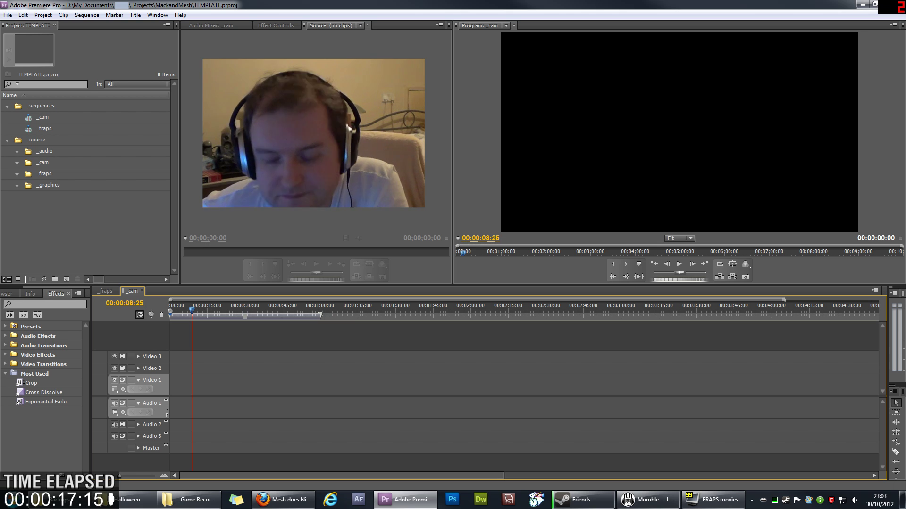
drag(201, 310, 206, 309)
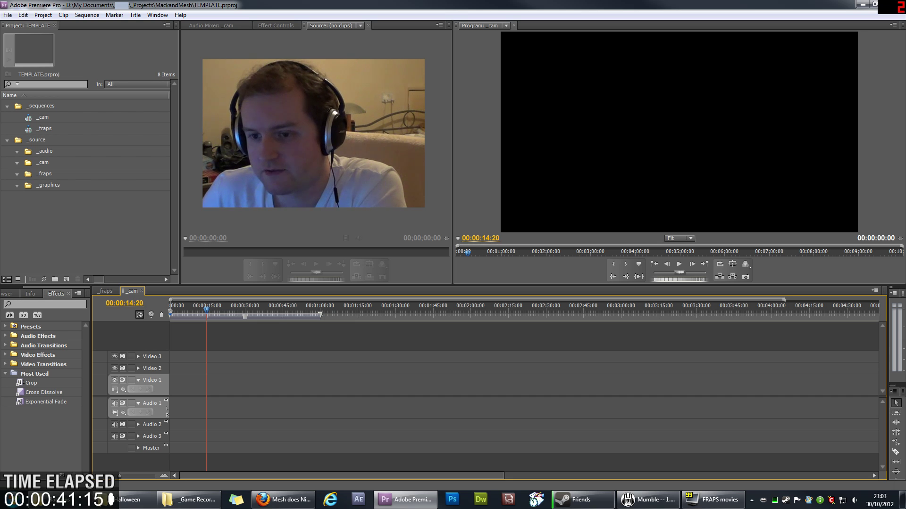
click(43, 117)
click(67, 279)
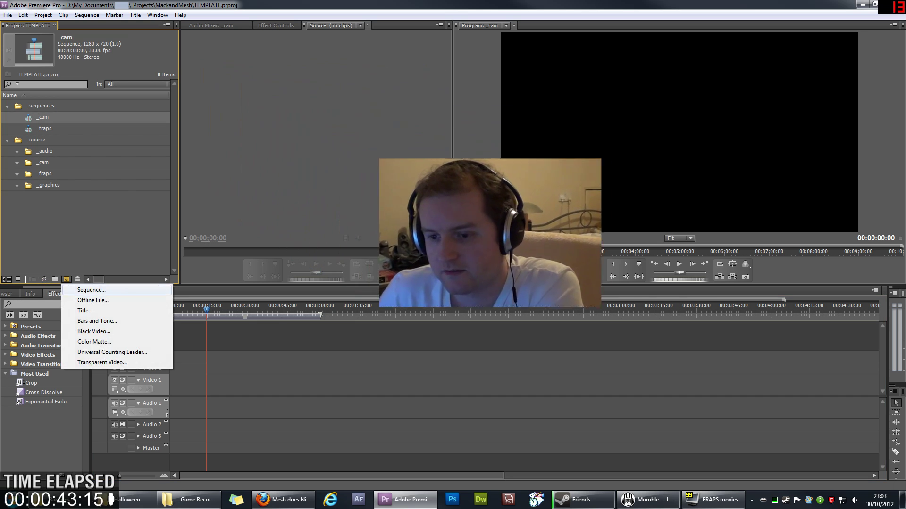
click(91, 290)
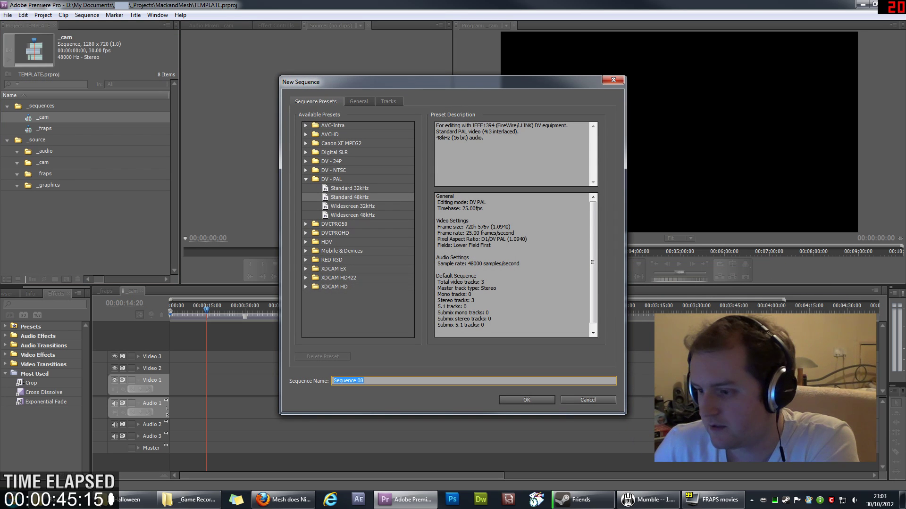
key(Escape)
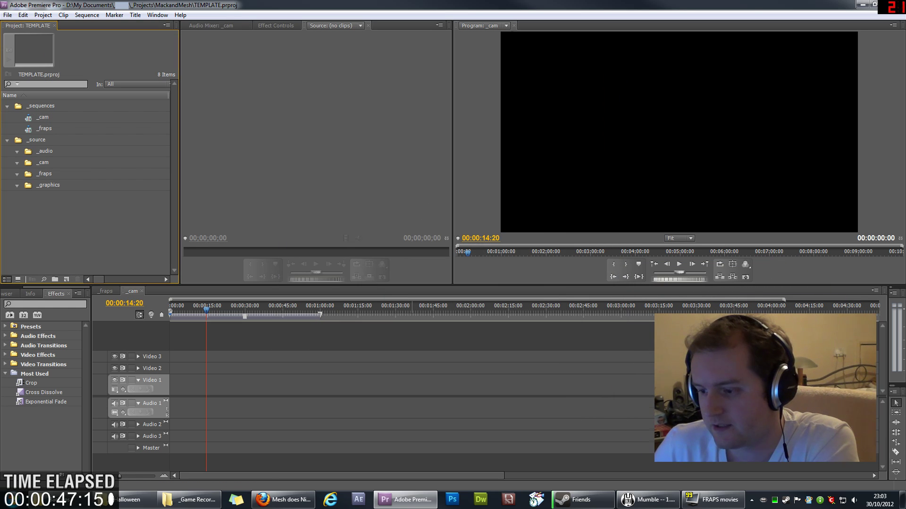
click(189, 500)
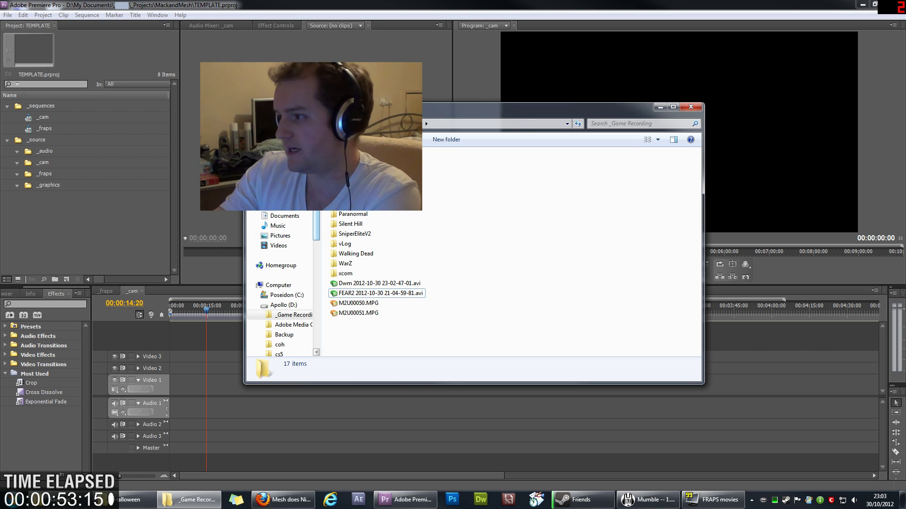
mouse_move(401, 112)
mouse_down()
mouse_move(602, 132)
mouse_move(638, 122)
mouse_move(393, 108)
mouse_up()
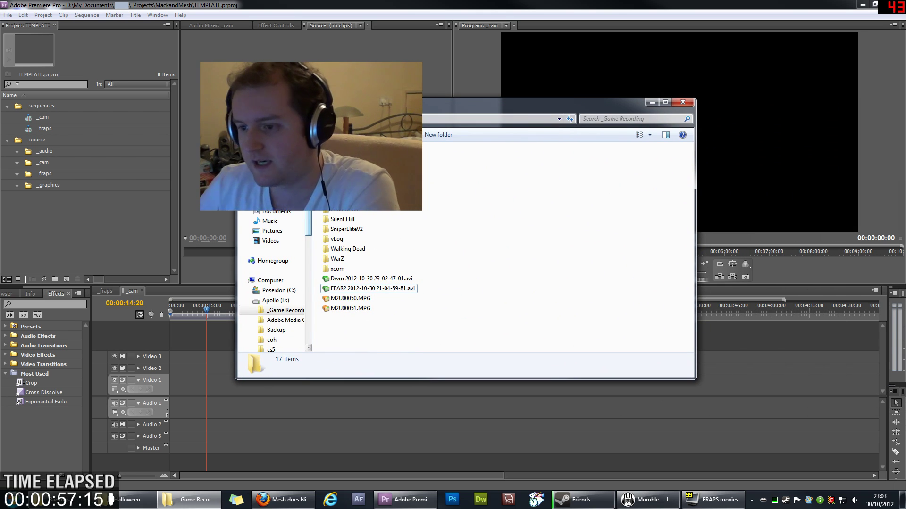
click(350, 298)
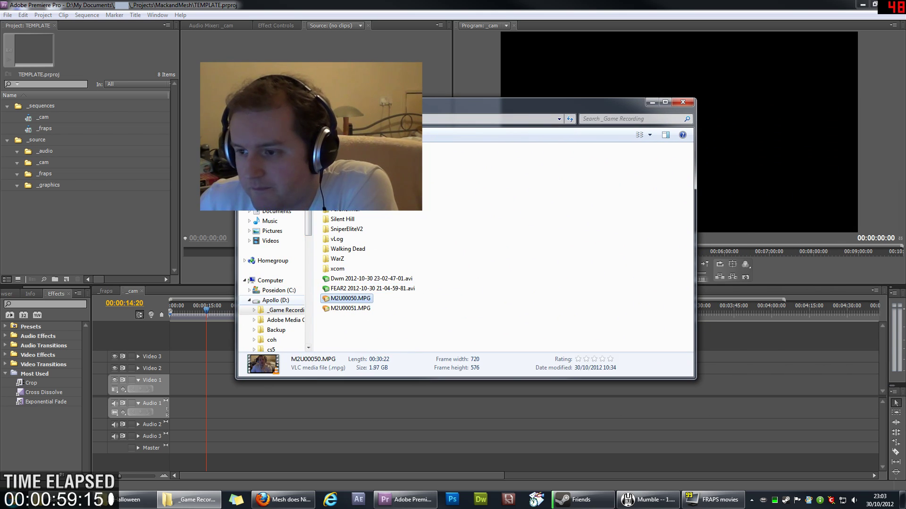
click(275, 300)
click(284, 310)
click(372, 288)
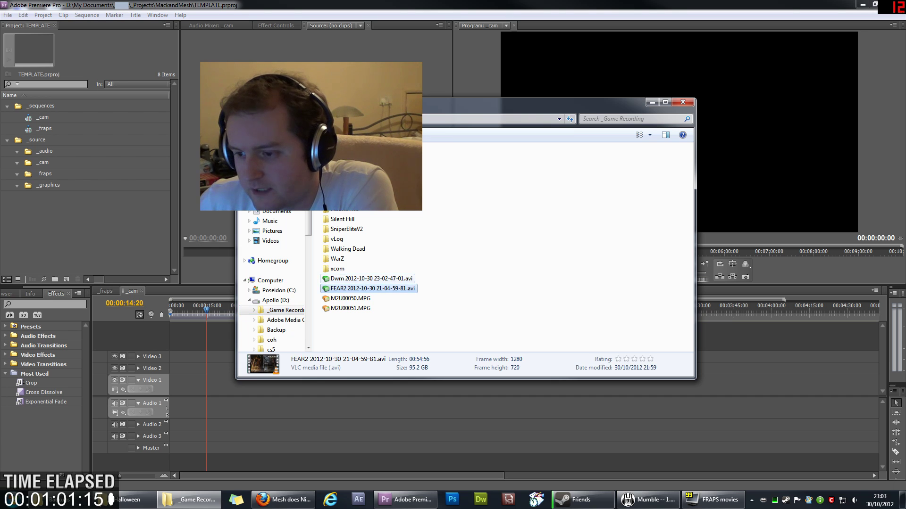
click(371, 279)
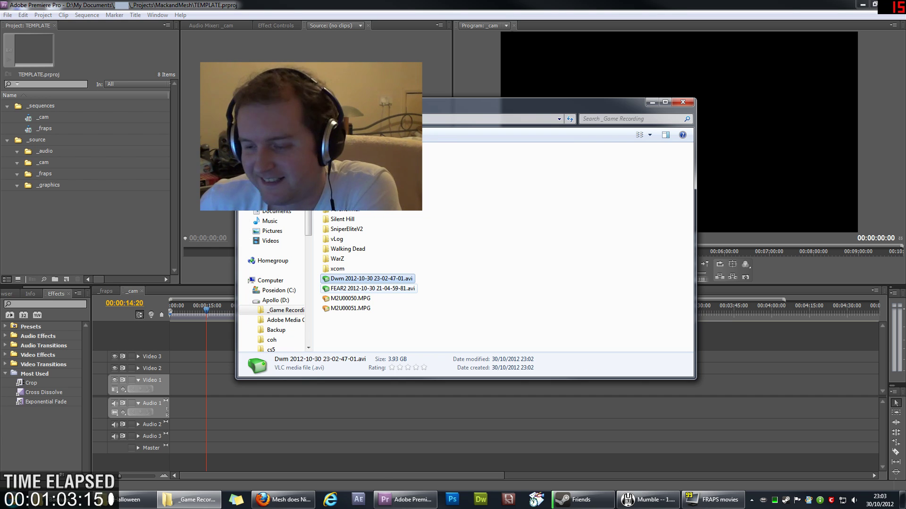
click(373, 288)
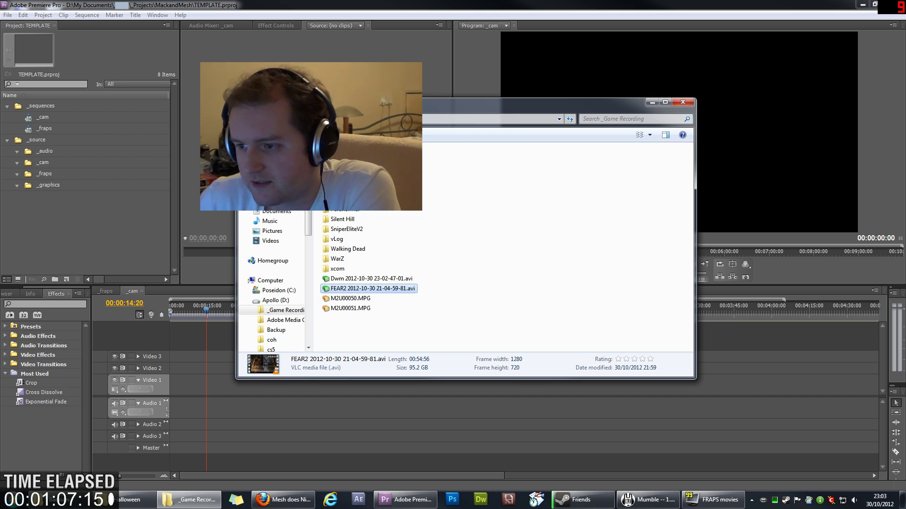
drag(424, 103, 465, 108)
drag(396, 293, 48, 173)
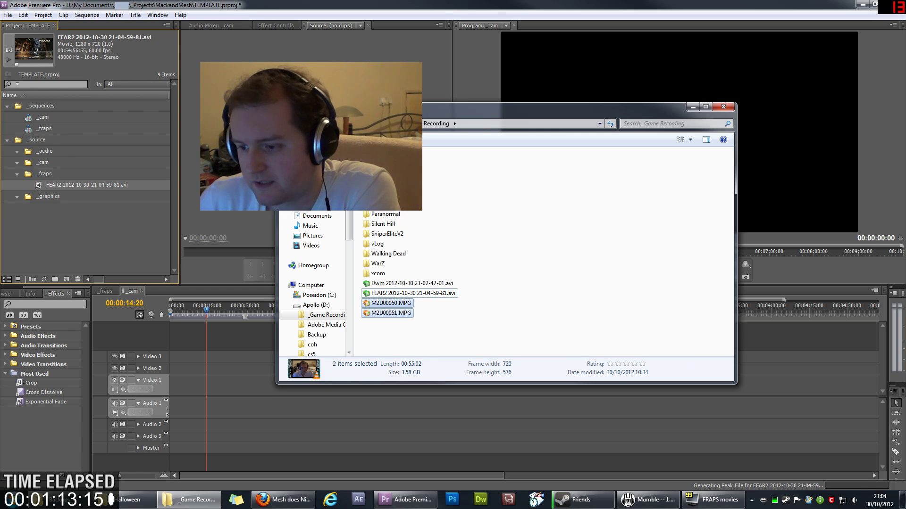
drag(391, 303, 45, 169)
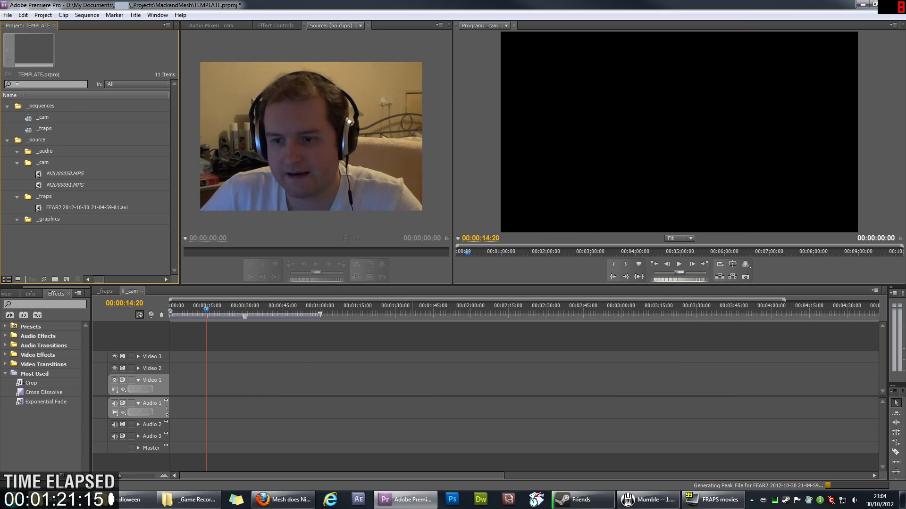
Place both camera clips from the _cam source bin back to back at the start of Video 1 in the _cam sequence.
click(42, 117)
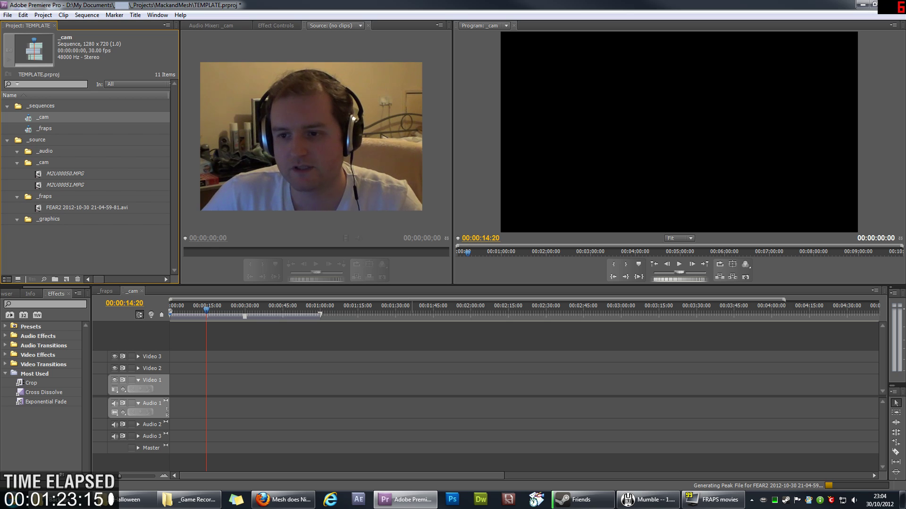
click(43, 128)
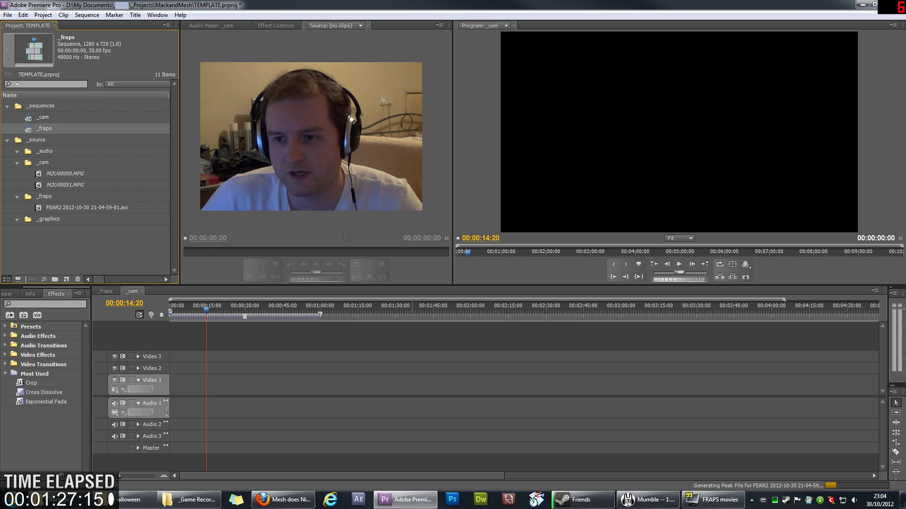
click(65, 174)
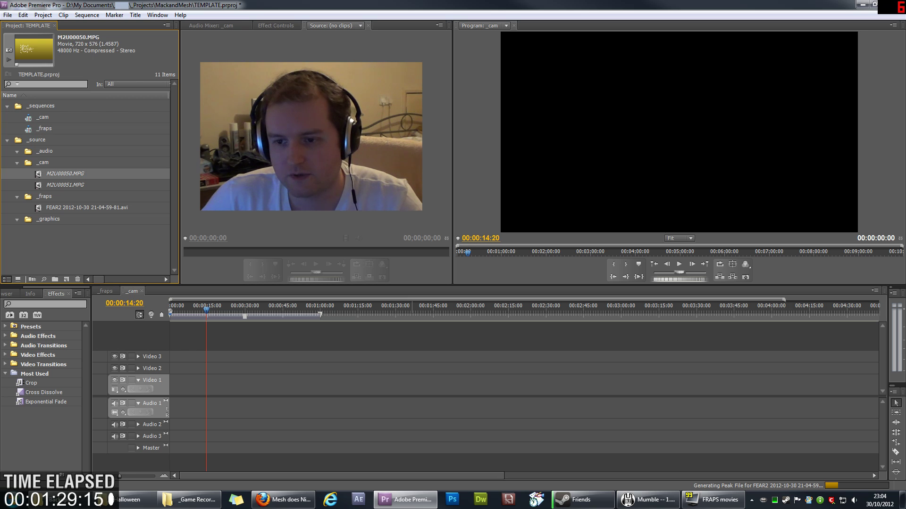
shift+click(65, 185)
drag(42, 163, 189, 384)
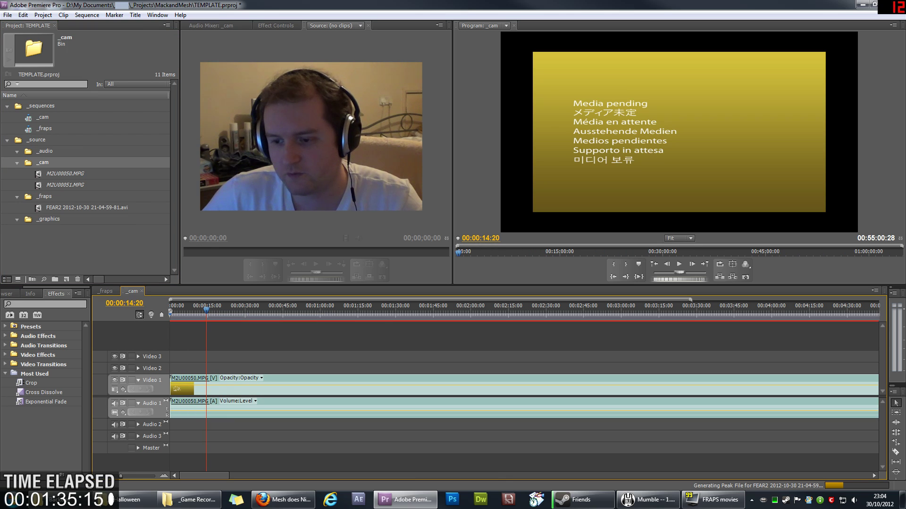
key(minus)
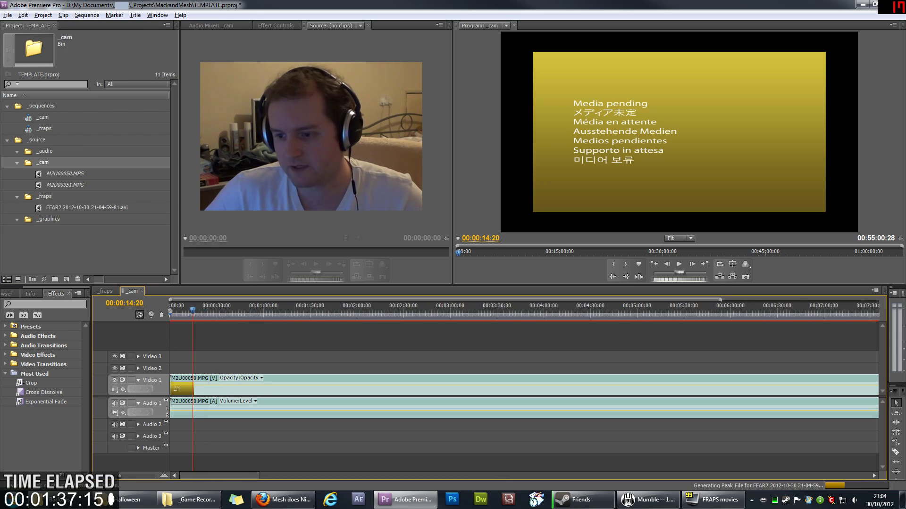
key(minus)
key(minus)
key(minus)
key(minus)
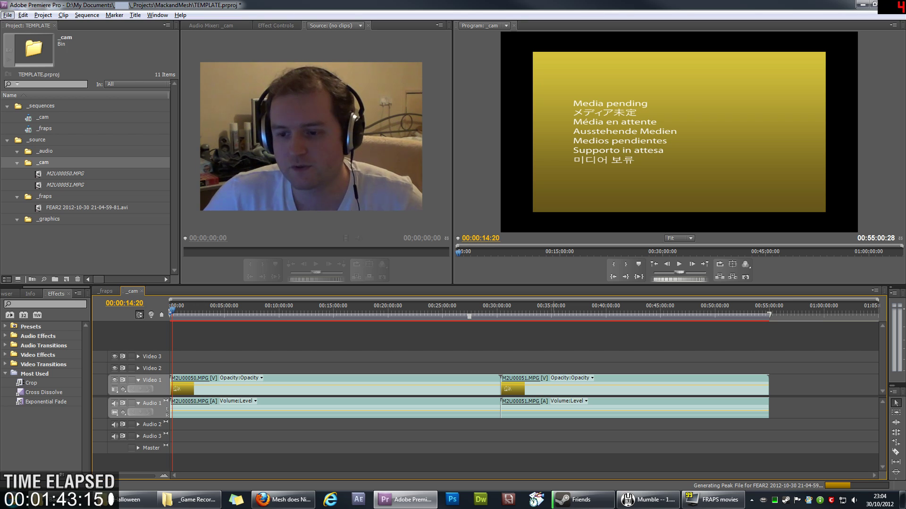
Place the FEAR2 gameplay clip at the start of Video 1 in the _fraps sequence.
click(104, 291)
click(86, 207)
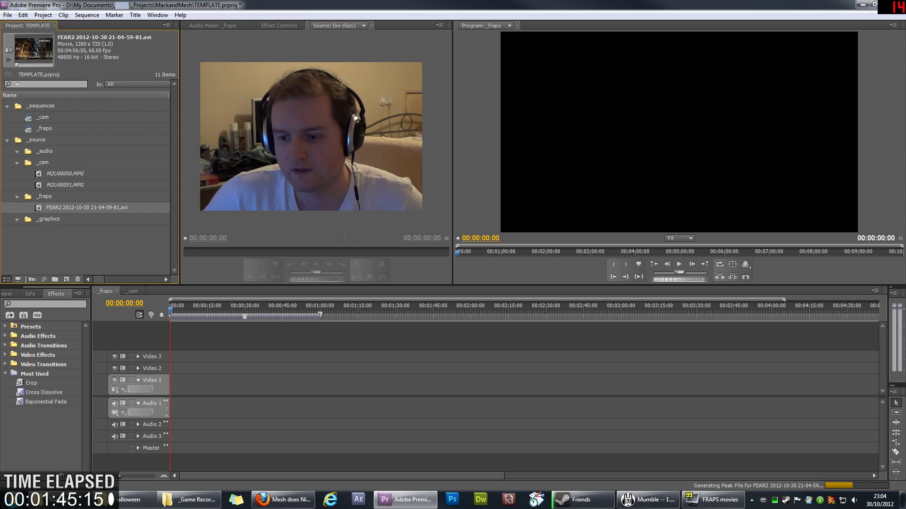
drag(87, 207, 175, 384)
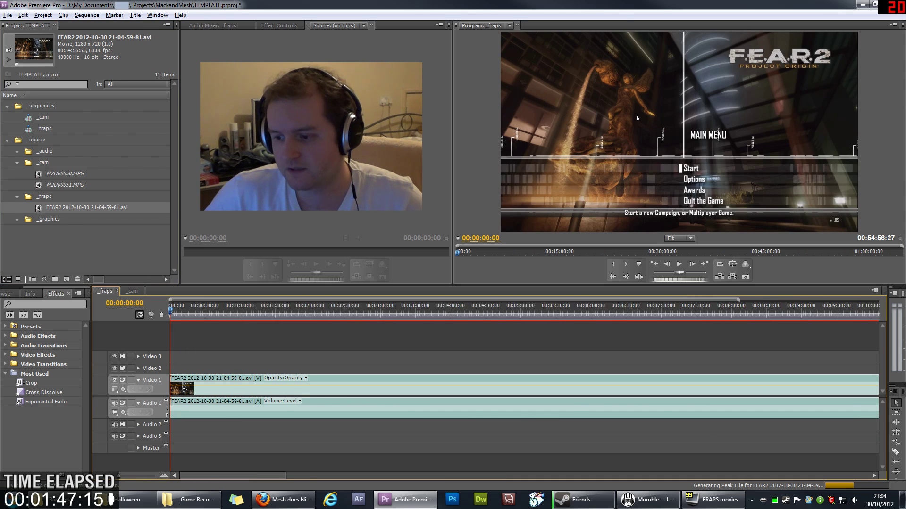
key(backslash)
Start saving the project under a new name and create and open a FEAR2 folder inside _Game Recording.
key(alt)
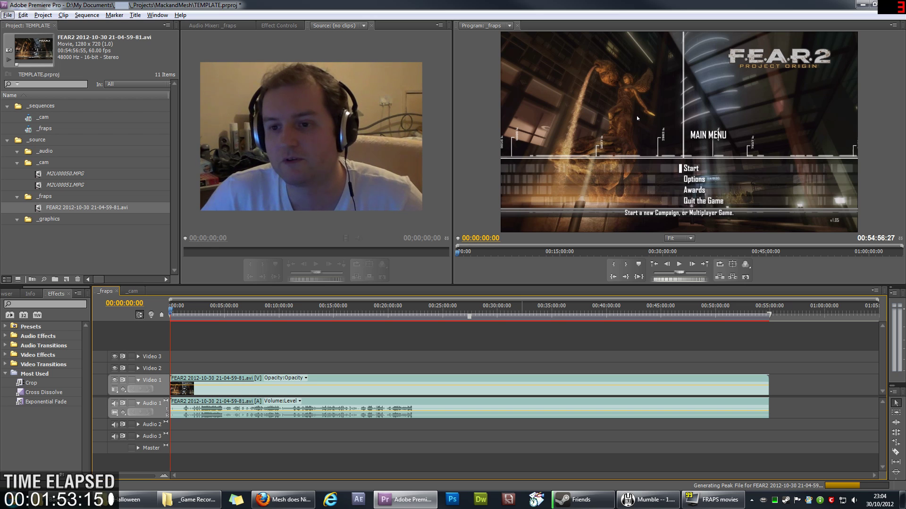
click(8, 15)
click(26, 102)
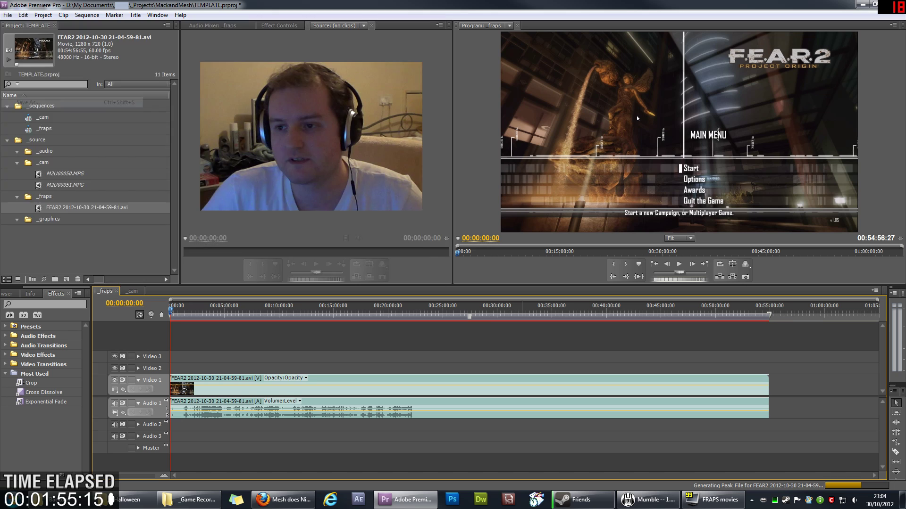
click(152, 41)
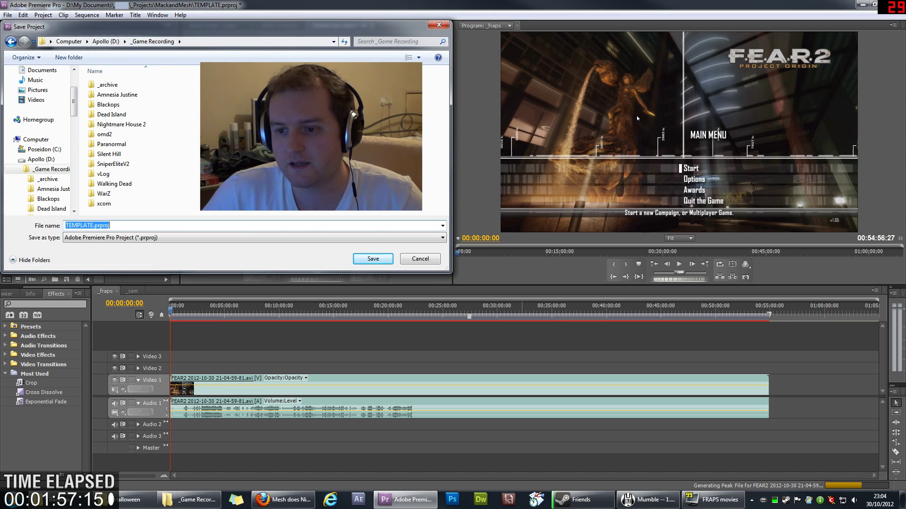
right_click(378, 122)
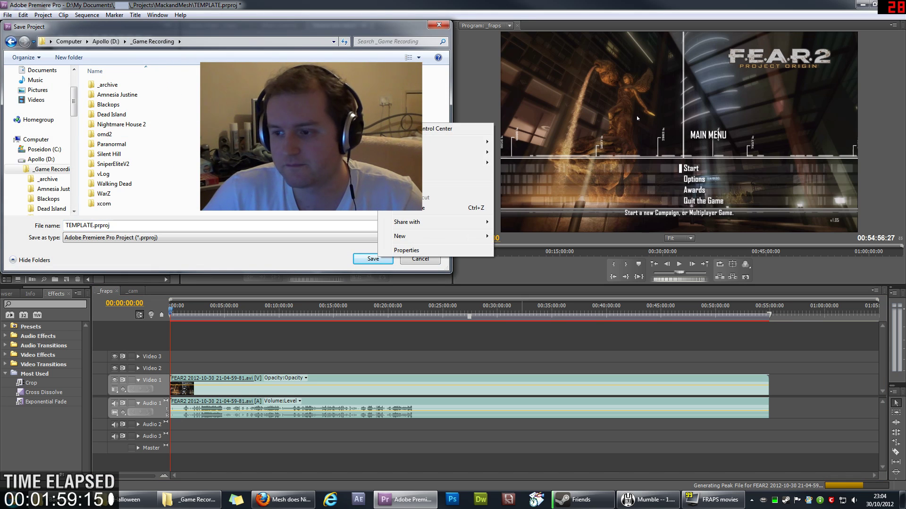
key(Down)
key(Down)
key(Down)
key(Right)
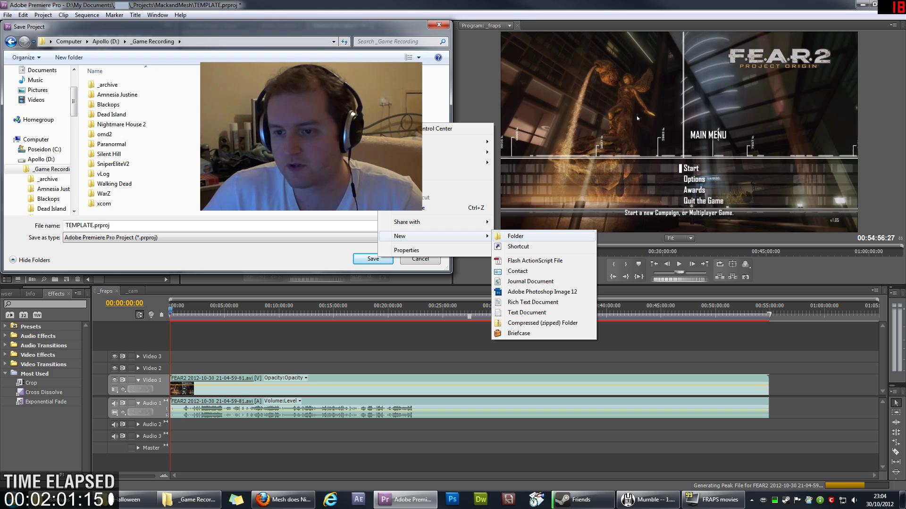
key(Return)
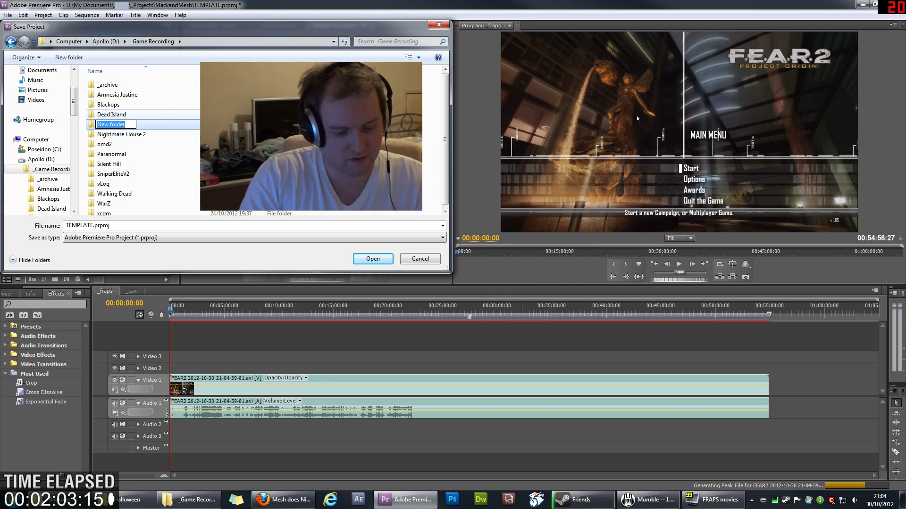
text(FEAR2)
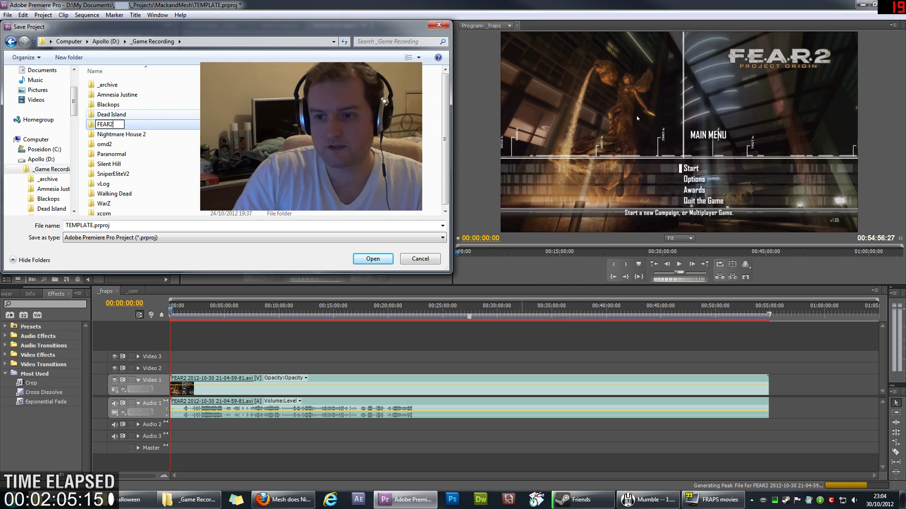
key(Return)
key(Return)
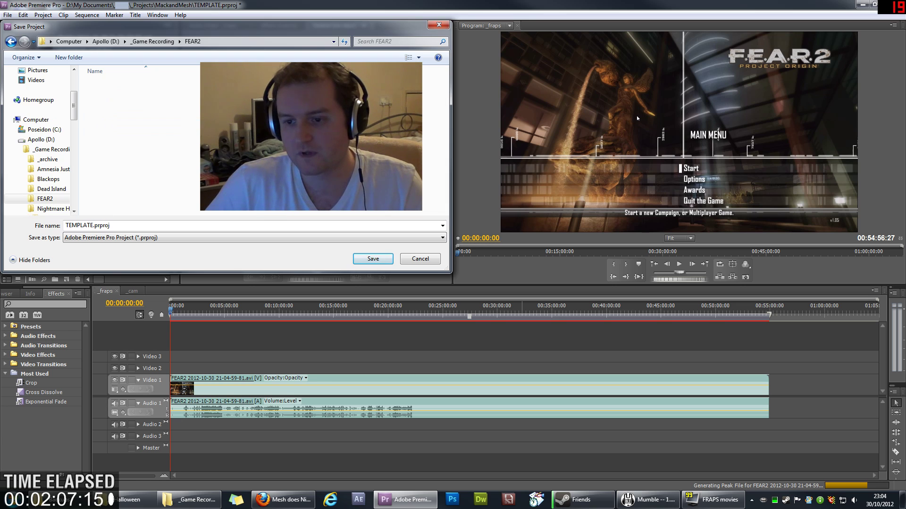
Save the project as fear2-1 in the FEAR2 folder.
key(Tab)
text(fear2)
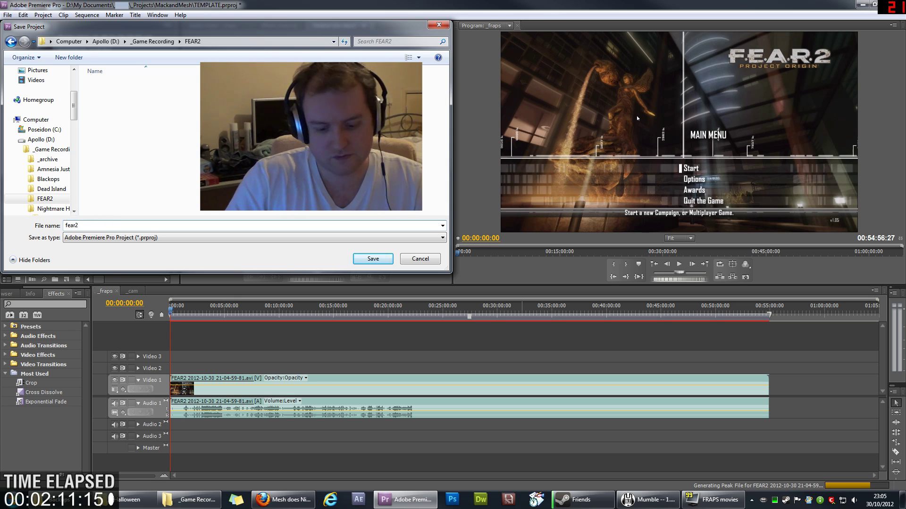
key(Return)
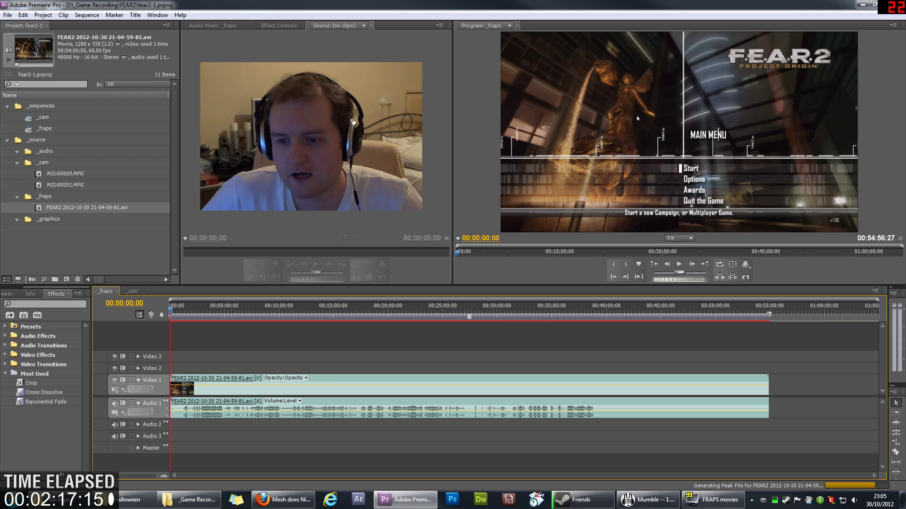
Create a new sequence from the _fraps sequence, nesting it on Video 1, and rename the new sequence _cut.
click(71, 245)
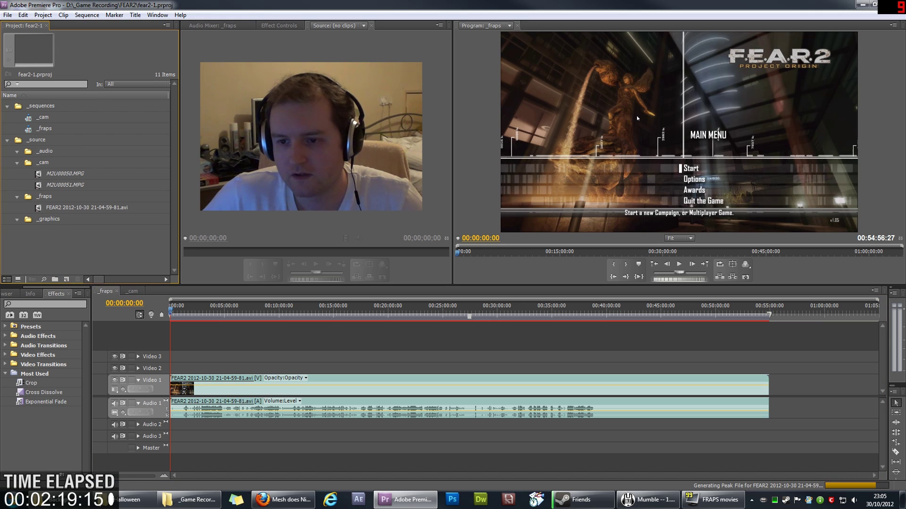
click(44, 128)
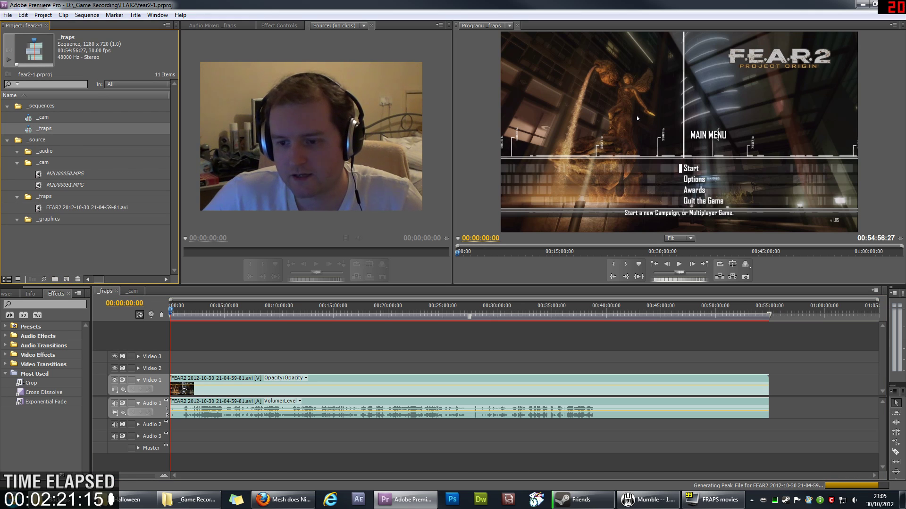
drag(43, 128, 67, 279)
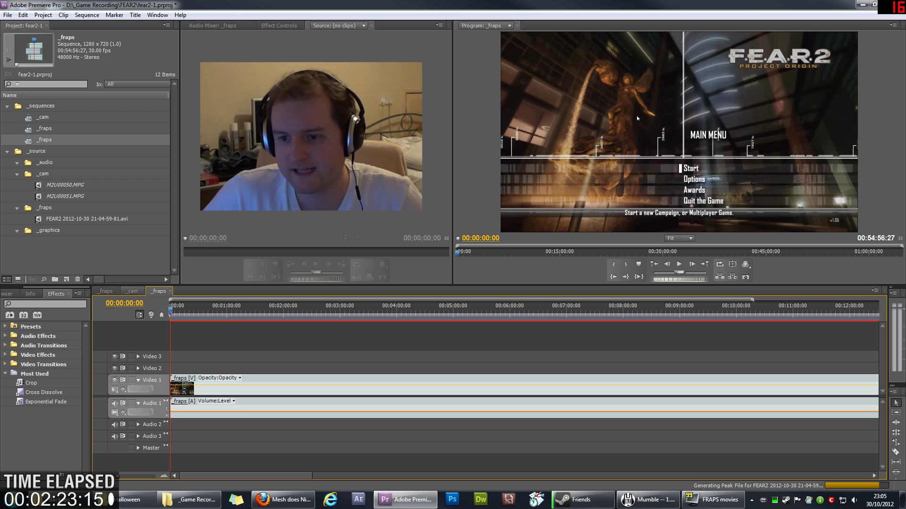
click(44, 140)
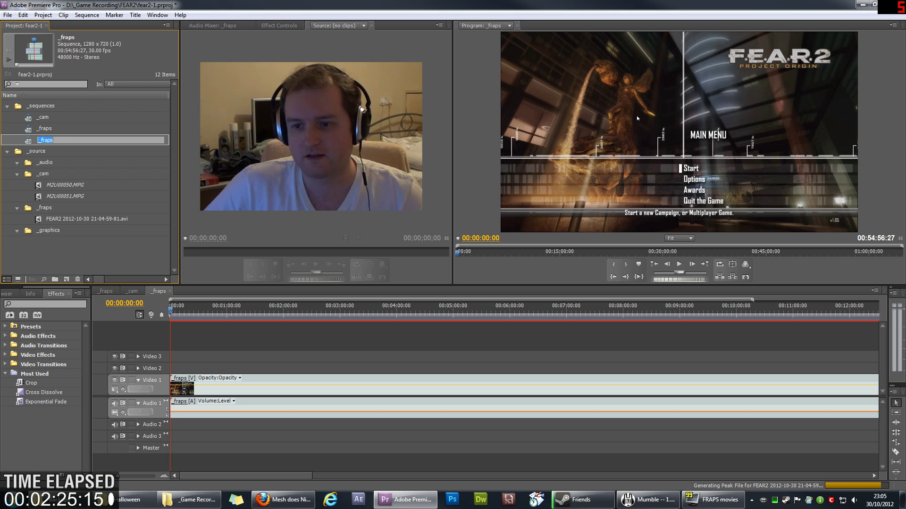
text(_cut)
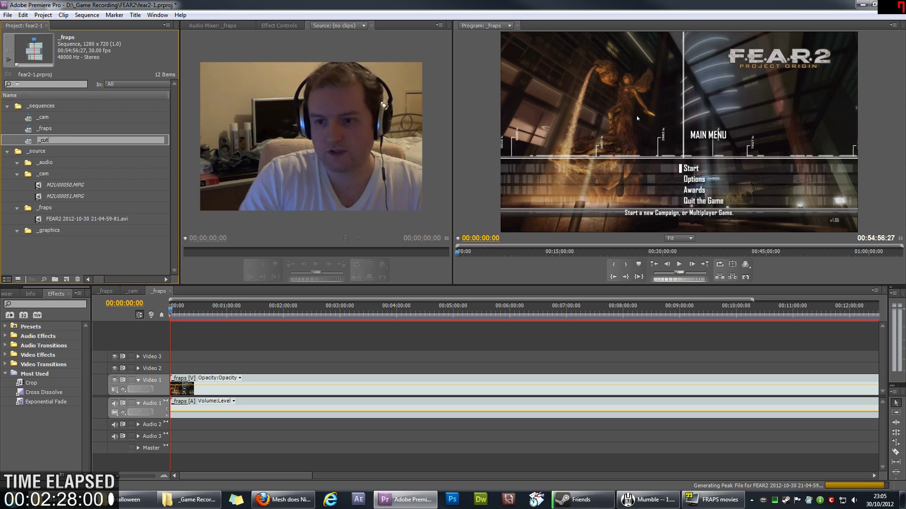
key(Return)
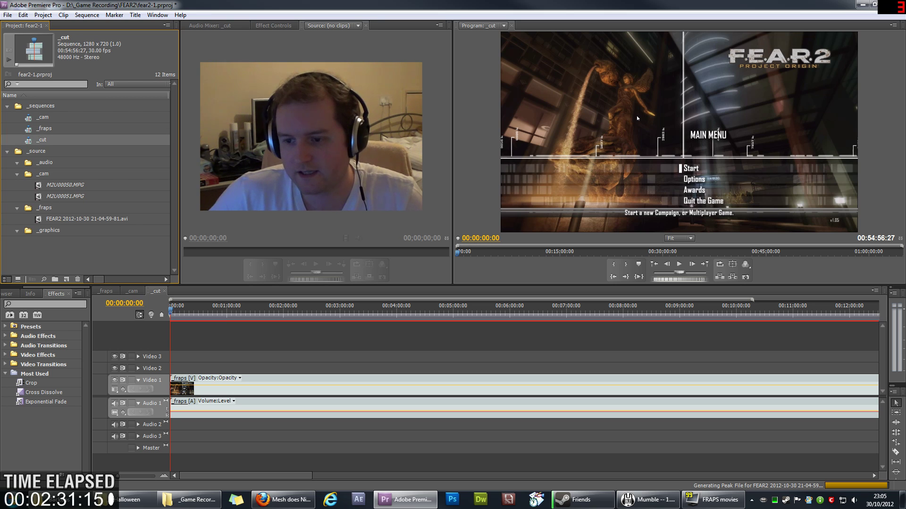
Review the _fraps sequence and return to the _cut sequence, viewing its whole duration.
key(shift+3)
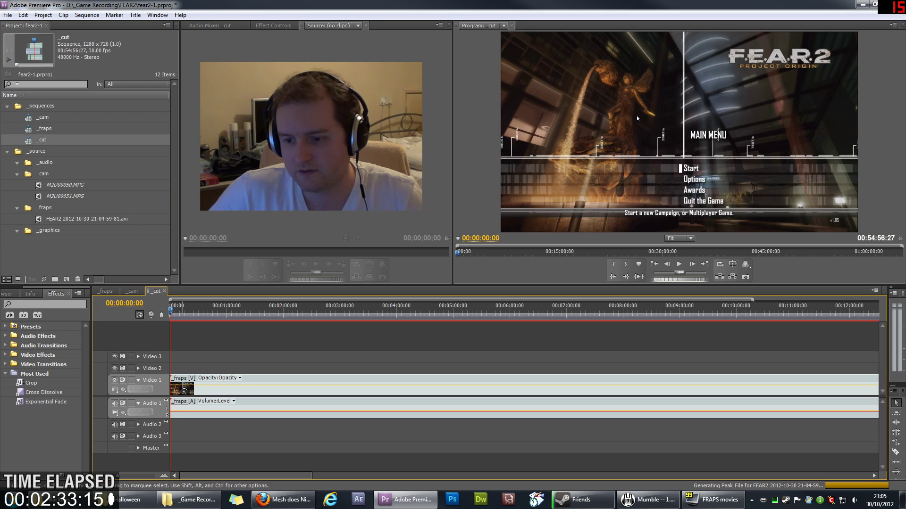
click(44, 128)
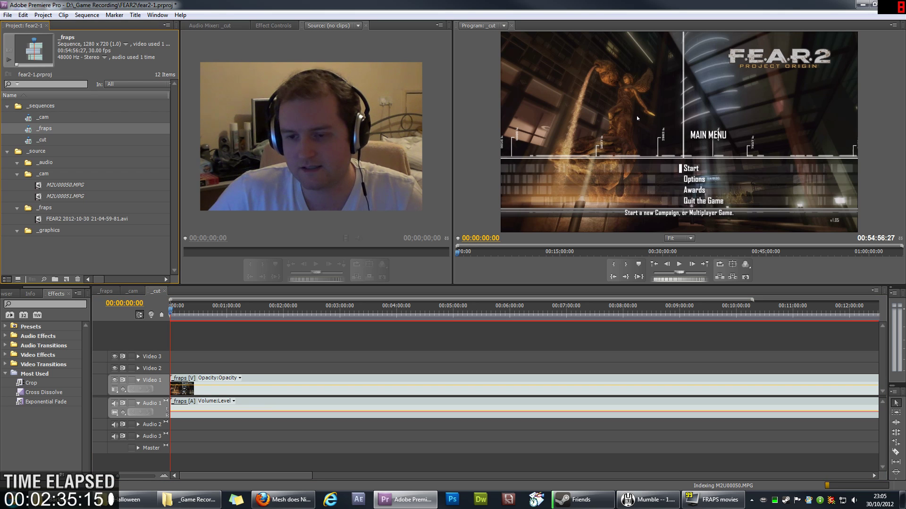
key(Return)
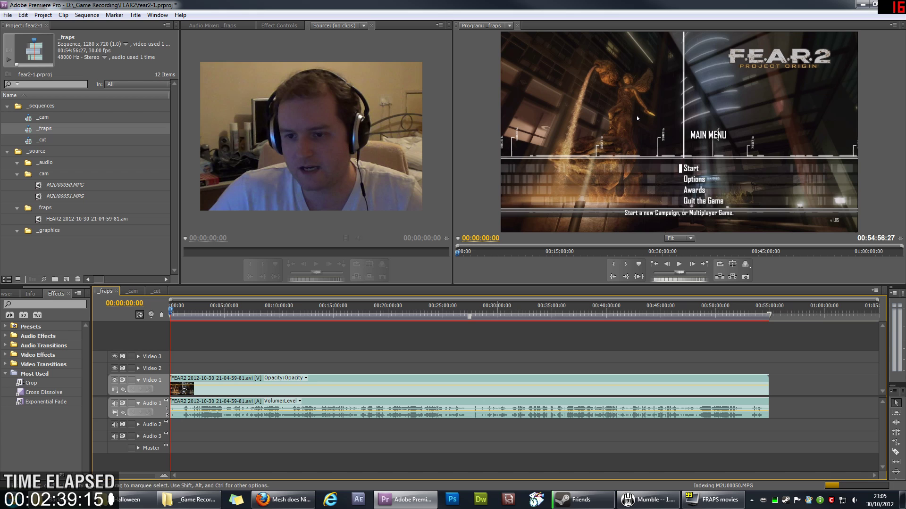
key(Down)
key(Return)
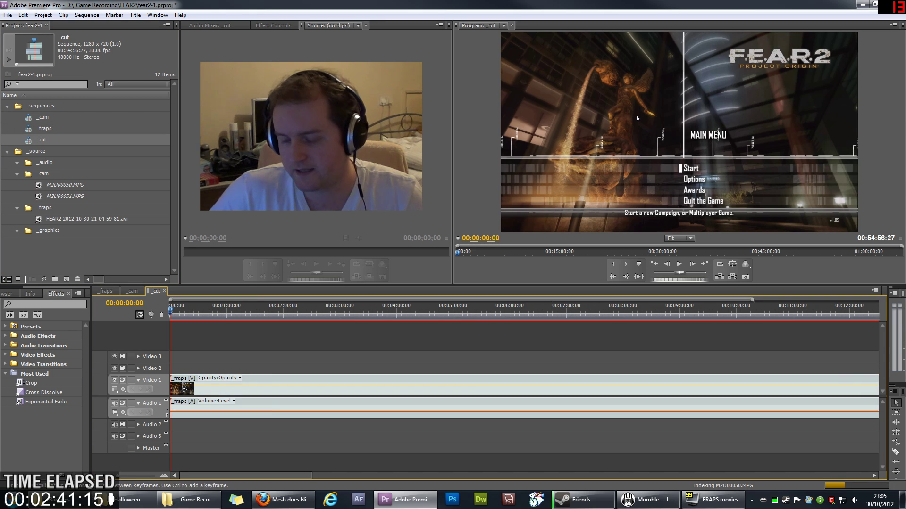
key(backslash)
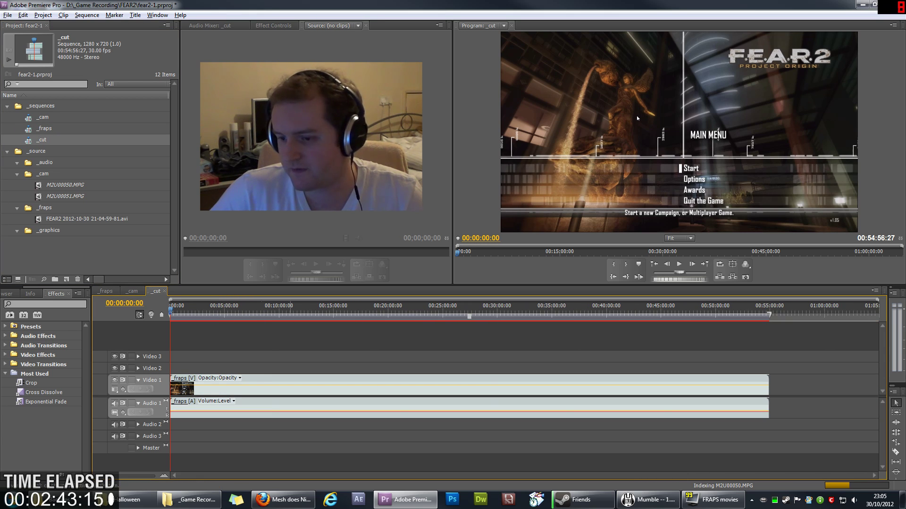
Place the _cam sequence at the start of Video 2 in the _cut sequence, above the nested _fraps clip.
key(alt)
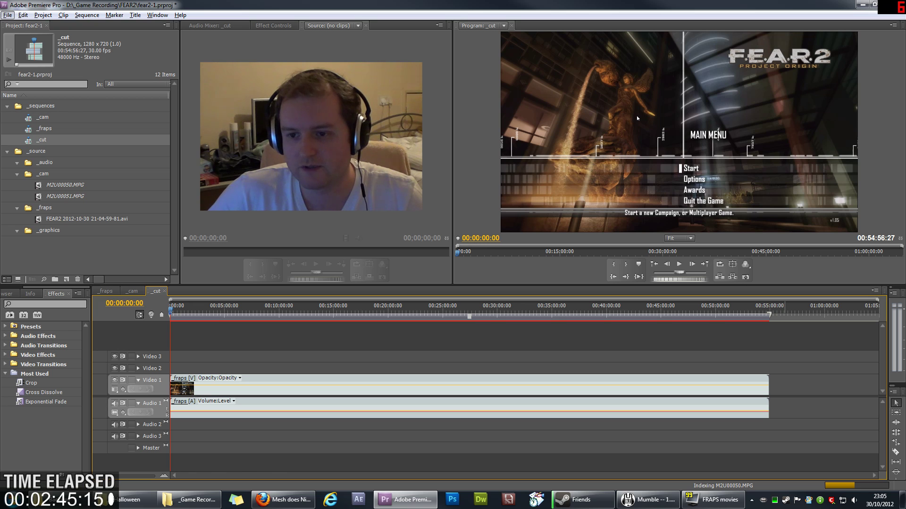
drag(42, 117, 179, 370)
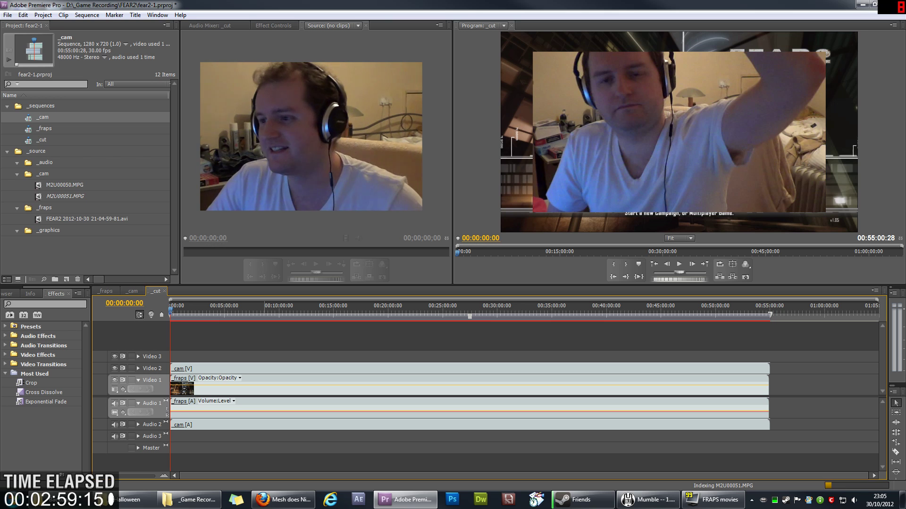
click(678, 132)
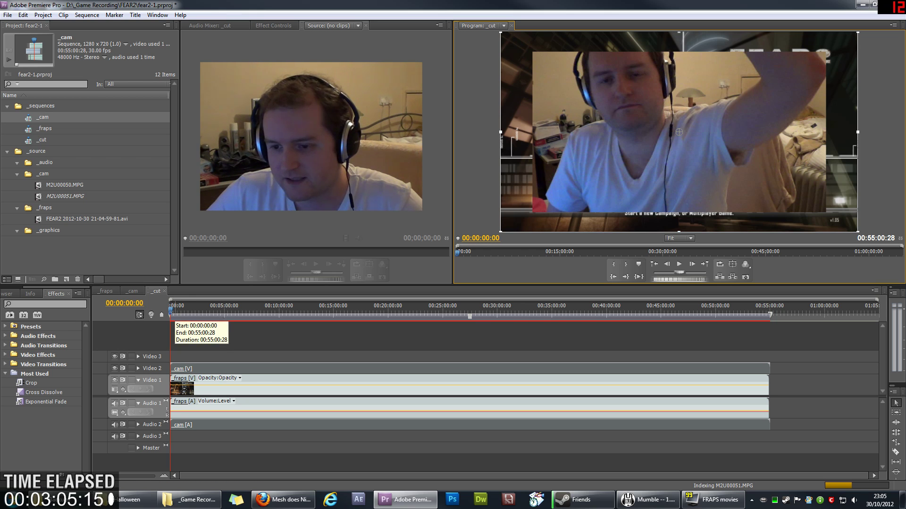
Apply the Crop effect to both camera clips, M2U00050.MPG and M2U00051.MPG, in the _cam sequence.
click(132, 291)
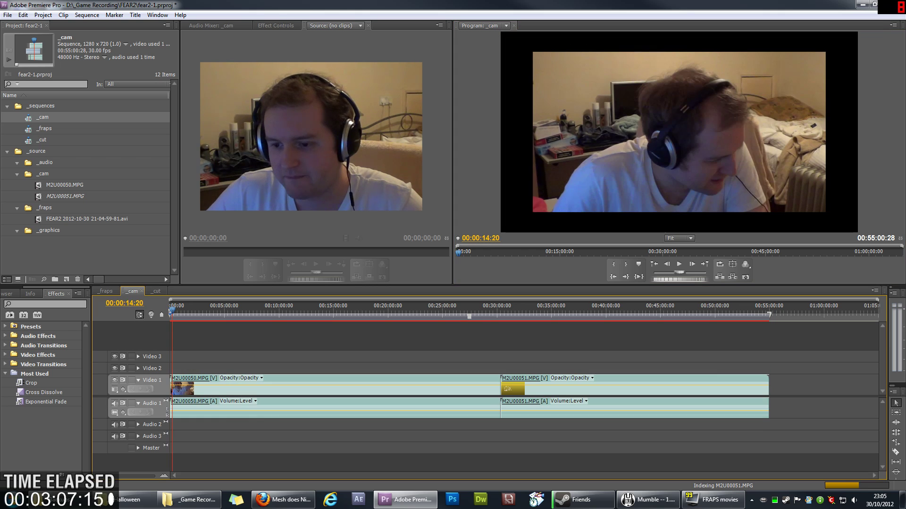
drag(173, 309, 176, 309)
click(31, 383)
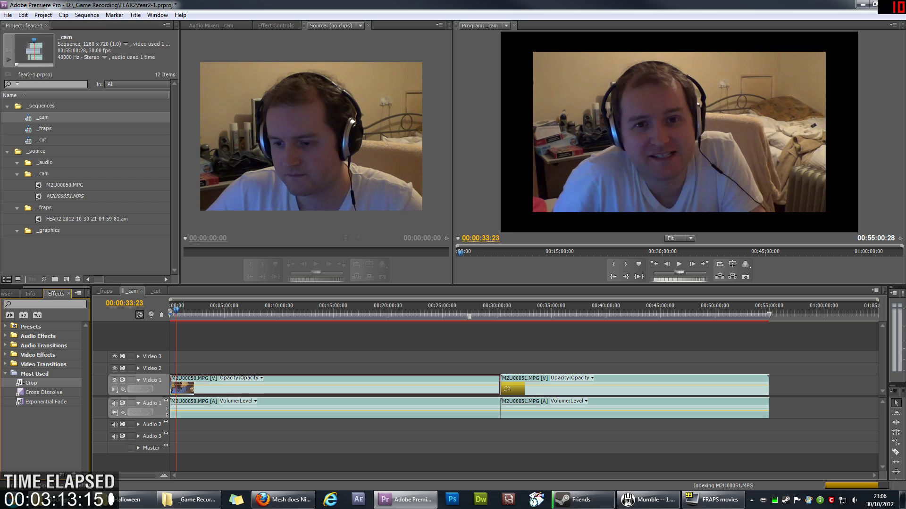
drag(32, 383, 245, 388)
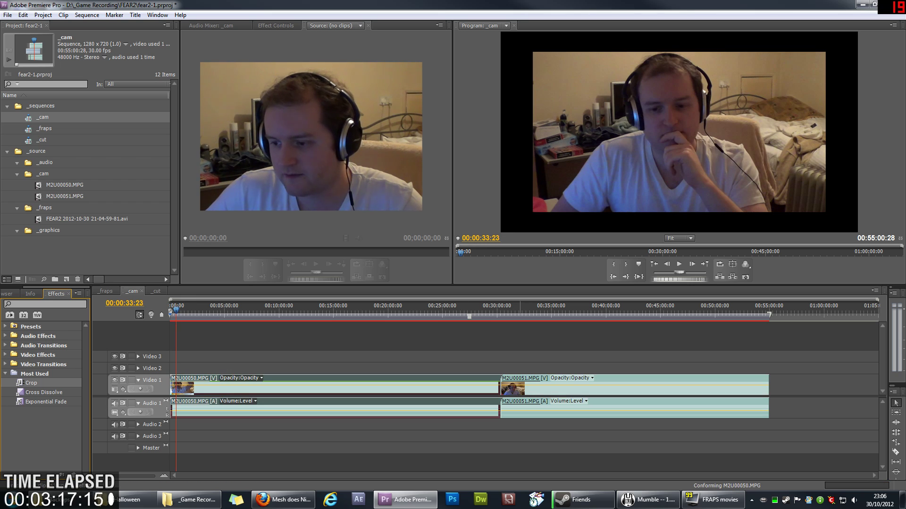
drag(31, 383, 519, 387)
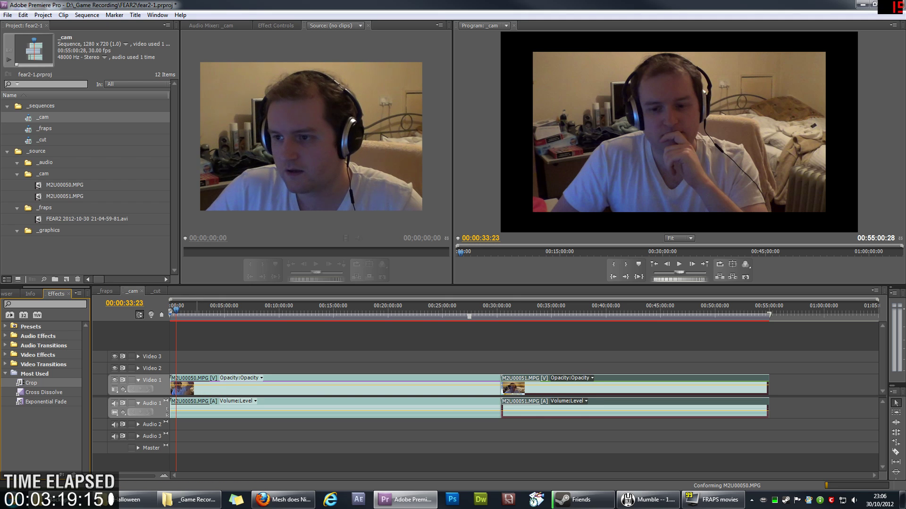
Crop M2U00050.MPG by 16% left, 8% top, 23% right and 7% bottom.
click(276, 25)
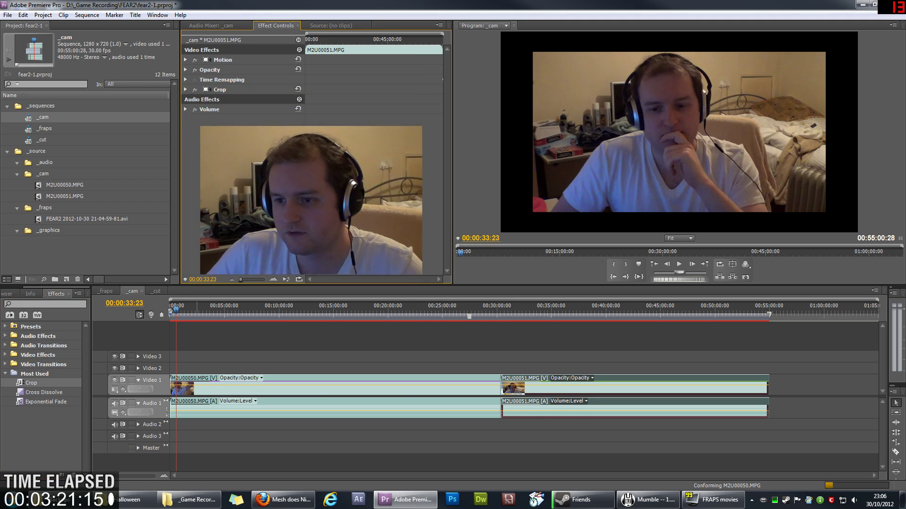
click(185, 89)
mouse_move(244, 99)
mouse_down()
mouse_move(291, 99)
mouse_move(242, 99)
mouse_up()
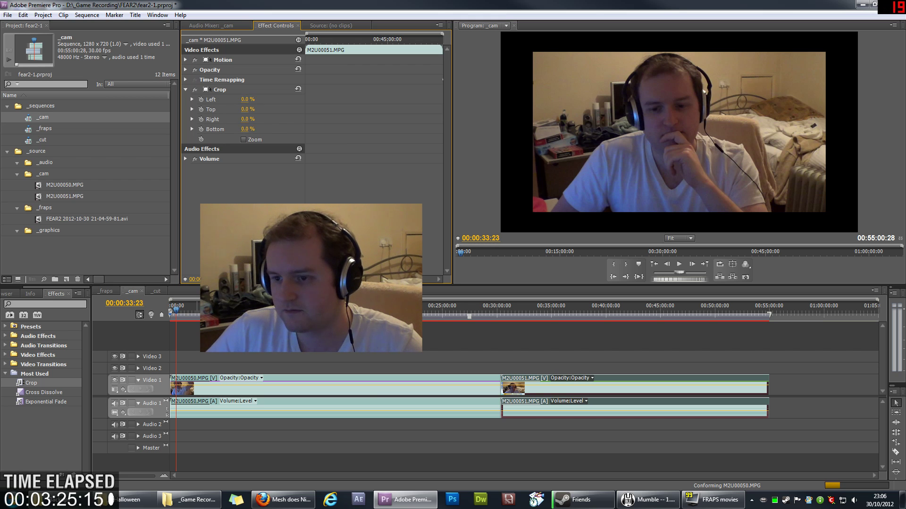
click(213, 310)
click(330, 387)
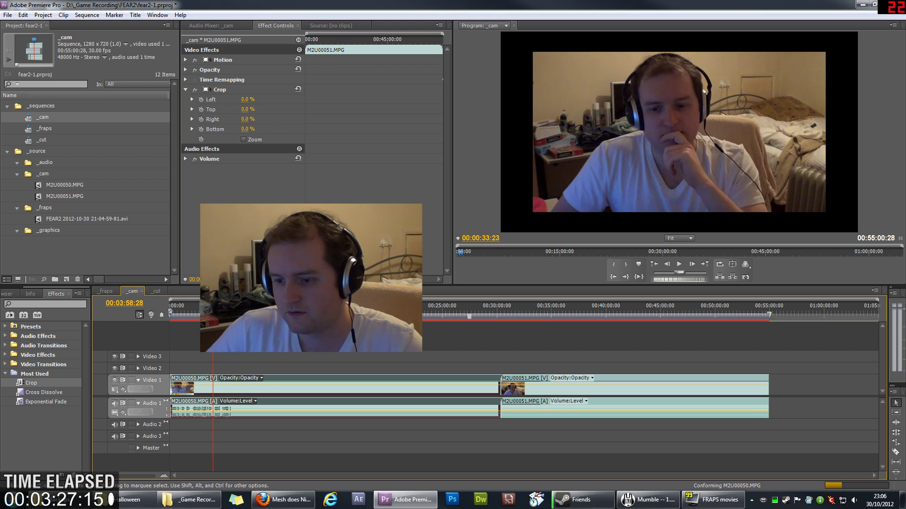
click(185, 89)
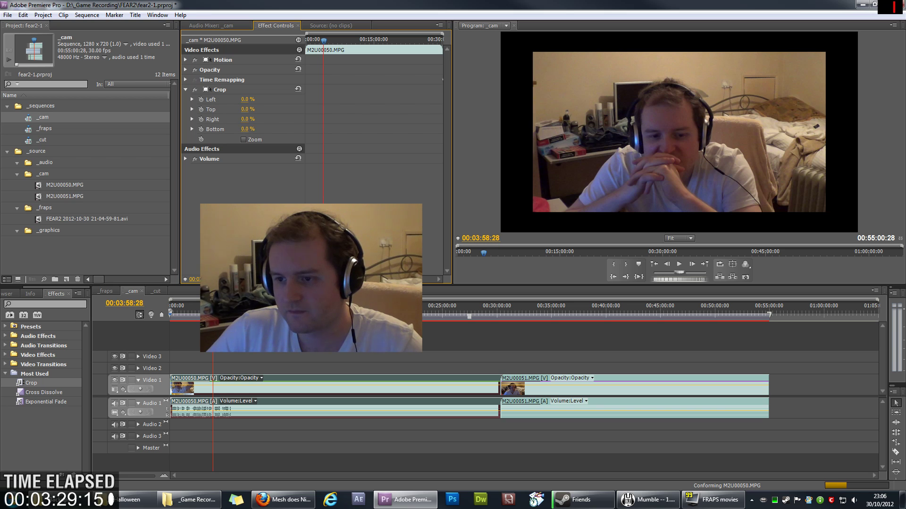
drag(244, 99, 292, 99)
mouse_move(245, 99)
mouse_down()
mouse_move(283, 109)
mouse_move(250, 109)
mouse_move(283, 118)
mouse_move(257, 119)
mouse_up()
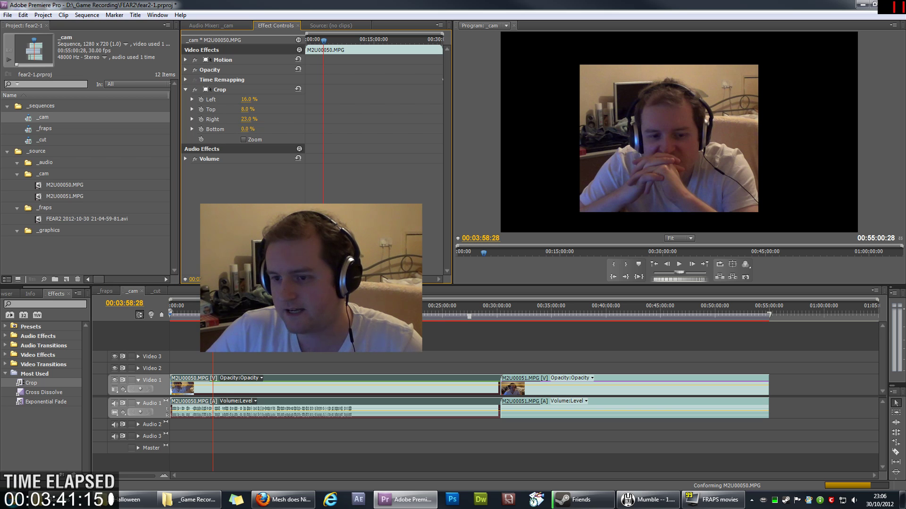
mouse_move(245, 129)
mouse_down()
mouse_move(265, 129)
mouse_move(243, 129)
mouse_up()
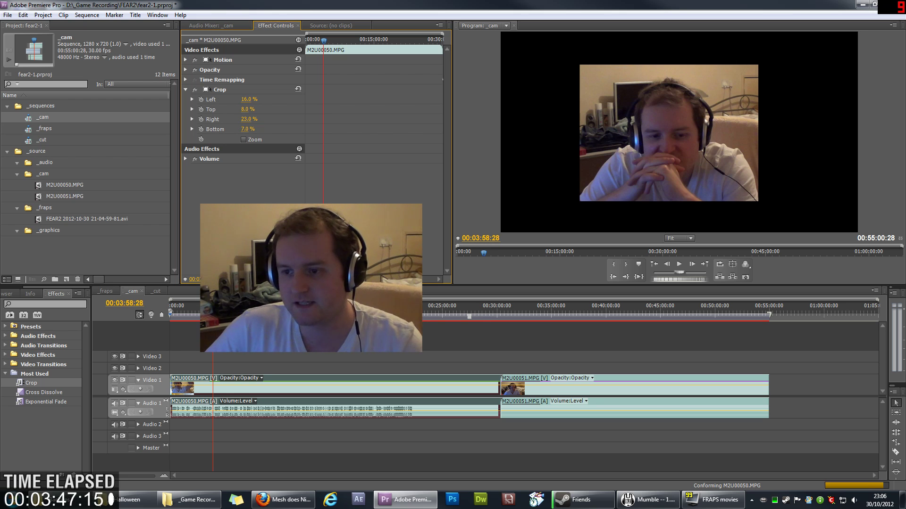
Crop M2U00051.MPG by 16% left, 8% top, 23% right and 7% bottom.
click(526, 310)
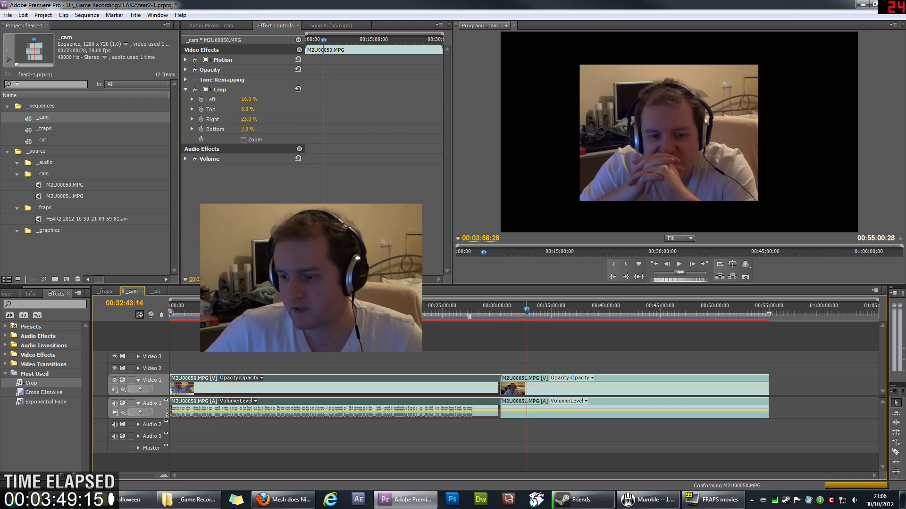
click(562, 388)
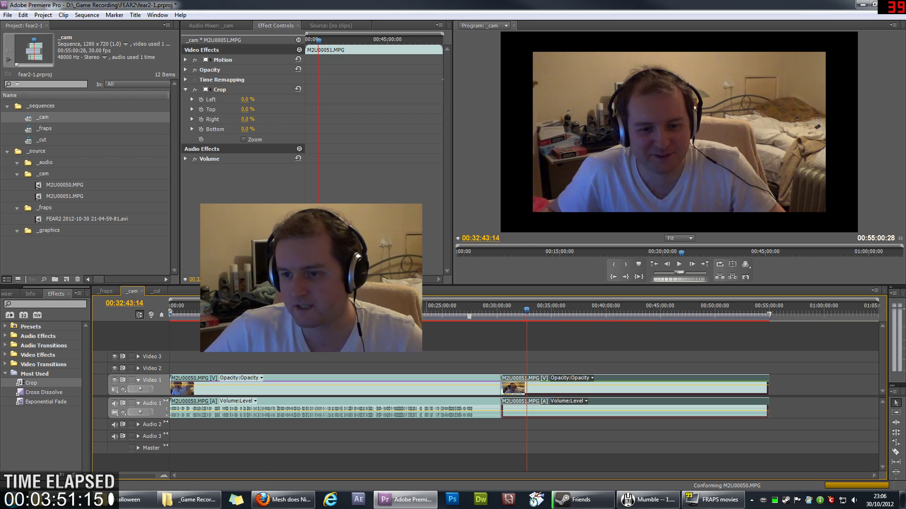
click(245, 99)
text(16)
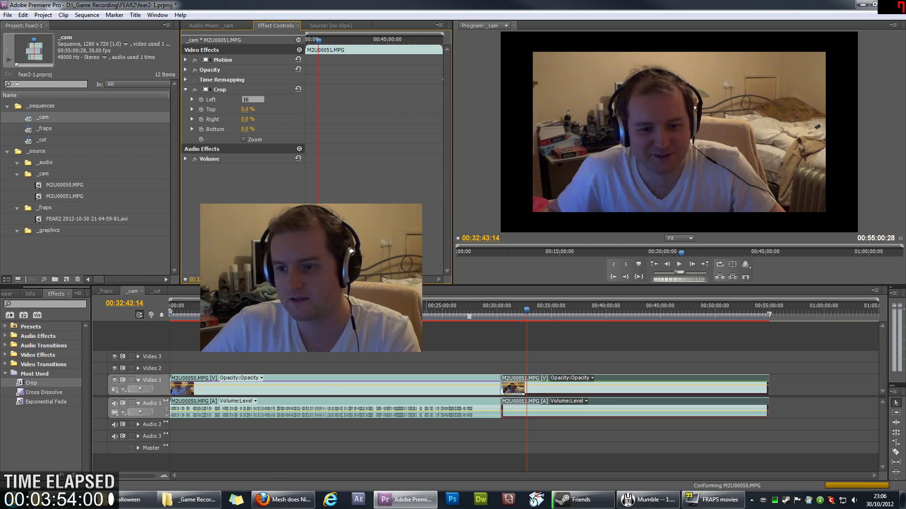
key(Tab)
text(8)
key(Tab)
text(23)
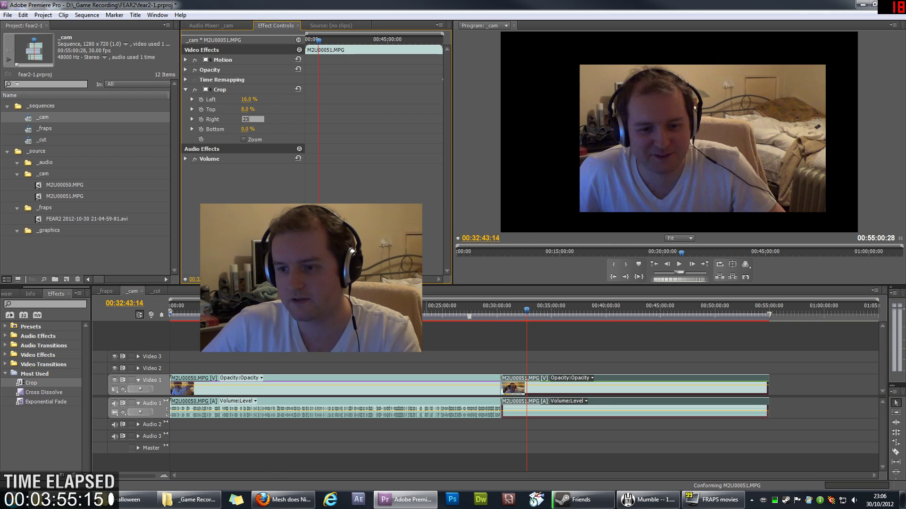
key(Tab)
text(7)
key(Tab)
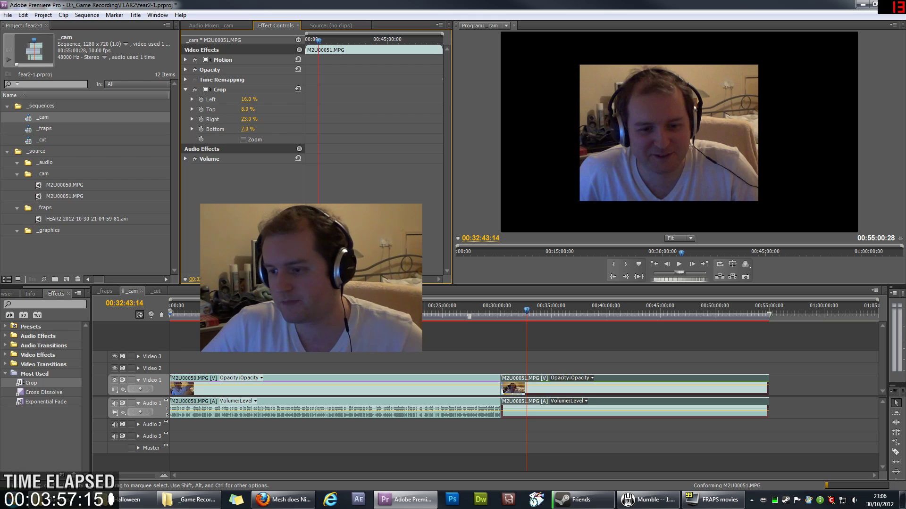
Check the cropped camera footage around 00:27:05:25 in the _cam sequence and return to the _cut sequence.
click(473, 309)
mouse_move(473, 309)
mouse_down()
mouse_move(520, 309)
mouse_move(466, 310)
mouse_up()
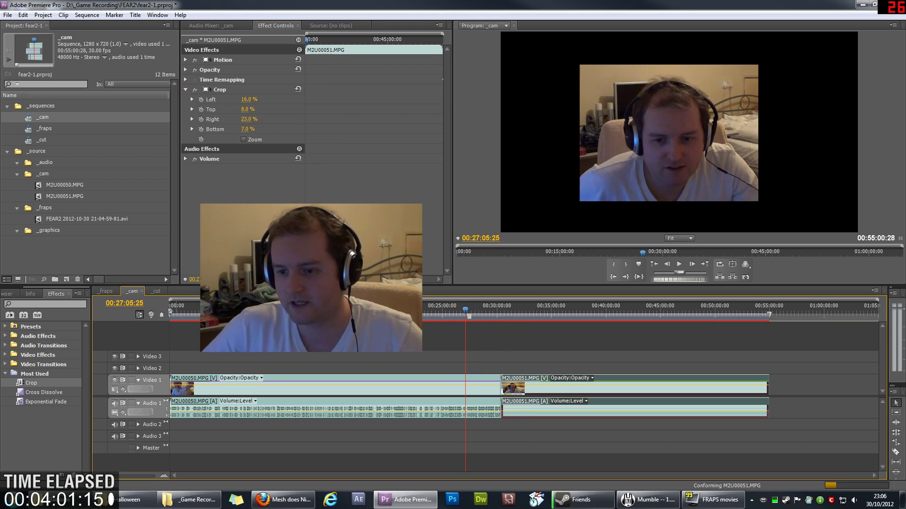
key(shift+3)
key(shift+3)
key(shift+3)
key(shift+3)
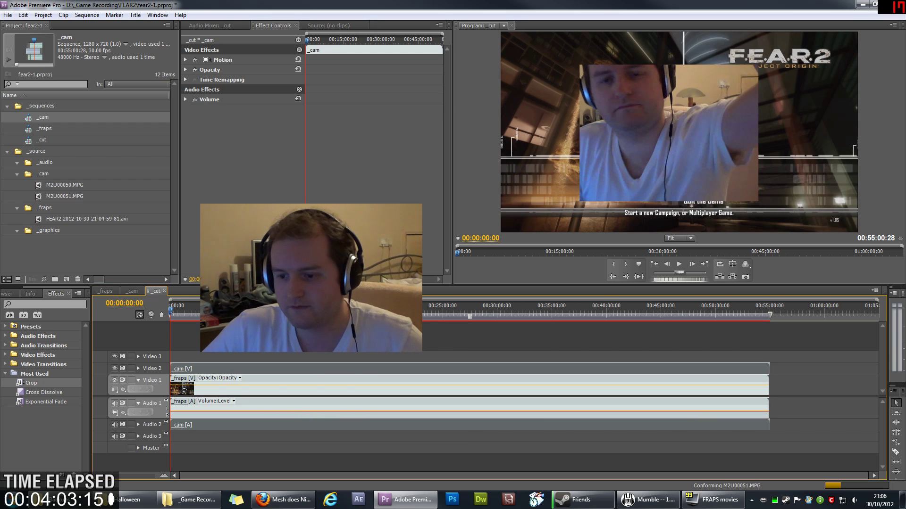
Scale the _cam clip in the _cut sequence to 50% and move it to the upper-left corner of the frame.
click(172, 310)
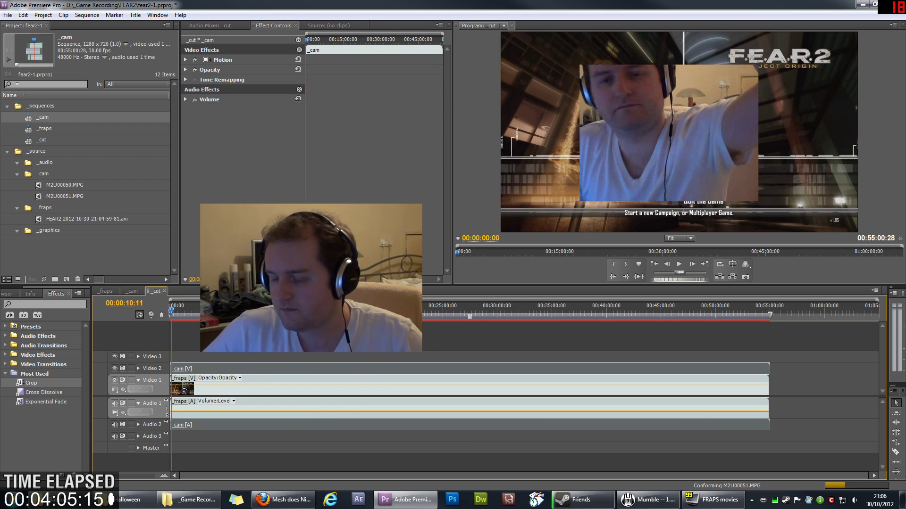
click(679, 132)
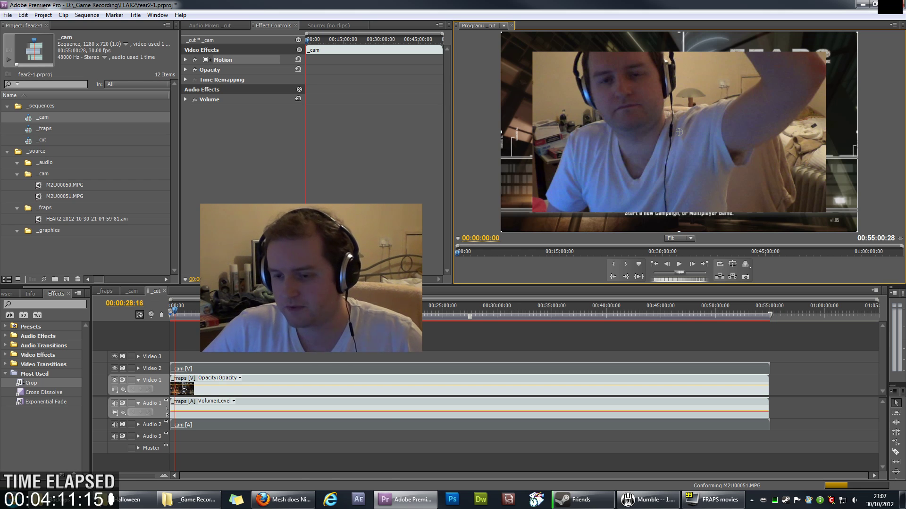
click(132, 291)
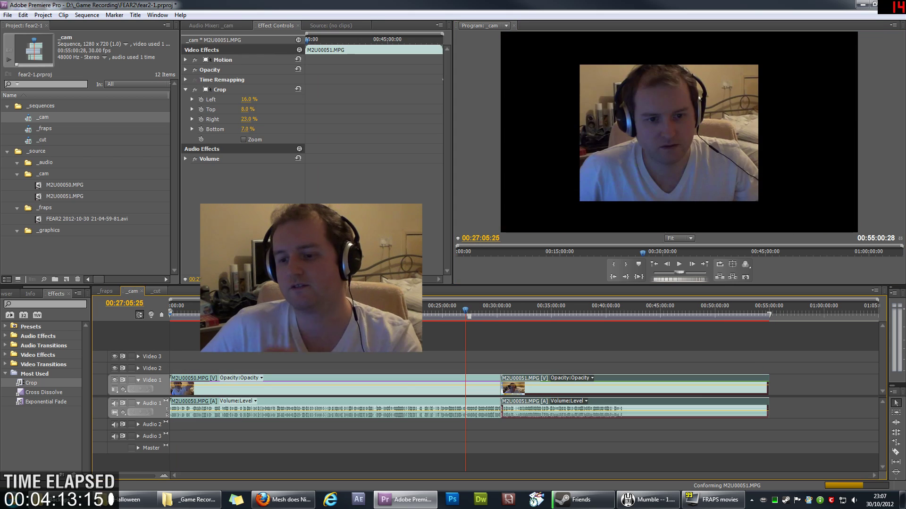
click(156, 291)
click(679, 132)
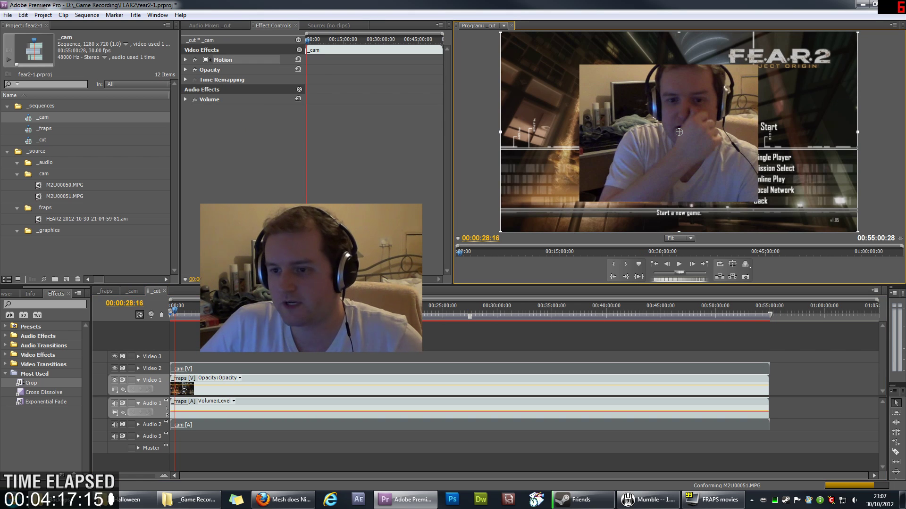
click(185, 59)
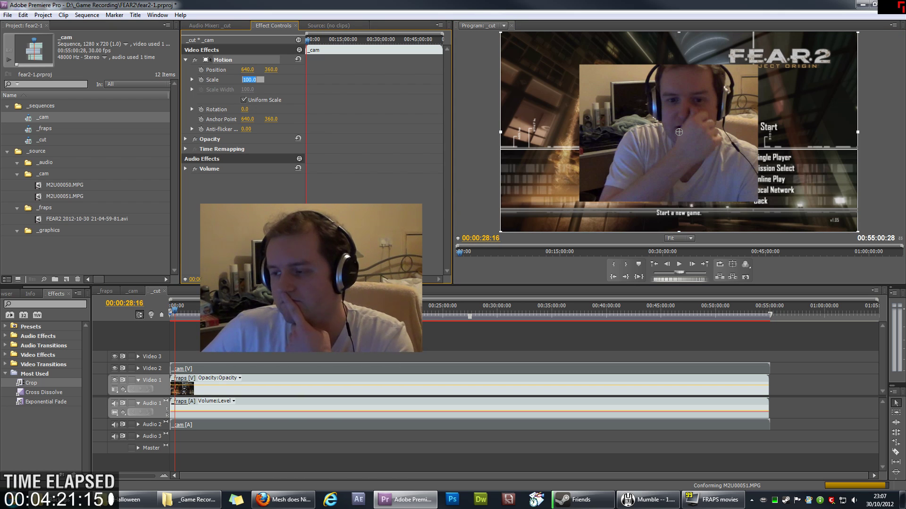
key(Return)
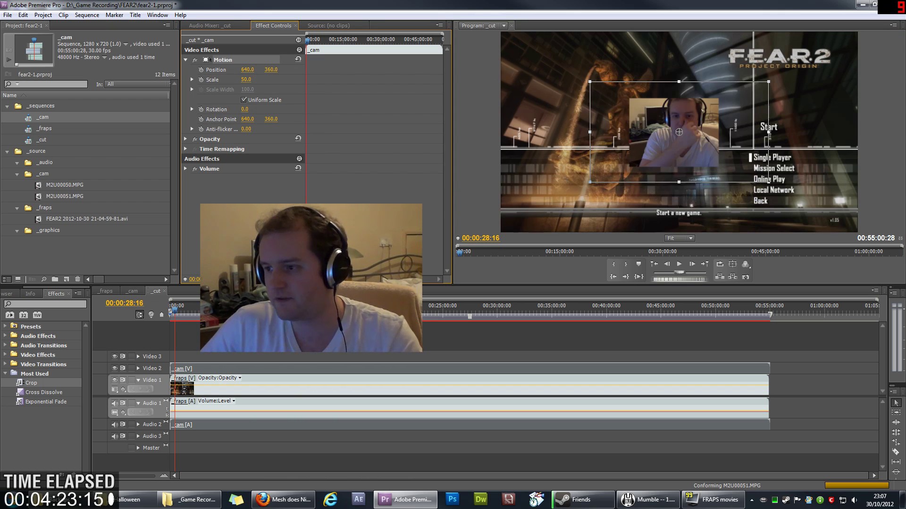
drag(764, 182, 638, 118)
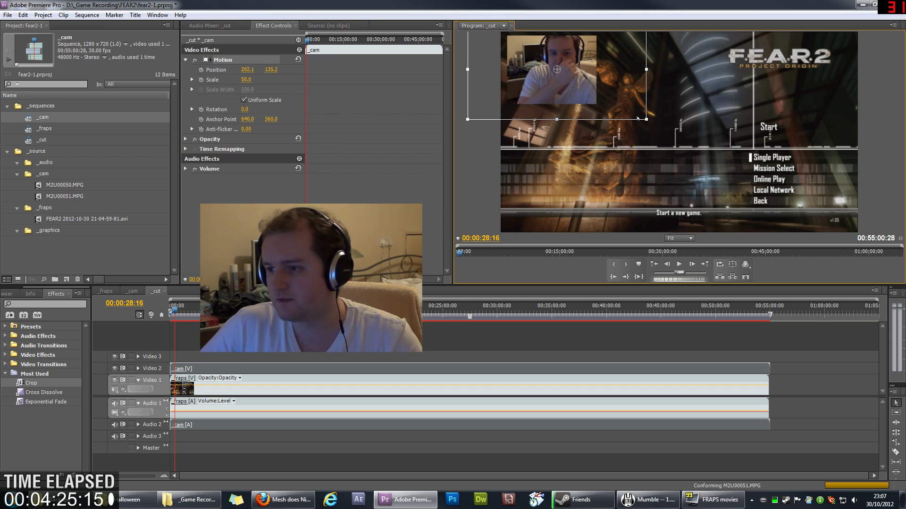
Set the _cam clip's scale to 65 and fit it into the frame's upper-left corner at about position 232.5, 157.2.
click(246, 79)
text(65)
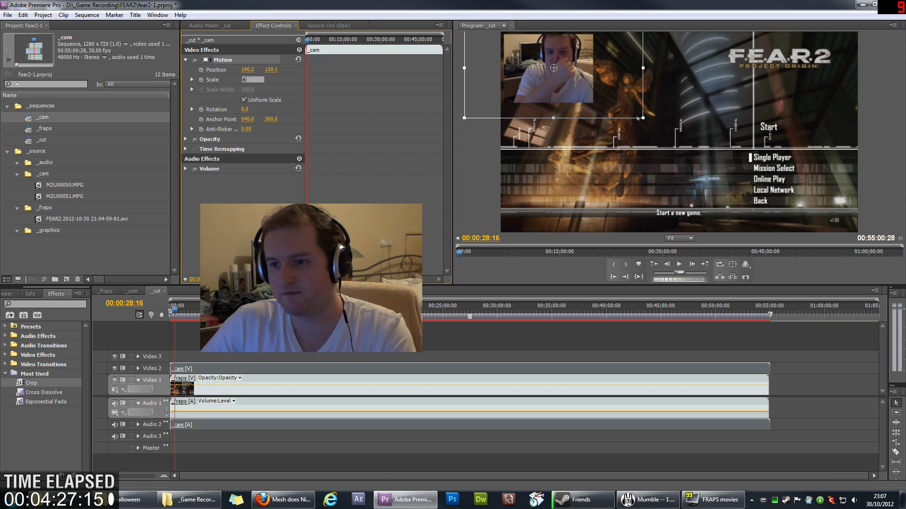
key(Return)
drag(637, 119, 637, 118)
mouse_move(554, 68)
mouse_down()
mouse_move(574, 84)
mouse_move(565, 75)
mouse_up()
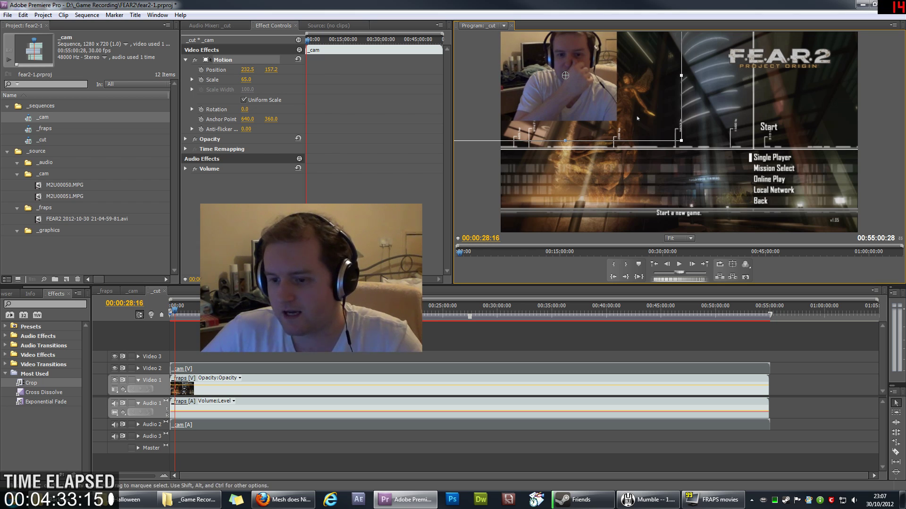
Play the _cut sequence up to about 00:00:57 to check the camera overlay against the gameplay.
click(170, 307)
mouse_move(171, 308)
mouse_down()
mouse_move(223, 307)
mouse_move(180, 307)
mouse_up()
key(space)
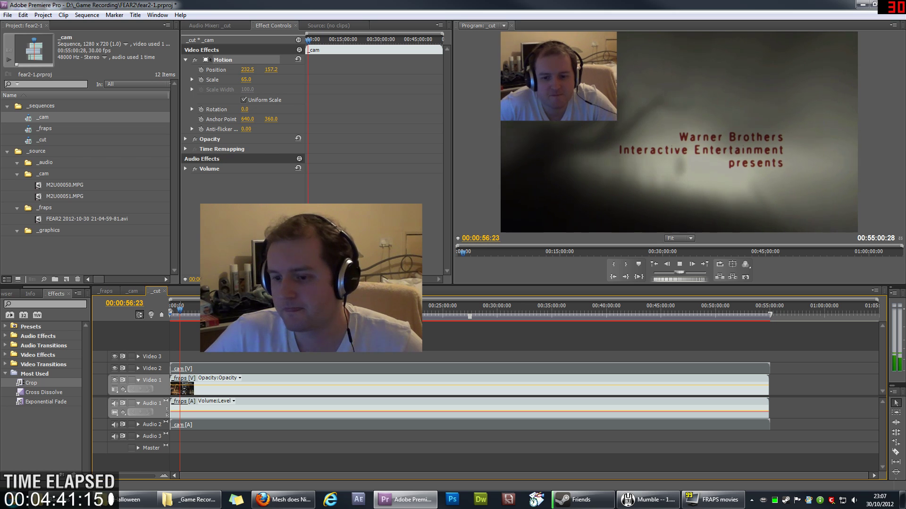
key(space)
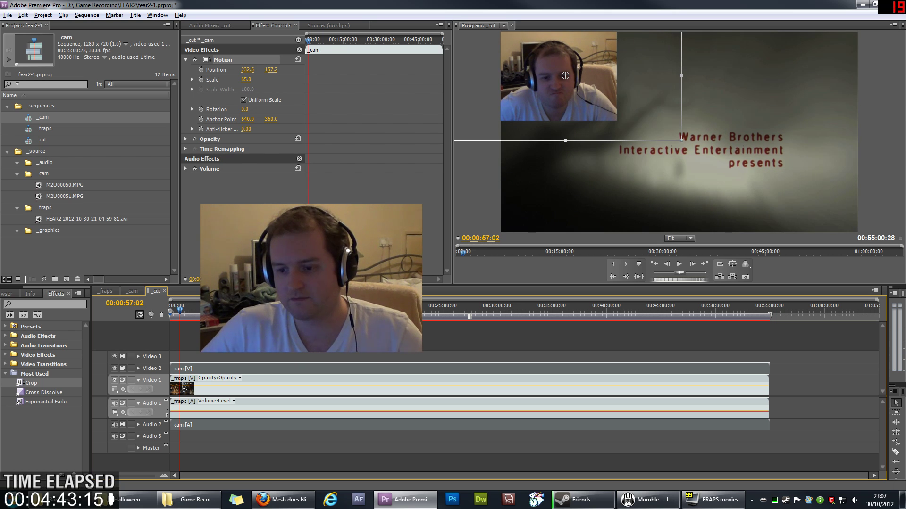
Expand the Audio 2 track and shift the _fraps clip to start about 20 seconds into the _cut sequence.
alt+scroll(524, 386, up, 4)
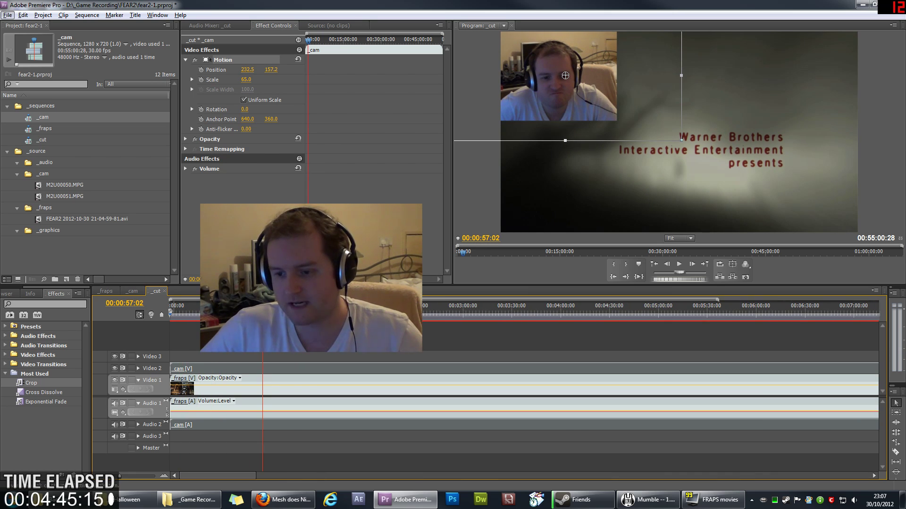
scroll(523, 401, up, 2)
click(138, 424)
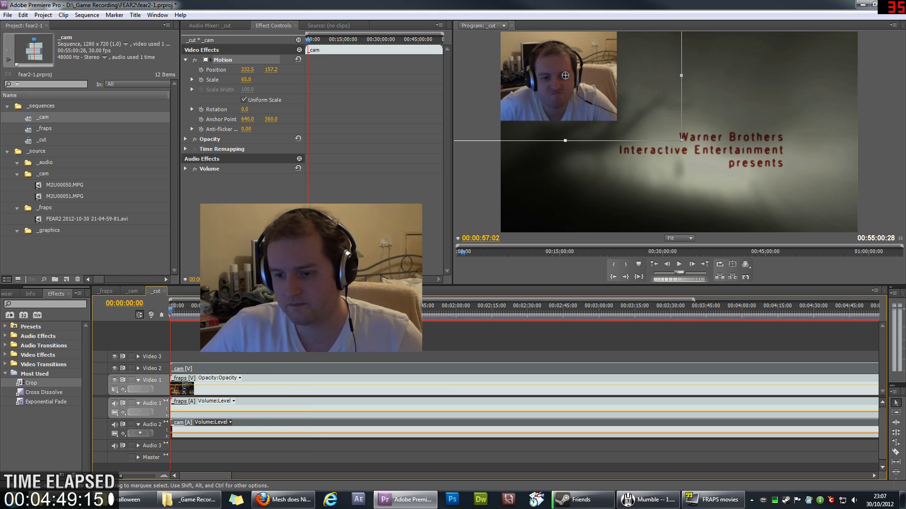
click(171, 309)
click(184, 388)
drag(179, 389, 228, 389)
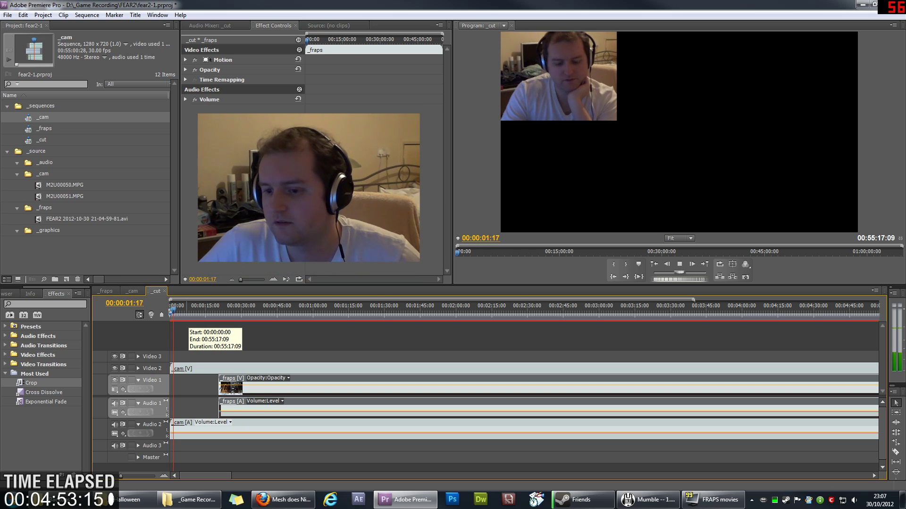
Find the sync cue in the camera footage frame by frame and align the start of the _fraps clip to 00:00:03:07.
key(space)
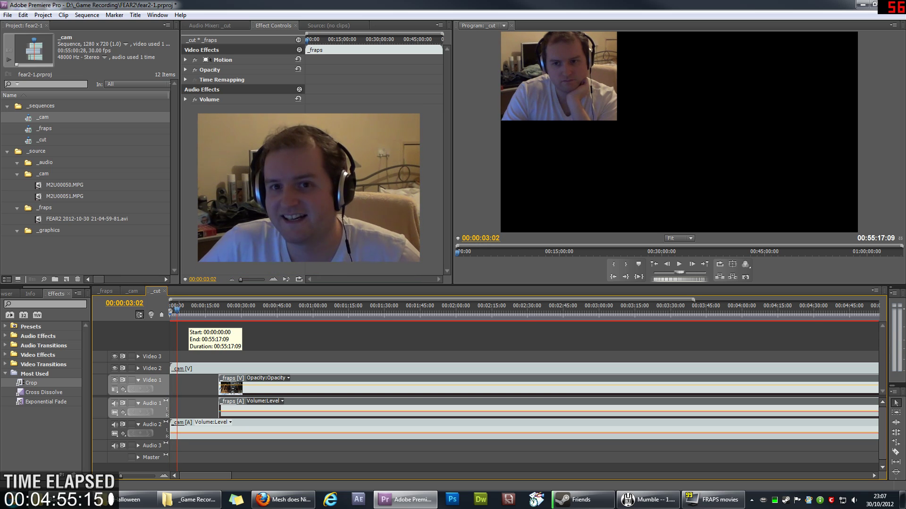
key(space)
key(space)
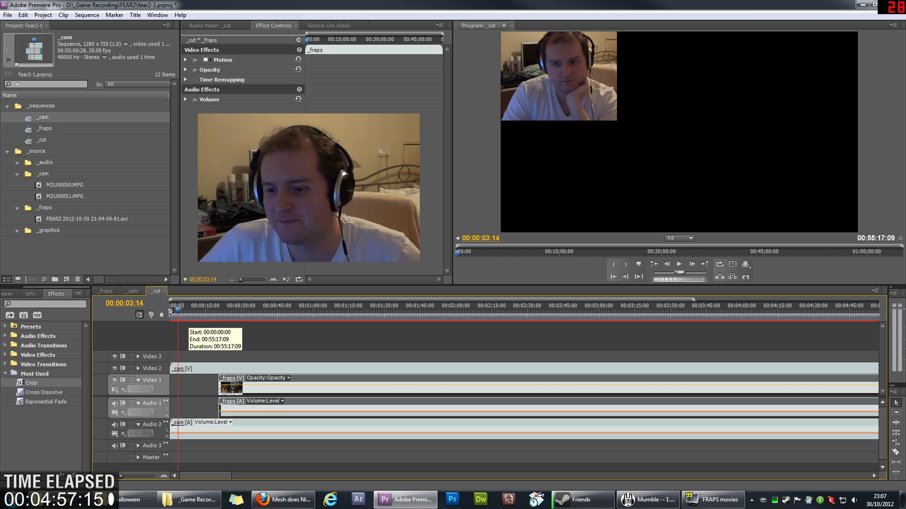
scroll(174, 319, up, 6)
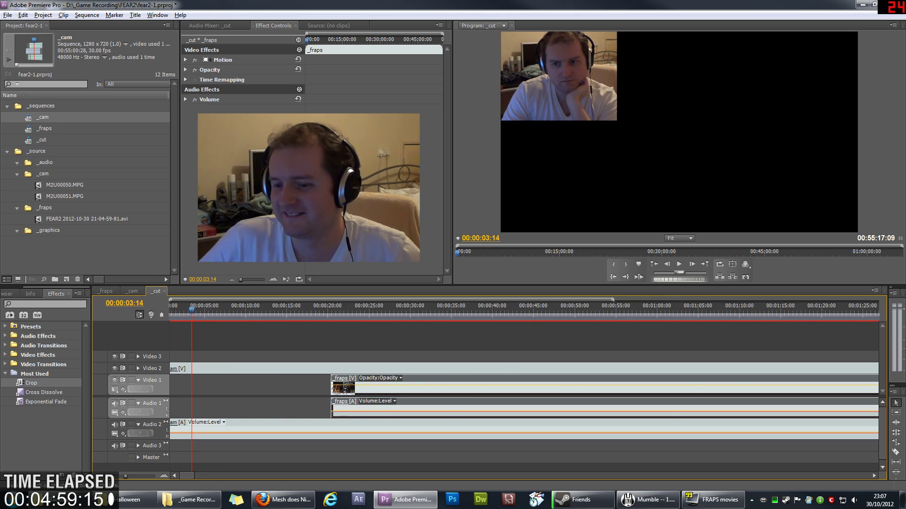
scroll(173, 319, up, 1)
drag(234, 310, 201, 310)
key(Right)
key(Right)
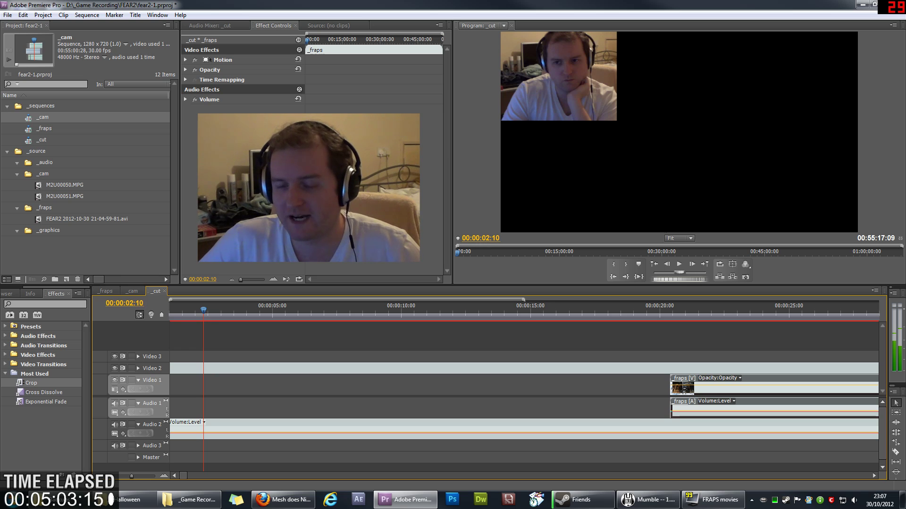
key(Left)
key(Left)
key(Left)
key(Left)
key(Left)
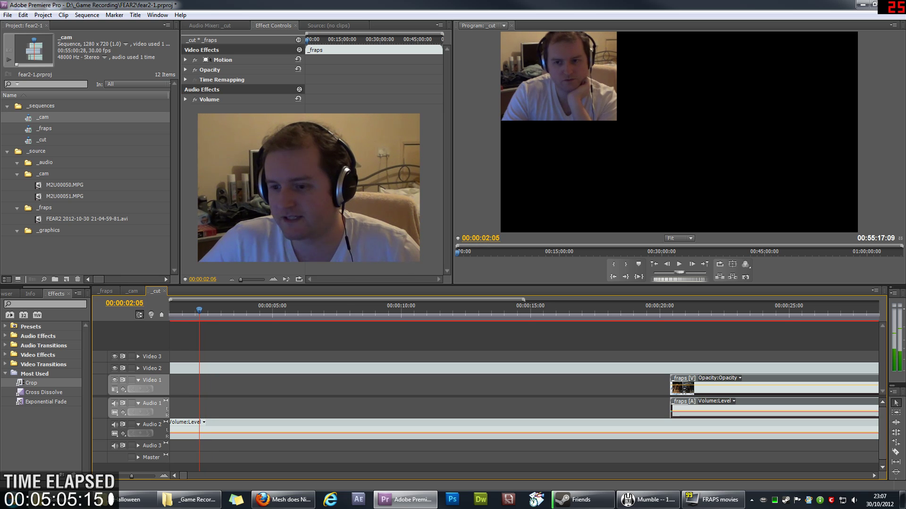
key(Right)
key(Right)
key(Right)
key(Right)
key(Right)
key(Right)
key(Right)
key(Right)
key(Right)
key(Right)
key(Right)
key(Right)
key(Right)
key(Right)
key(Right)
key(Right)
key(Right)
key(Right)
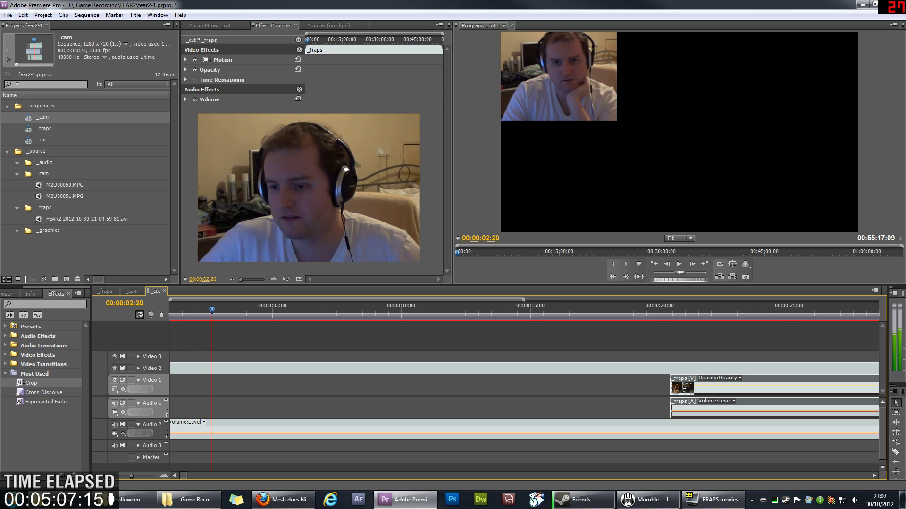
key(Right)
key(Right)
key(Right)
key(Right)
key(Right)
key(Right)
key(Right)
key(Right)
key(Right)
key(Right)
key(Right)
key(Right)
key(Right)
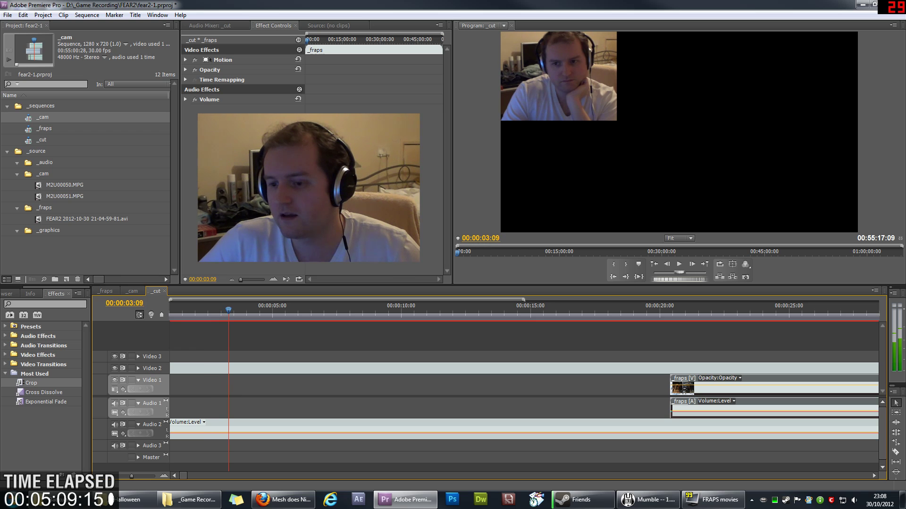
drag(683, 387, 240, 386)
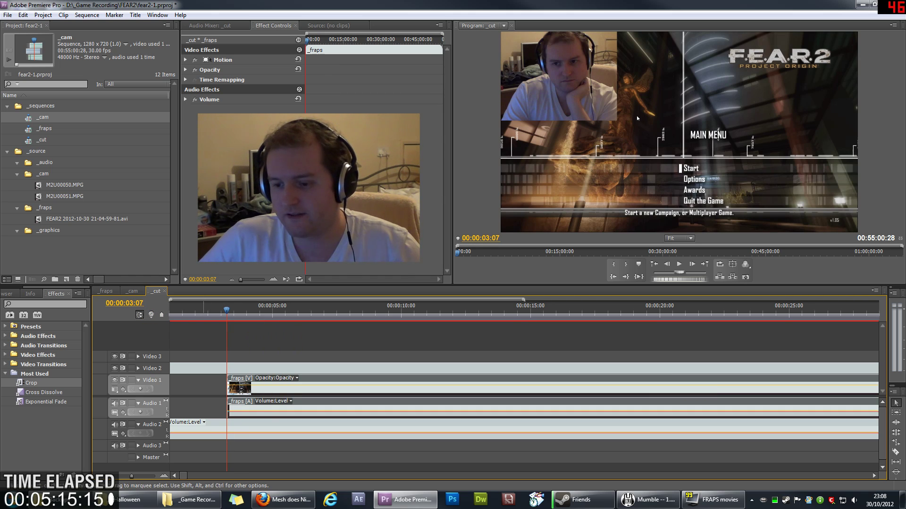
Play the _cut sequence from the start of the _fraps clip to check its sync with the camera footage.
key(minus)
key(minus)
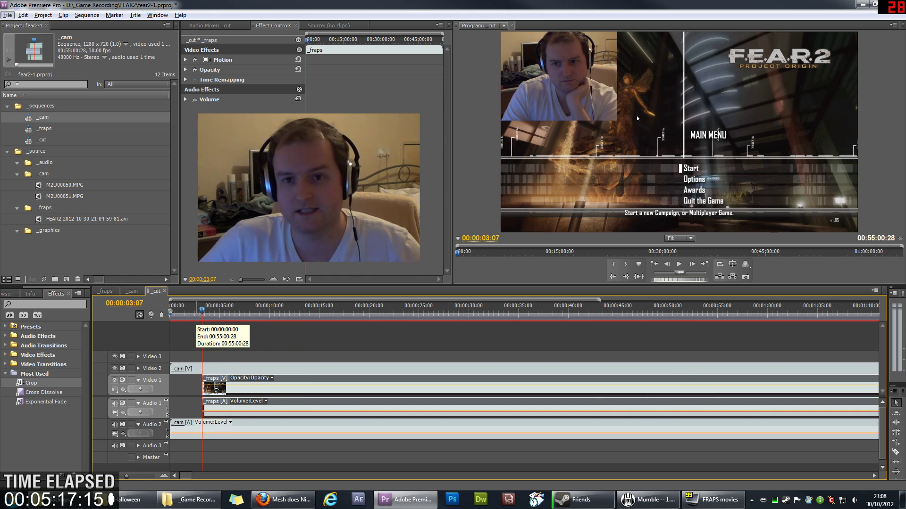
key(space)
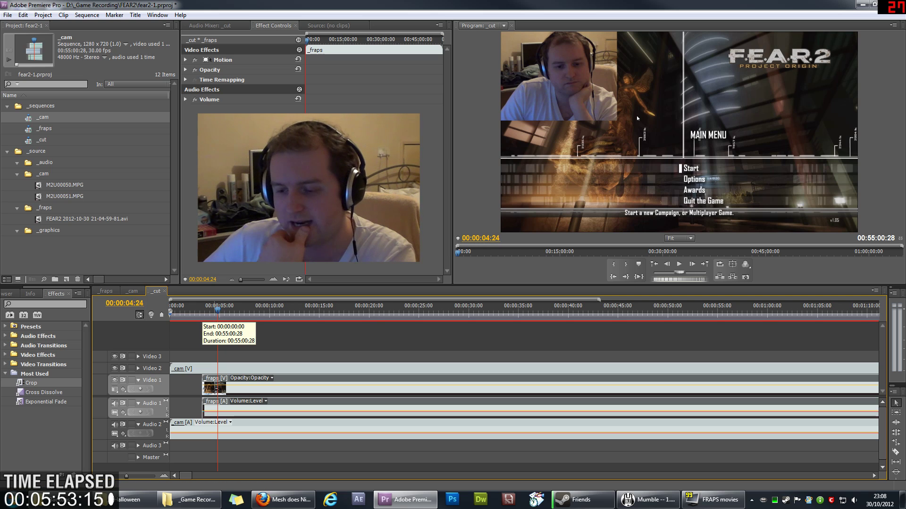
click(202, 309)
key(space)
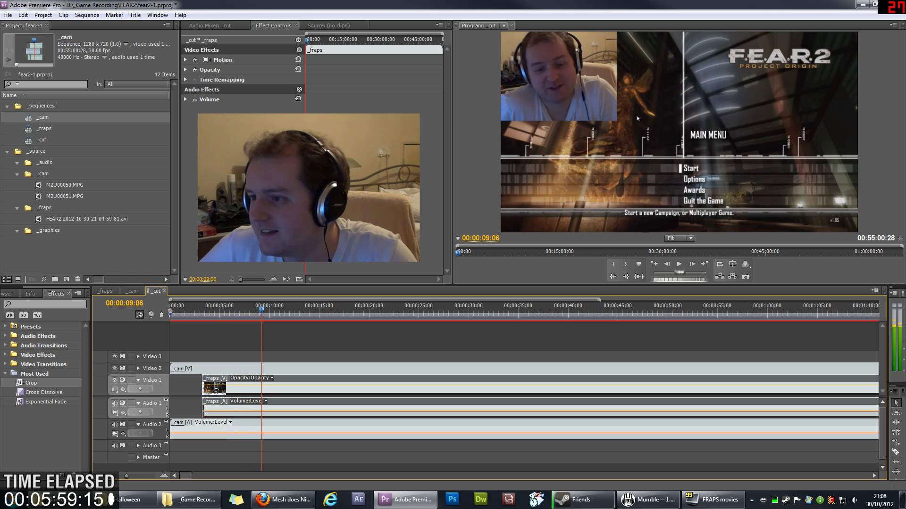
Split both the _fraps and _cam clips, including their audio, at 00:00:07:00 in the _cut sequence.
key(j)
key(j)
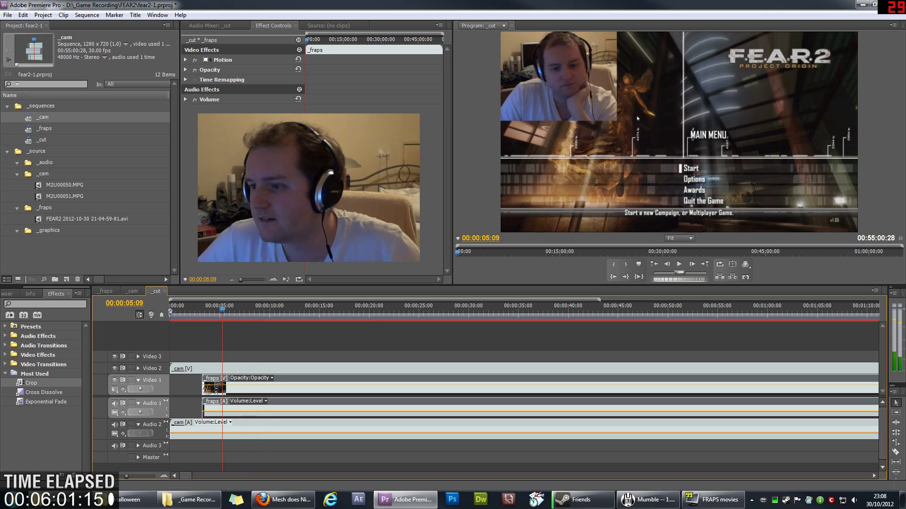
key(l)
key(l)
key(k)
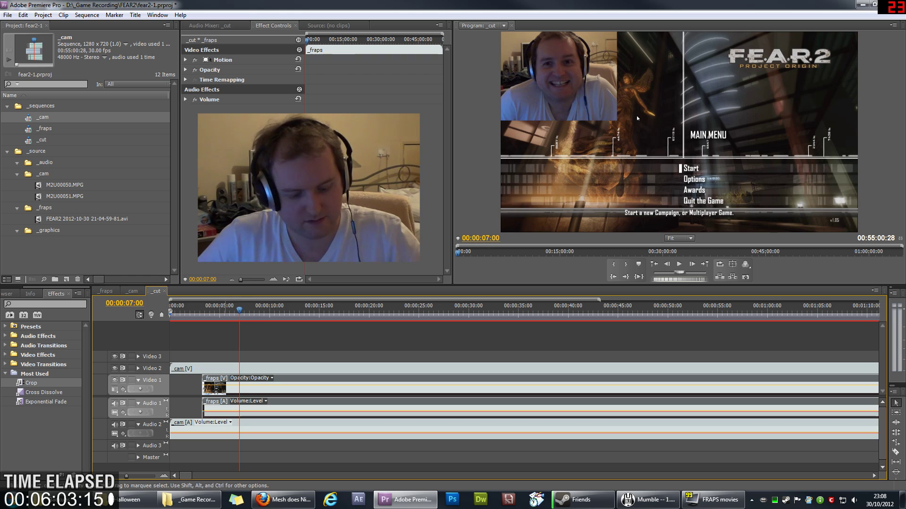
key(ctrl+k)
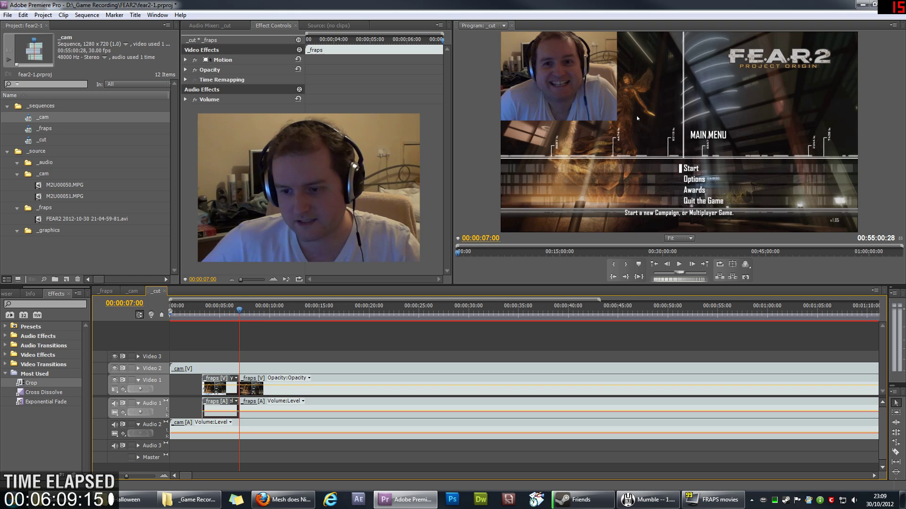
key(ctrl+k)
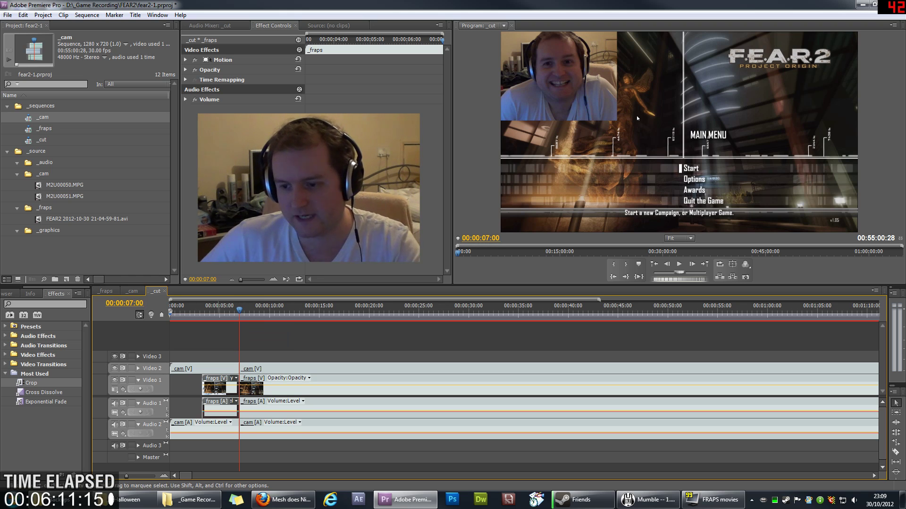
Delete the _cam and _fraps segments before 00:00:07:00 and clear the clip selection.
drag(220, 347, 193, 403)
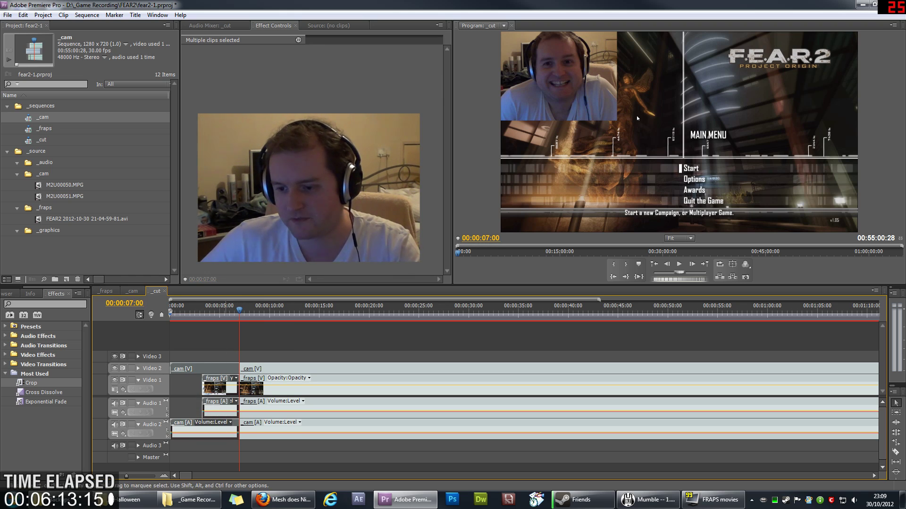
key(Delete)
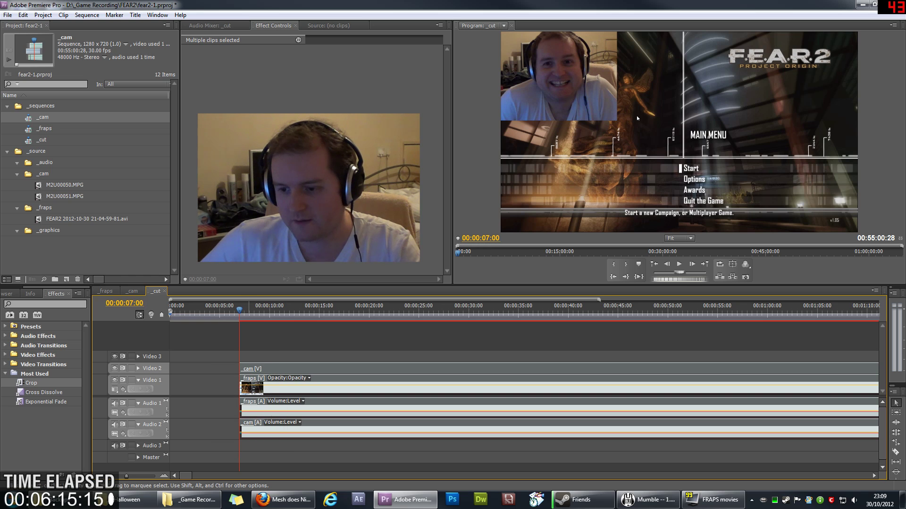
key(ctrl+shift+a)
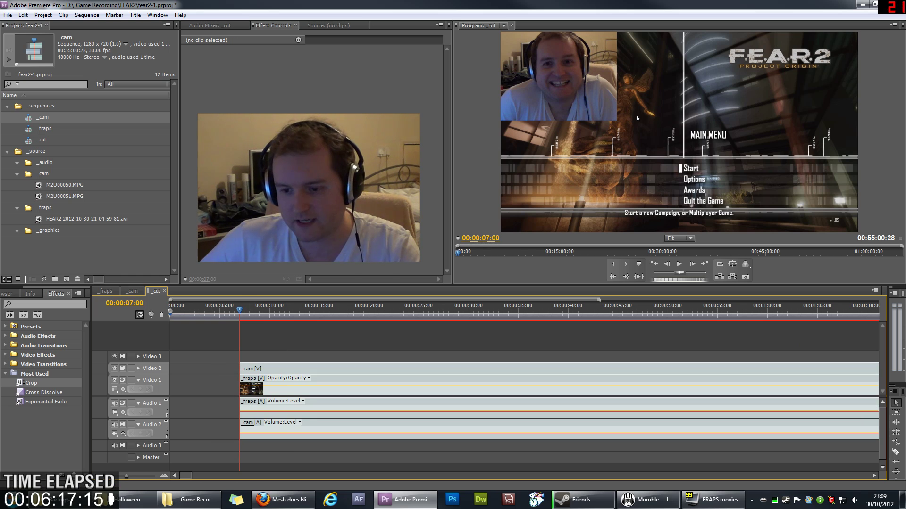
Switch to Windows Explorer and open the _output folder inside MackandMesh's _Idents folder.
right_click(57, 499)
click(47, 316)
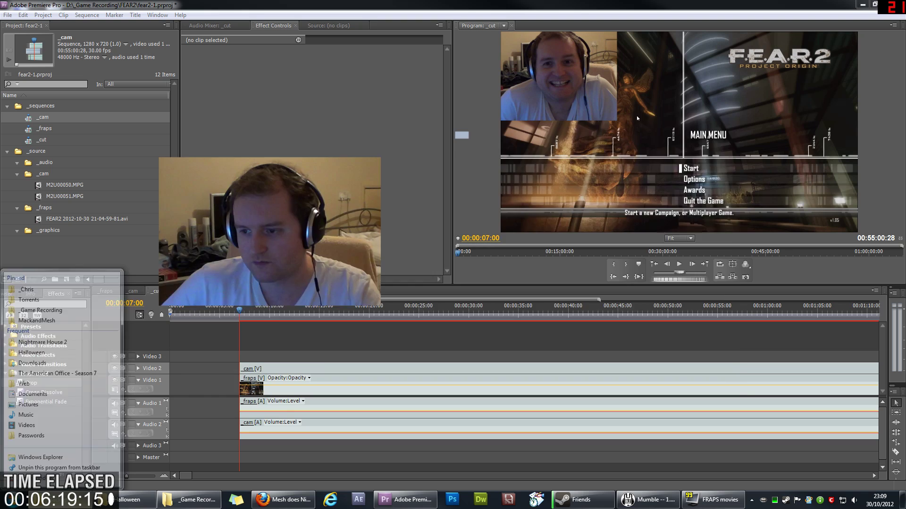
click(37, 320)
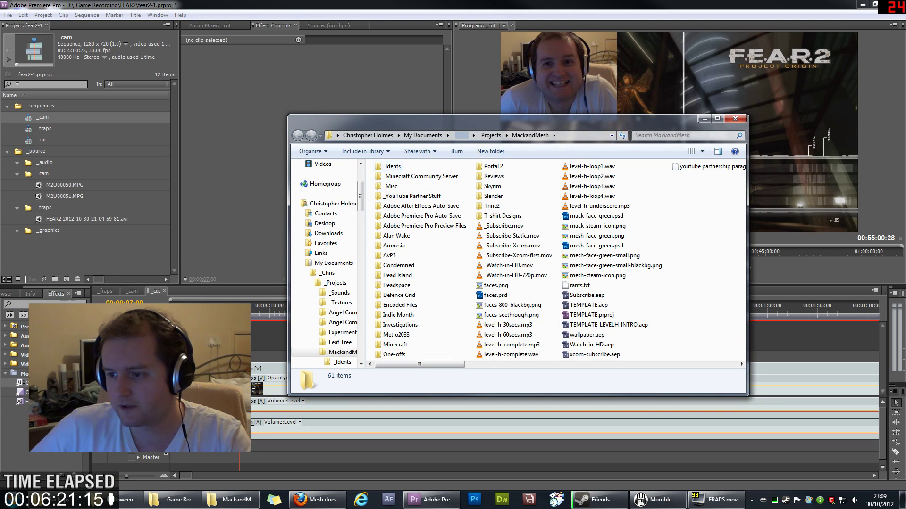
double_click(392, 166)
double_click(392, 166)
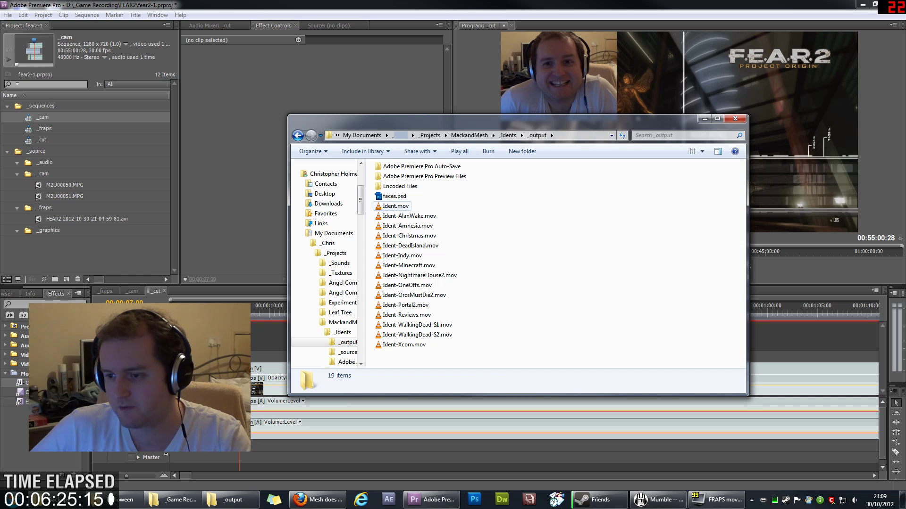
Import Ident.mov from the _output folder and _Subscribe-Static.mov from the MackandMesh folder into the project's _graphics bin.
drag(400, 206, 46, 231)
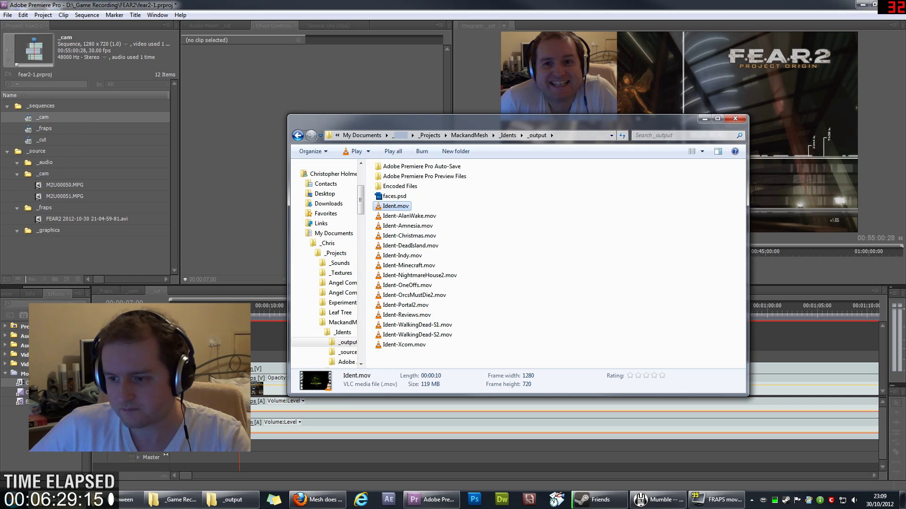
click(508, 135)
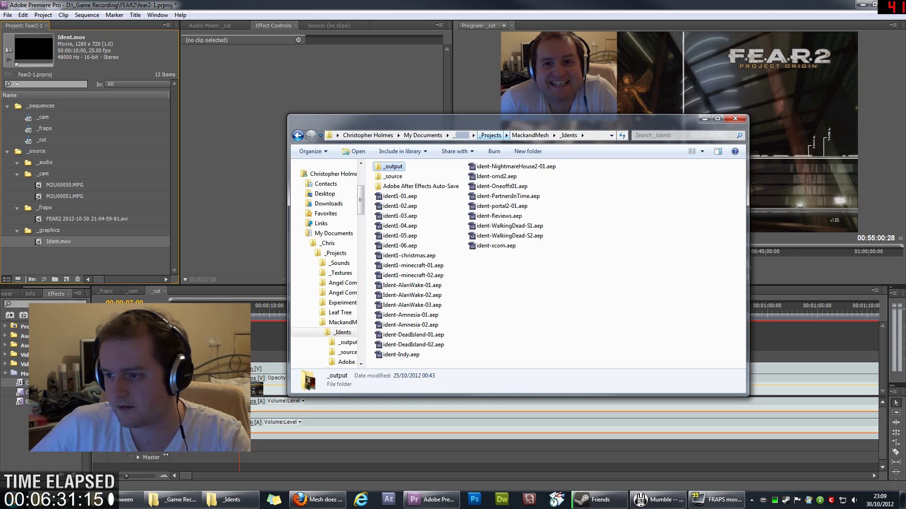
click(530, 135)
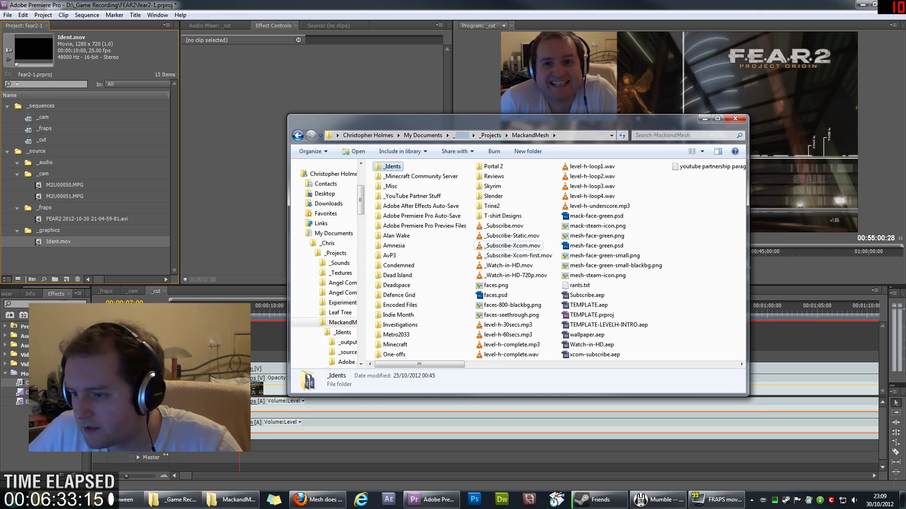
drag(512, 236, 48, 233)
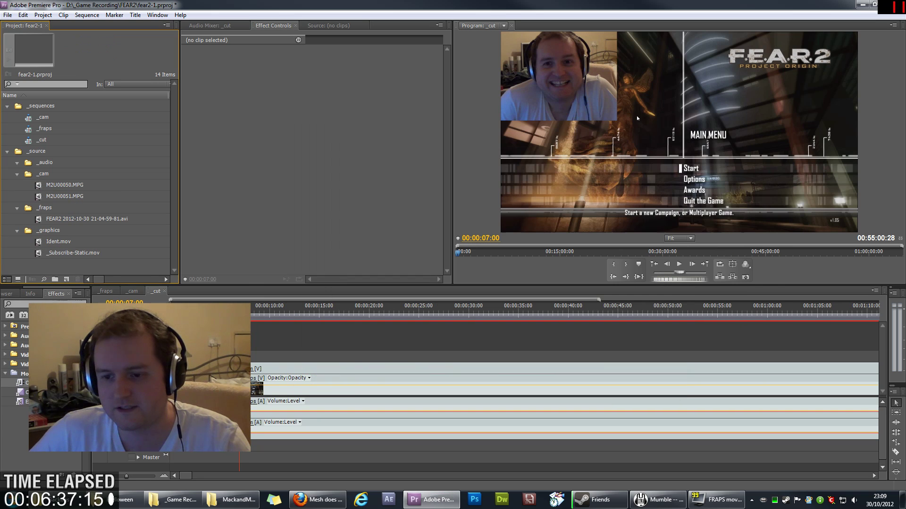
Insert Ident.mov at the start of _cut on Video 1 and Audio 1, with the _cam and _fraps clips directly following it.
click(58, 242)
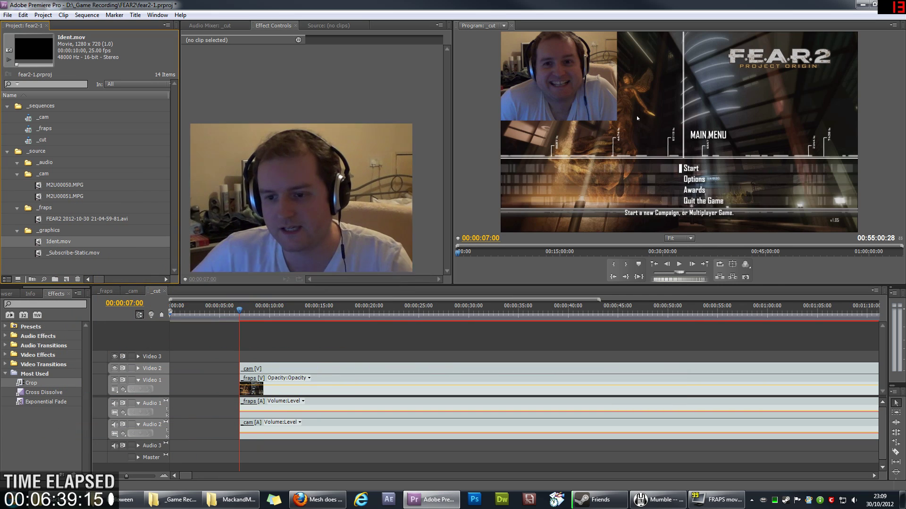
drag(58, 241, 172, 369)
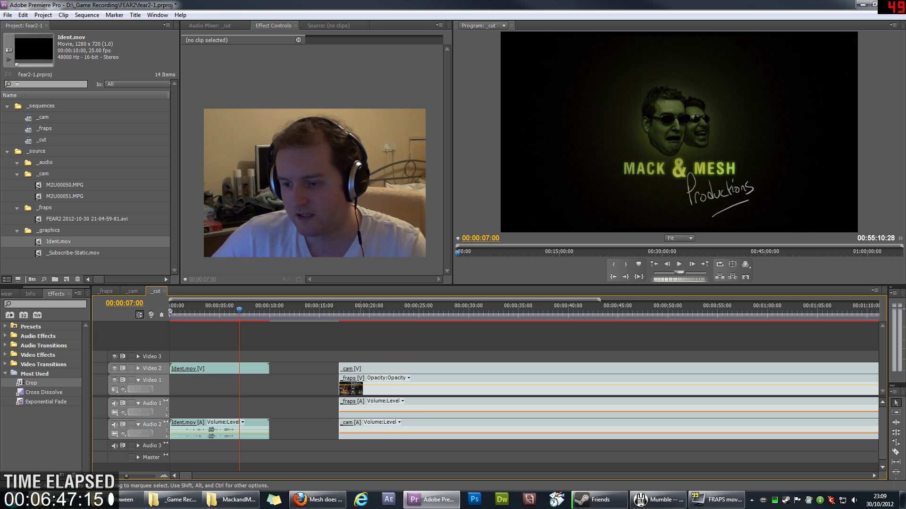
drag(385, 355, 354, 421)
mouse_move(360, 371)
mouse_down()
mouse_move(291, 371)
mouse_move(355, 377)
mouse_up()
drag(194, 366, 194, 385)
mouse_move(194, 429)
mouse_down()
mouse_move(193, 415)
mouse_move(194, 432)
mouse_up()
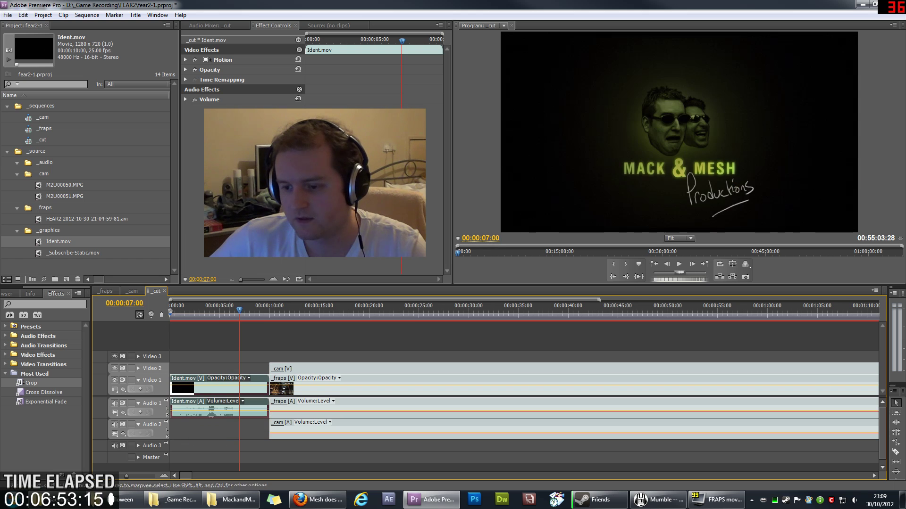
Clear the selection and play the _cut sequence across the join between Ident.mov and the gameplay clips.
click(247, 369)
drag(257, 309, 222, 309)
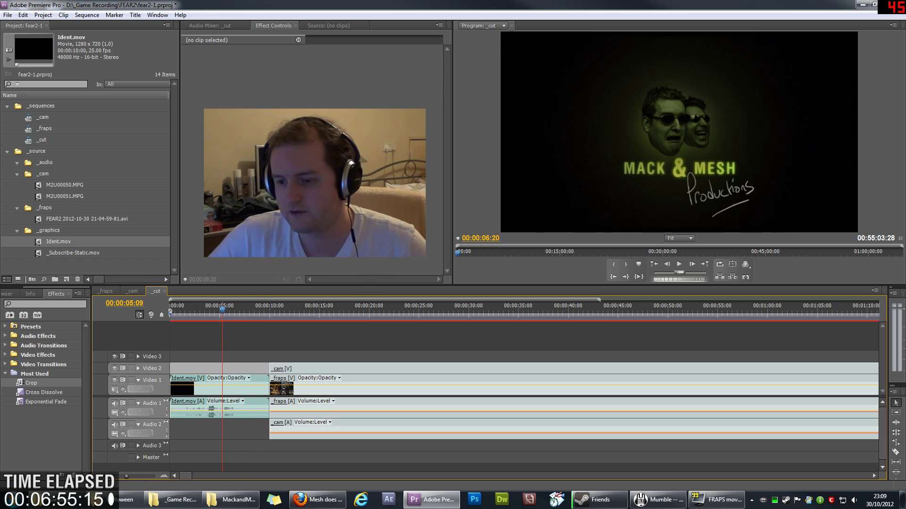
key(space)
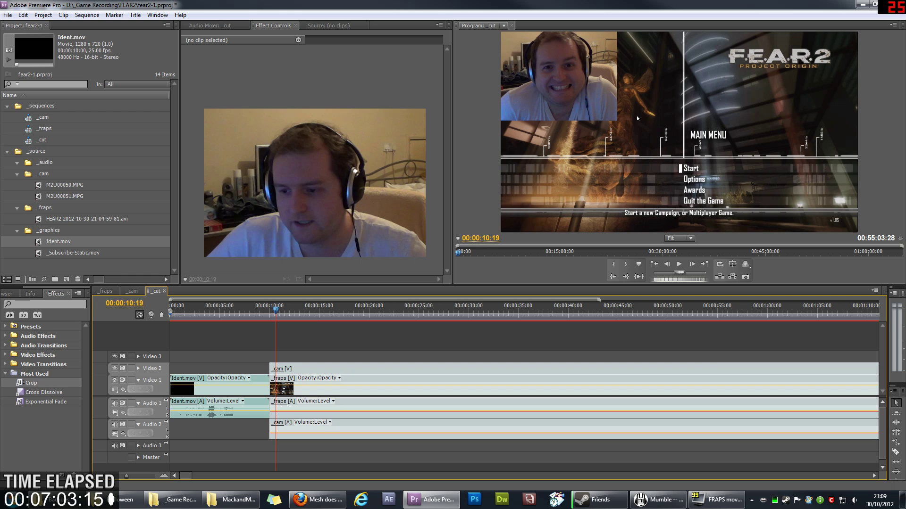
Add a Cross Dissolve to the start of the _cam and _fraps video and shift both clips 00:00:02:10 away from Ident.mov.
drag(44, 392, 297, 385)
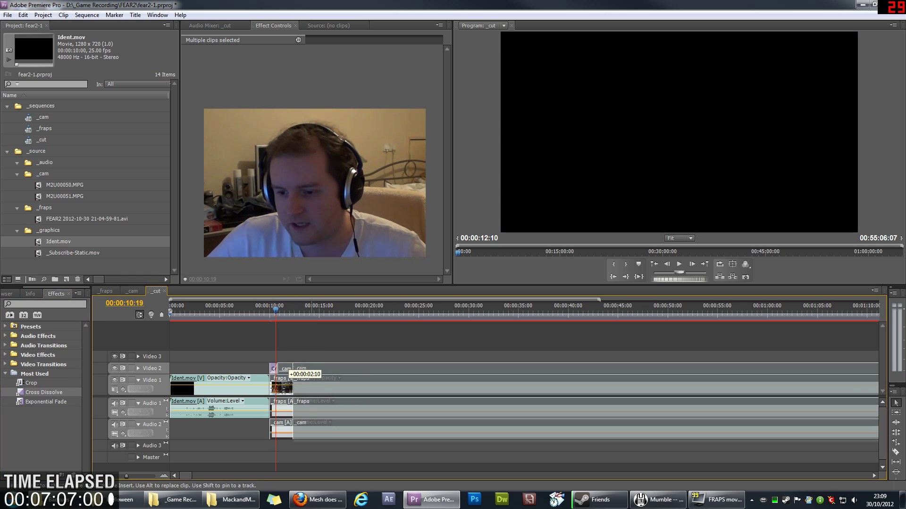
click(283, 344)
click(44, 393)
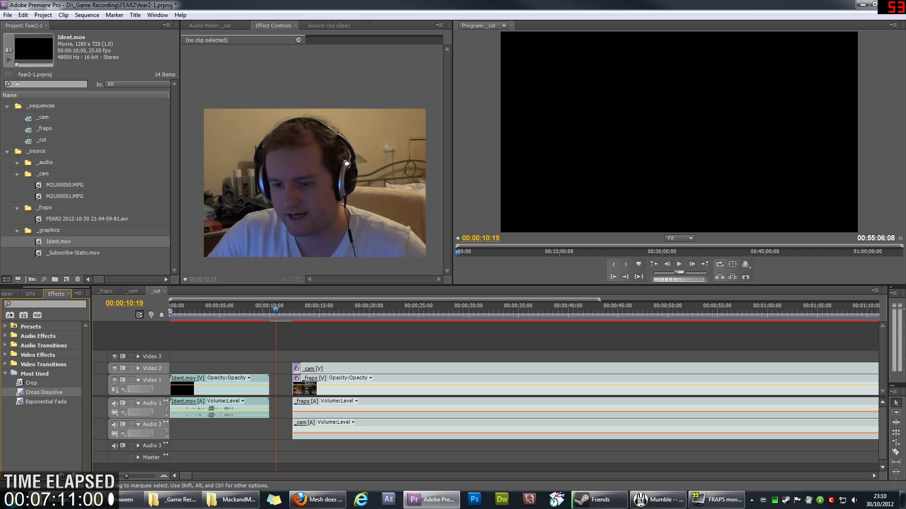
Add an Exponential Fade to the start of the _fraps and _cam audio and move both clips back against Ident.mov.
click(46, 401)
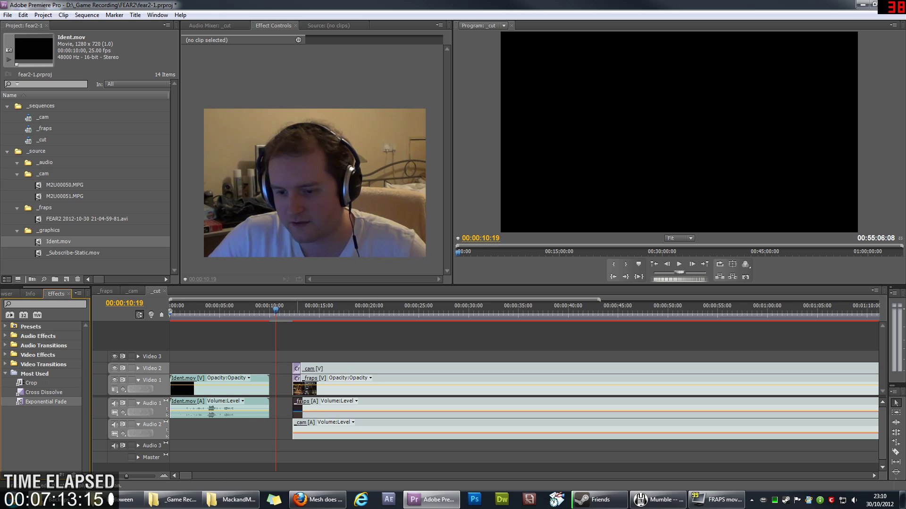
drag(297, 408, 296, 428)
drag(304, 347, 296, 370)
Play the _cut sequence from the end of the ident to check the opening video and audio fades.
drag(270, 310, 251, 309)
key(space)
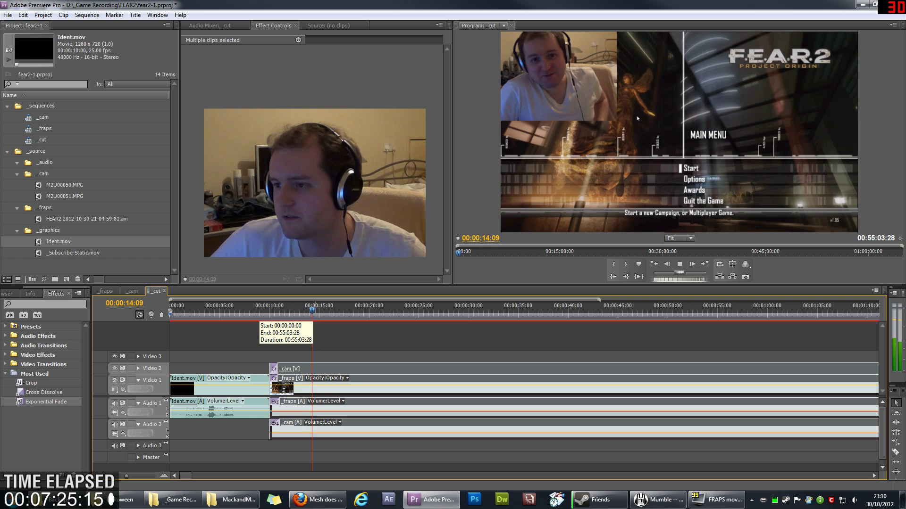
drag(304, 311, 301, 310)
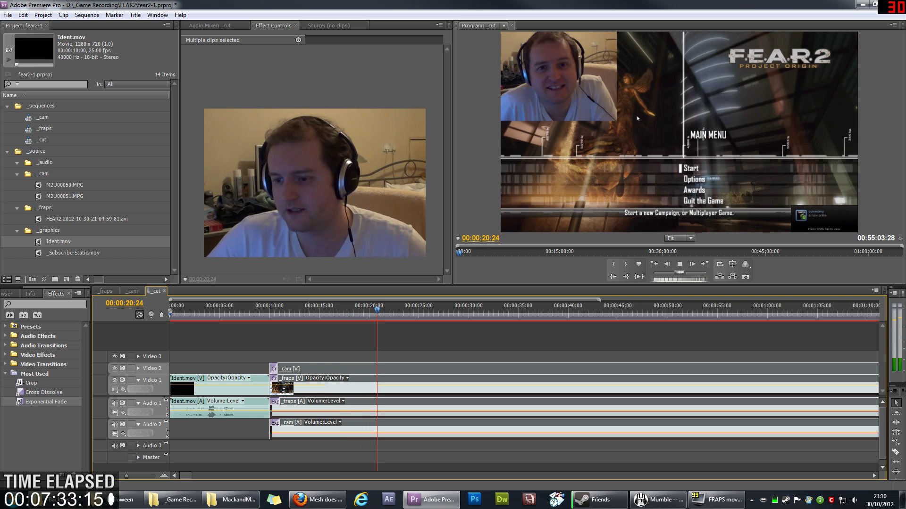
key(space)
Fit the whole _cut sequence in the timeline and examine the footage around its midpoint, near 00:27:30:00.
key(minus)
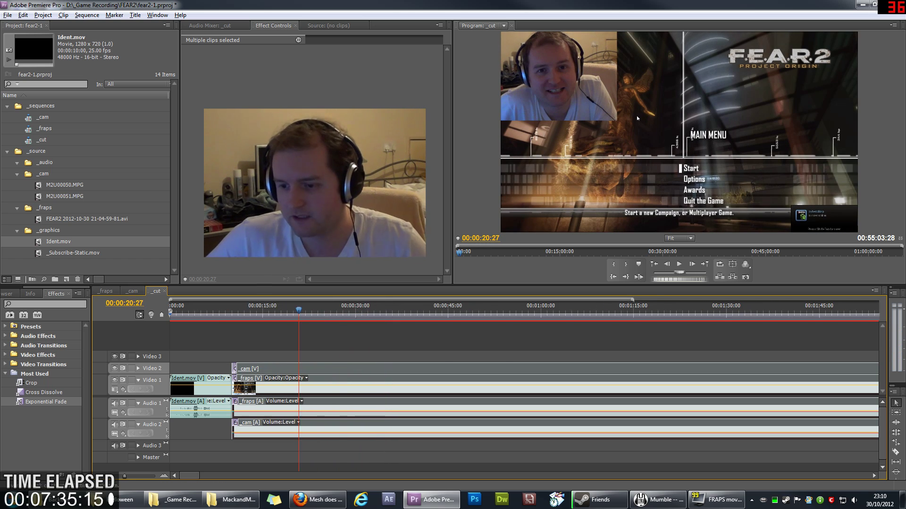
key(minus)
key(minus)
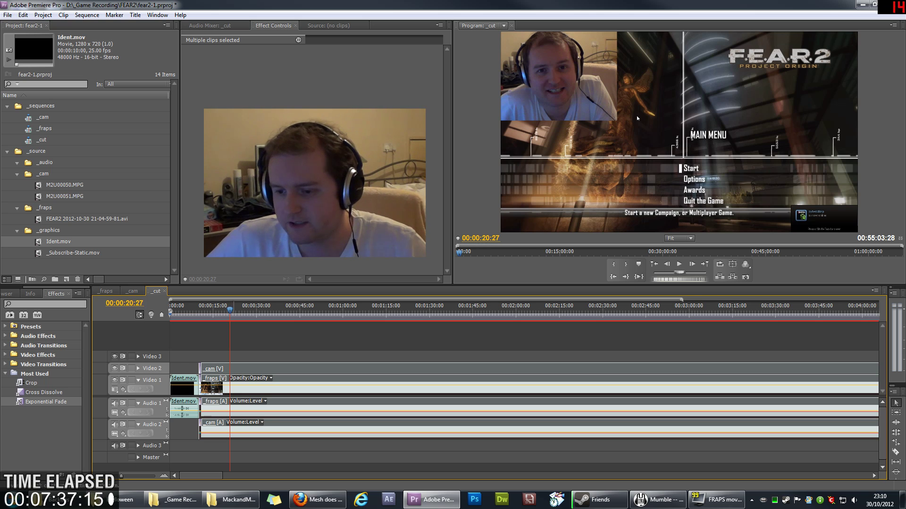
key(minus)
key(minus)
key(minus)
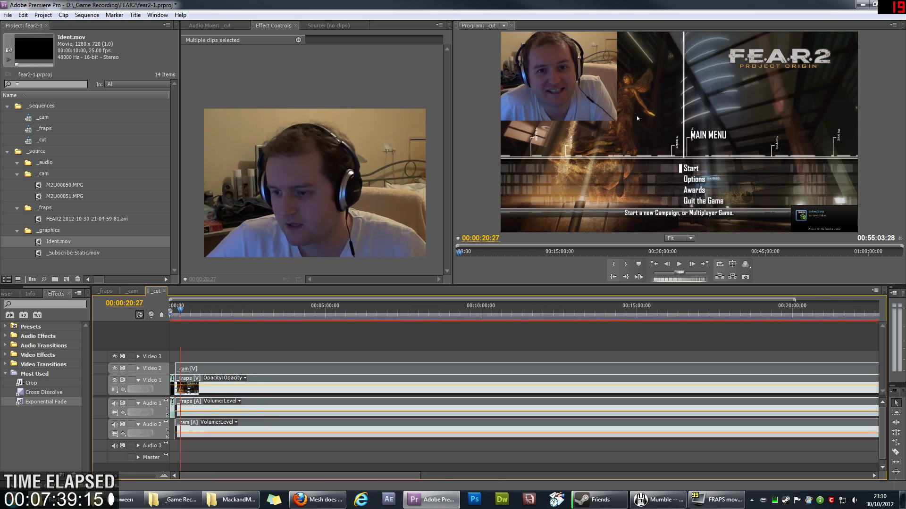
key(minus)
key(minus)
key(minus)
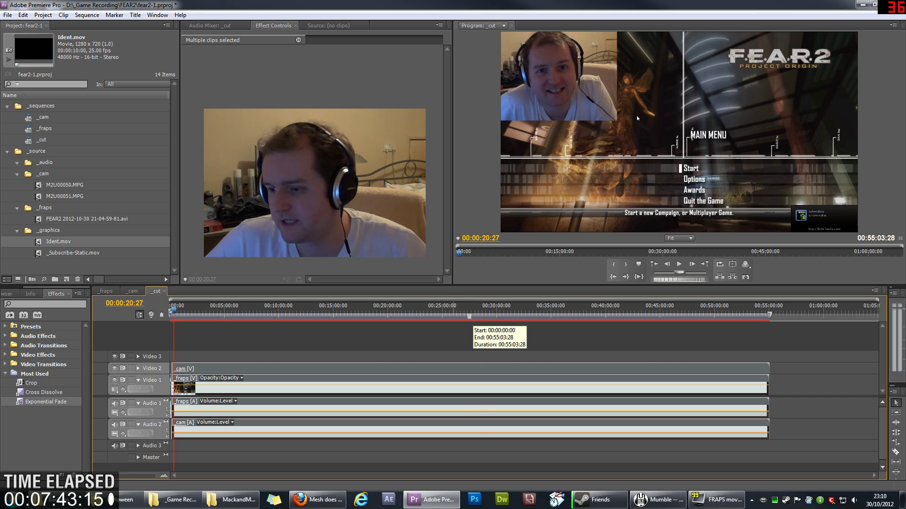
mouse_move(474, 310)
mouse_down()
mouse_move(481, 309)
mouse_move(471, 309)
mouse_up()
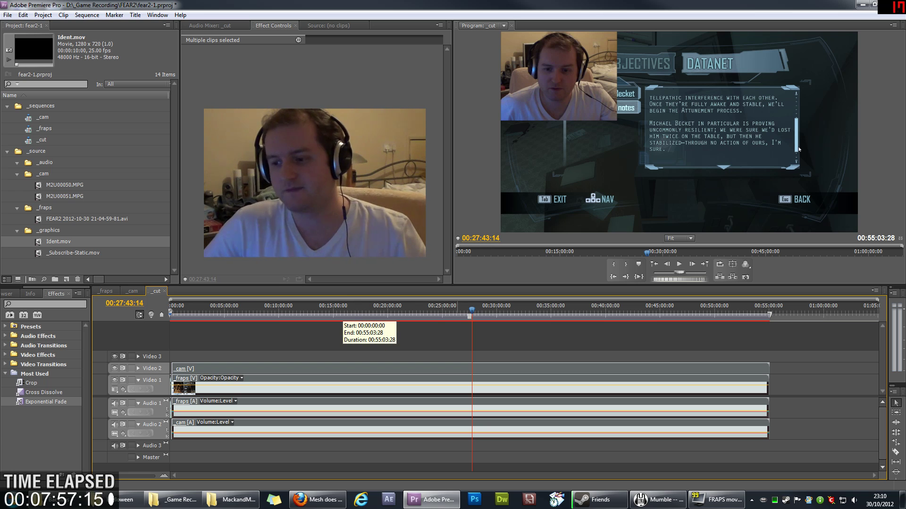
drag(471, 310, 469, 309)
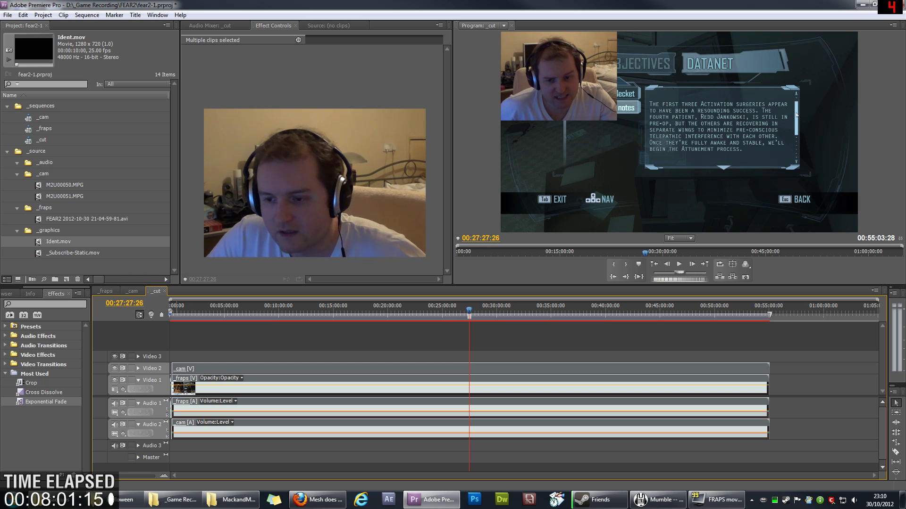
Review the gameplay and camera footage between about 00:26:17:00 and 00:28:43:00 in the _cut sequence.
drag(377, 310, 456, 310)
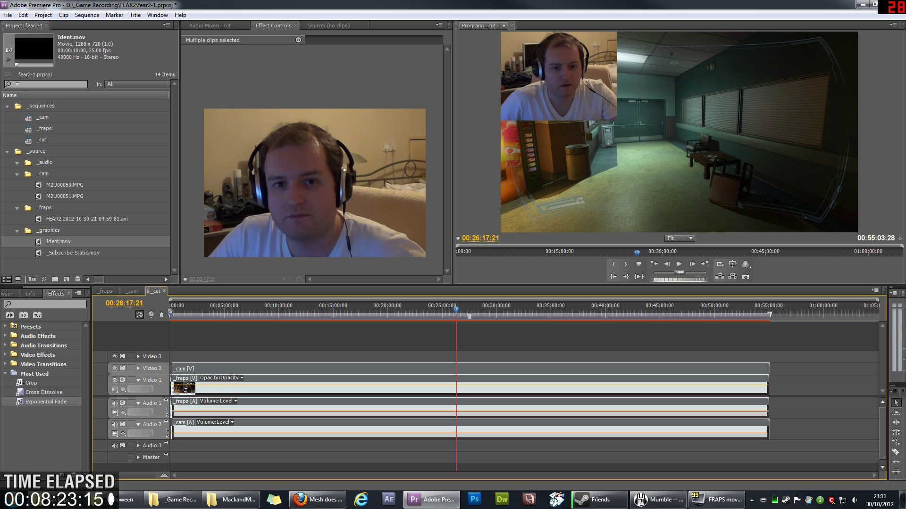
mouse_move(456, 310)
mouse_down()
mouse_move(448, 309)
mouse_move(474, 309)
mouse_up()
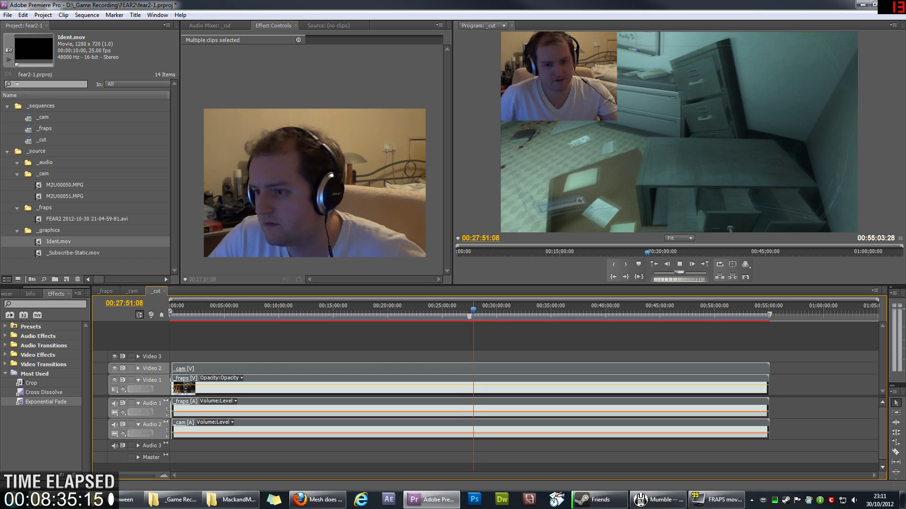
key(space)
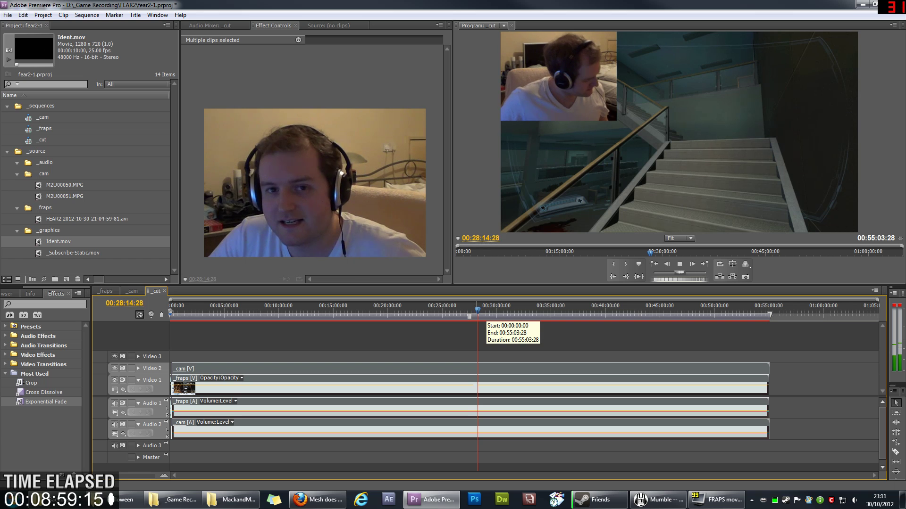
key(space)
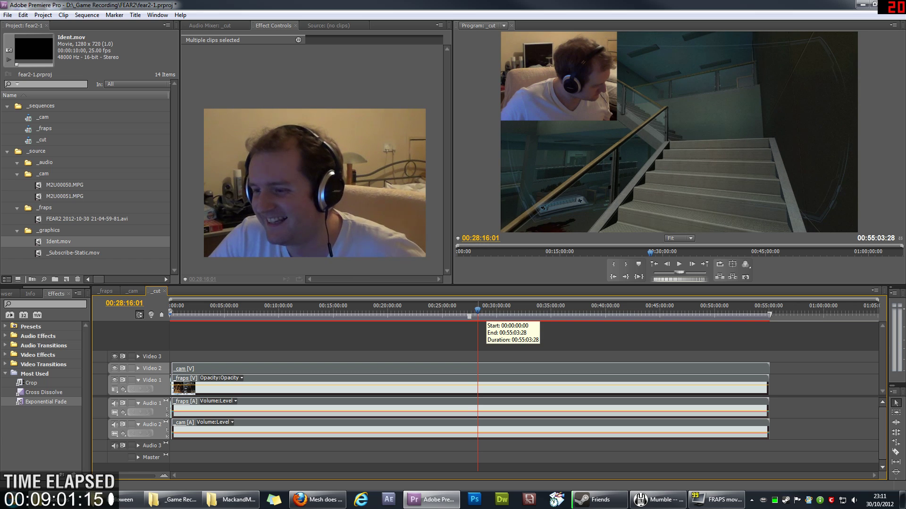
drag(478, 310, 479, 310)
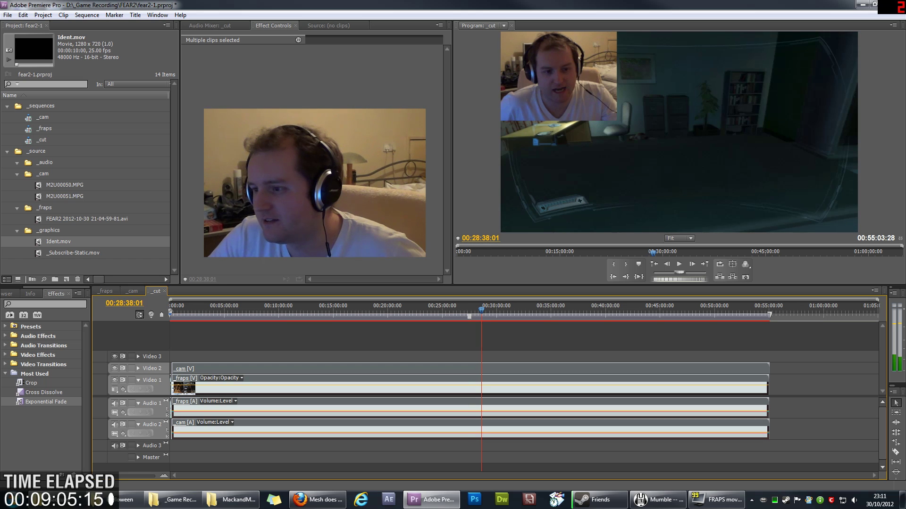
drag(481, 310, 479, 310)
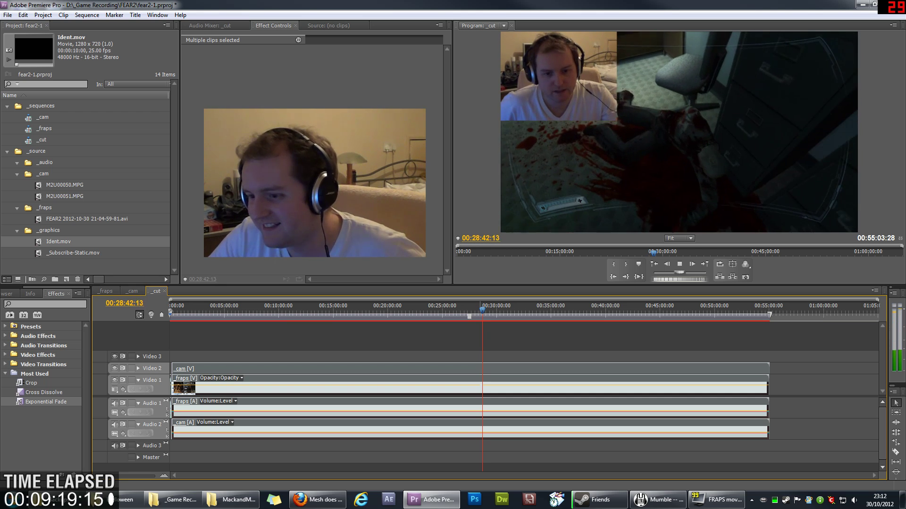
key(space)
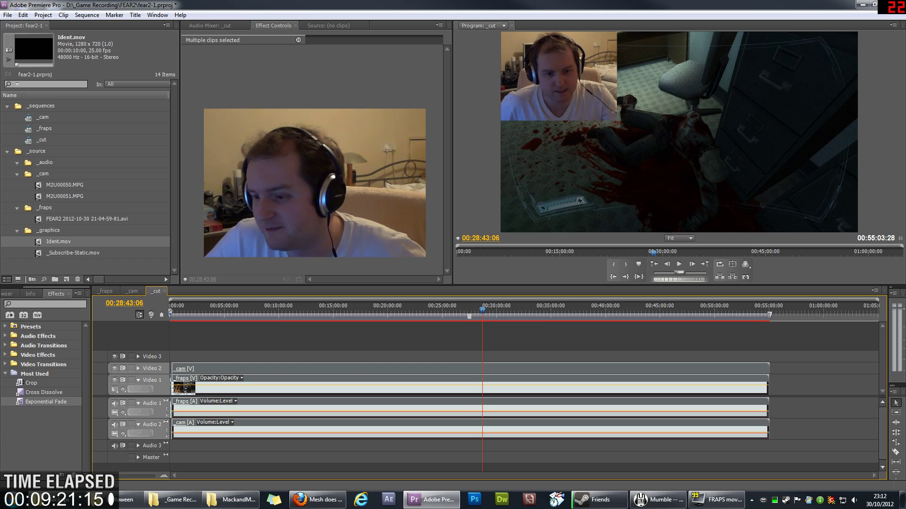
Fast-forward and replay the dark room footage past 00:28:43:06, stopping the playhead at 00:29:17:04.
key(l)
key(l)
key(l)
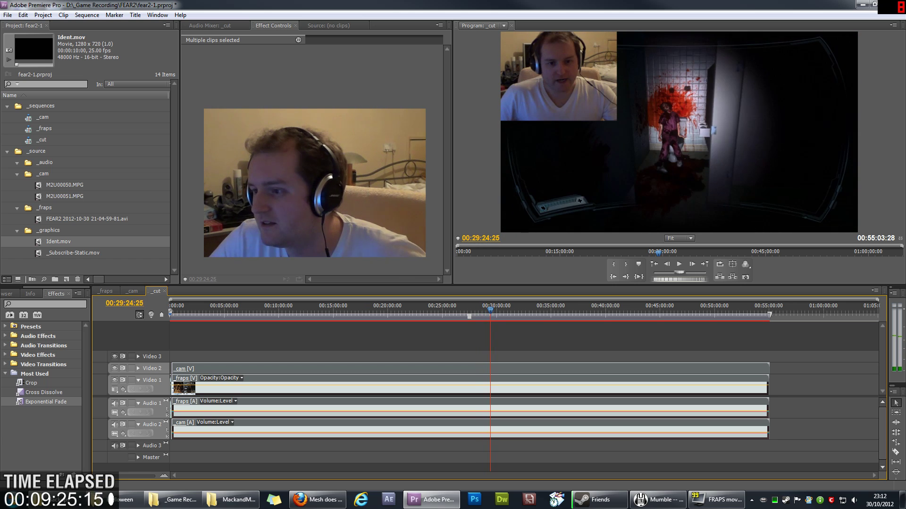
drag(490, 310, 488, 310)
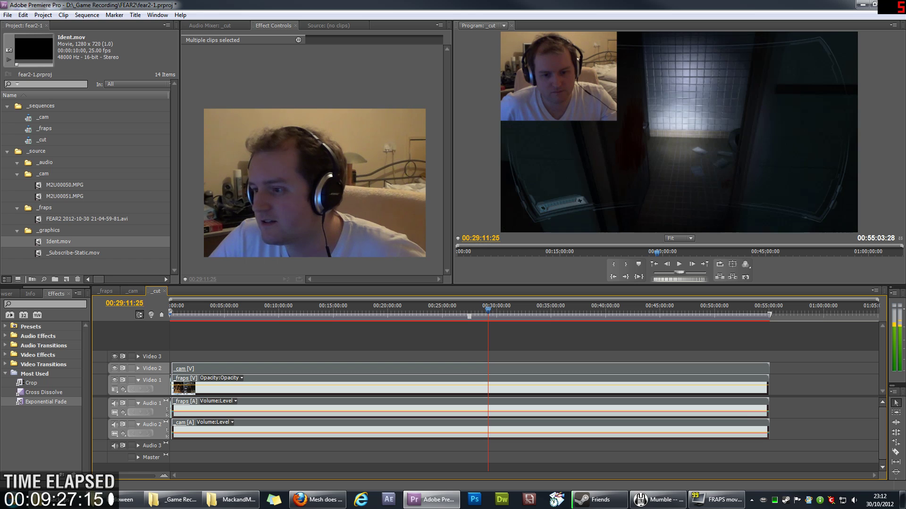
key(l)
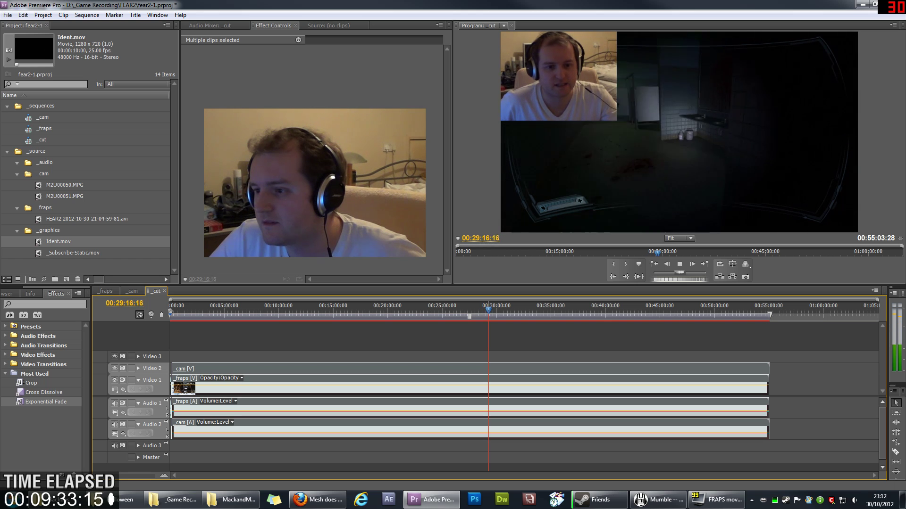
key(k)
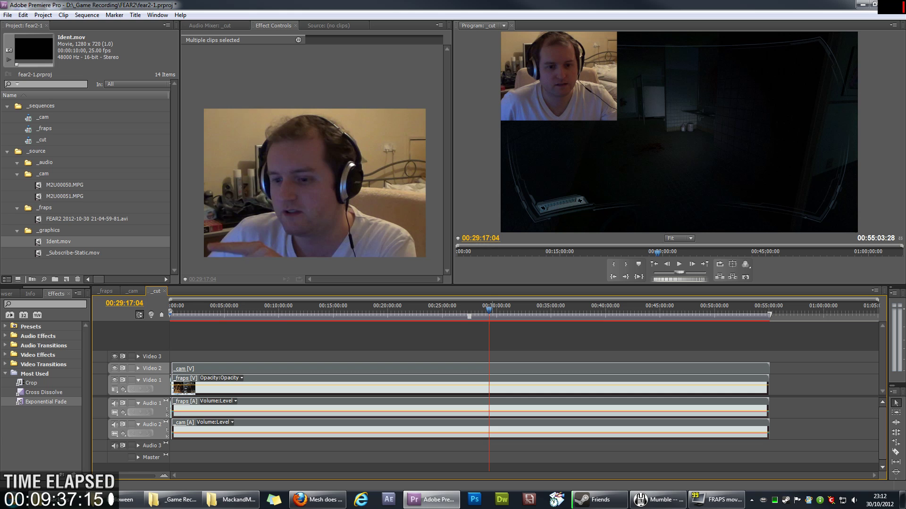
Select only the _cam clip in the _cut sequence and set its Motion scale to 55.
key(ctrl+shift+a)
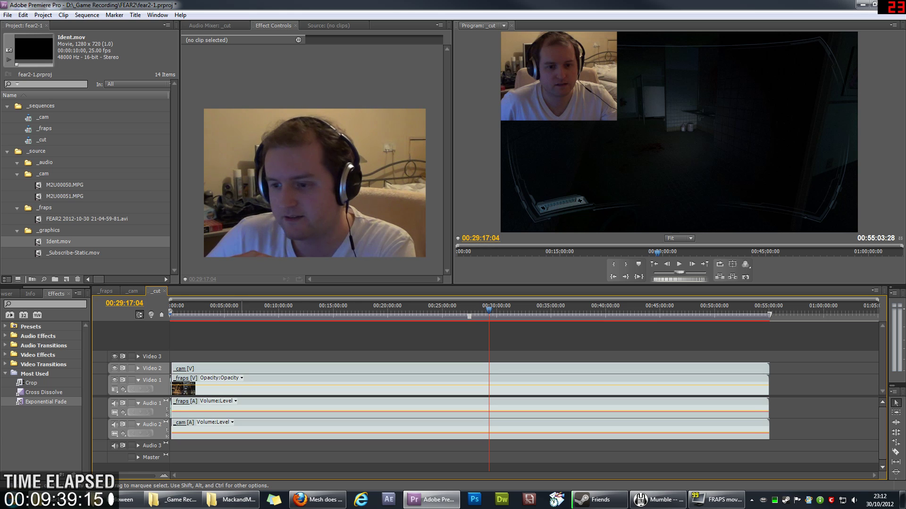
click(469, 369)
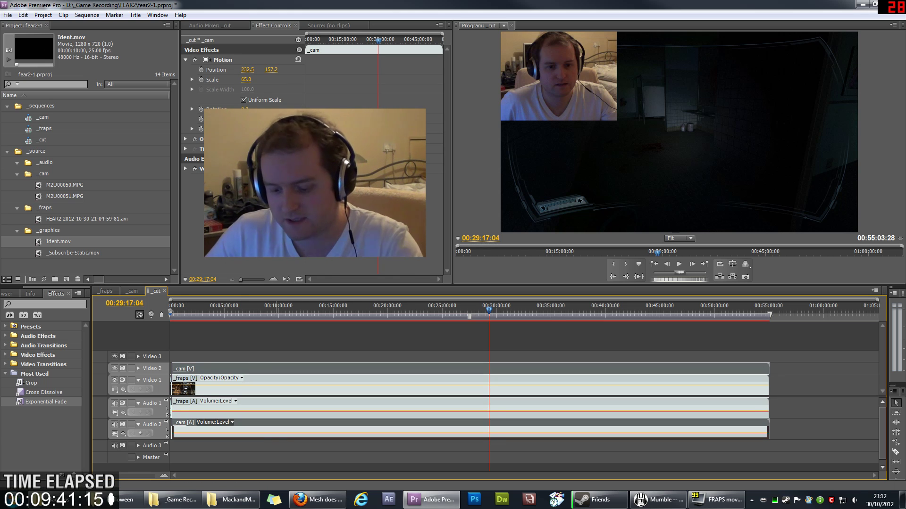
click(246, 79)
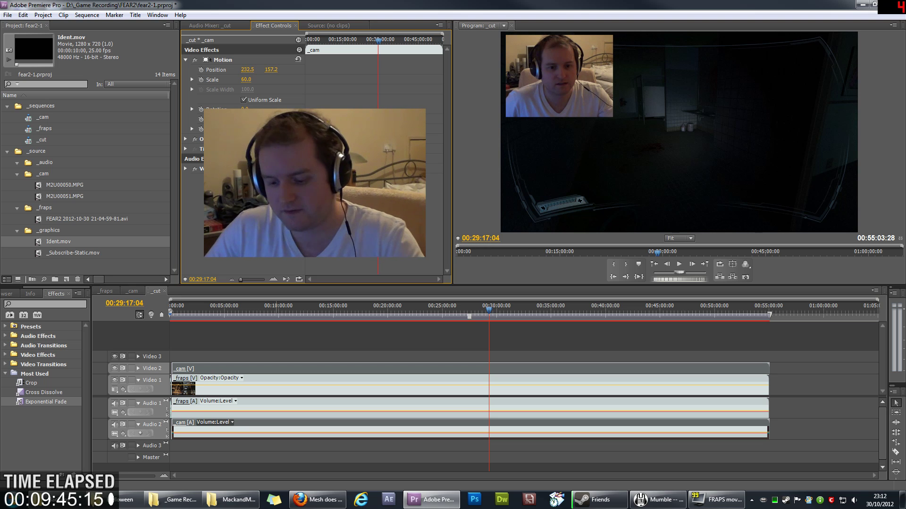
text(55)
key(Return)
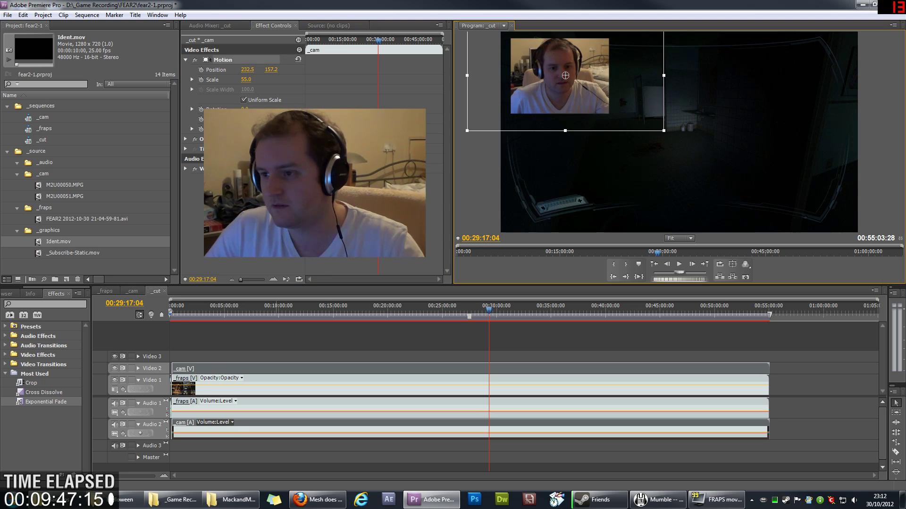
Move the _cam picture flush into the upper-left corner of the frame, at position 197.0, 133.5.
drag(565, 75, 556, 69)
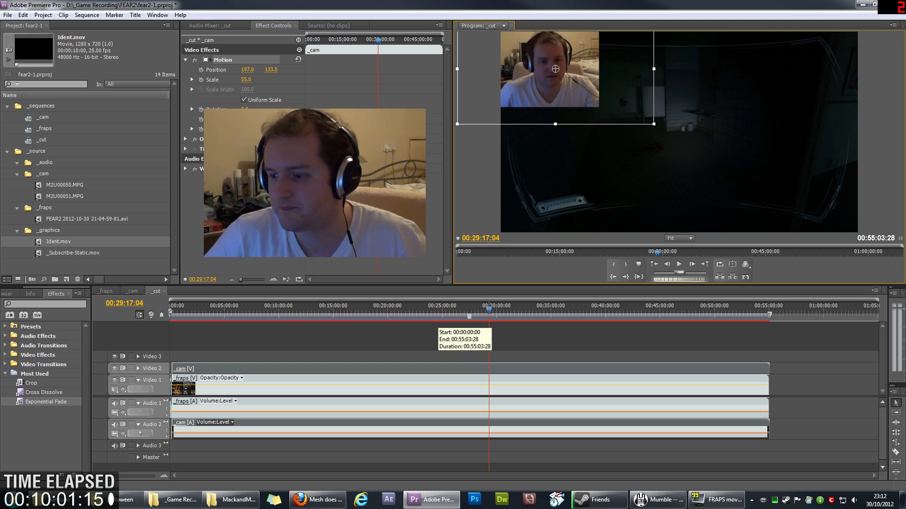
Review the bathroom gameplay and camera reaction between 00:29:06:19 and 00:29:30:26.
drag(488, 310, 487, 309)
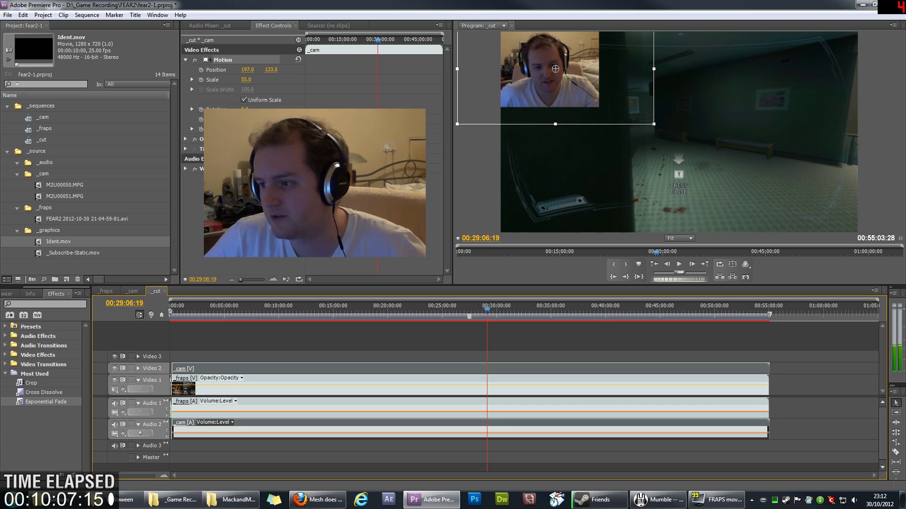
click(487, 312)
click(488, 311)
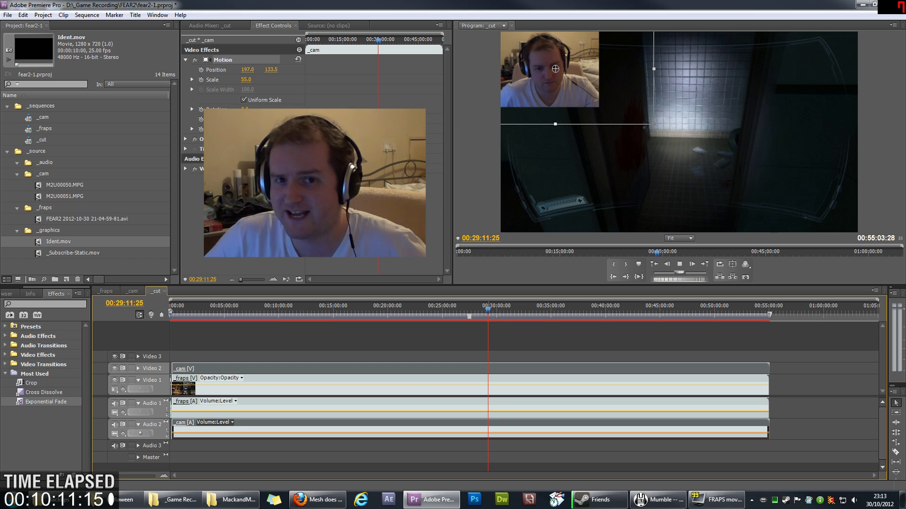
key(space)
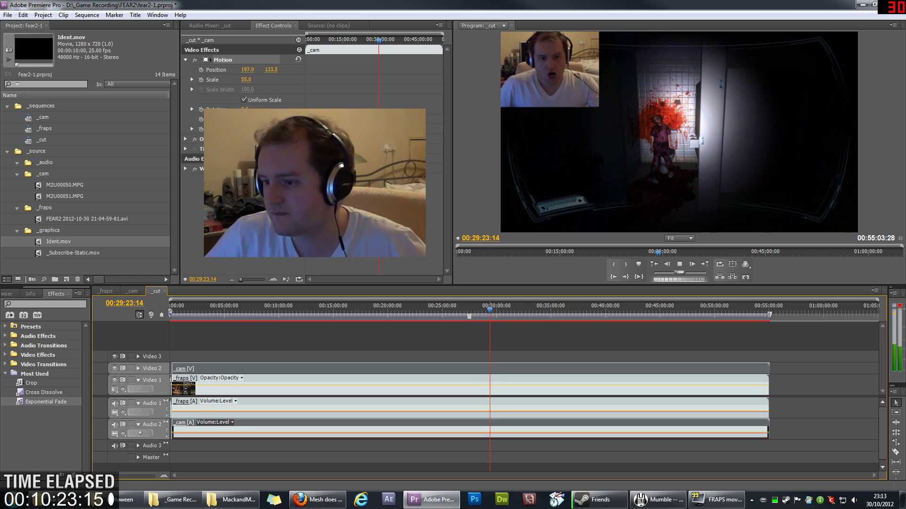
key(space)
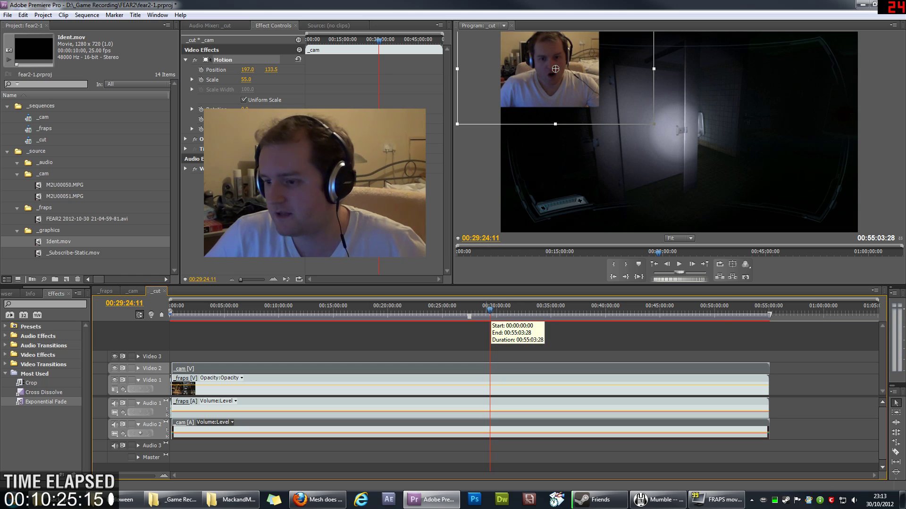
key(space)
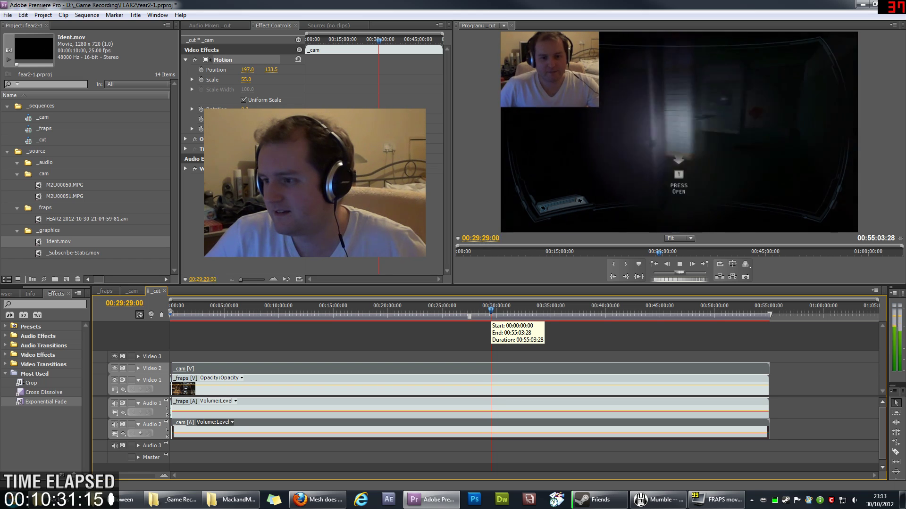
key(space)
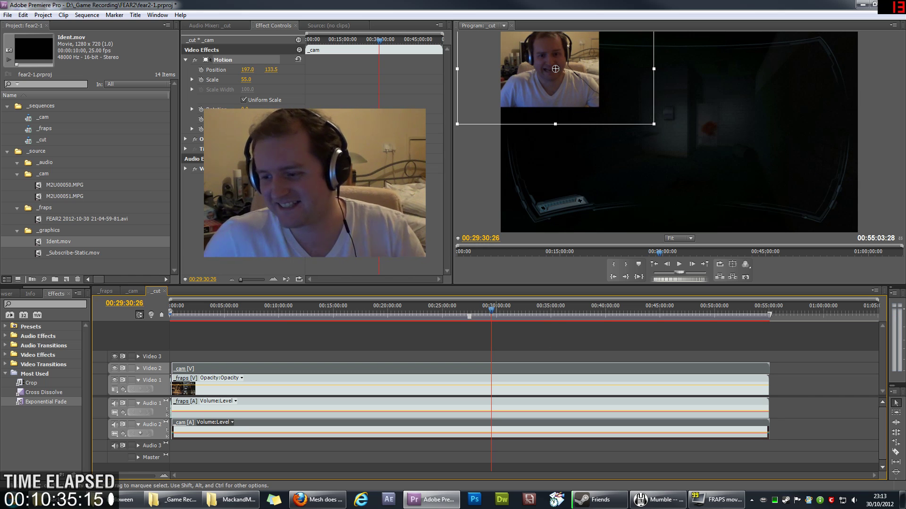
Deselect the clips and closely replay the footage between about 00:29:29:00 and 00:29:30:28 for a split point.
click(498, 339)
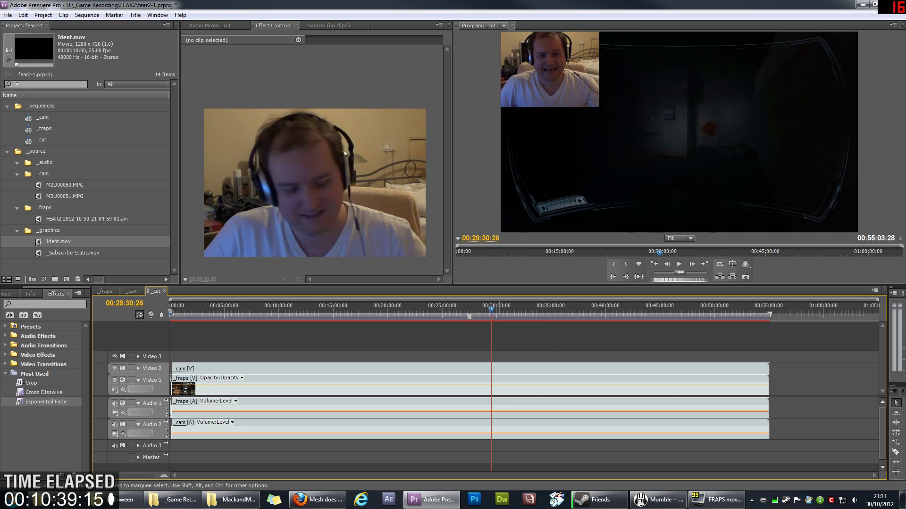
scroll(493, 309, up, 5)
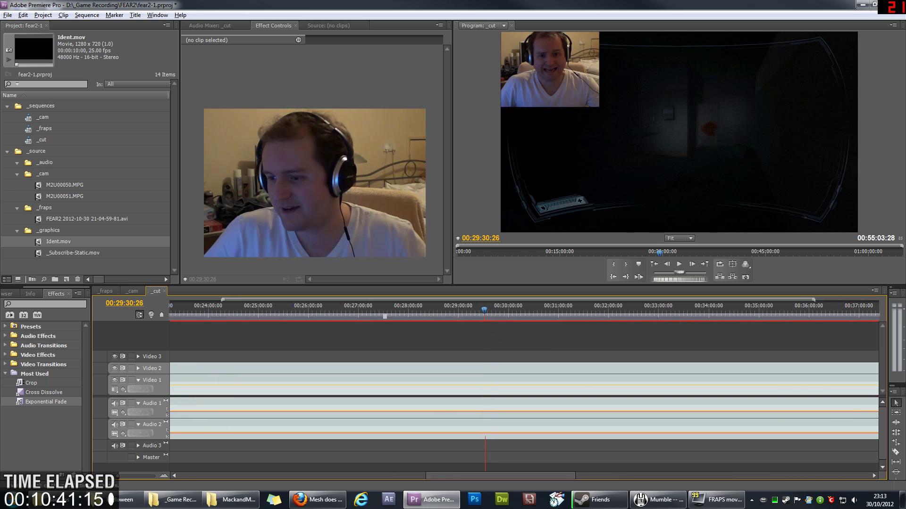
drag(479, 309, 477, 309)
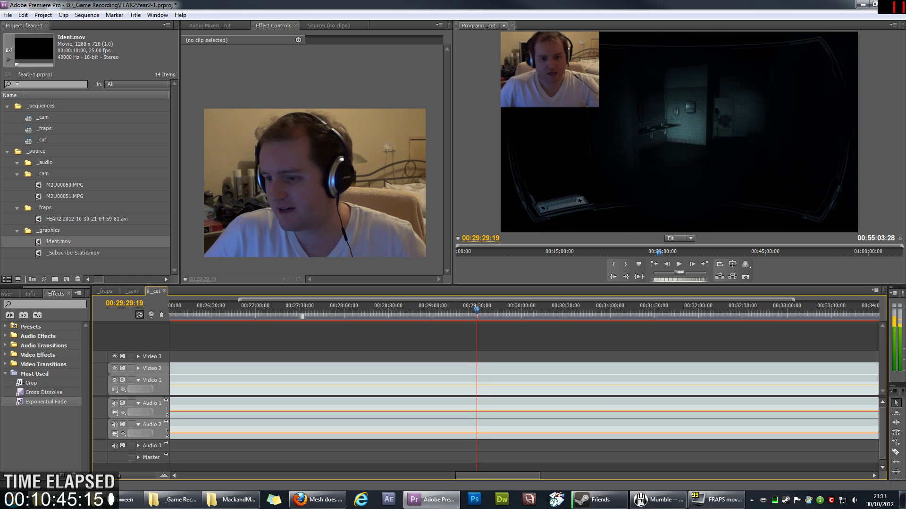
scroll(477, 313, up, 1)
click(466, 311)
key(space)
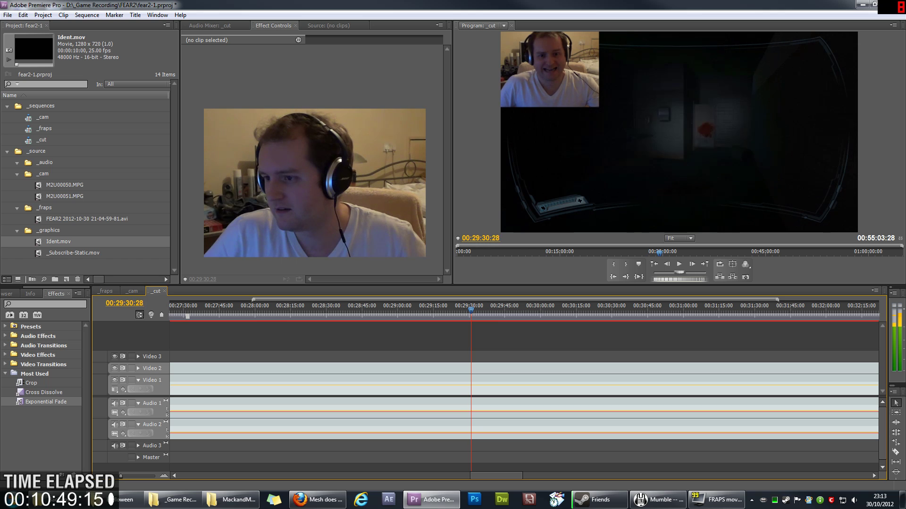
key(j)
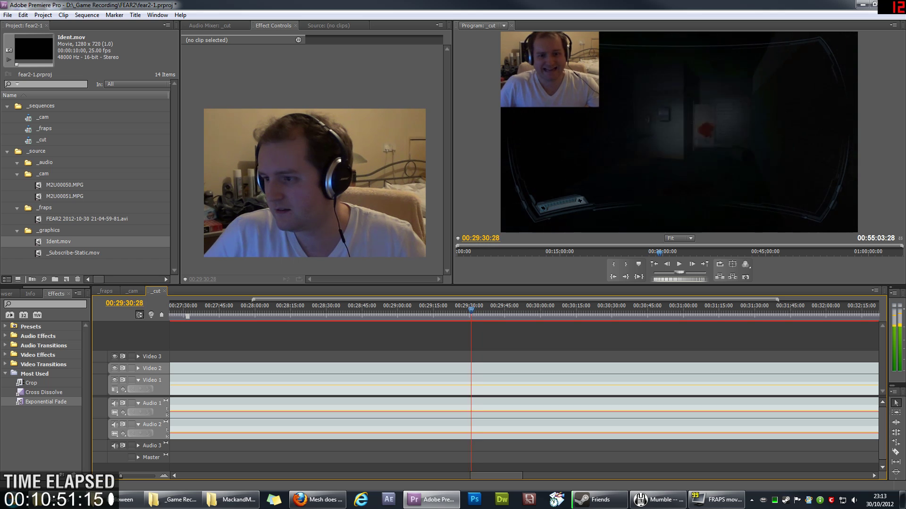
key(k)
key(space)
key(l)
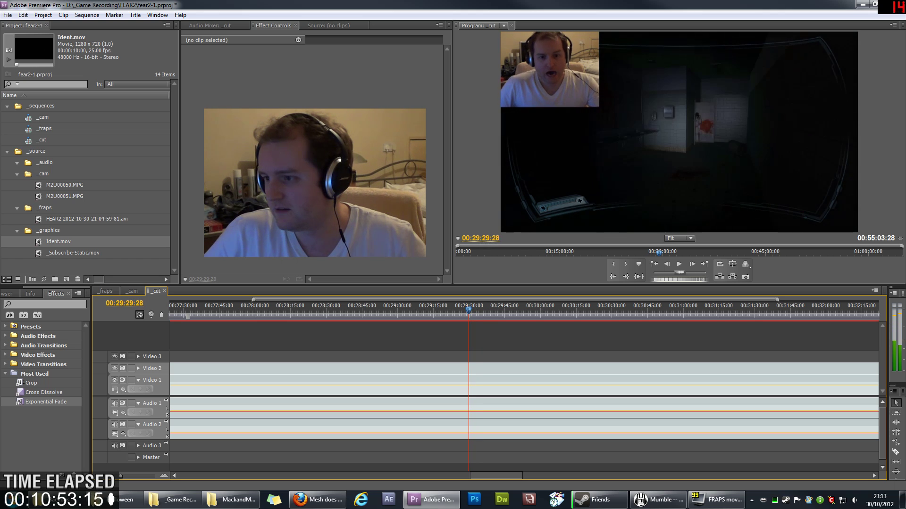
Split the _cam and _fraps video and audio clips at 00:29:31:01.
key(j)
key(k)
key(space)
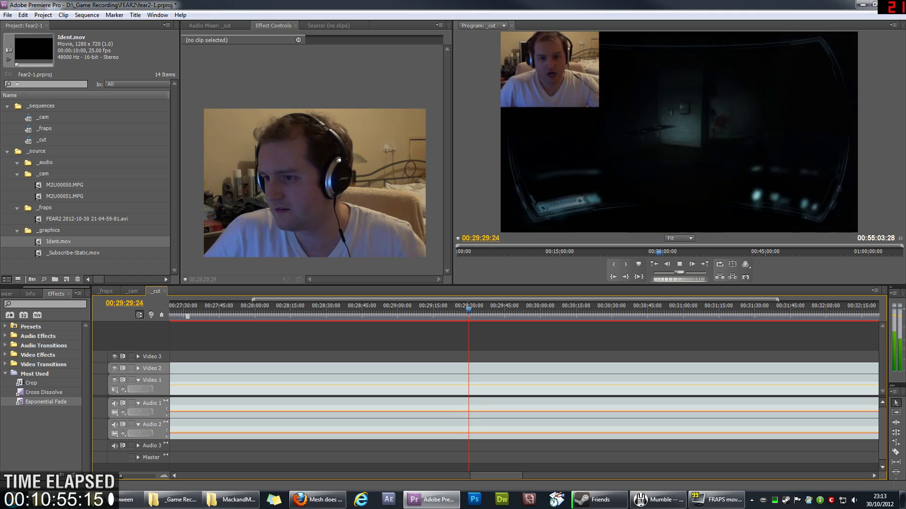
key(k)
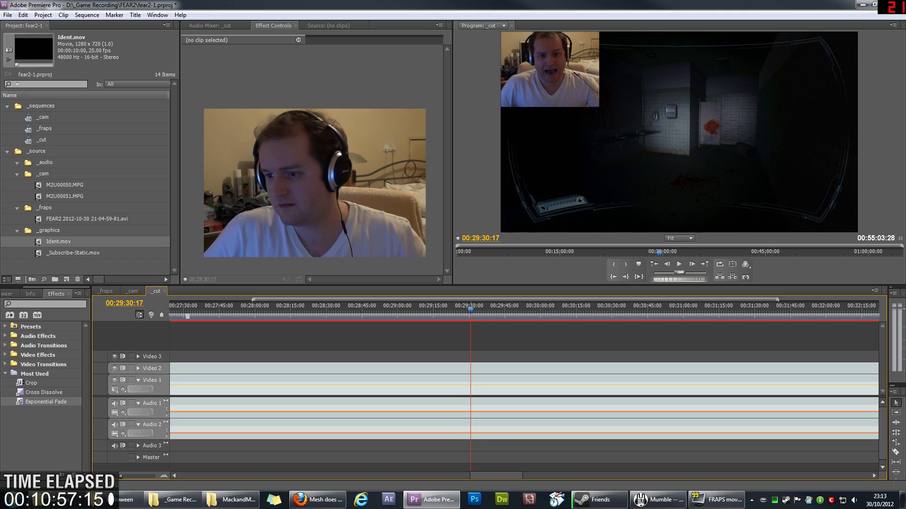
key(space)
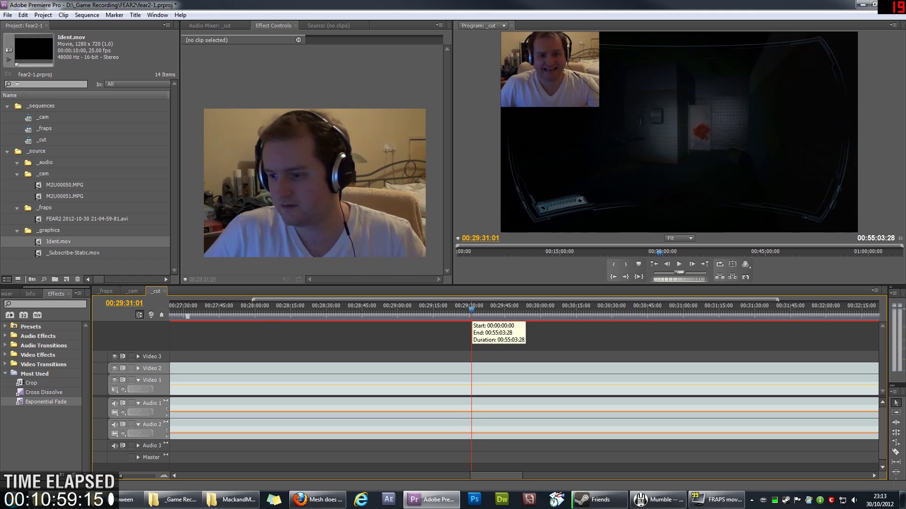
key(ctrl+k)
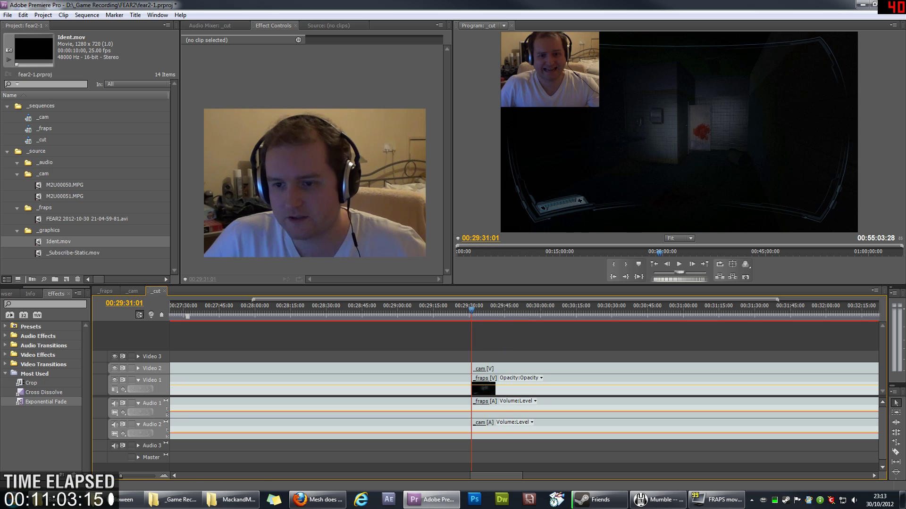
Duplicate the _cut sequence, naming the original "_Mesh solos FEAR2 - Part 1" and the copy "_Mesh solos FEAR2 - Part 2".
right_click(42, 140)
click(52, 410)
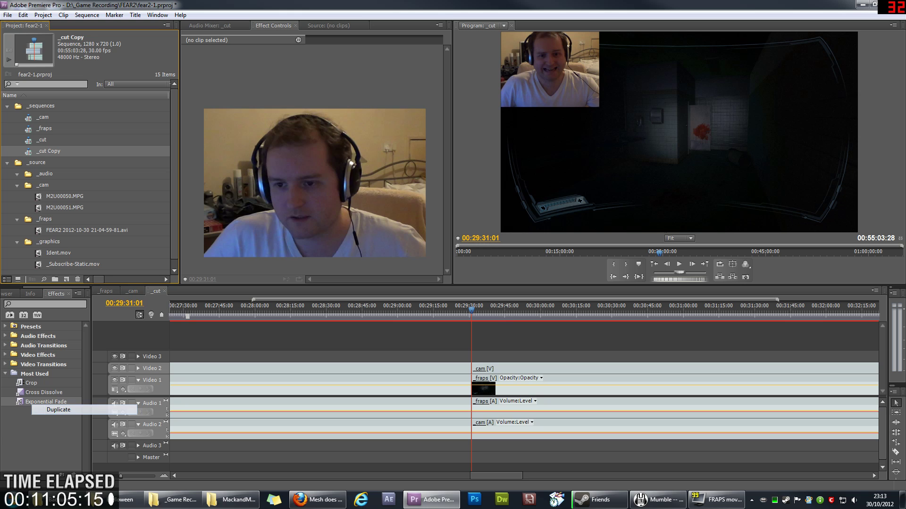
double_click(42, 140)
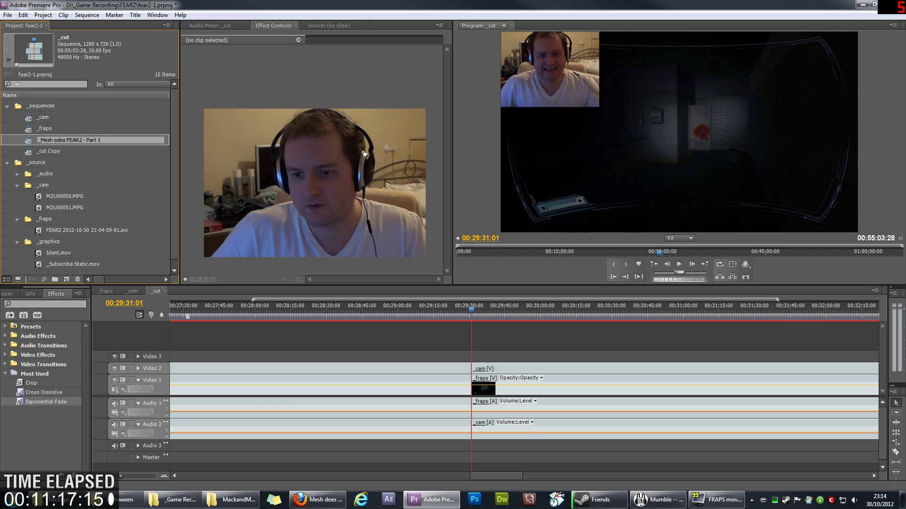
key(Return)
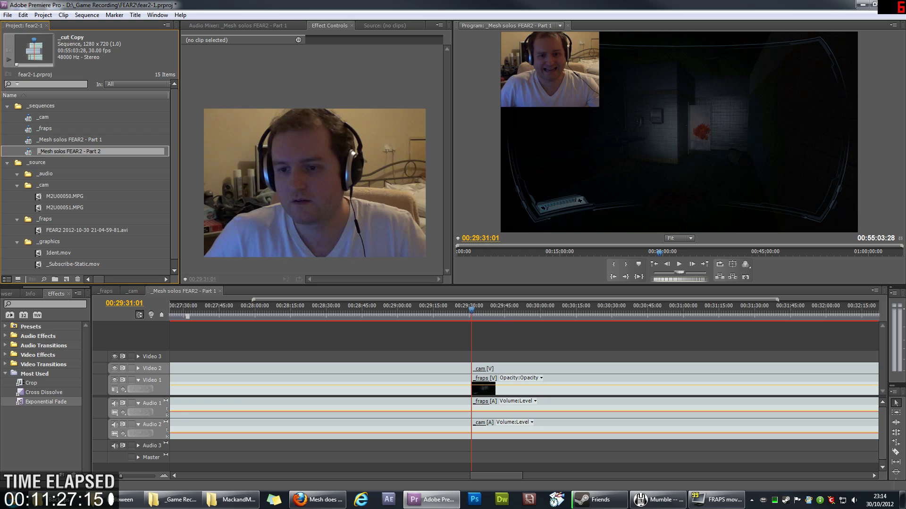
click(68, 140)
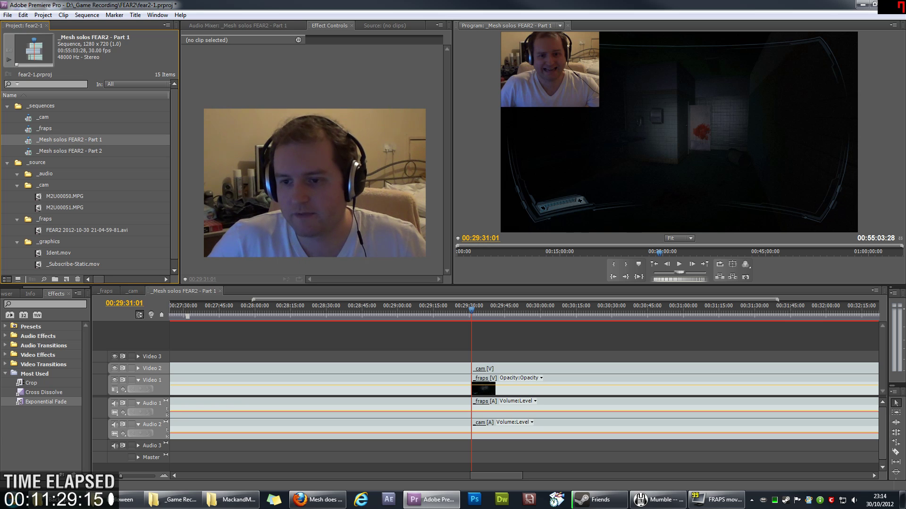
Delete all video and audio clips after the 00:29:31:01 split in the Part 1 sequence.
key(shift+3)
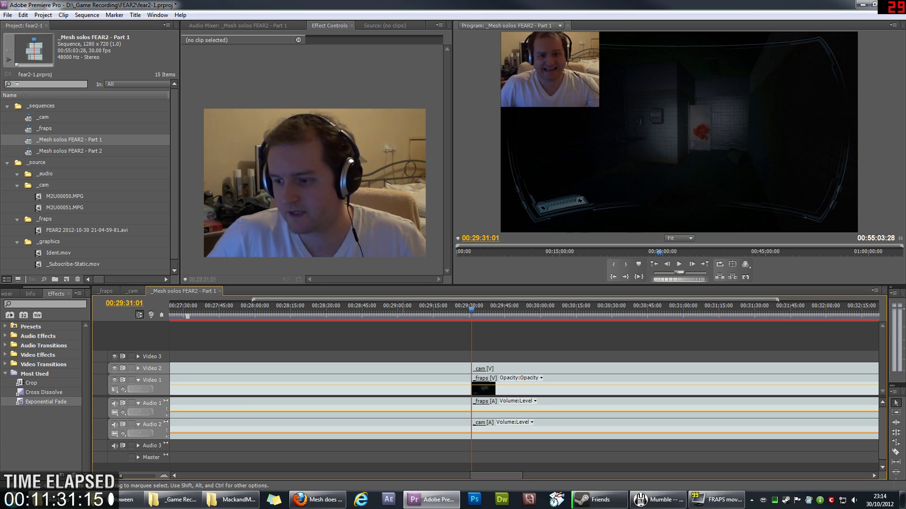
drag(536, 356, 485, 420)
key(Delete)
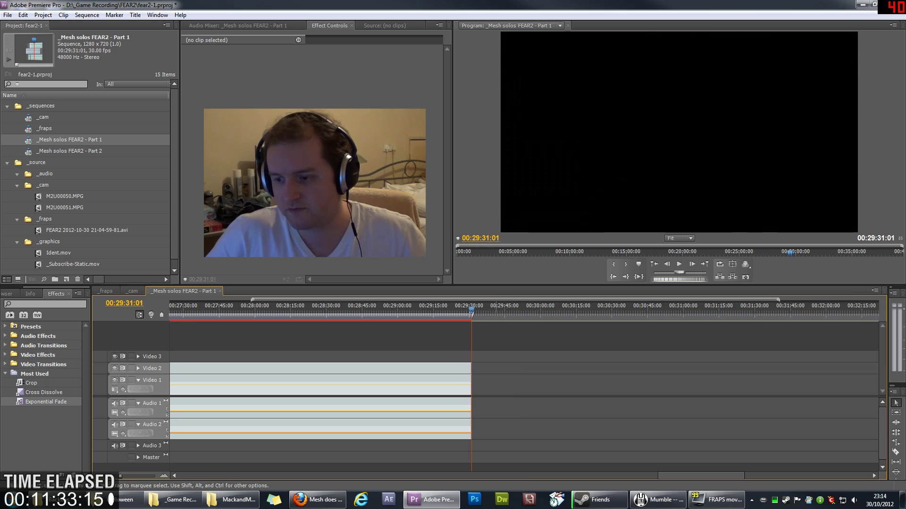
Place _Subscribe-Static.mov on Video 2 at 00:29:31:01, directly after the remaining footage in Part 1.
scroll(524, 391, down, 5)
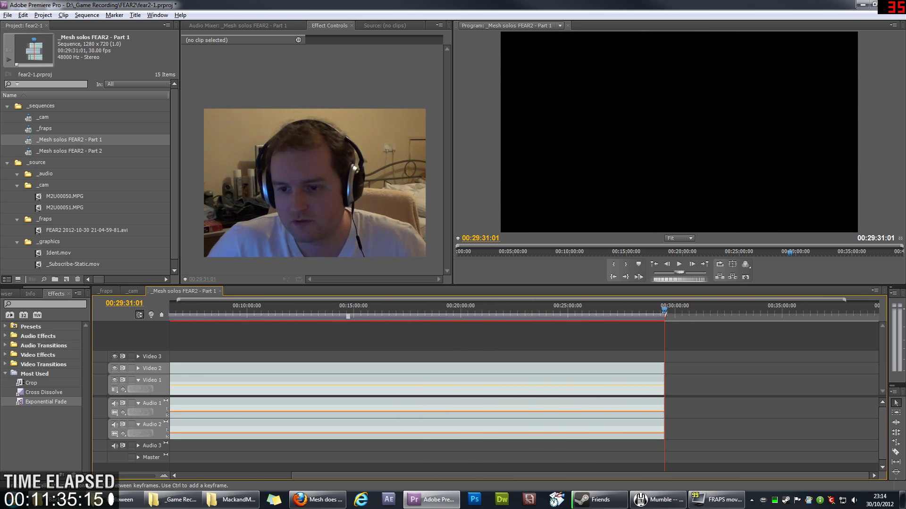
click(72, 264)
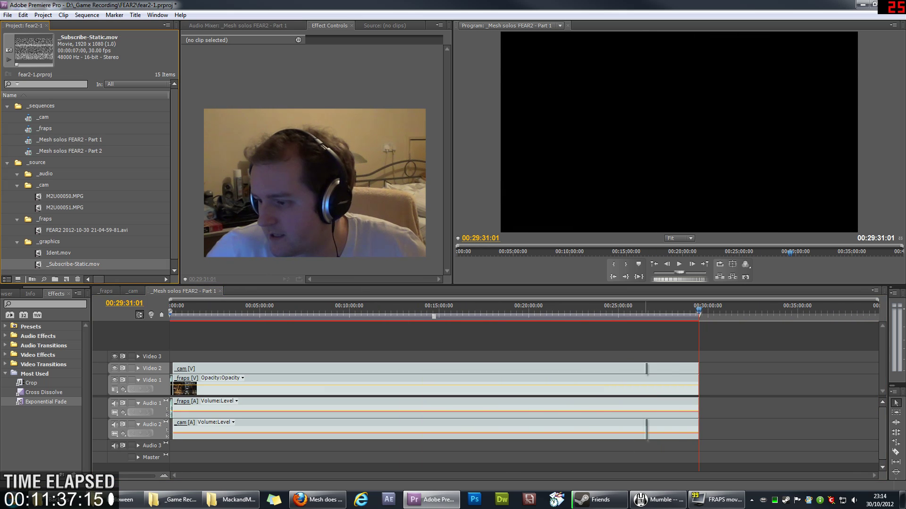
drag(73, 264, 700, 370)
key(=)
key(=)
key(=)
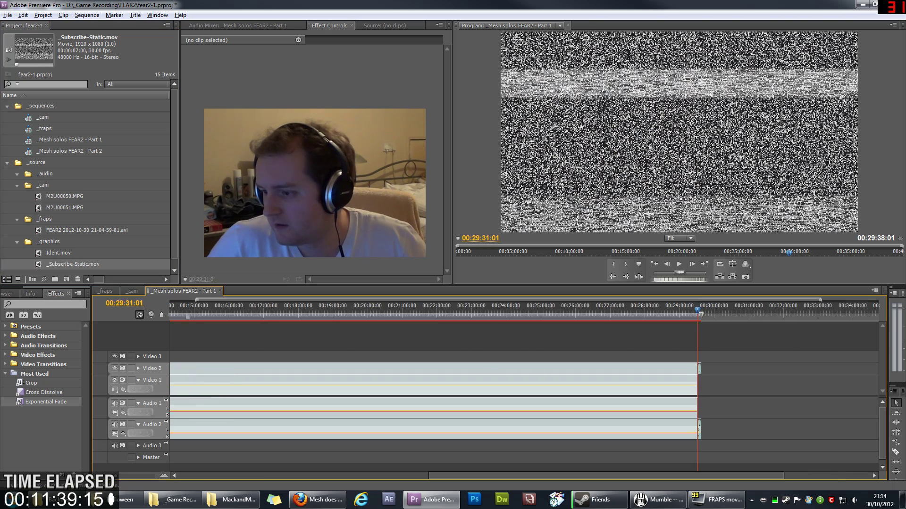
Play the _Subscribe-Static.mov clip up to 00:29:32:19 and apply Scale to Frame Size to it.
key(space)
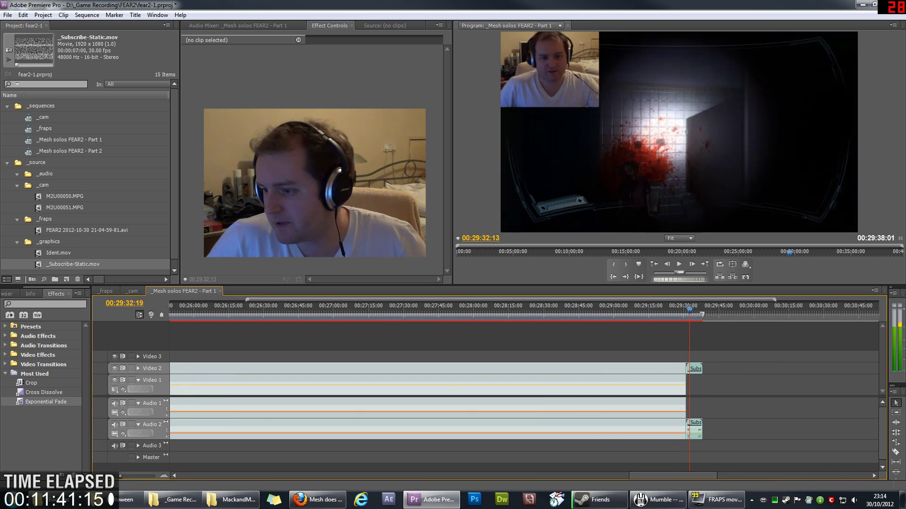
right_click(693, 369)
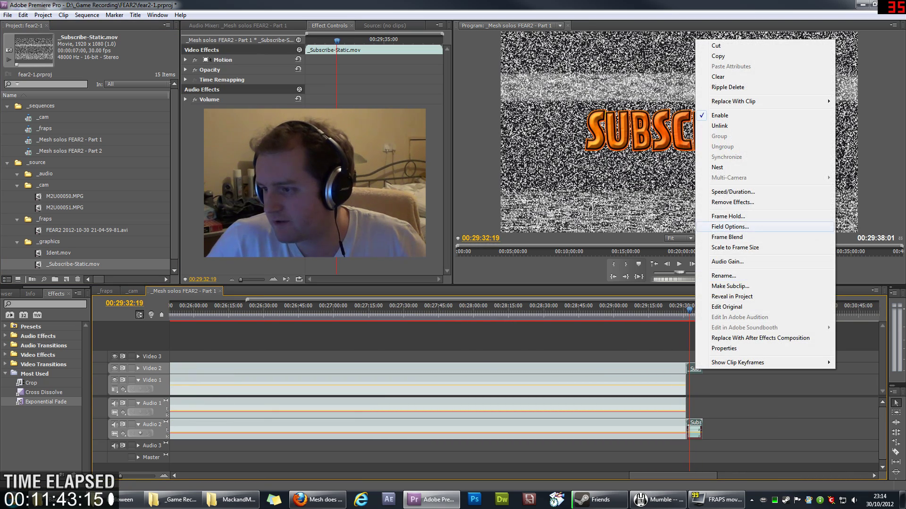
click(717, 247)
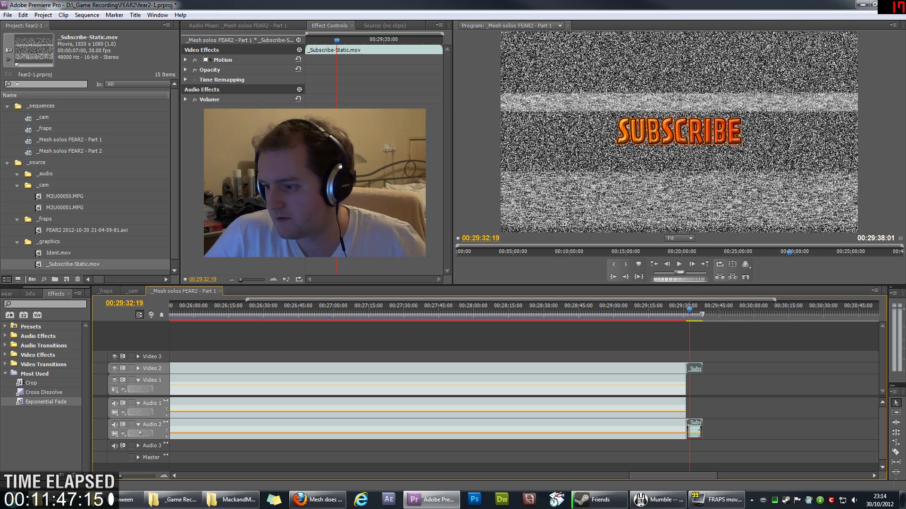
Turn off Scale to Frame Size for _Subscribe-Static.mov and display its full bounding box with the Program monitor at 25%.
click(679, 238)
click(679, 284)
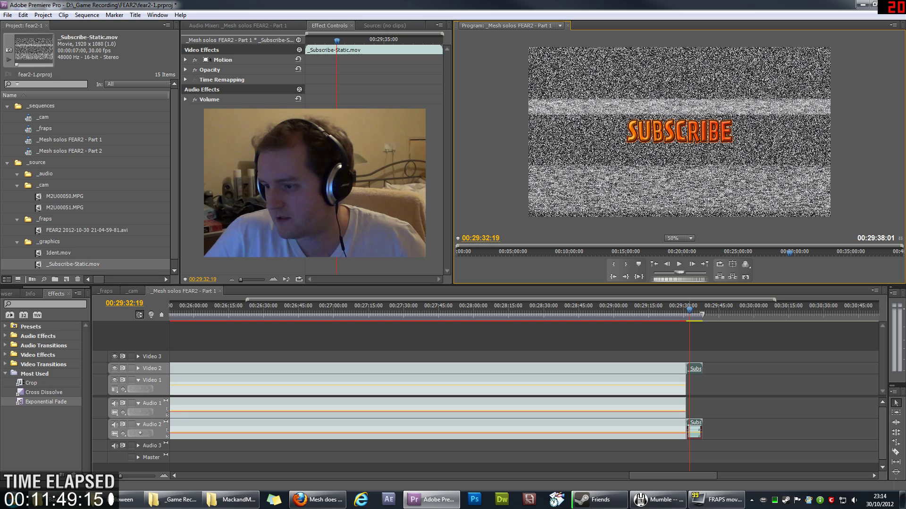
click(677, 238)
click(680, 270)
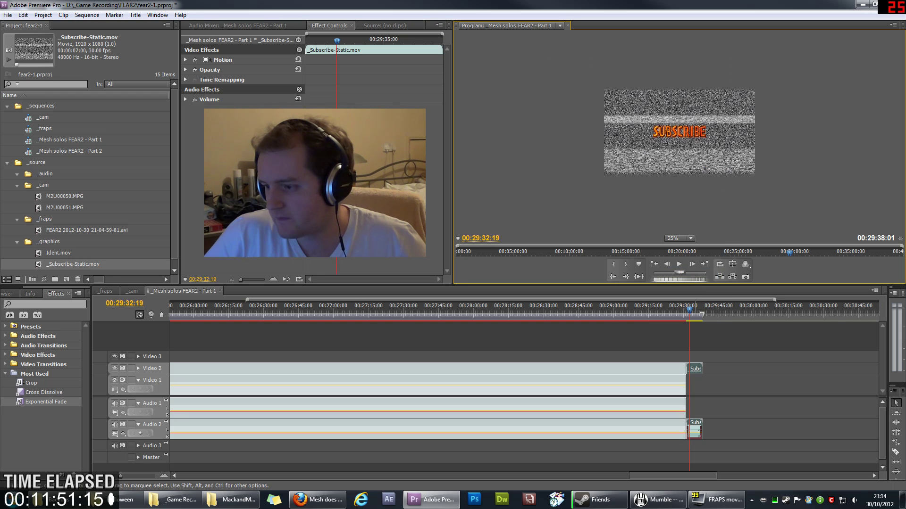
right_click(695, 368)
click(712, 246)
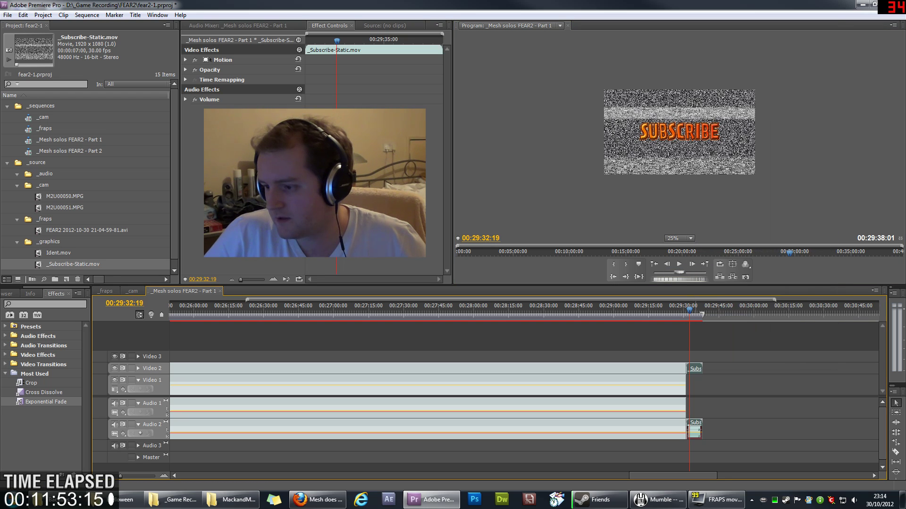
click(712, 340)
click(695, 369)
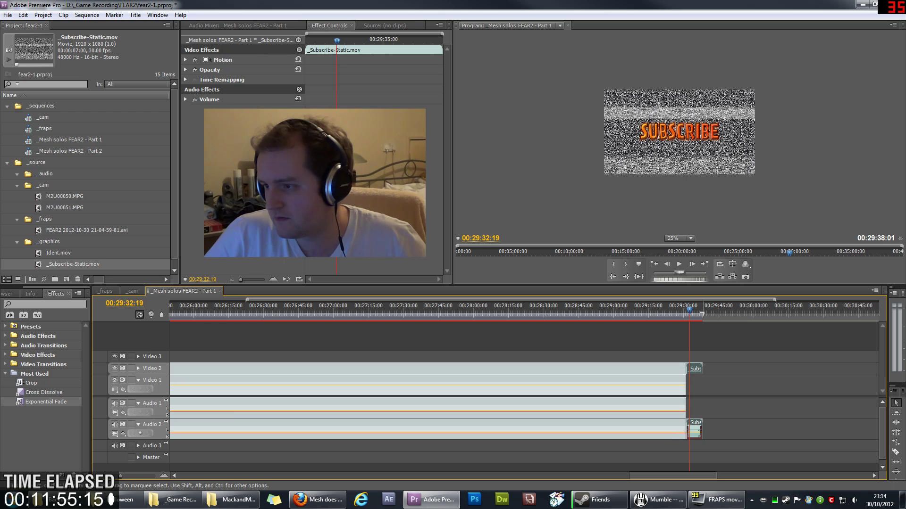
click(679, 132)
click(679, 132)
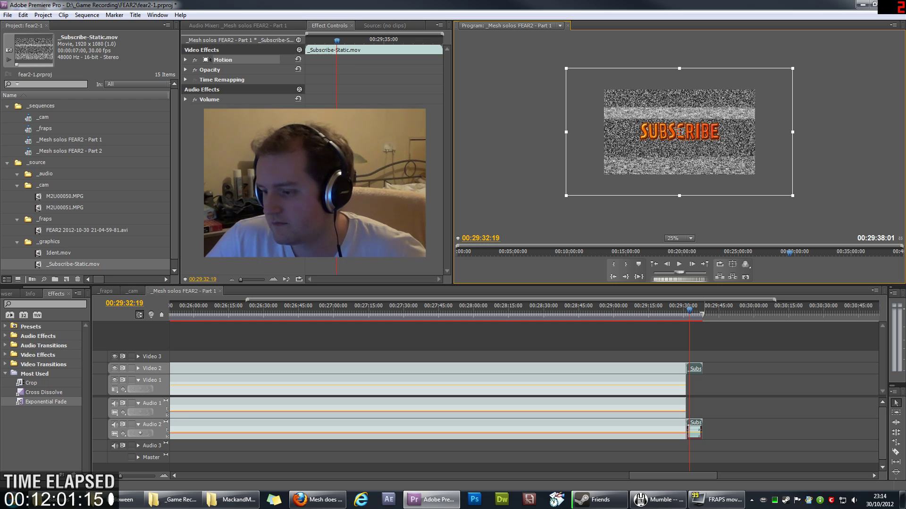
Try a Motion scale of 66.7 on _Subscribe-Static.mov, and return its scale to 100.
right_click(695, 368)
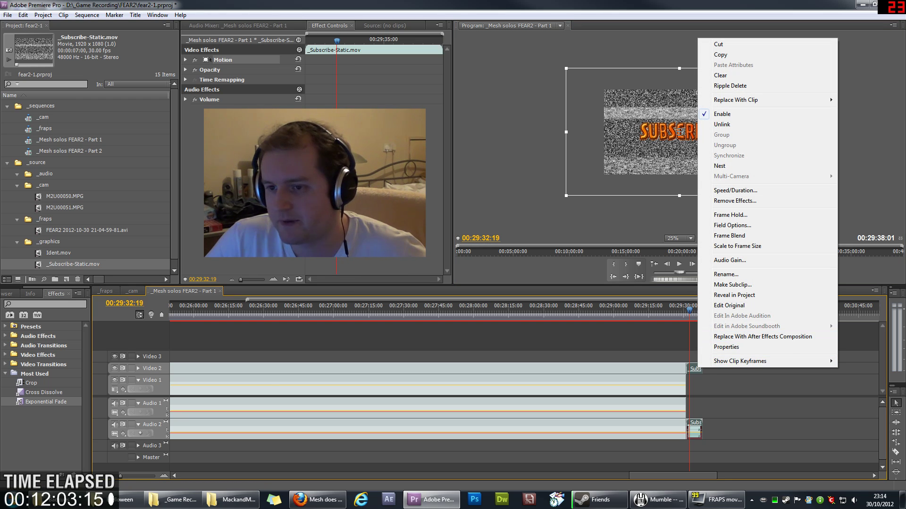
click(185, 59)
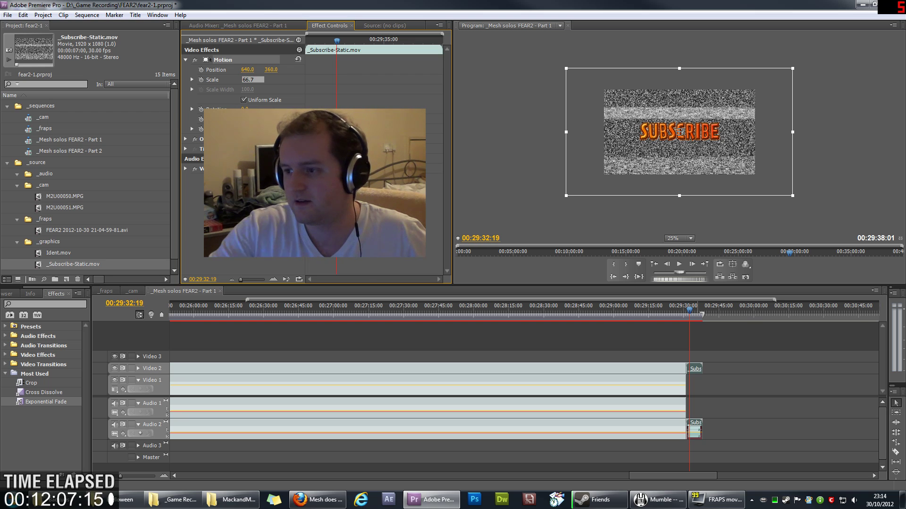
key(Return)
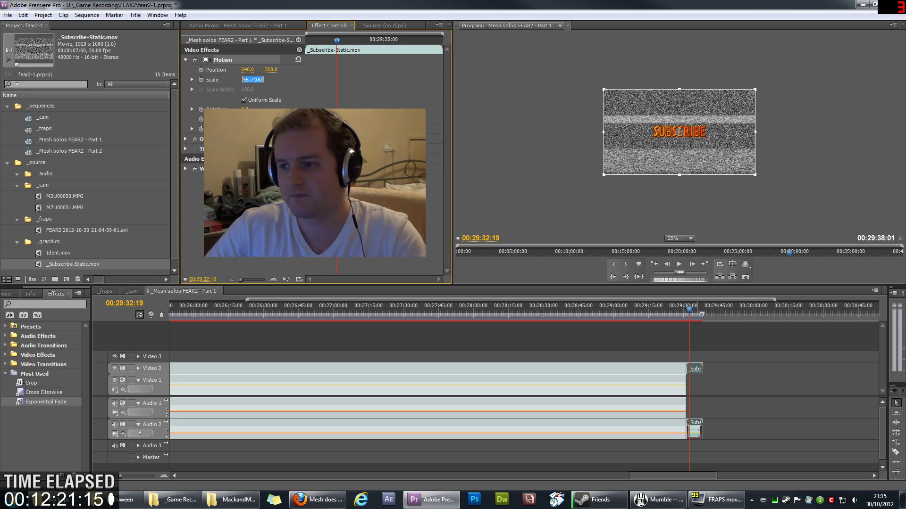
key(Return)
Apply Scale to Frame Size to _Subscribe-Static.mov and set the Program monitor zoom to Fit.
right_click(694, 369)
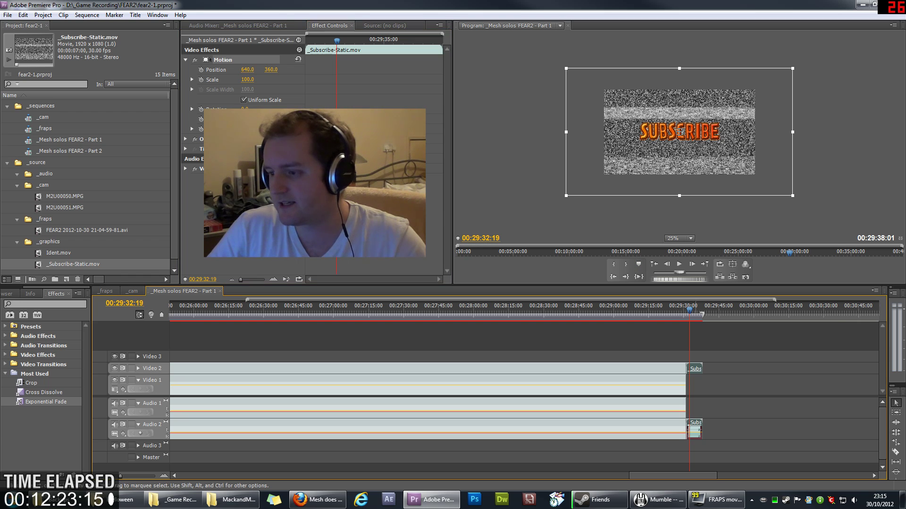
click(727, 247)
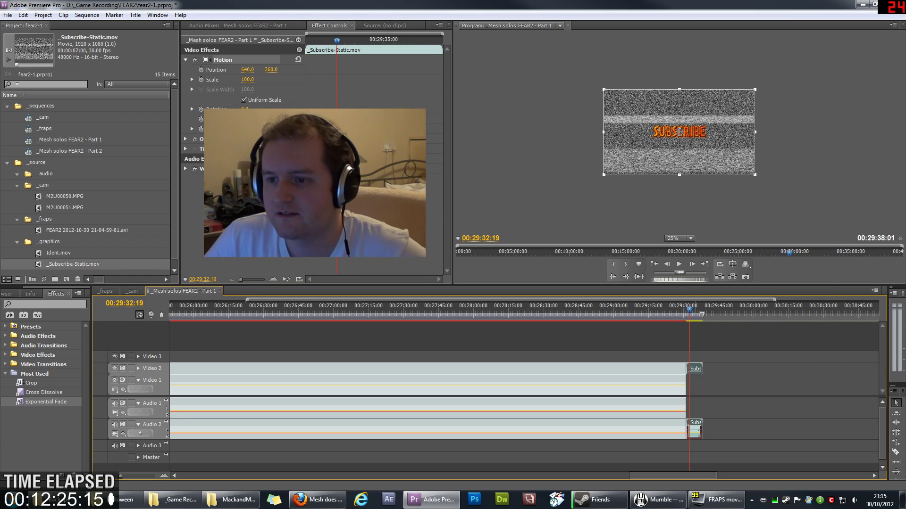
click(185, 59)
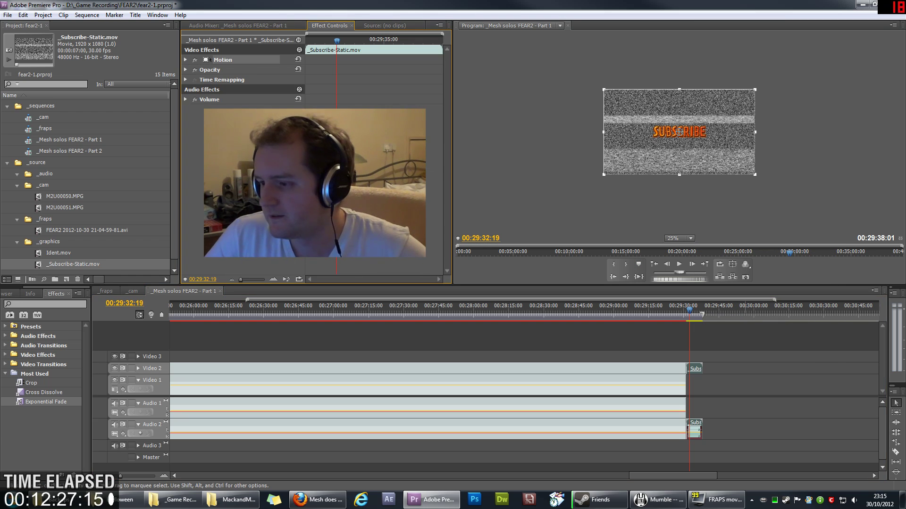
click(717, 339)
click(678, 239)
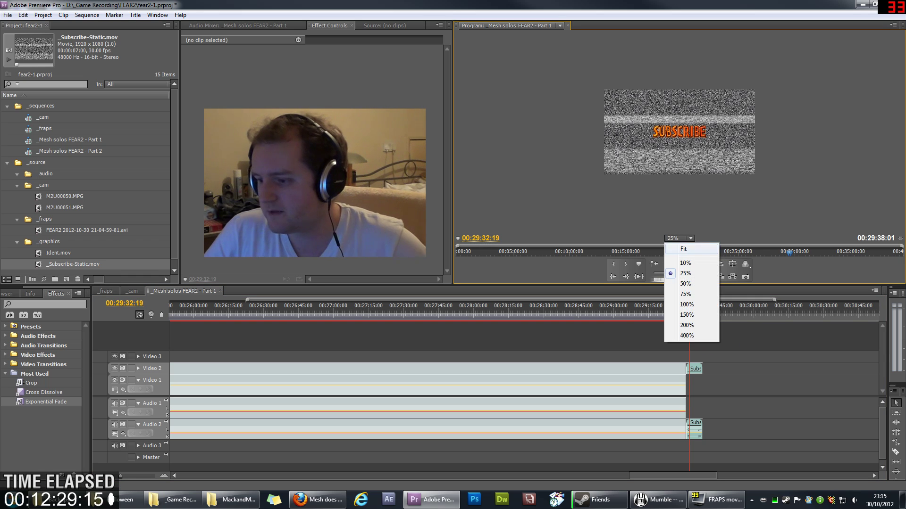
click(675, 247)
Play the Part 1 sequence from its opening ident onward to review the start of the edit.
drag(690, 310, 680, 310)
drag(120, 476, 105, 475)
drag(174, 310, 172, 310)
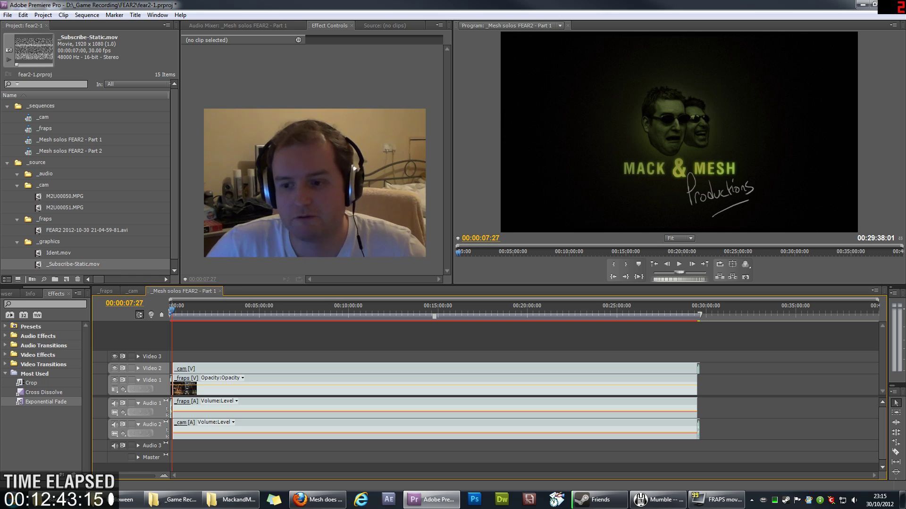
key(space)
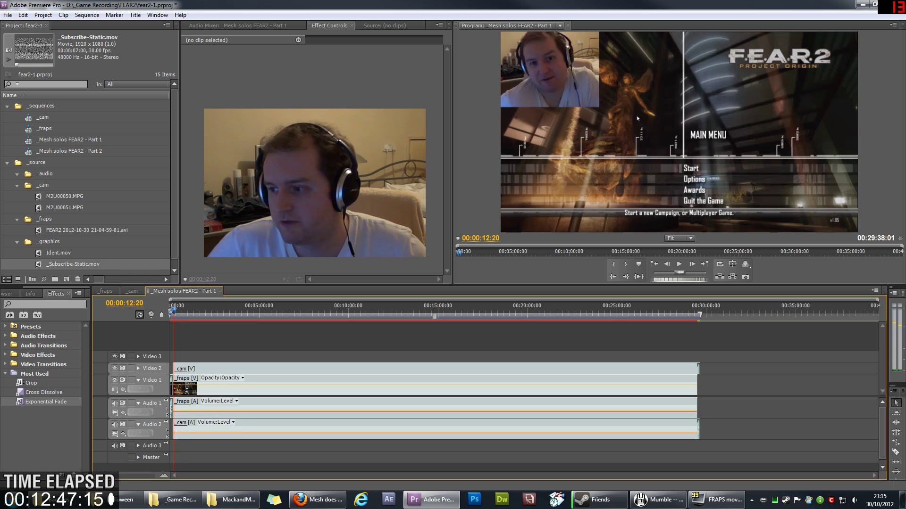
drag(179, 310, 174, 310)
key(space)
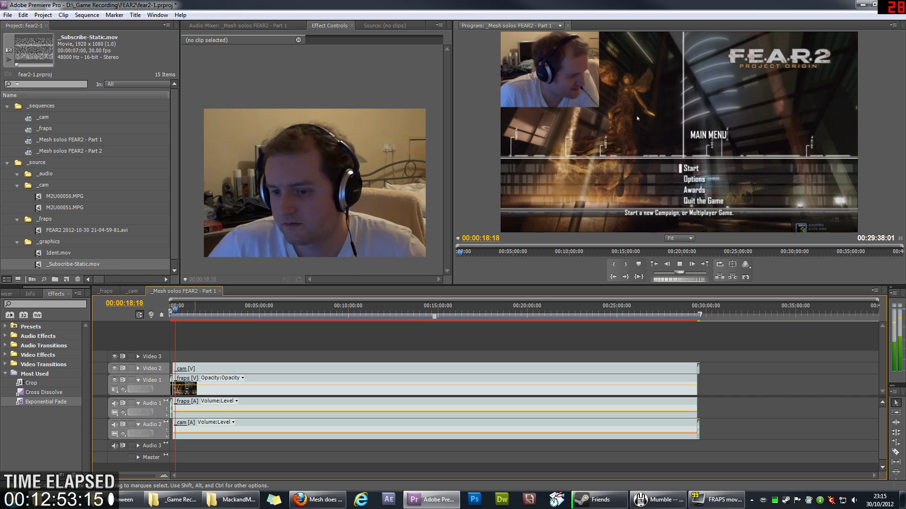
key(space)
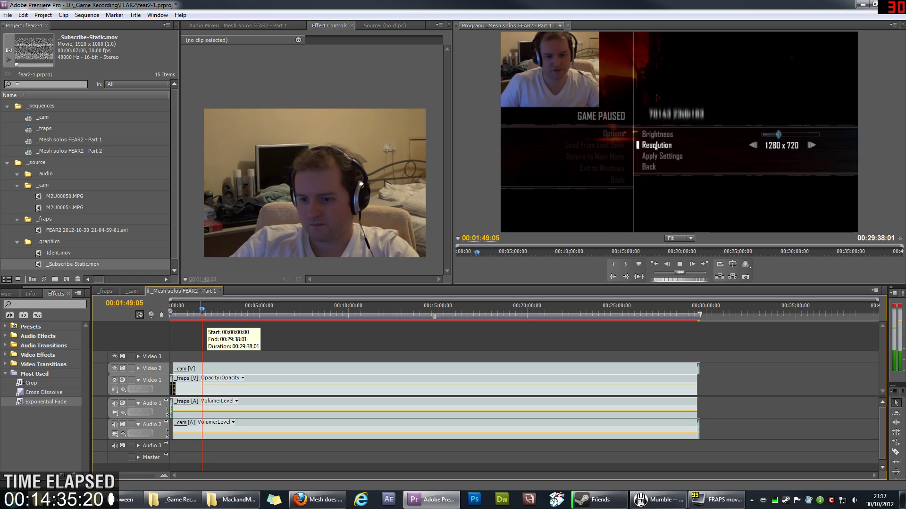
Split the _cam and _fraps clips on all tracks at 00:01:49:27, during the game's Video Settings menu.
key(space)
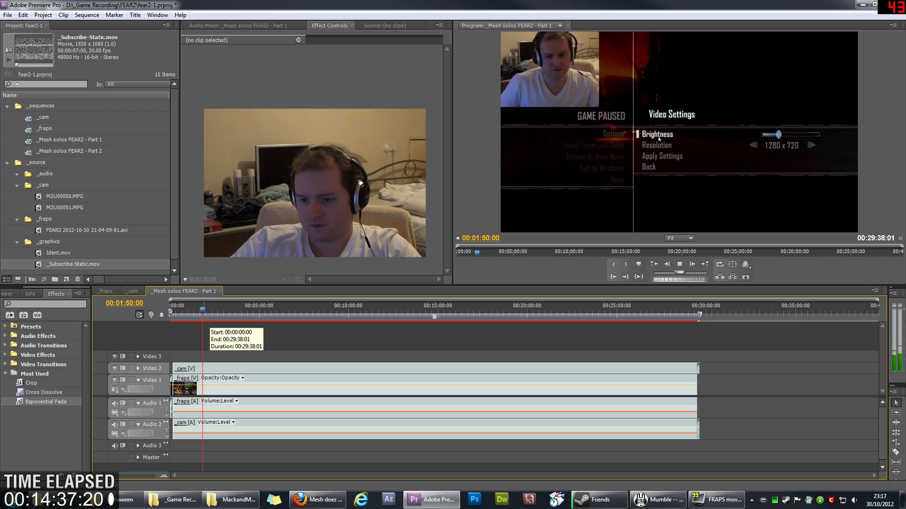
key(space)
scroll(204, 315, up, 6)
alt+scroll(189, 368, up, 2)
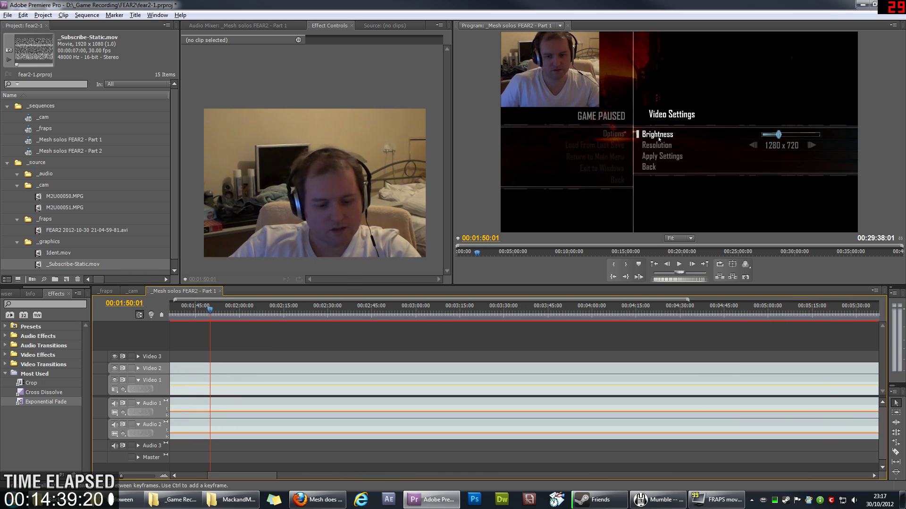
key(Left)
key(Left)
key(Left)
key(Left)
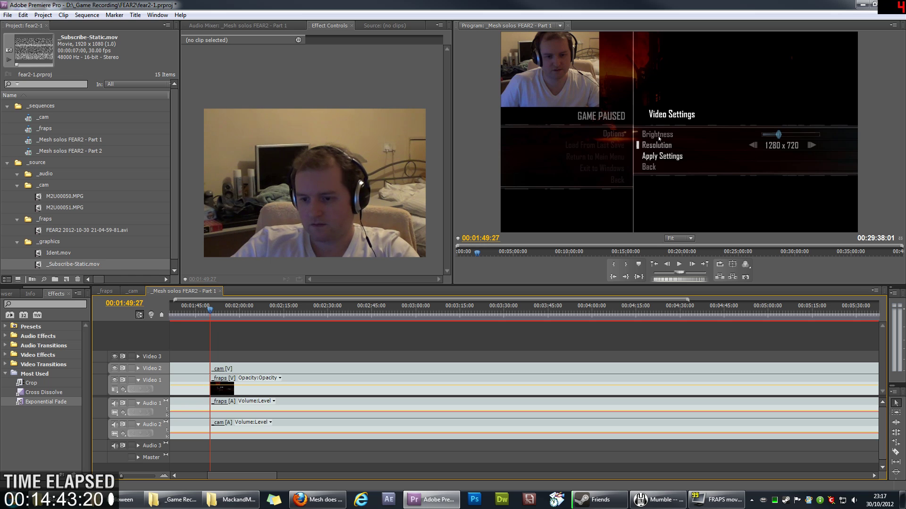
Find where gameplay resumes after the pause menu and split the video and audio clips there, at 00:02:06:23.
key(space)
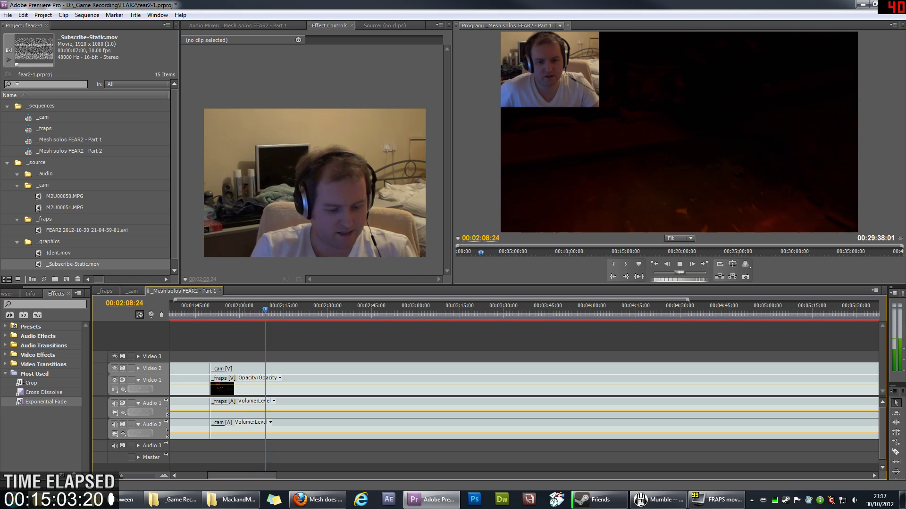
key(space)
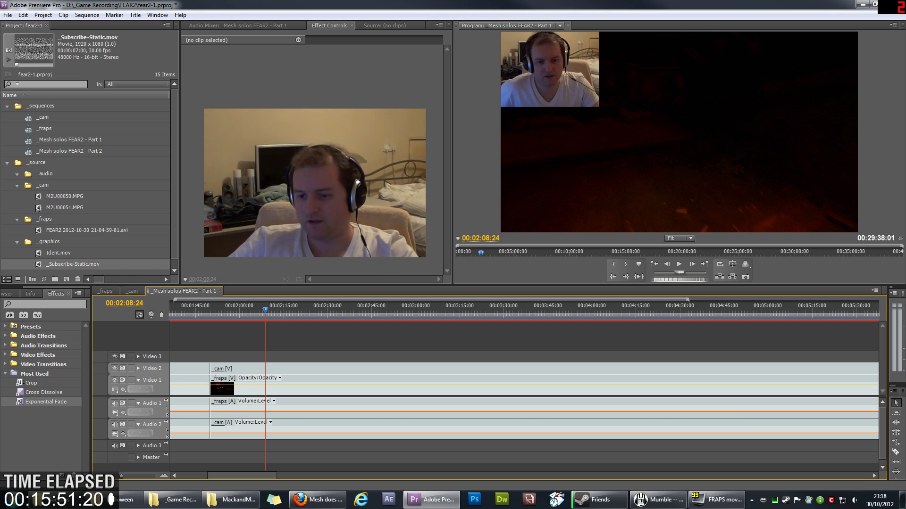
key(space)
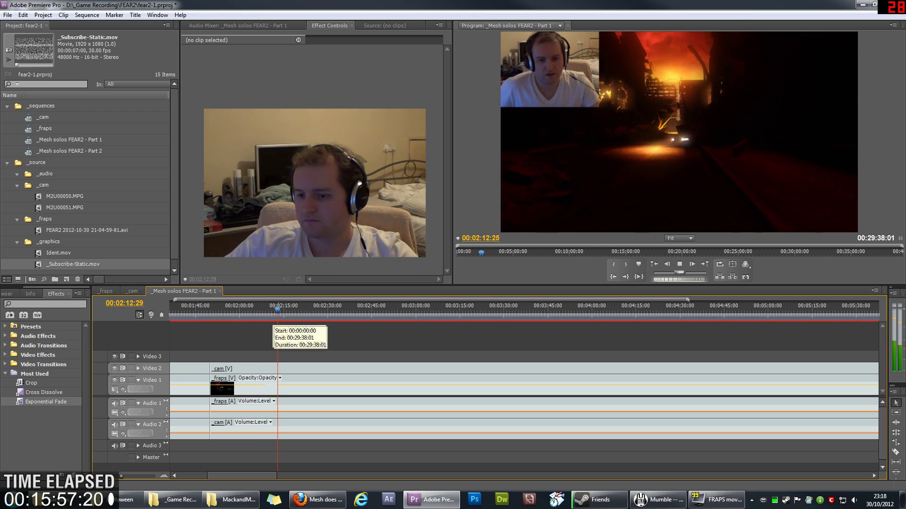
drag(279, 310, 257, 310)
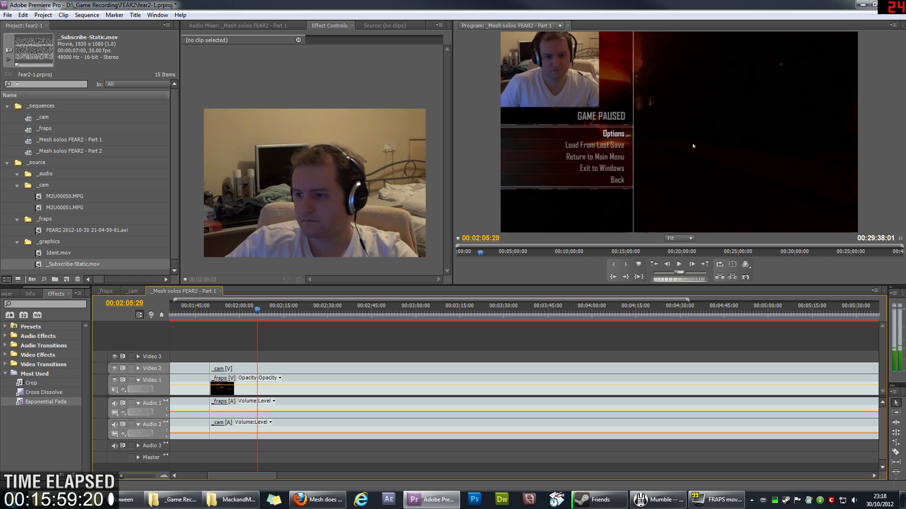
key(space)
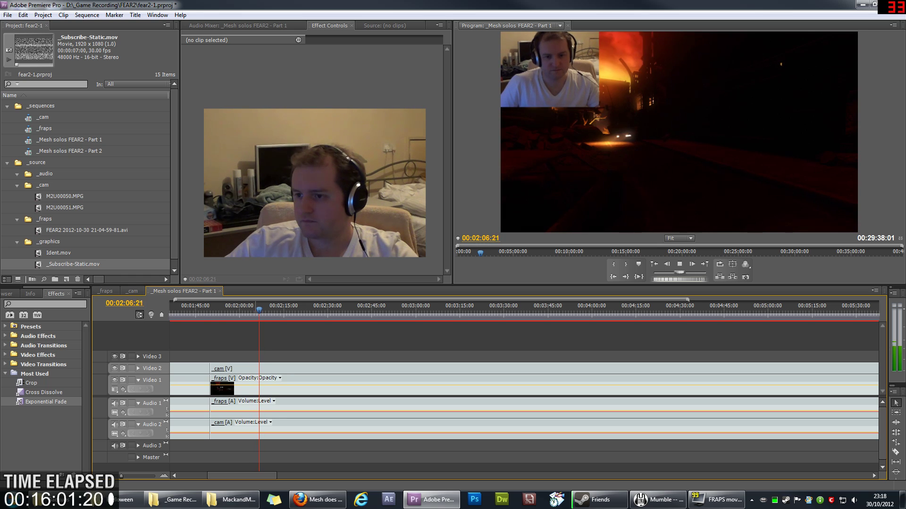
key(space)
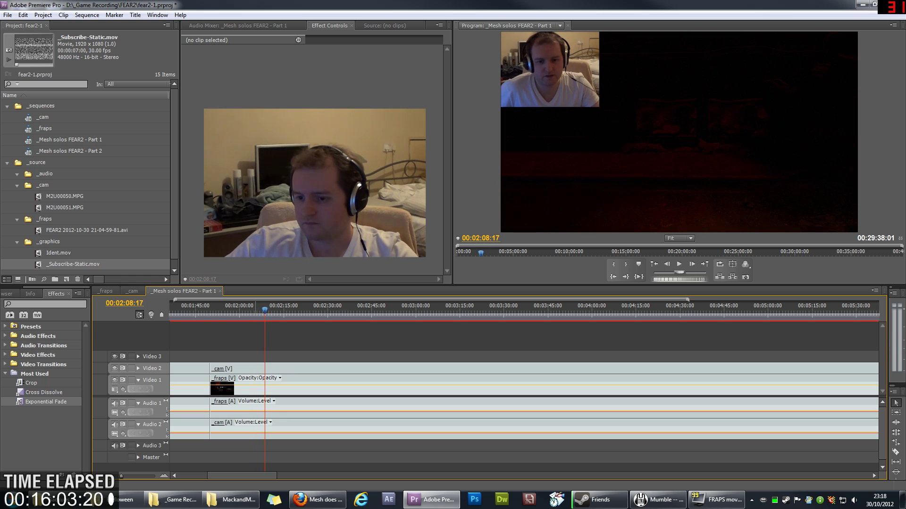
drag(257, 310, 254, 310)
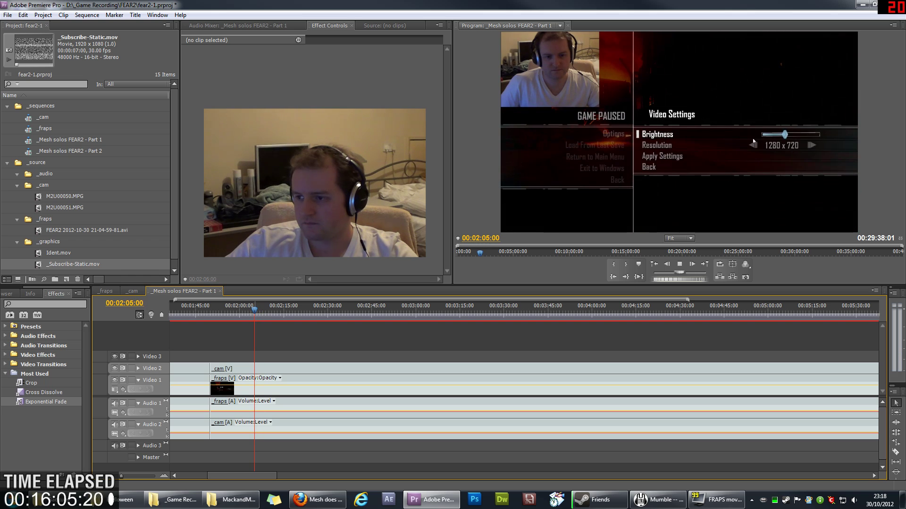
key(space)
key(space)
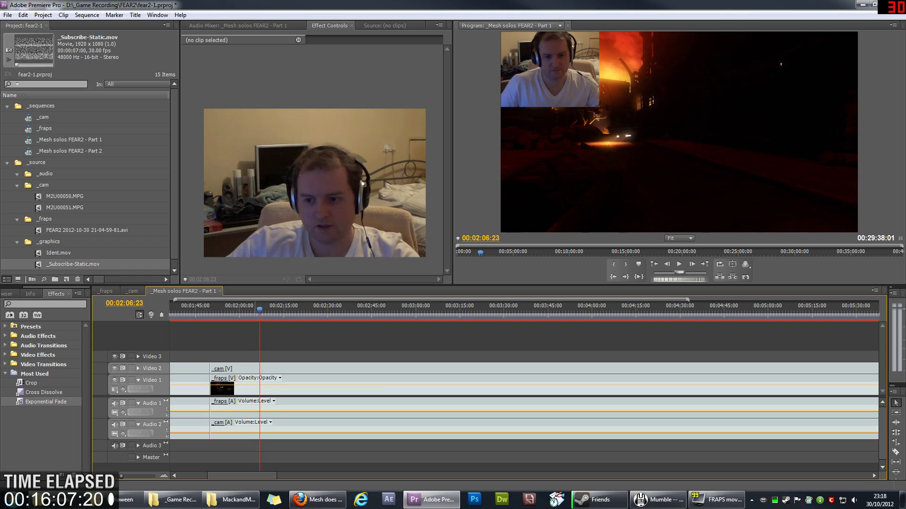
key(ctrl+k)
Ripple delete the pause-menu segment between the two splits and apply the default video and audio transitions at the join.
drag(233, 356, 249, 427)
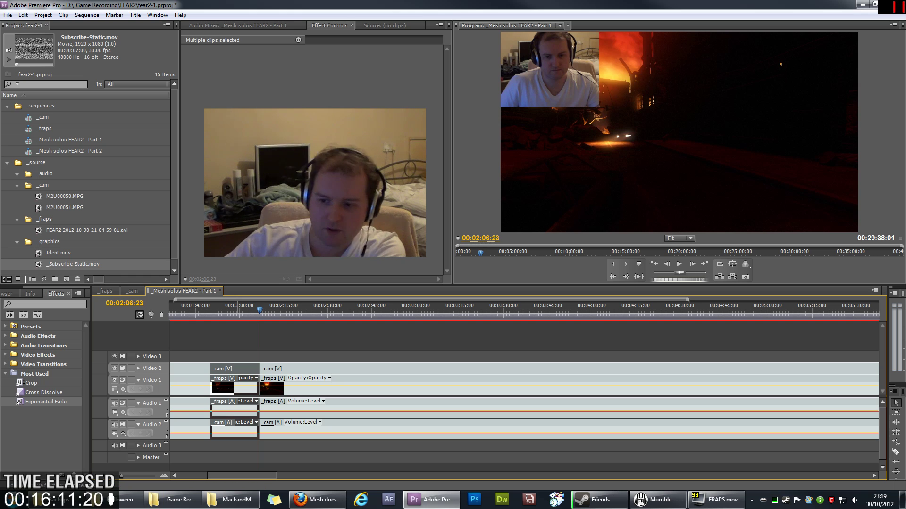
key(shift+Delete)
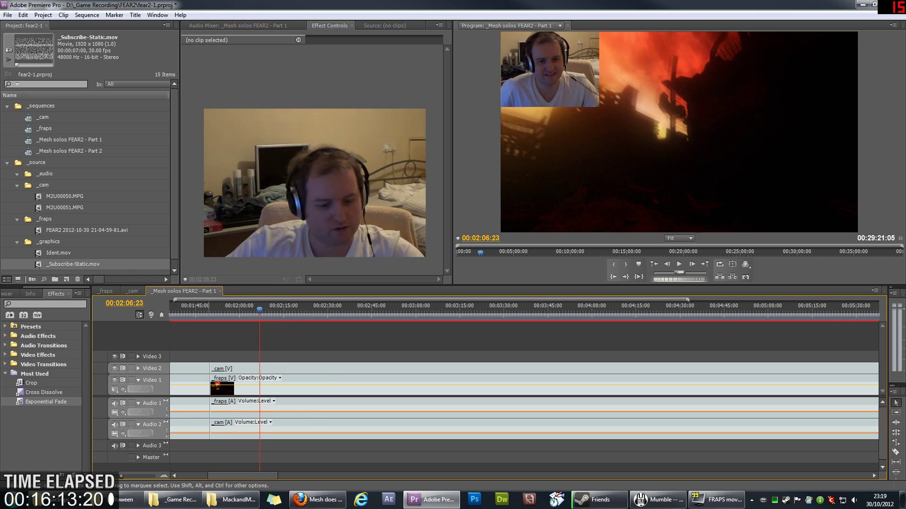
key(ctrl+a)
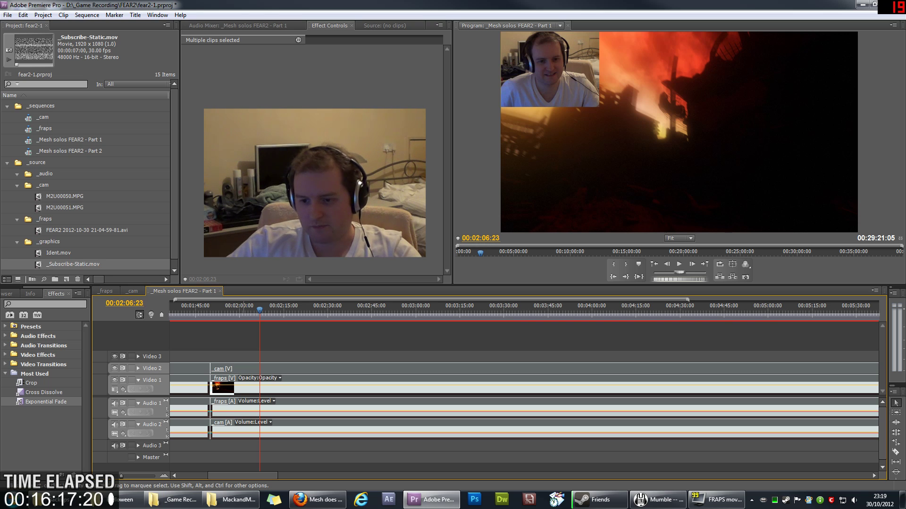
key(shift+d)
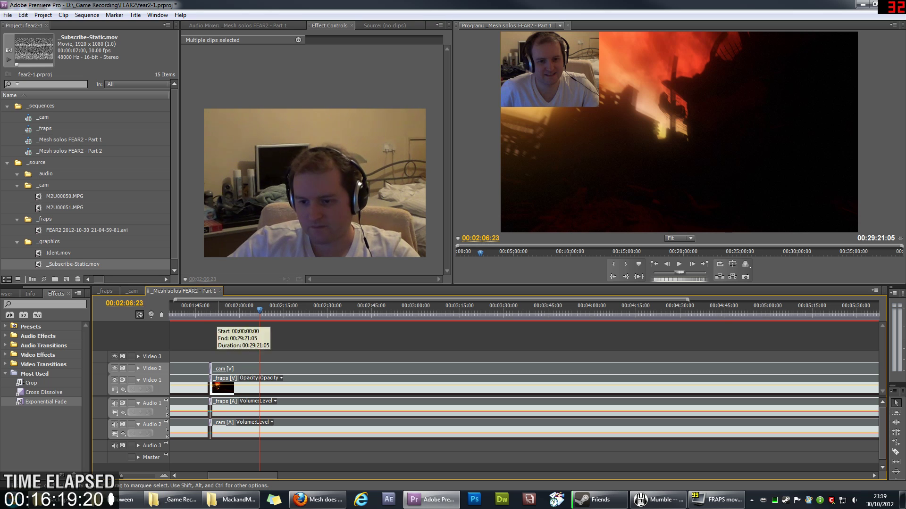
Play across the join near 00:01:50 to check the new video and audio transitions.
drag(212, 309, 206, 309)
key(=)
key(=)
key(=)
key(=)
key(=)
key(=)
key(=)
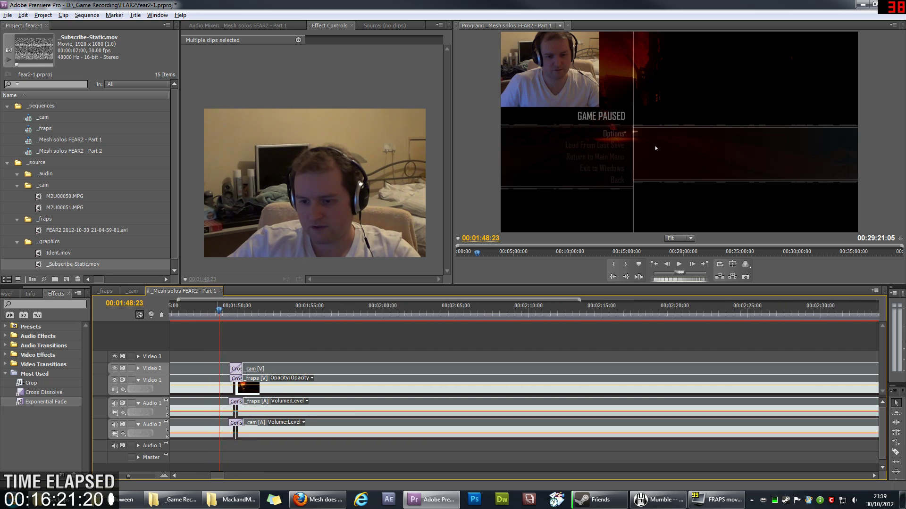
key(-)
key(minus)
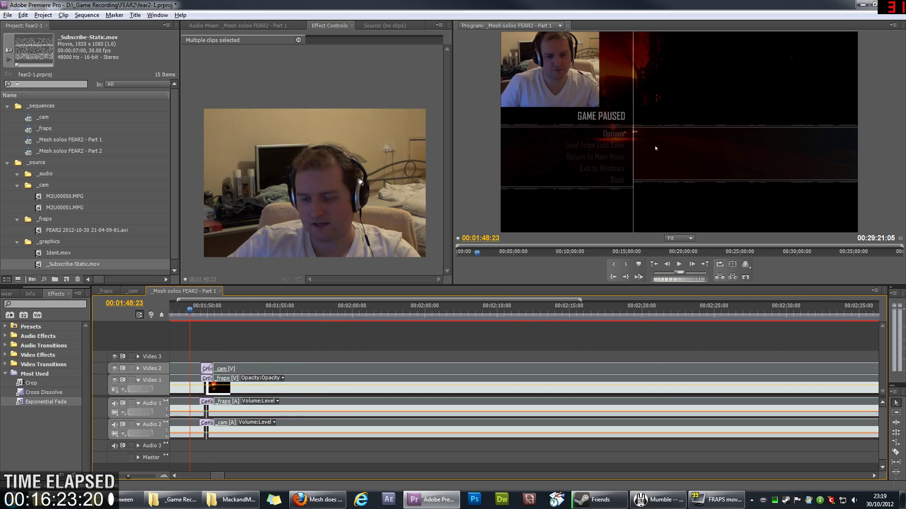
drag(190, 309, 182, 309)
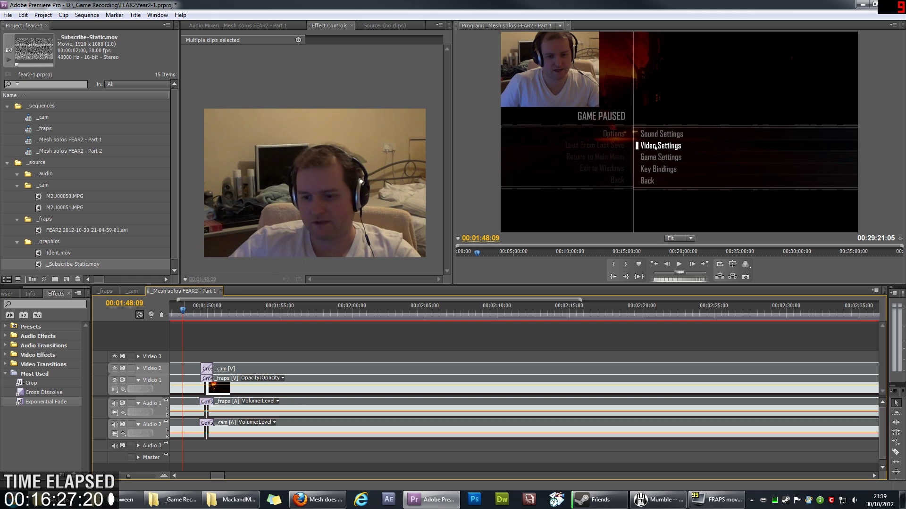
key(space)
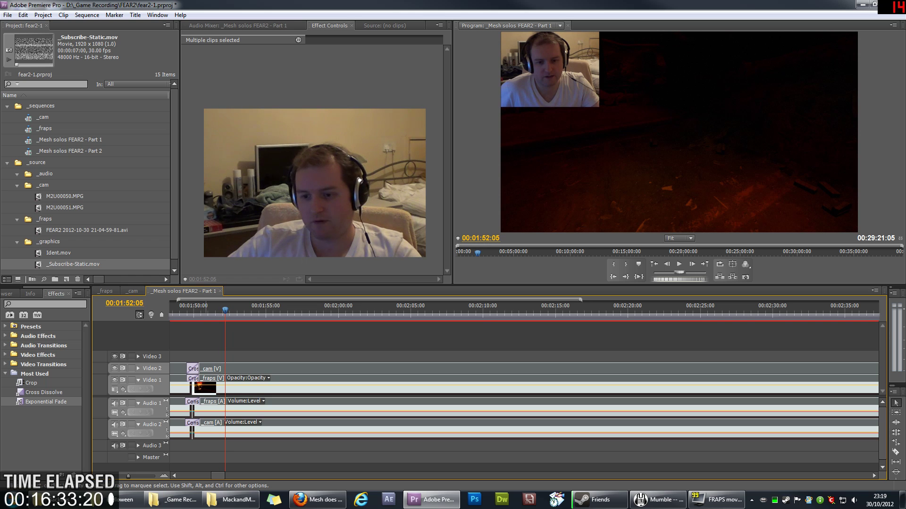
drag(186, 310, 189, 310)
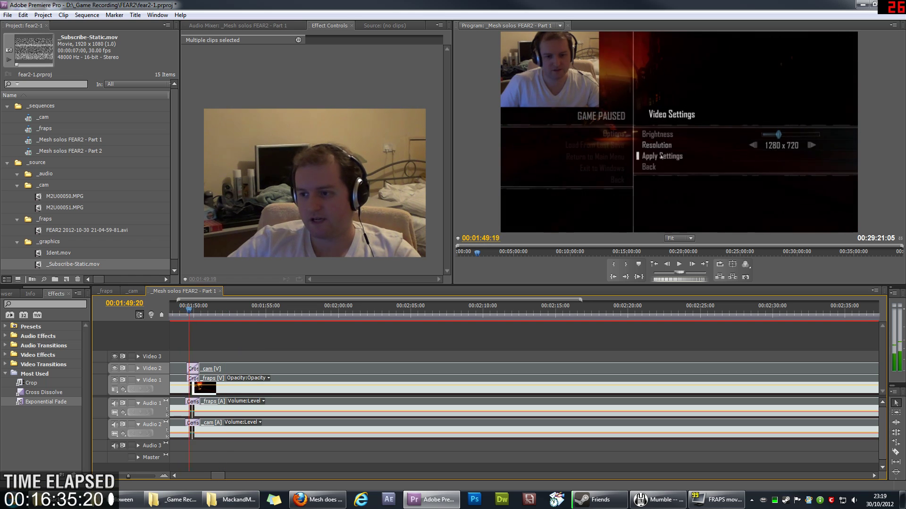
key(space)
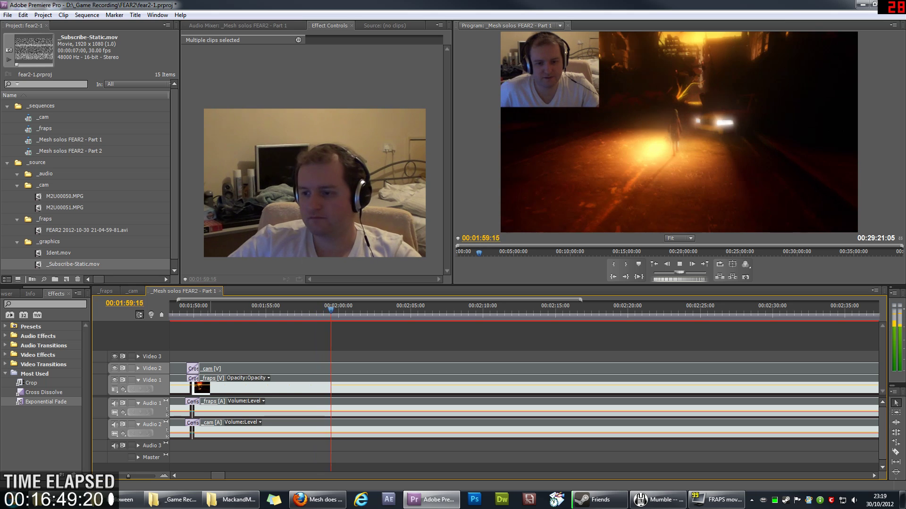
Play on through the footage with the Audio Mixer shown and lower the Audio 1 level to -3.9 dB.
key(space)
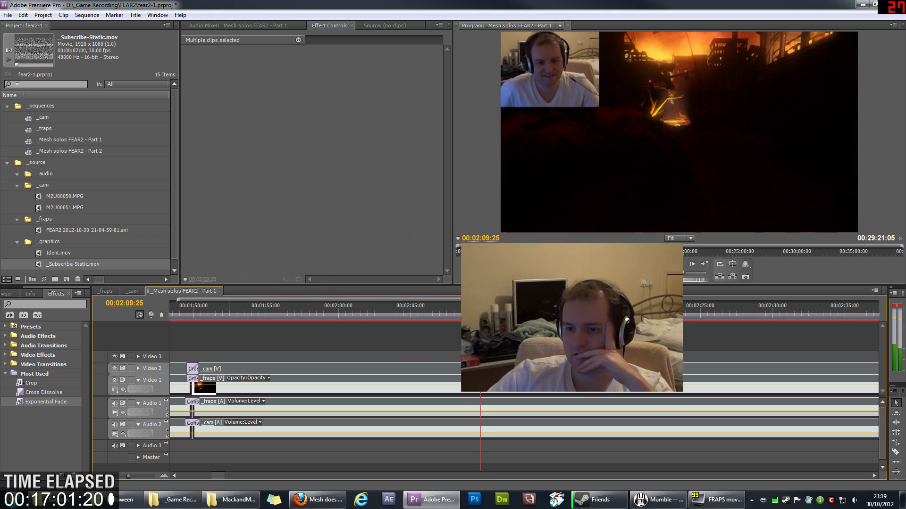
key(shift+6)
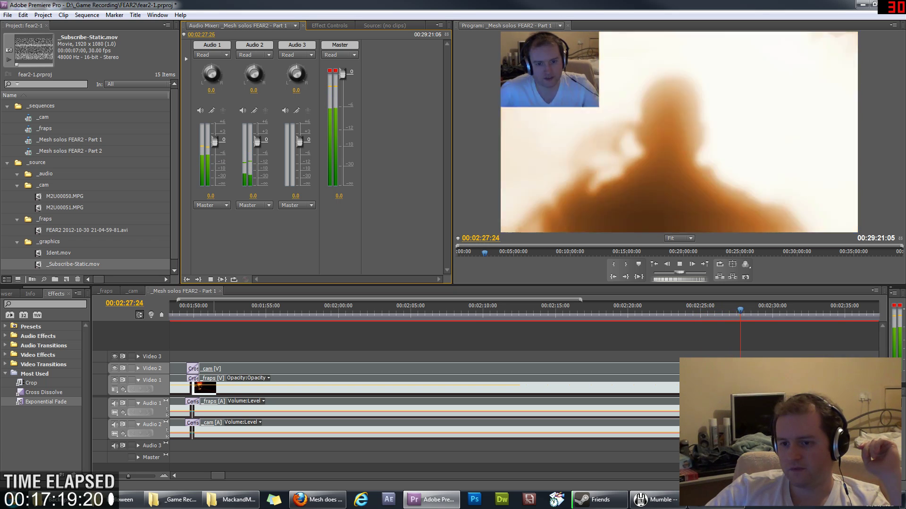
drag(215, 142, 215, 150)
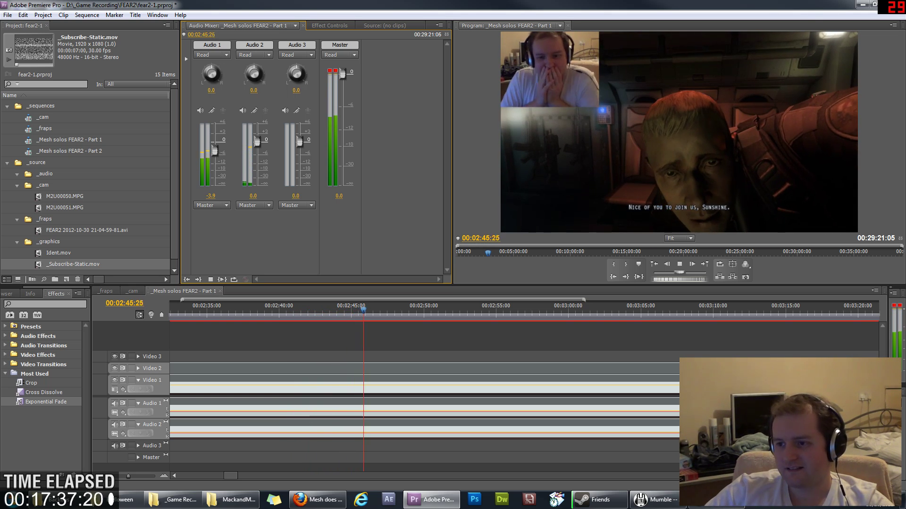
Replay the opening cutscene from about 00:02:42 to 00:03:24, checking the balance between game and camera audio in the mixer.
key(space)
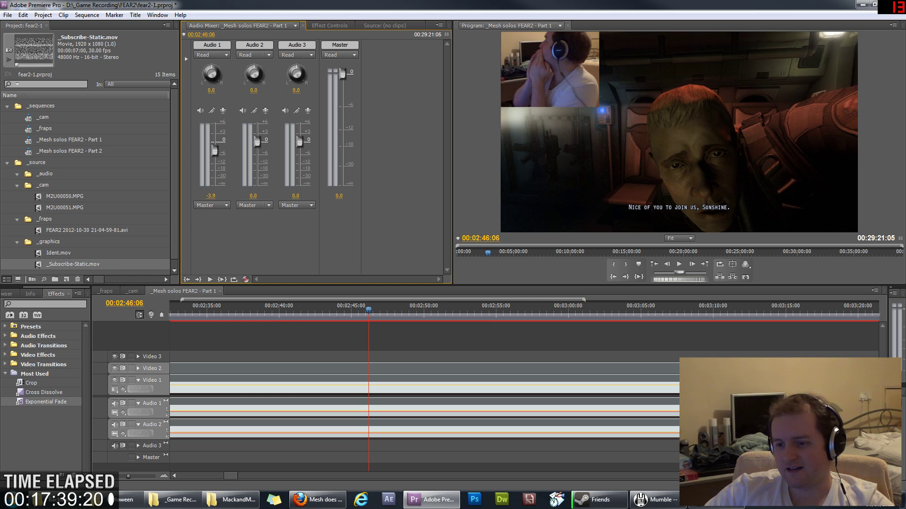
drag(369, 309, 363, 310)
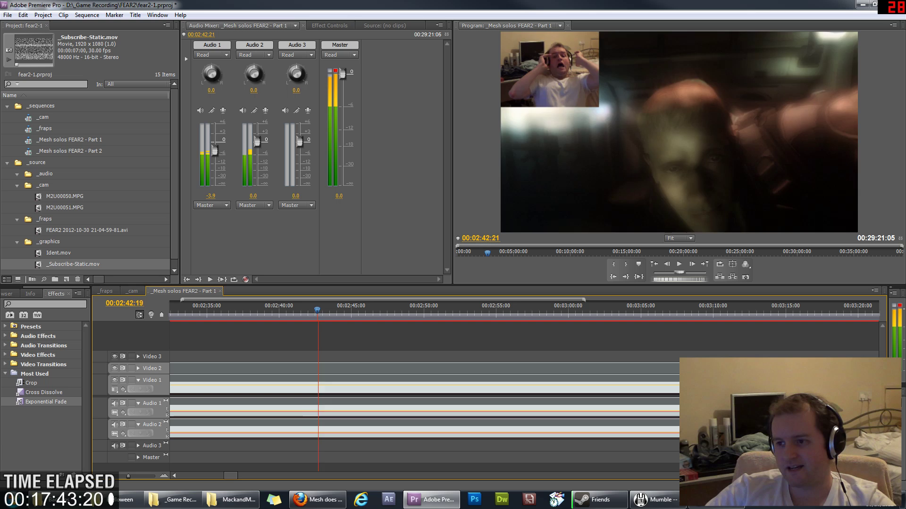
key(space)
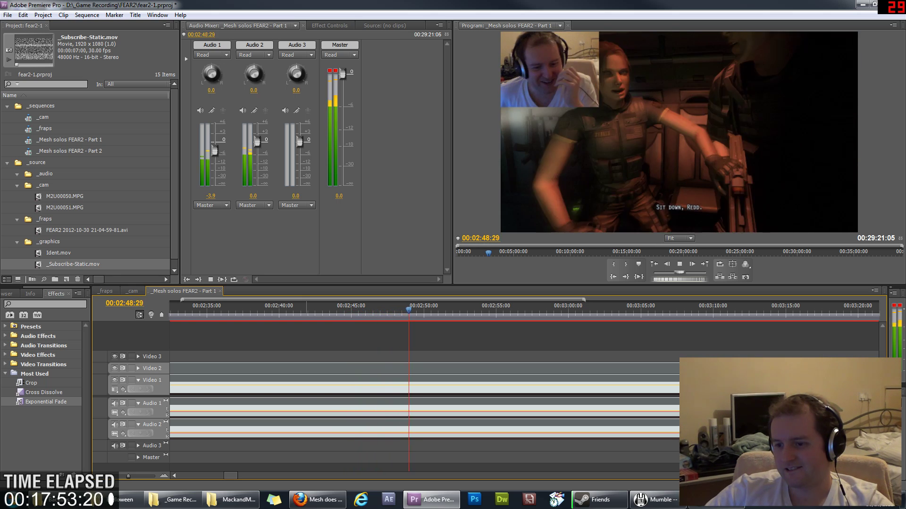
key(space)
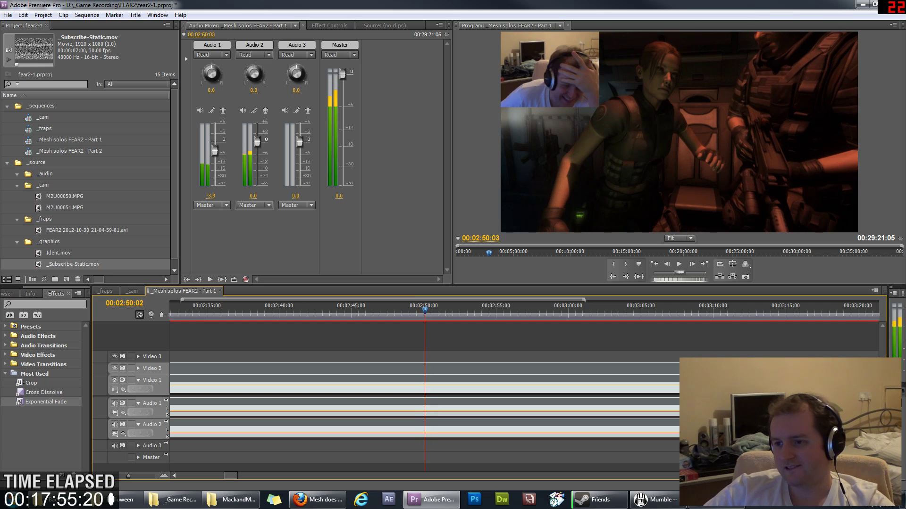
key(space)
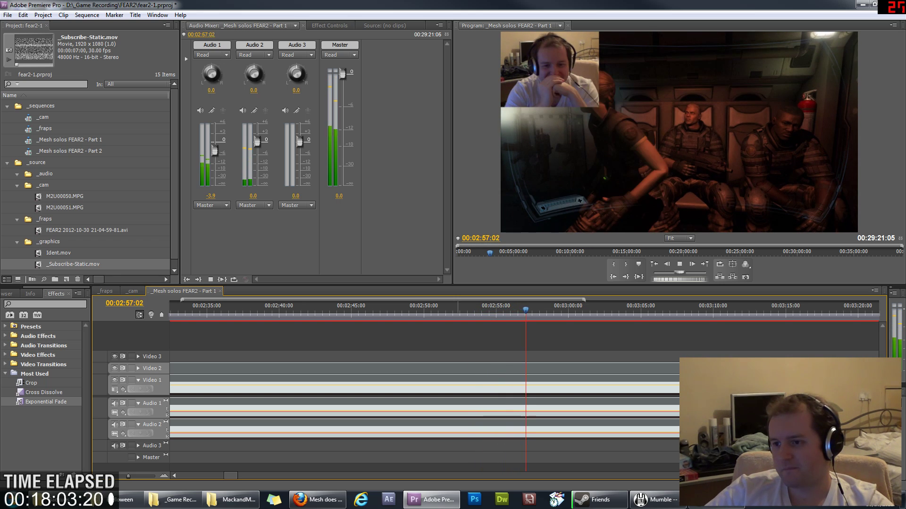
key(space)
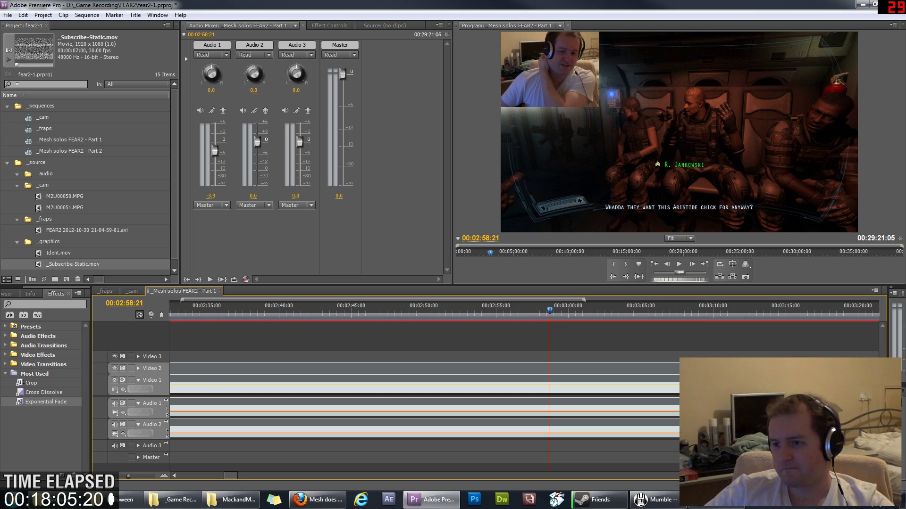
key(space)
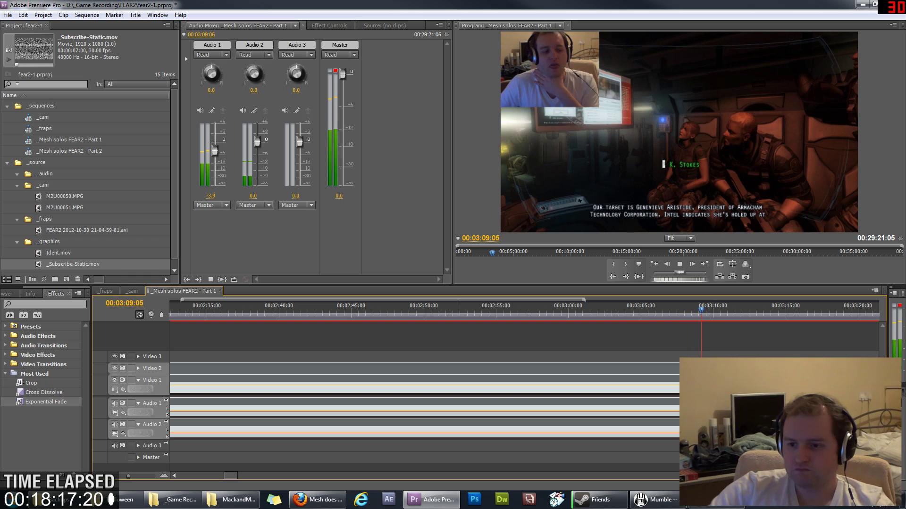
key(space)
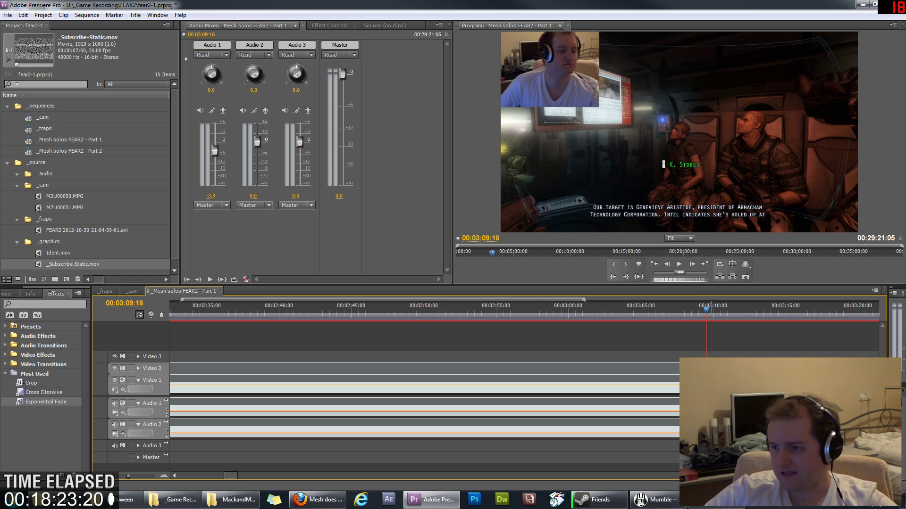
drag(727, 309, 716, 310)
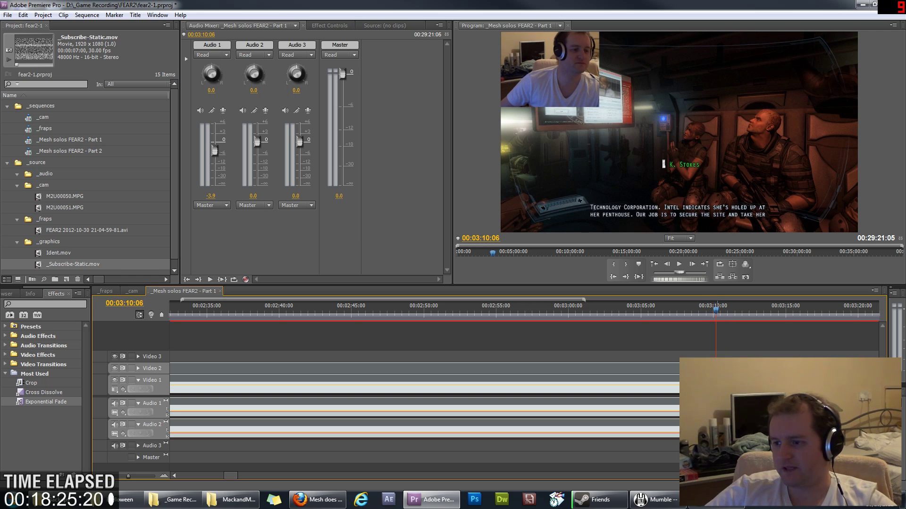
key(space)
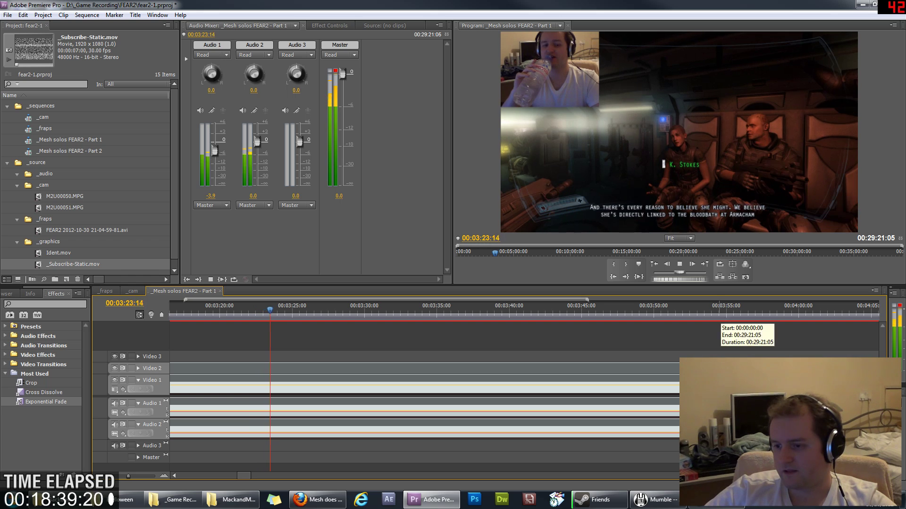
Switch to Fraps, change its movie save folder to E:\_Game Recording and minimise it.
click(716, 501)
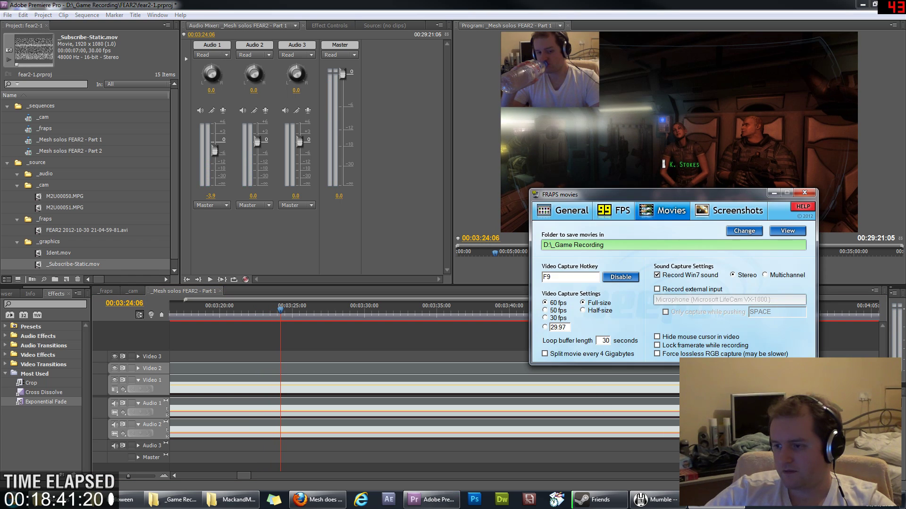
click(744, 231)
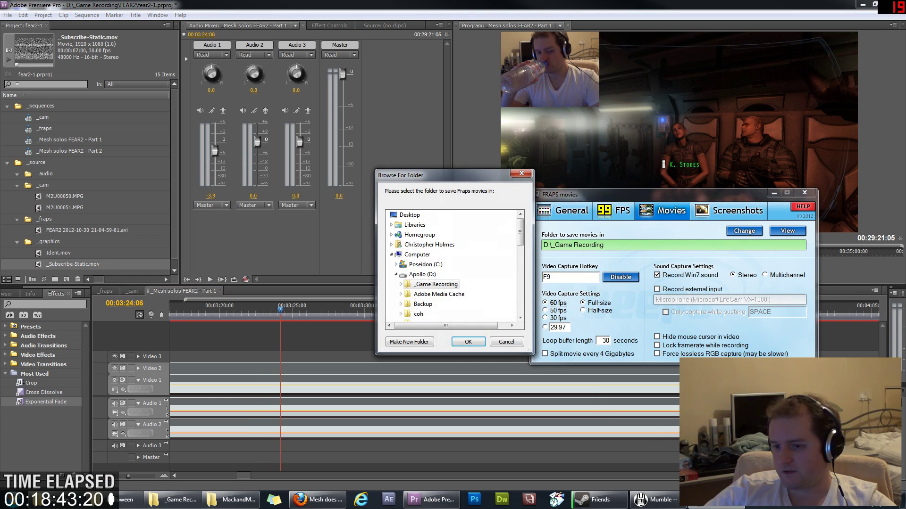
click(396, 274)
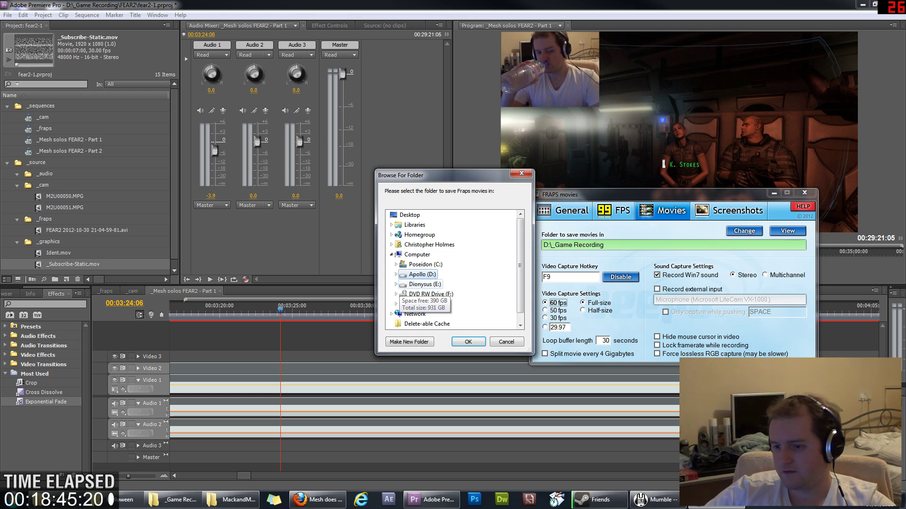
click(396, 284)
click(436, 294)
key(Return)
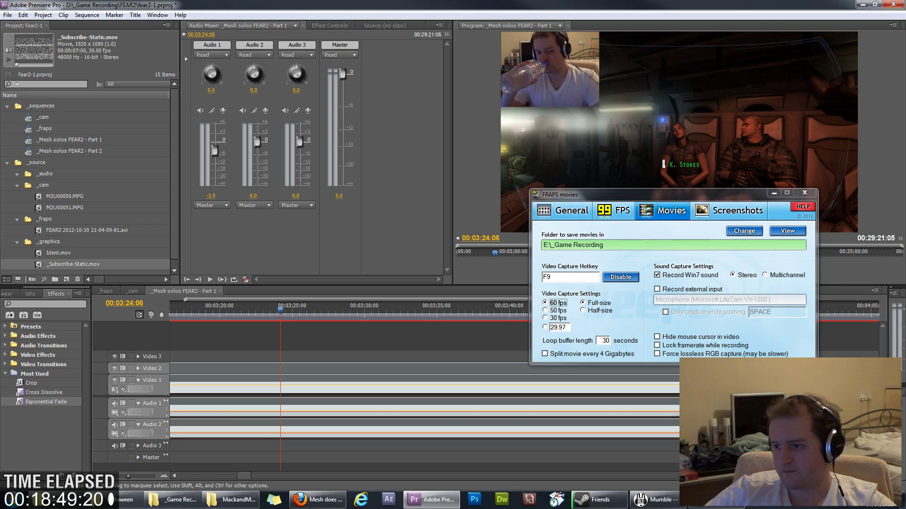
click(773, 193)
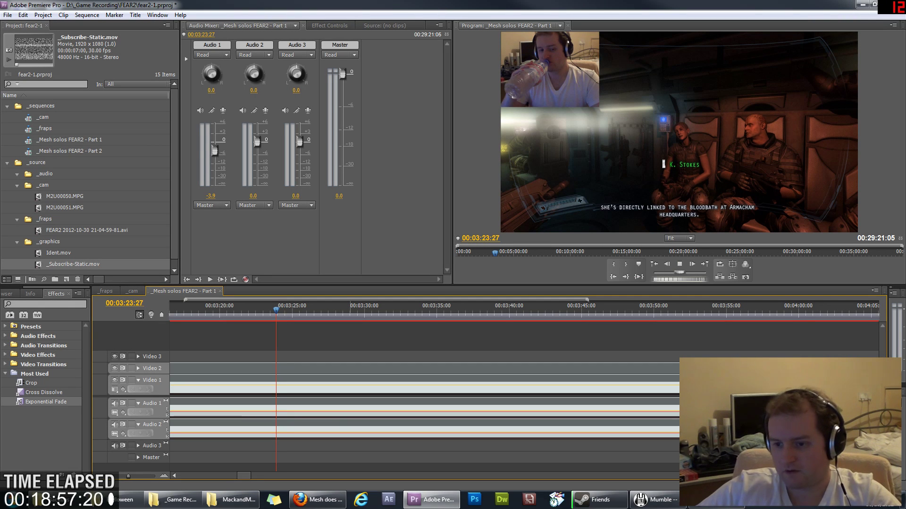
Play on through the transport cutscene and skim ahead to the start of gameplay near 00:05:08.
key(space)
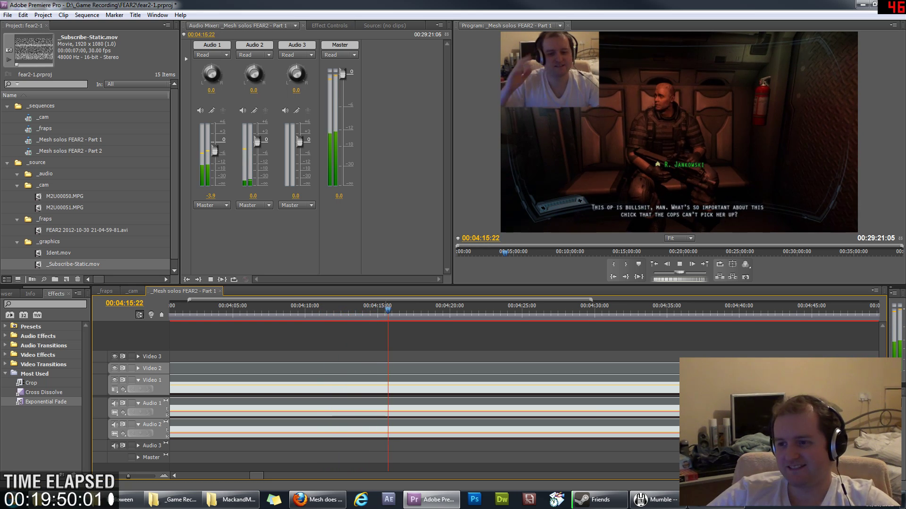
key(minus)
key(minus)
key(minus)
key(minus)
key(minus)
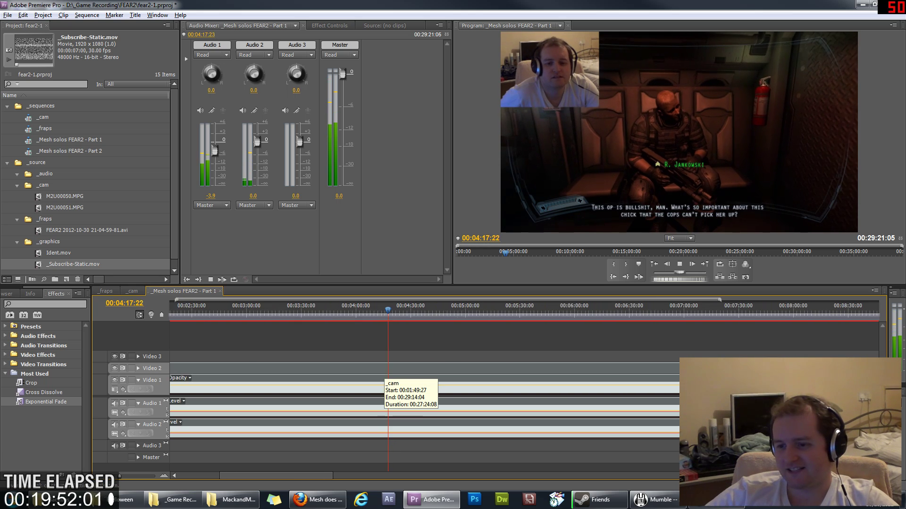
key(minus)
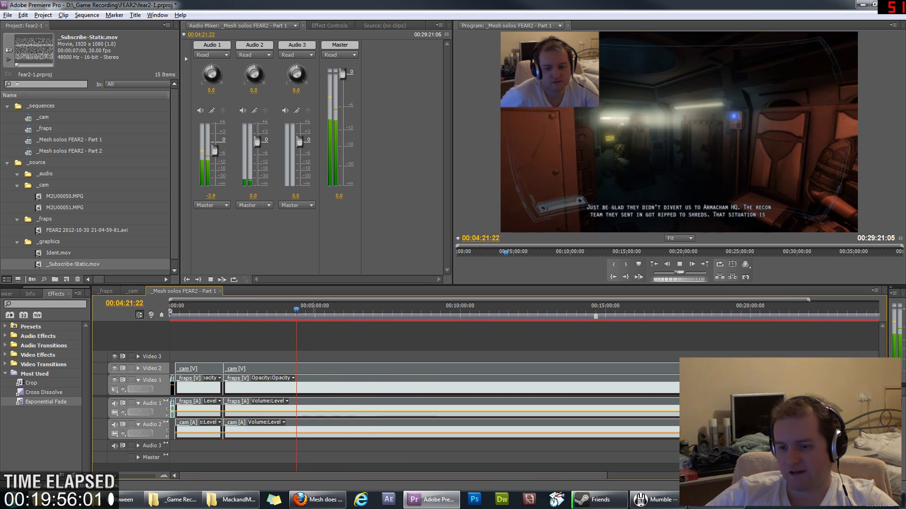
key(minus)
key(equal)
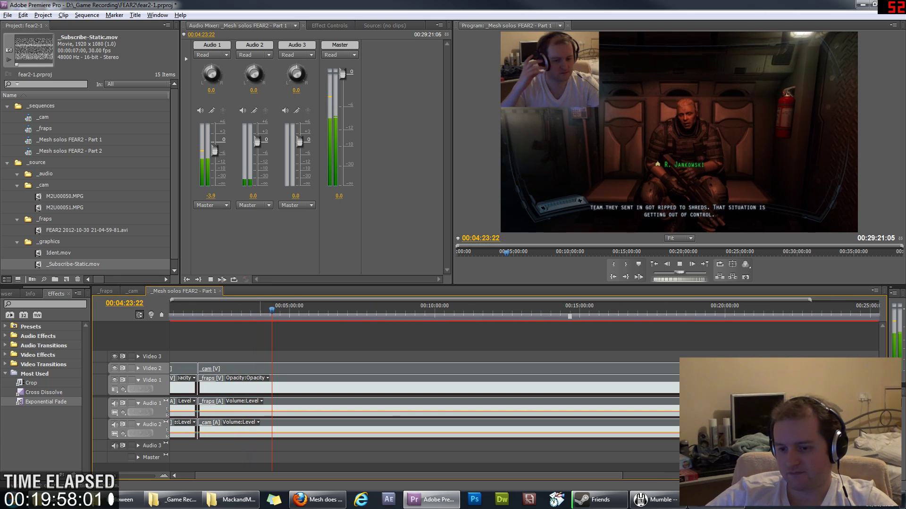
key(alt)
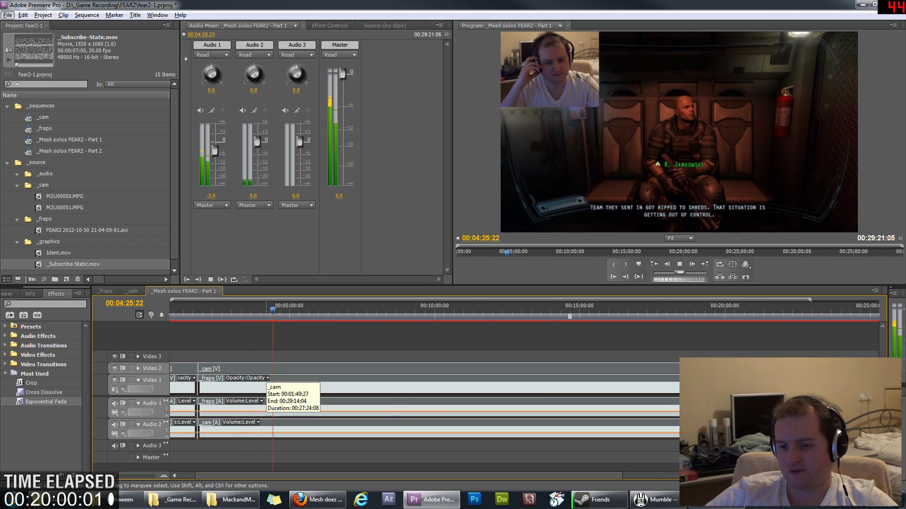
drag(274, 310, 290, 309)
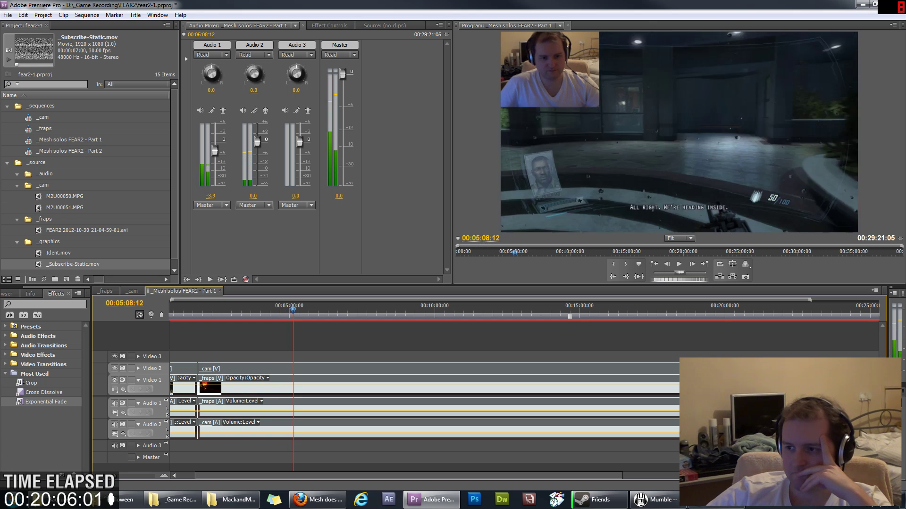
Find where the game is paused near 00:05:22 and move the playhead back to 00:05:15:28, before the pause.
key(j)
key(j)
key(j)
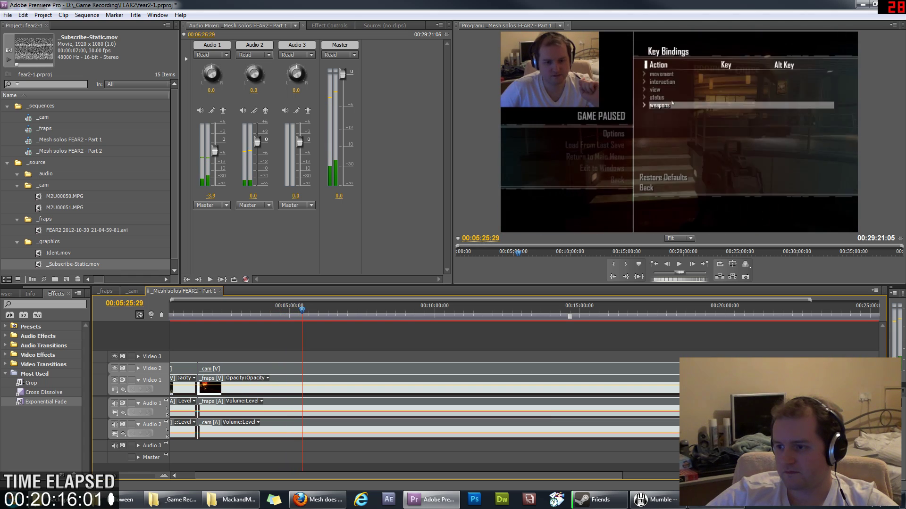
key(j)
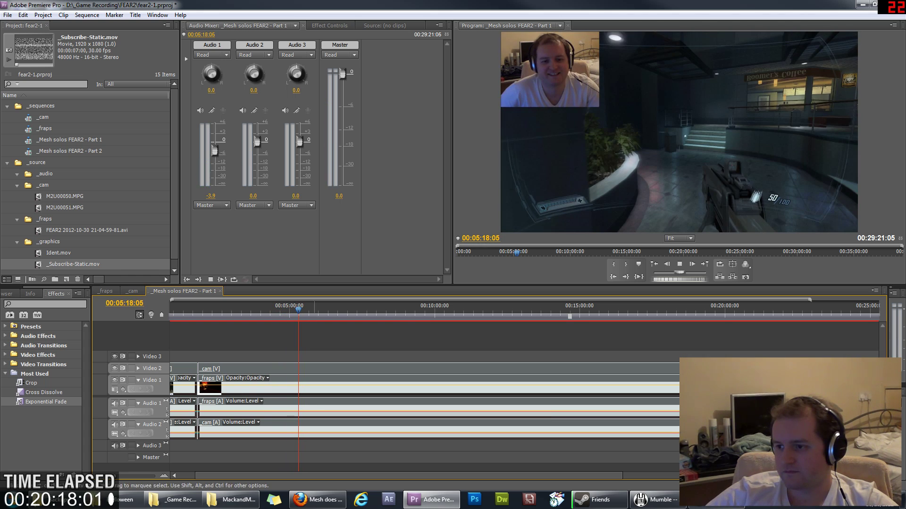
alt+scroll(302, 359, up, 4)
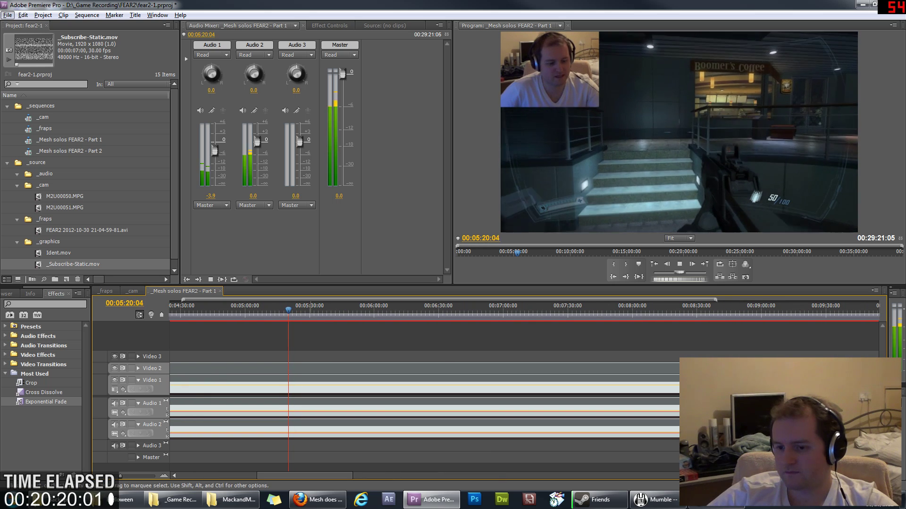
key(space)
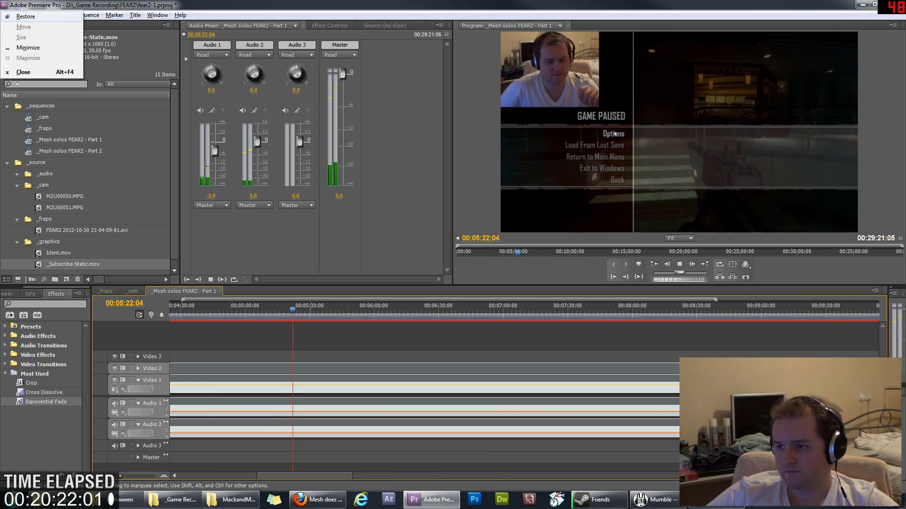
click(292, 310)
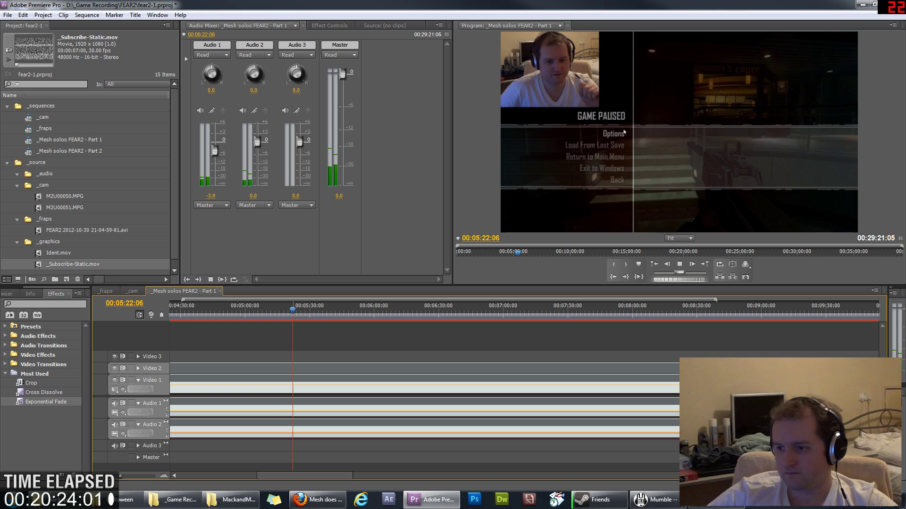
drag(294, 309, 279, 309)
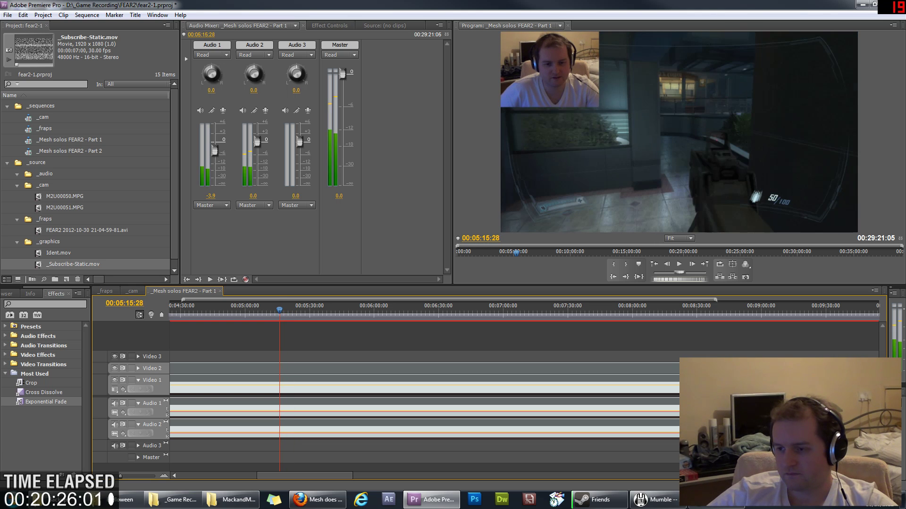
Review the key-bindings pause menu section through to where gameplay resumes, stopping at 00:05:45:19.
key(space)
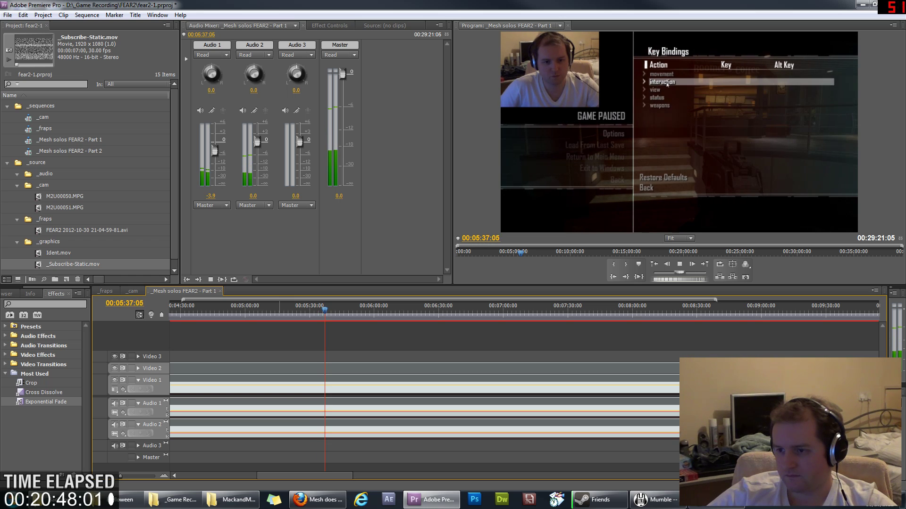
key(space)
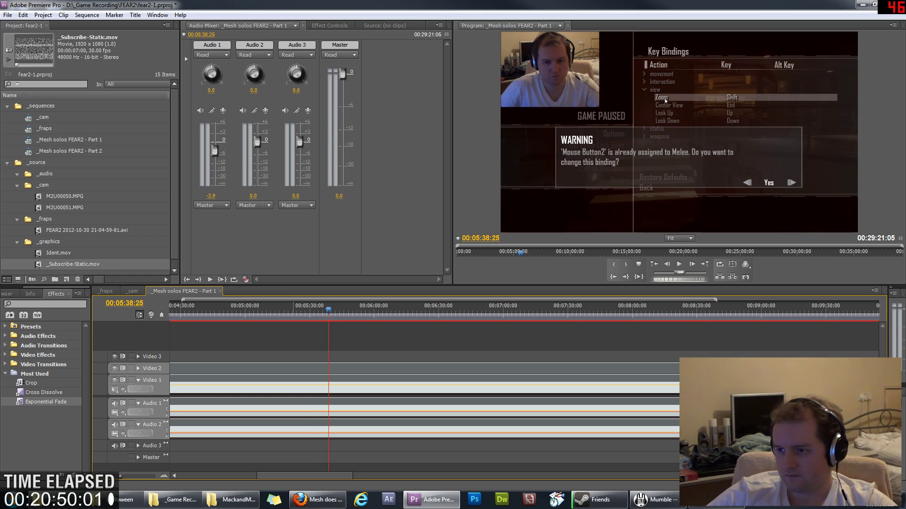
key(space)
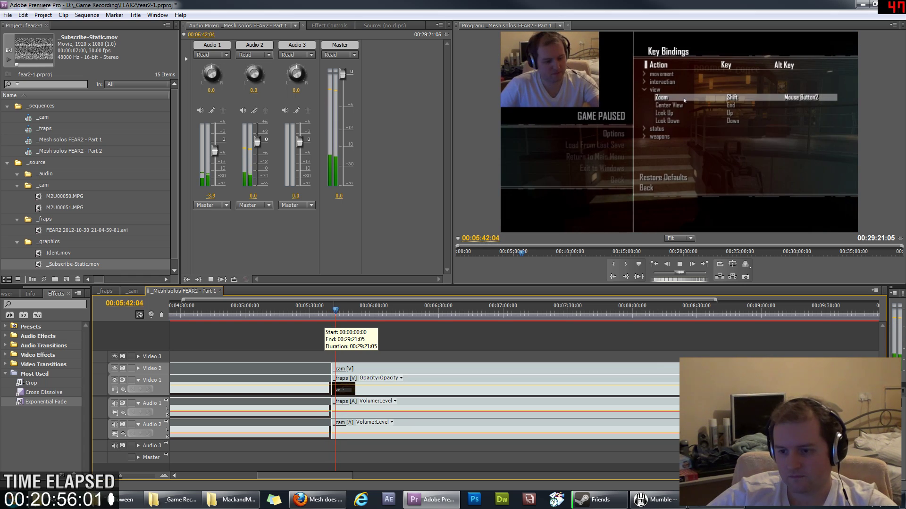
key(space)
key(space)
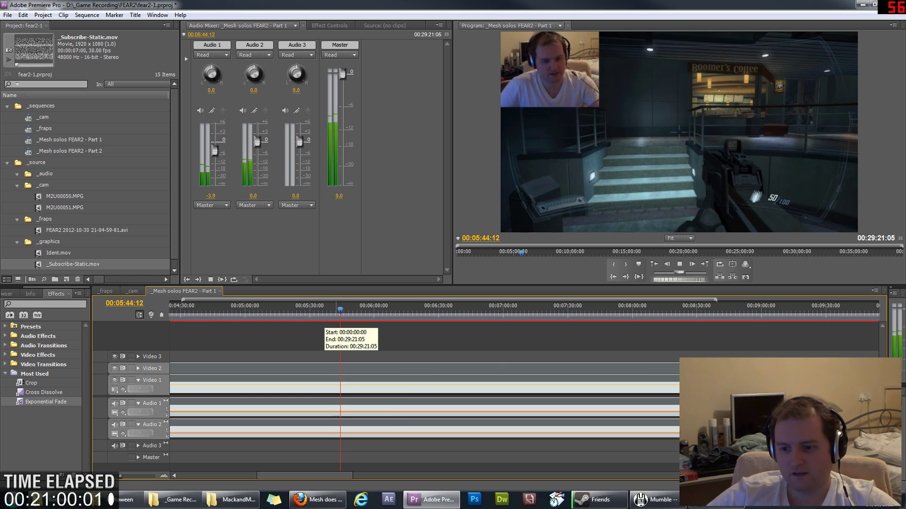
key(space)
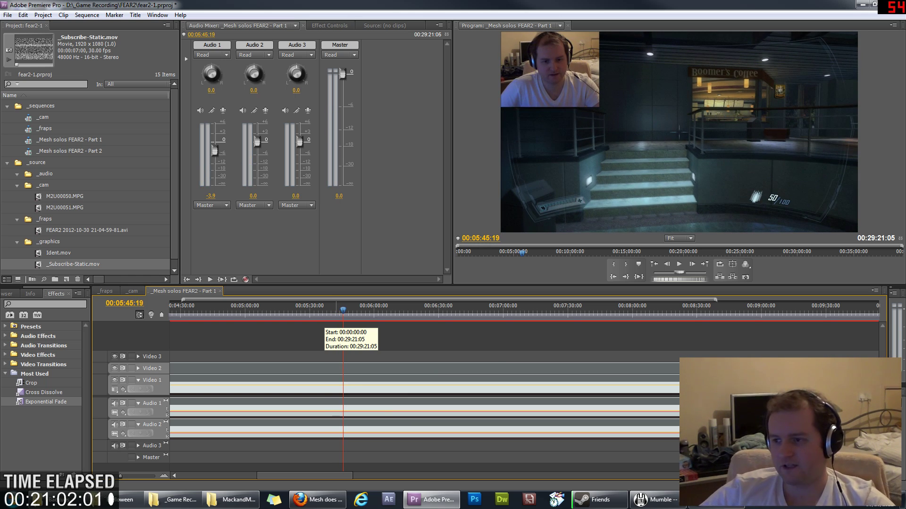
Skim the gameplay from 00:05:45 past the Datanet transcript to about 00:11:22, looking for dull sections.
key(space)
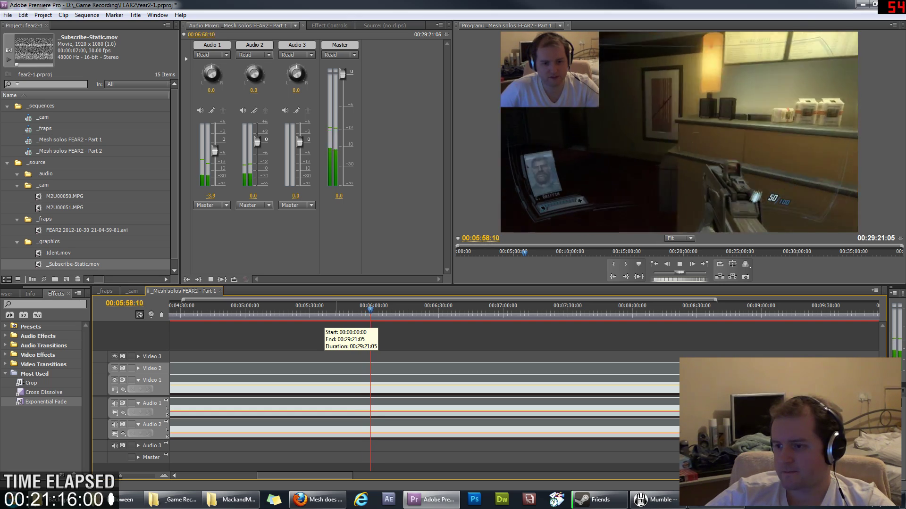
key(minus)
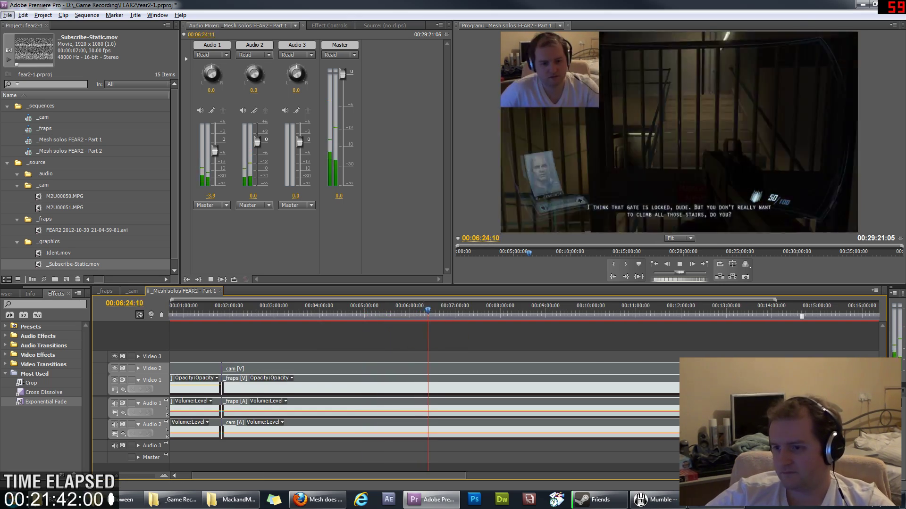
click(482, 309)
click(492, 312)
click(504, 310)
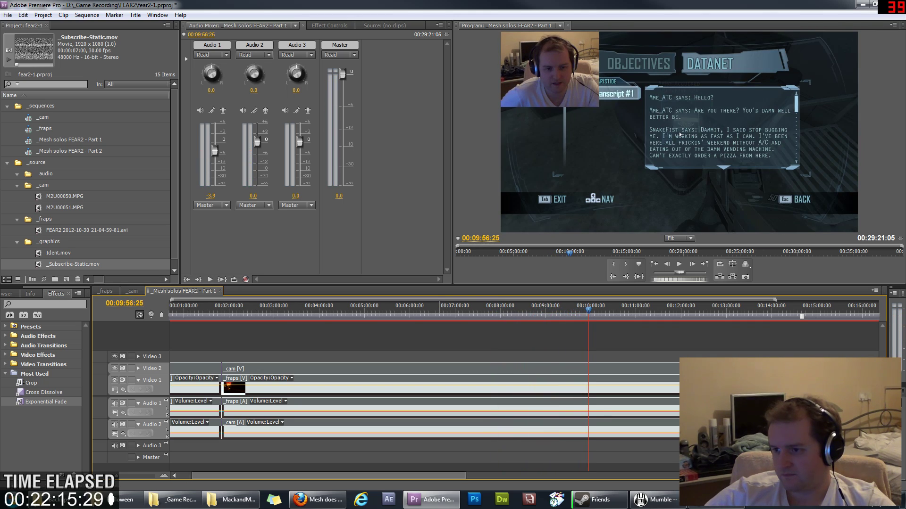
drag(329, 476, 418, 476)
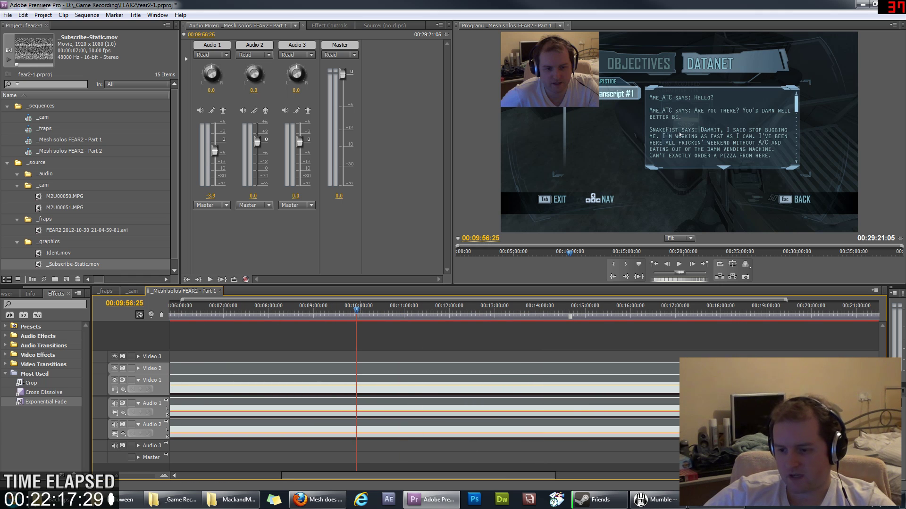
key(space)
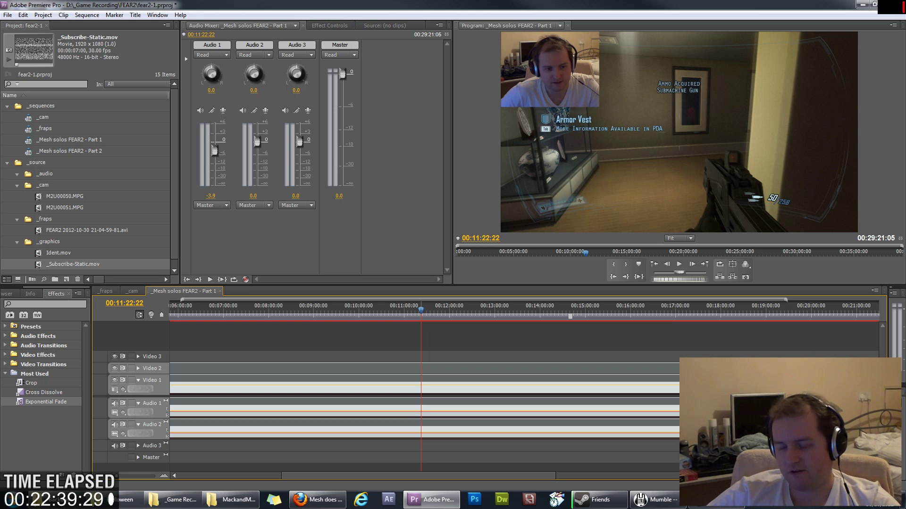
Fast-forward through the combat footage from about 00:11:22 to 00:14:08, looking for sections to trim.
key(l)
key(l)
key(l)
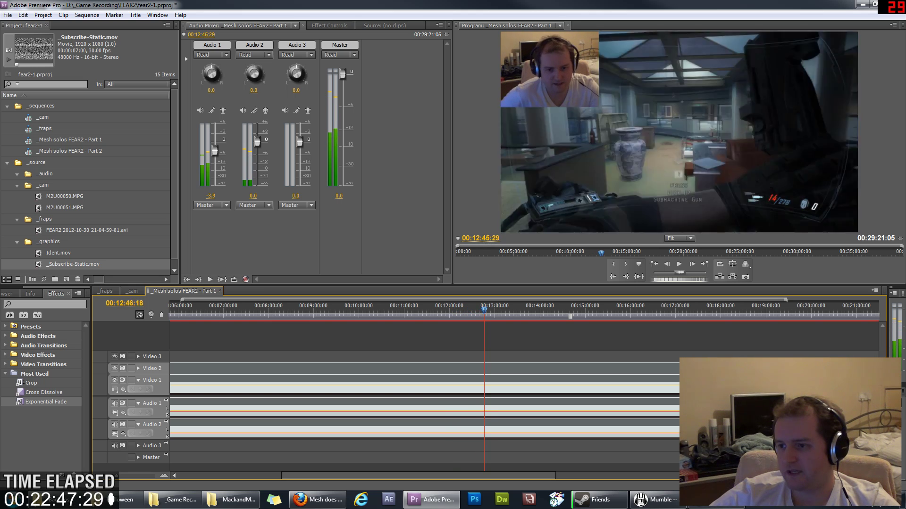
key(space)
scroll(486, 397, down, 4)
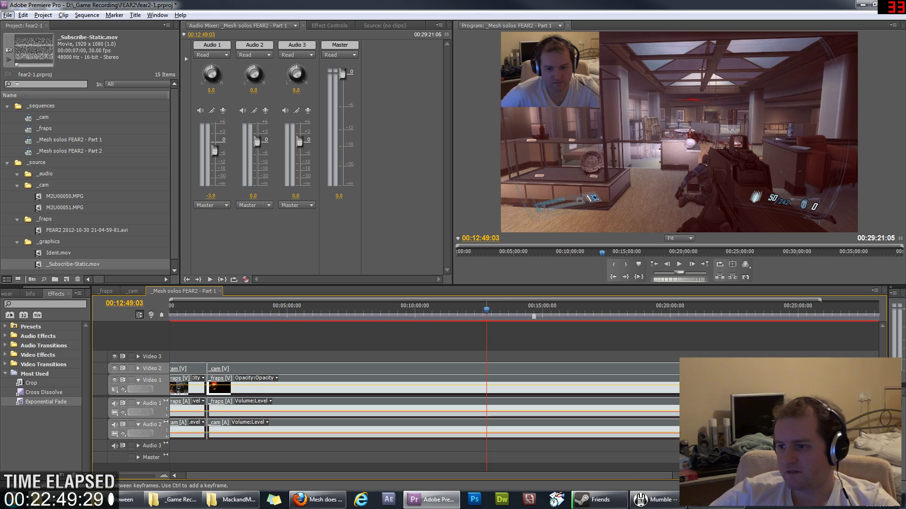
scroll(471, 401, up, 4)
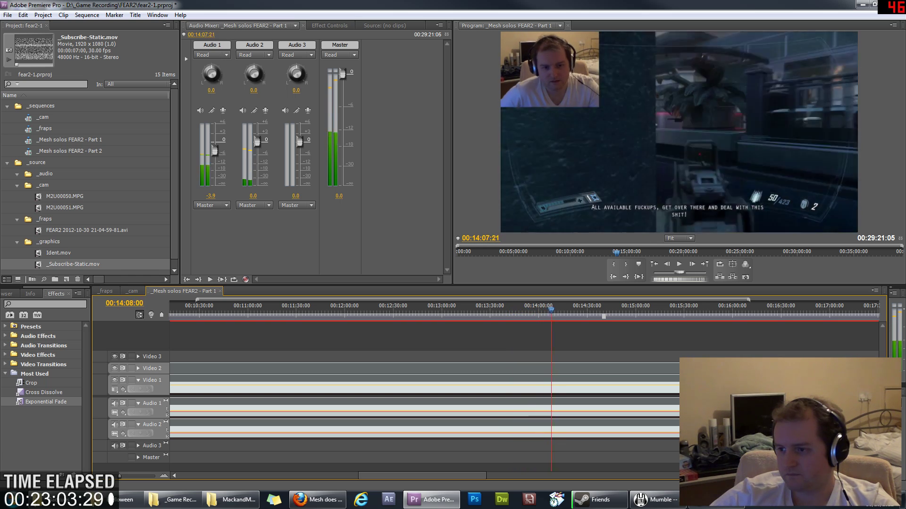
Skim the Part 1 sequence from about 00:14:08 to 00:20:30, playing back the console room scene.
key(space)
alt+scroll(573, 387, down, 3)
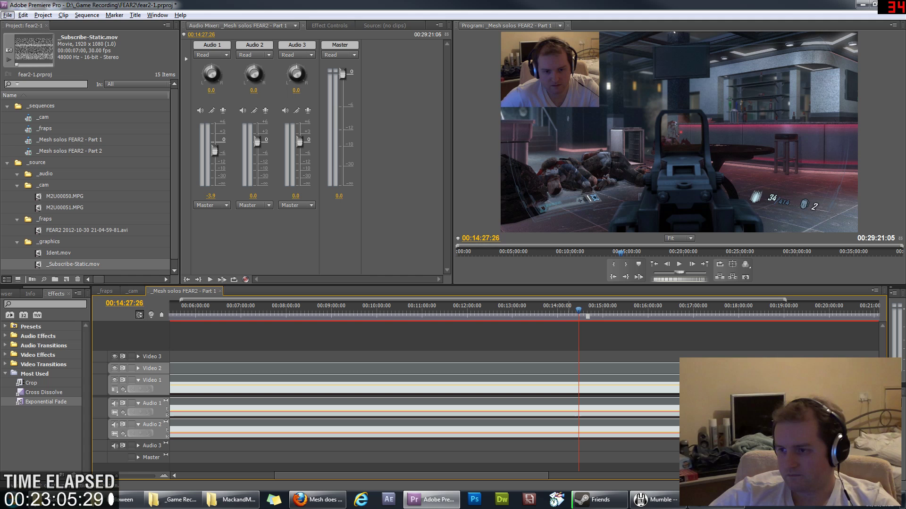
scroll(568, 387, down, 5)
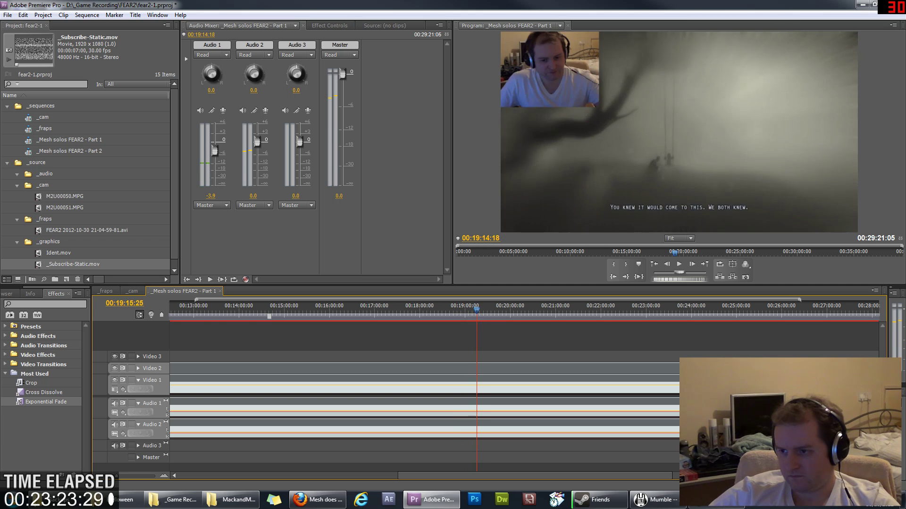
drag(481, 309, 464, 310)
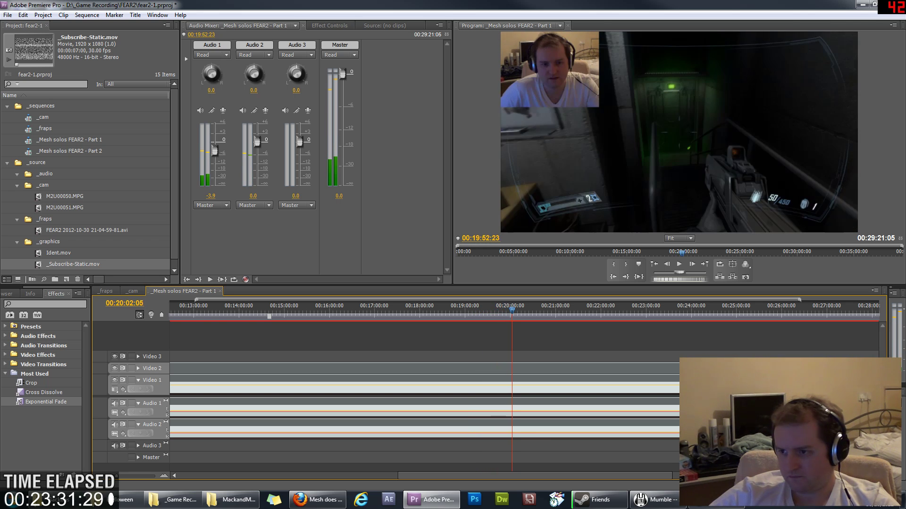
key(space)
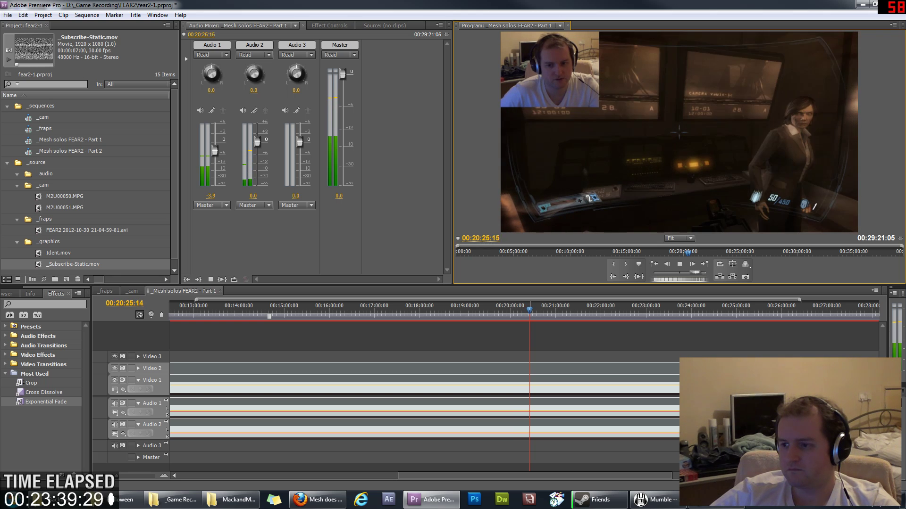
key(space)
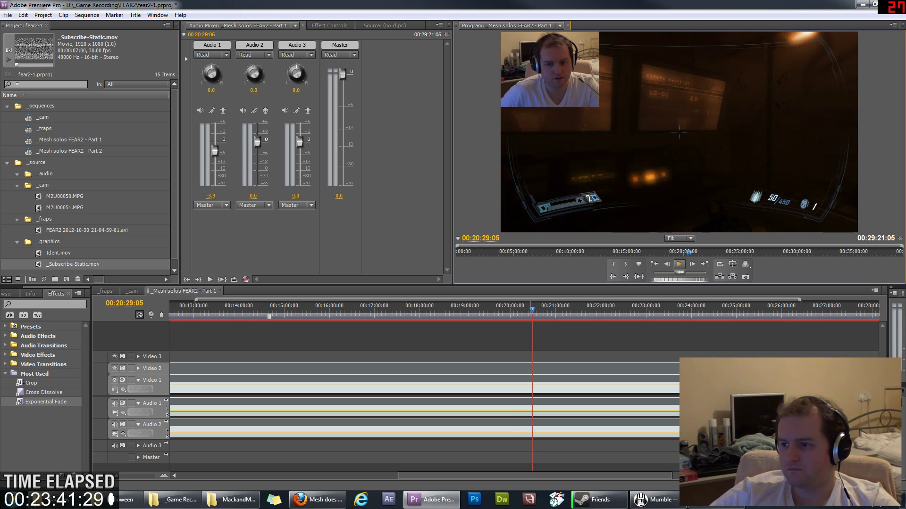
key(space)
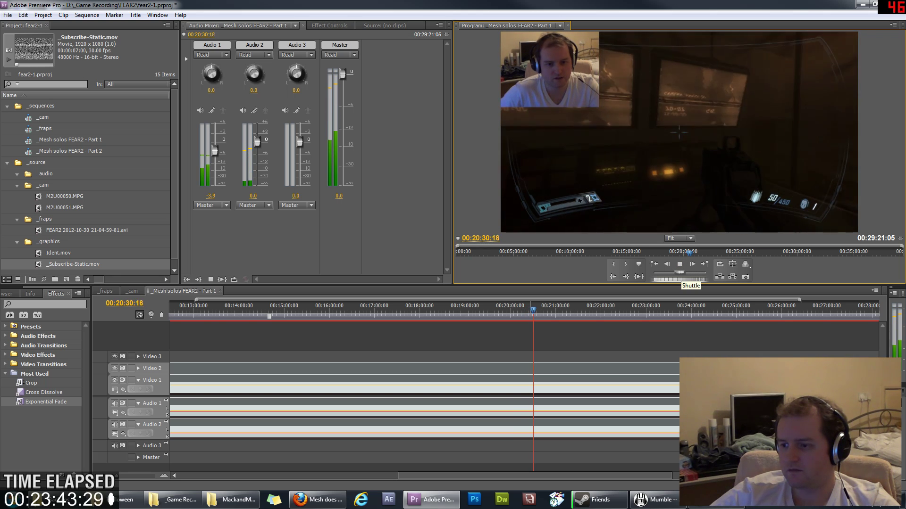
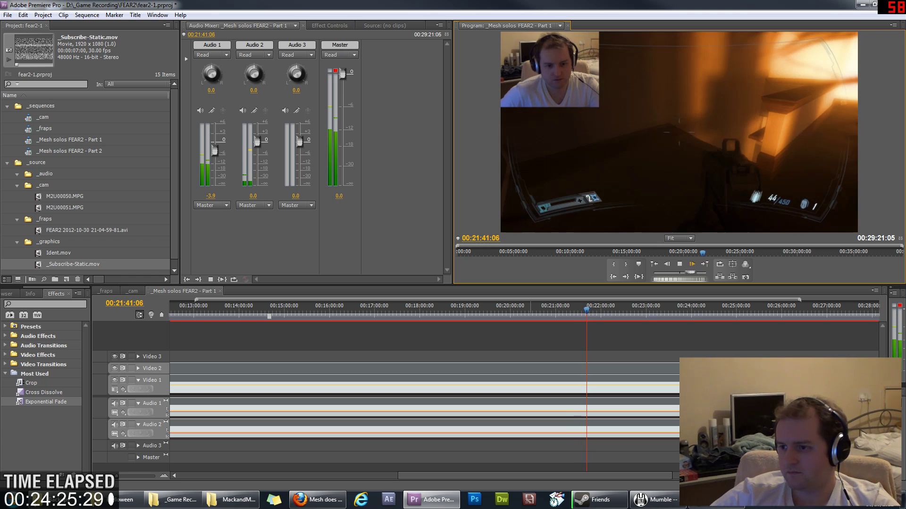
Review the burning corridor and balcony gameplay between about 00:21:41 and 00:22:12.
key(space)
click(679, 264)
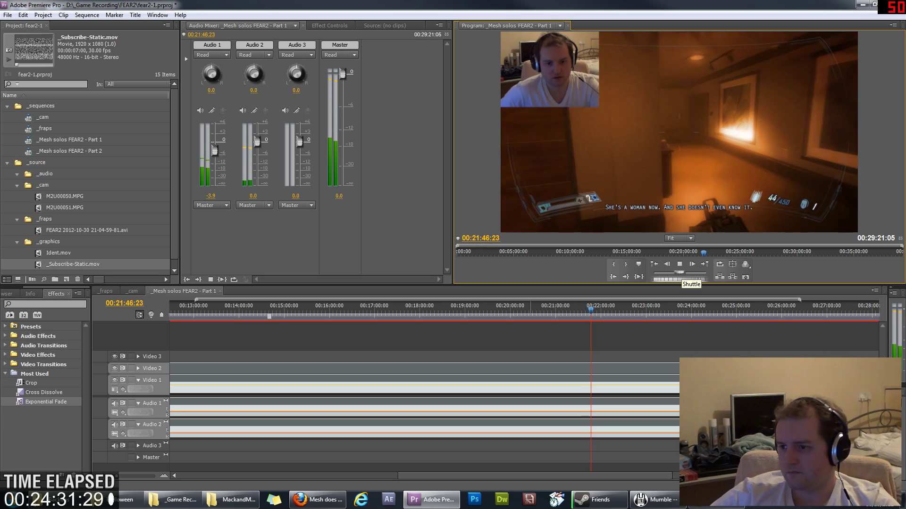
key(l)
key(l)
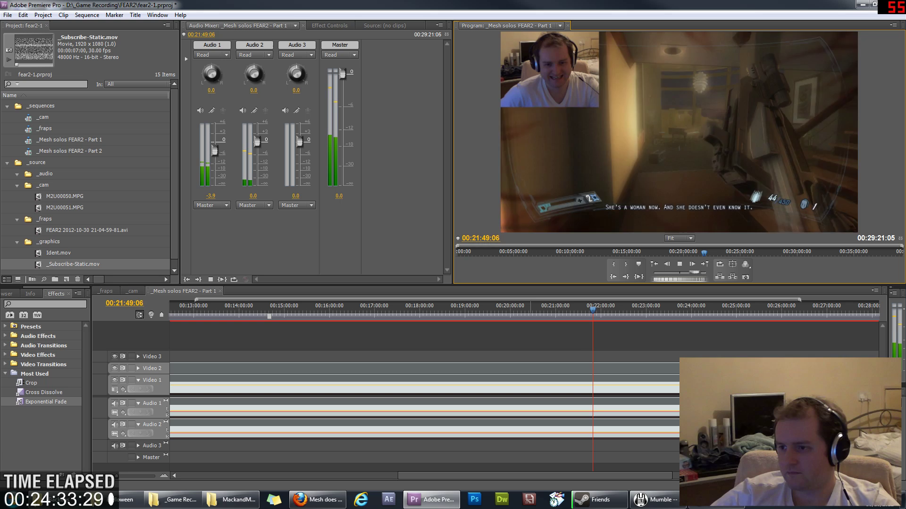
key(k)
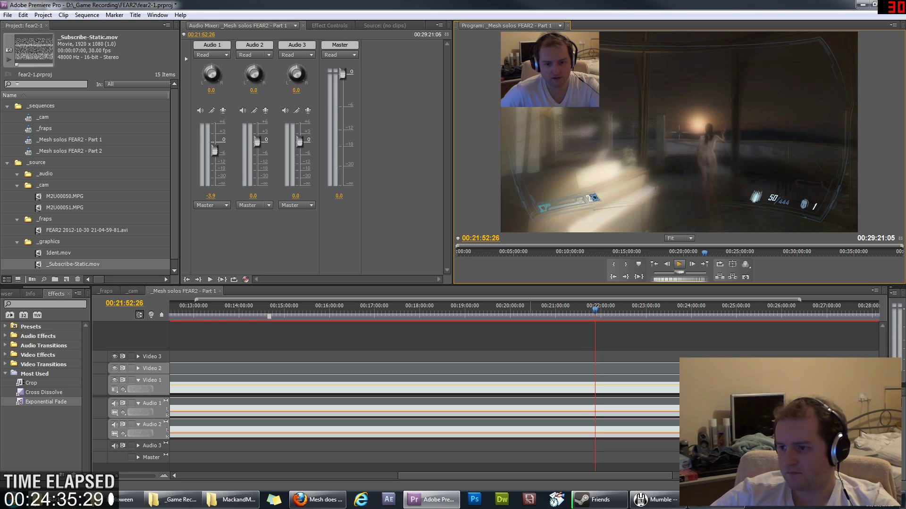
click(680, 264)
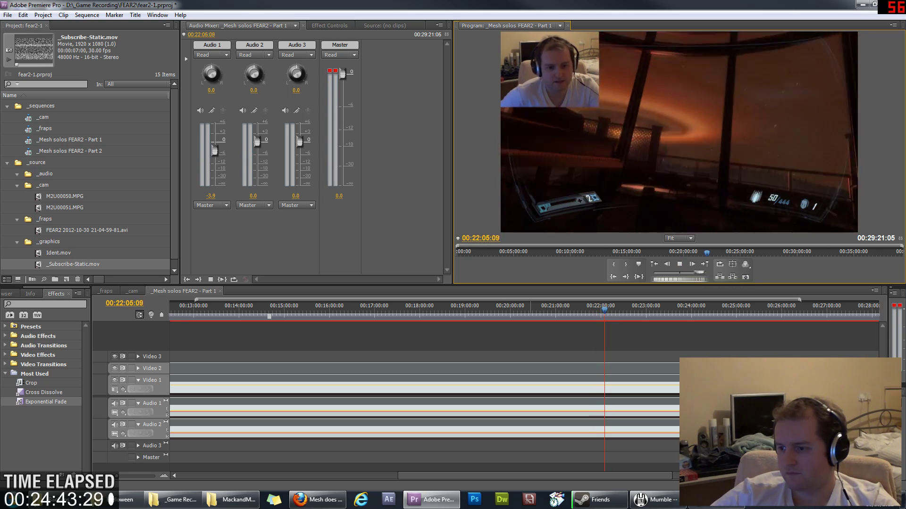
key(space)
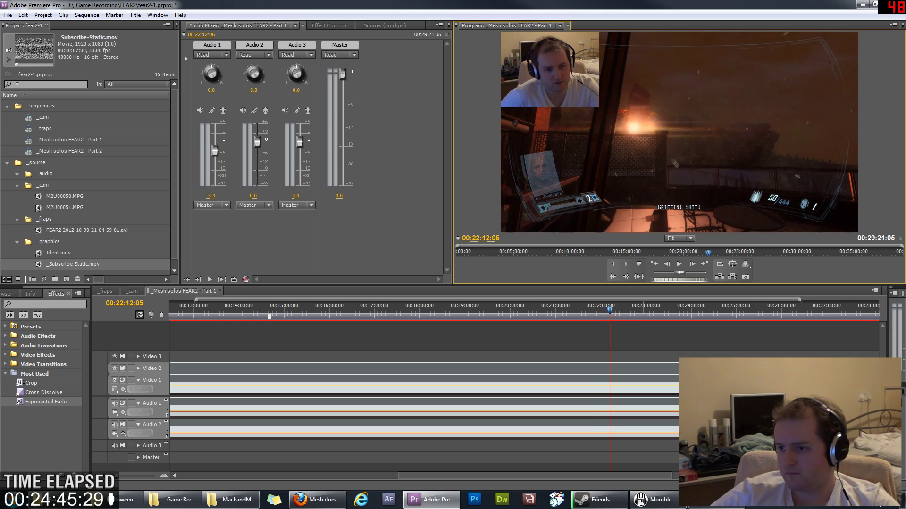
Scrub ahead to the operating room scene and replay the moment around 00:24:20 where the glasses are picked up.
click(611, 310)
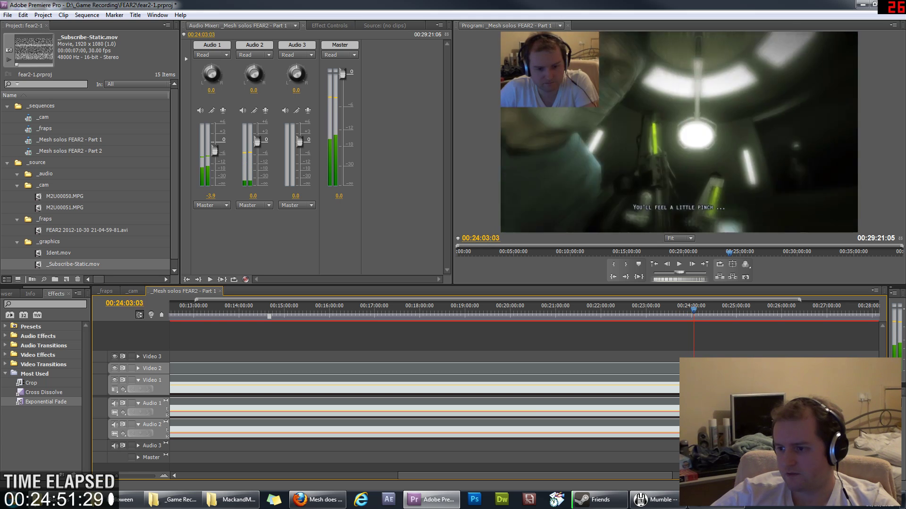
key(space)
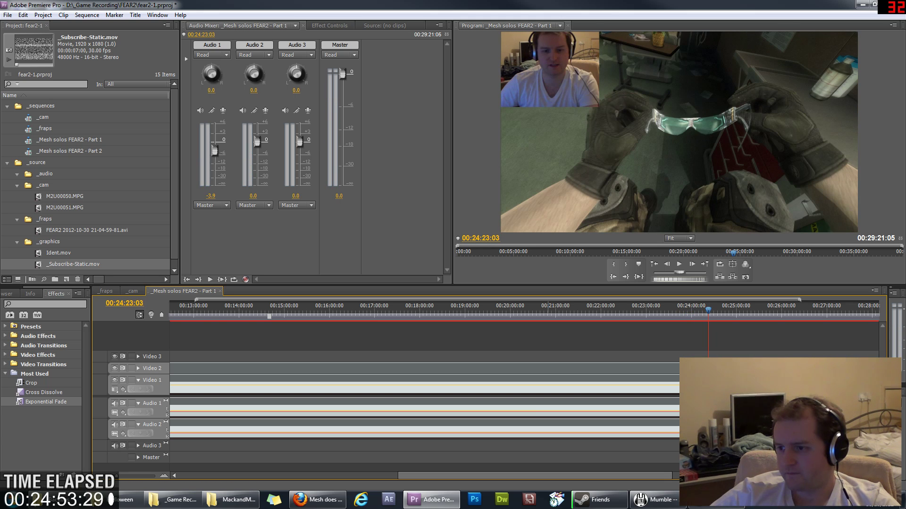
drag(535, 476, 643, 476)
key(space)
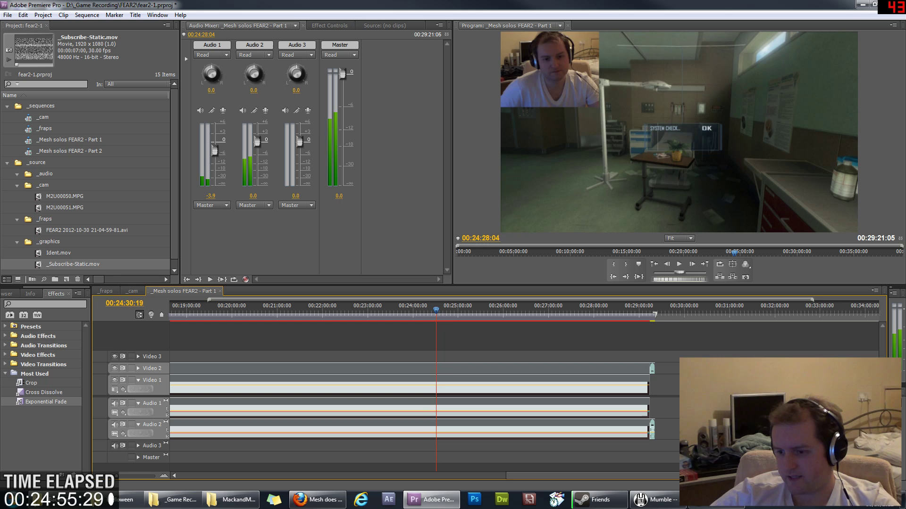
drag(444, 310, 436, 310)
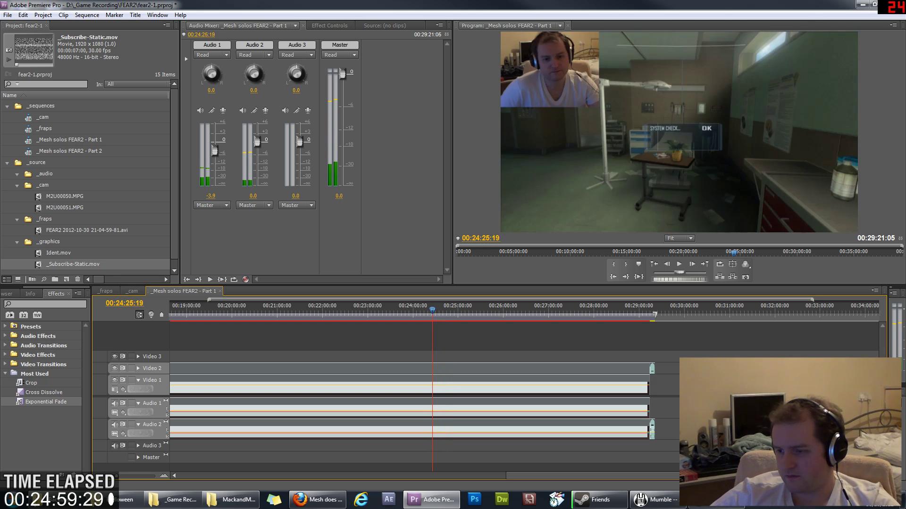
key(l)
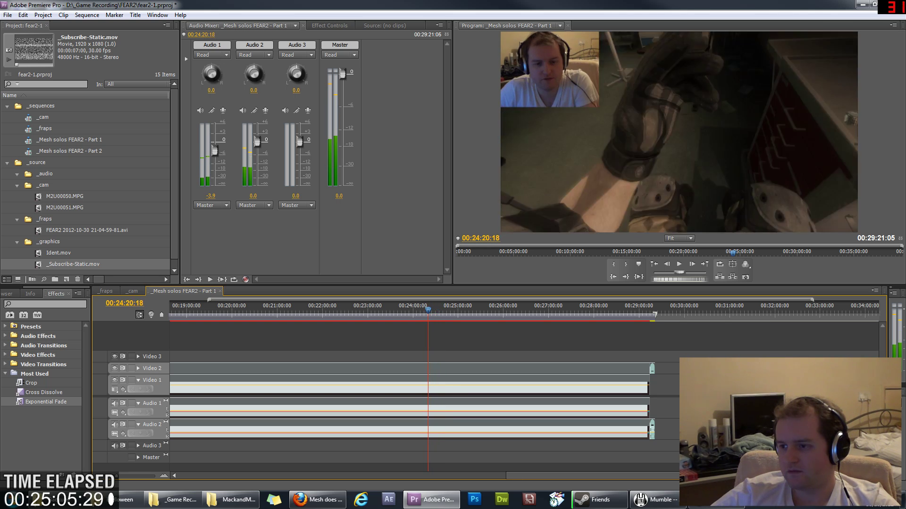
key(l)
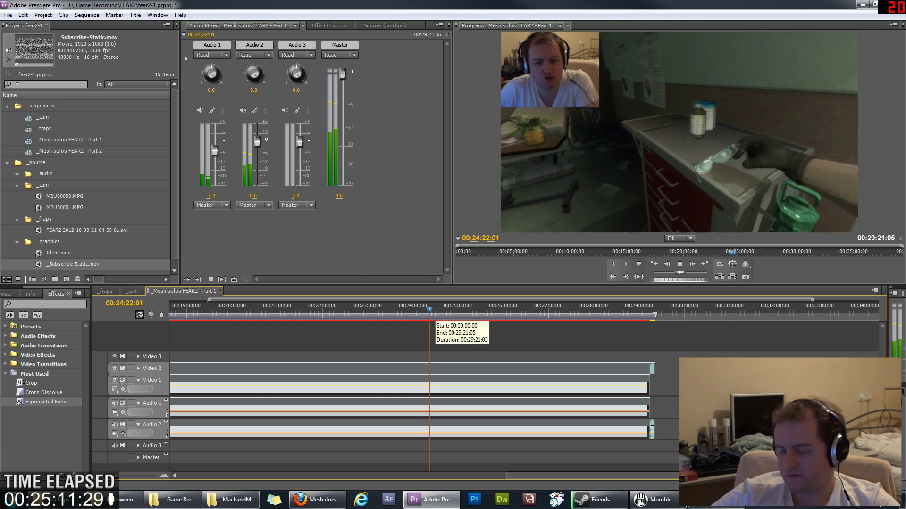
click(426, 309)
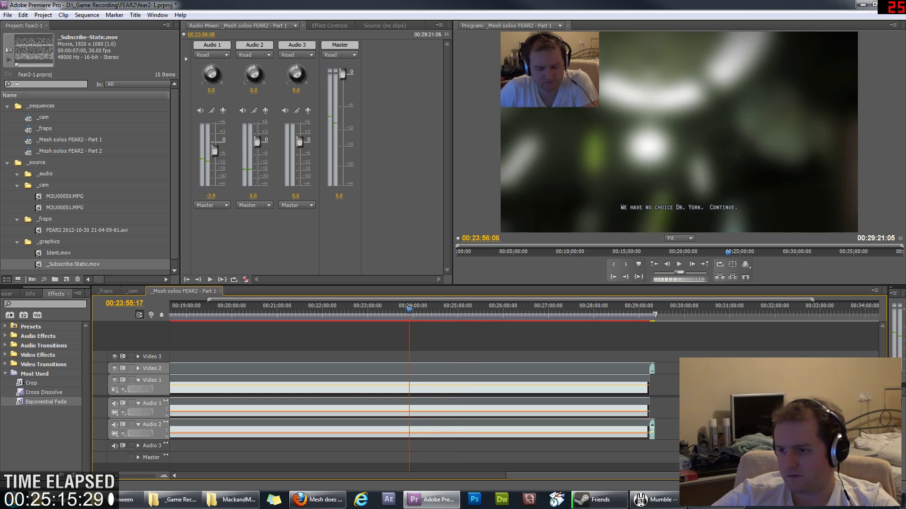
drag(405, 310, 432, 310)
key(j)
key(j)
key(j)
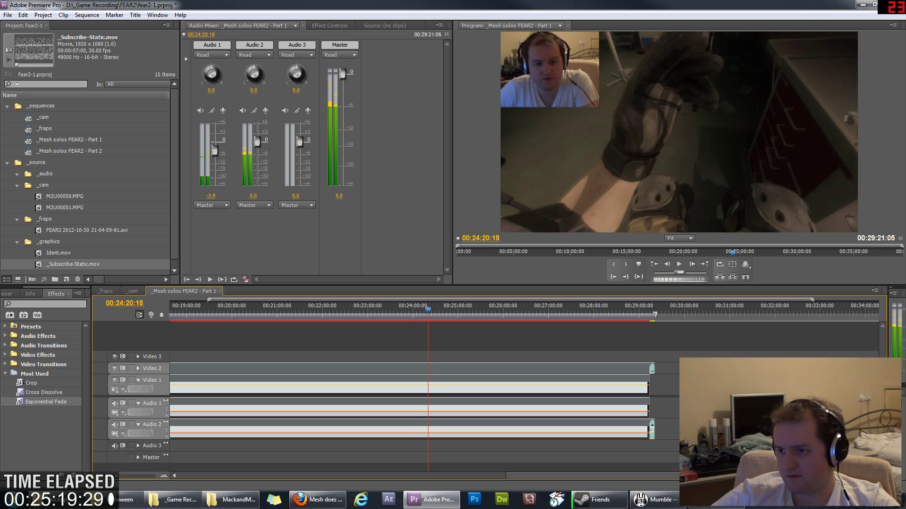
key(space)
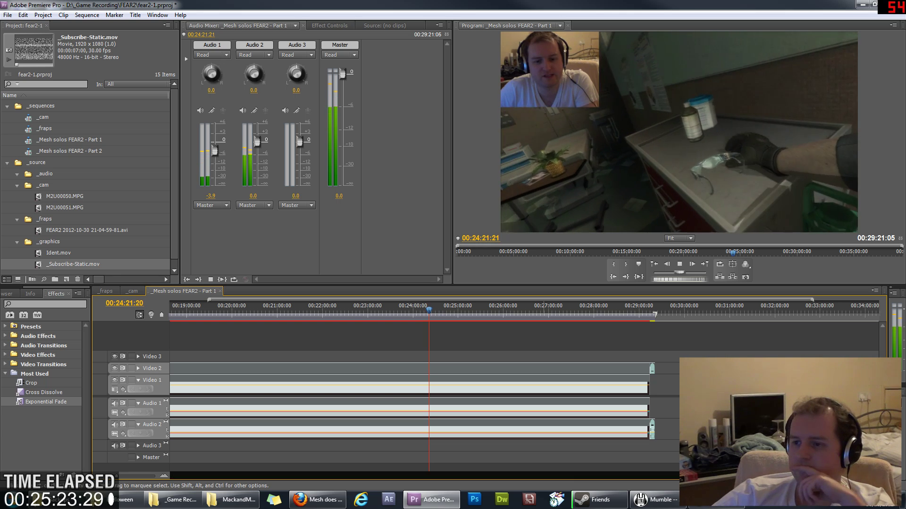
key(space)
Locate the F.E.A.R. 2 loading screen and split the clips on all used tracks at about 00:22:57.
scroll(425, 392, up, 3)
click(497, 310)
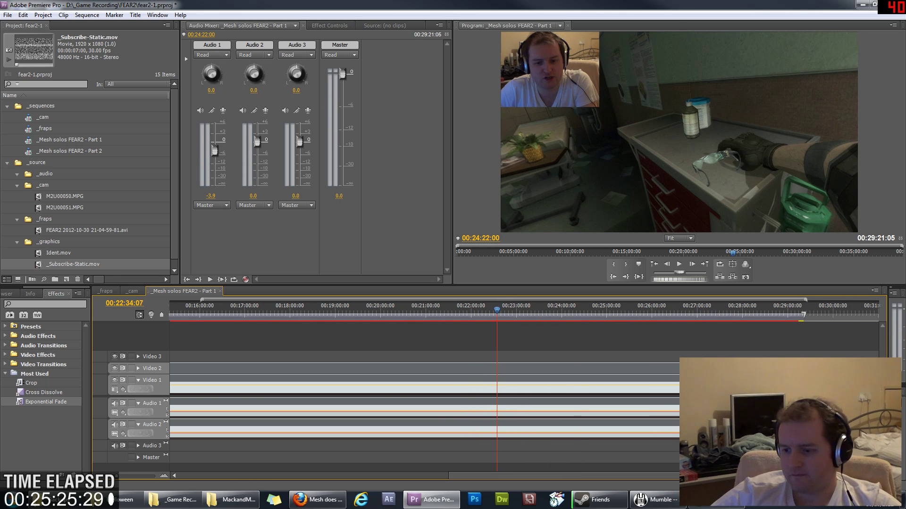
mouse_move(497, 310)
mouse_down()
mouse_move(476, 310)
mouse_move(525, 310)
mouse_move(514, 310)
mouse_up()
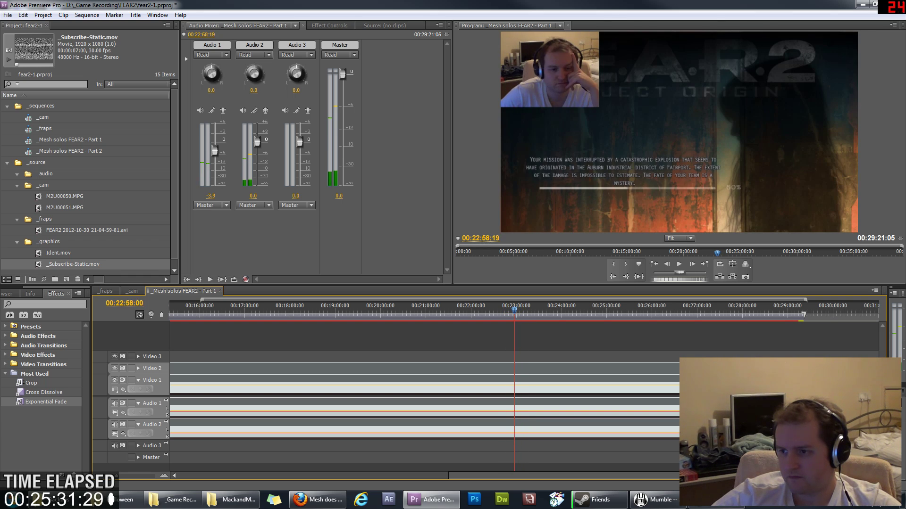
key(space)
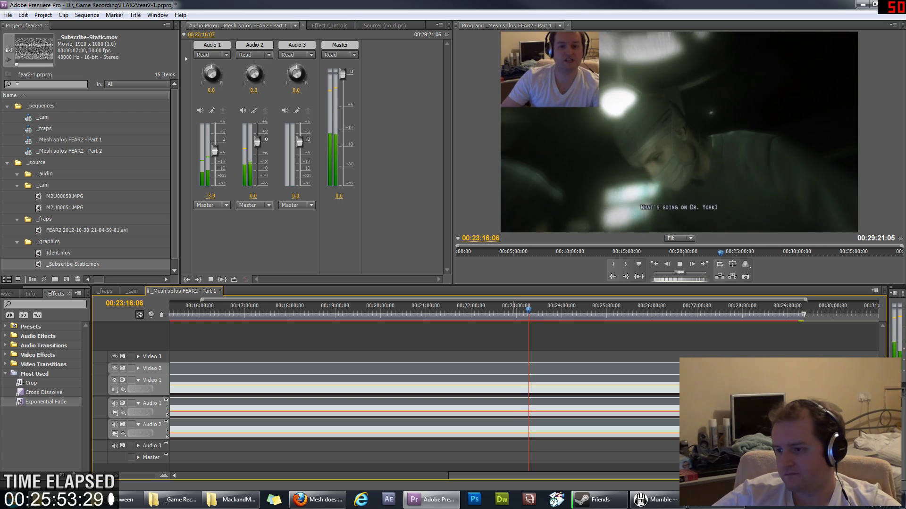
key(space)
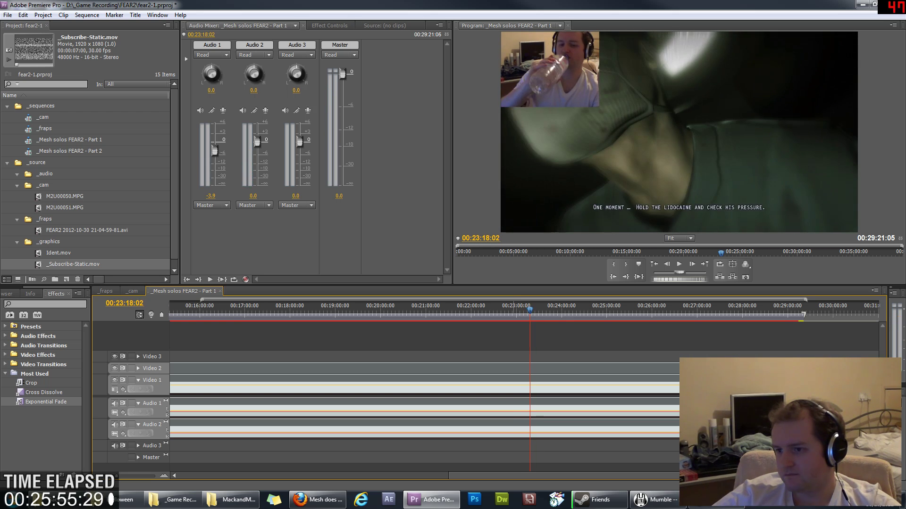
drag(530, 309, 502, 310)
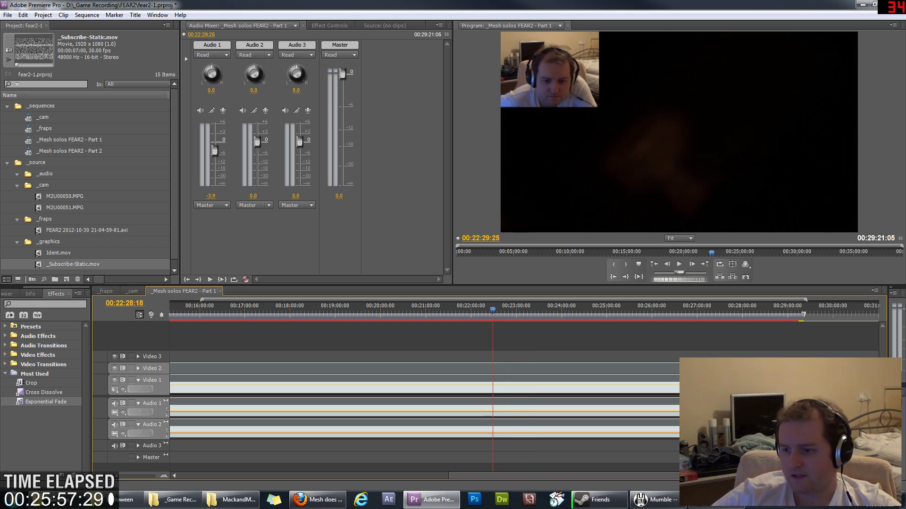
key(space)
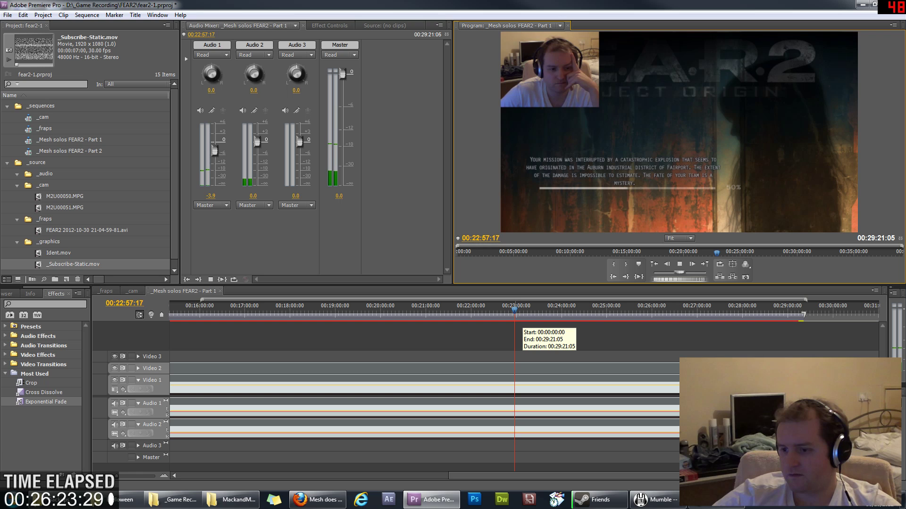
click(512, 310)
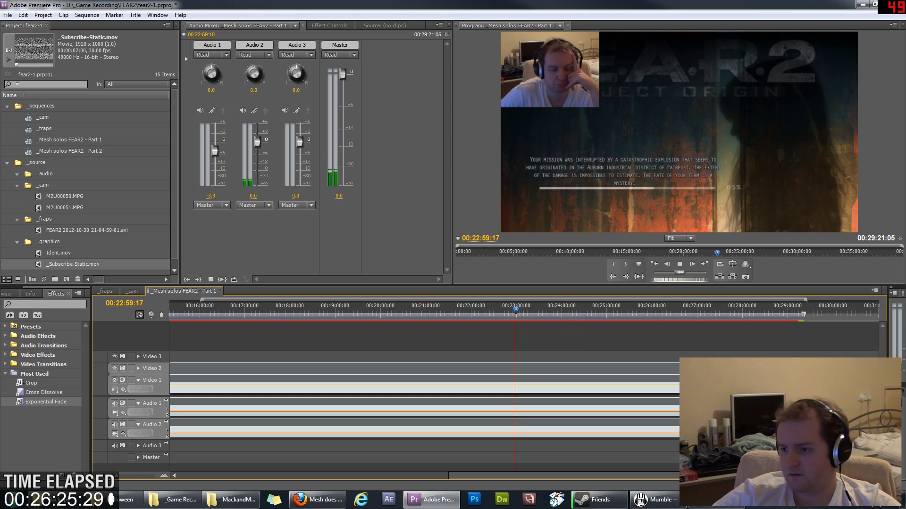
drag(512, 309, 521, 309)
key(ctrl+shift+k)
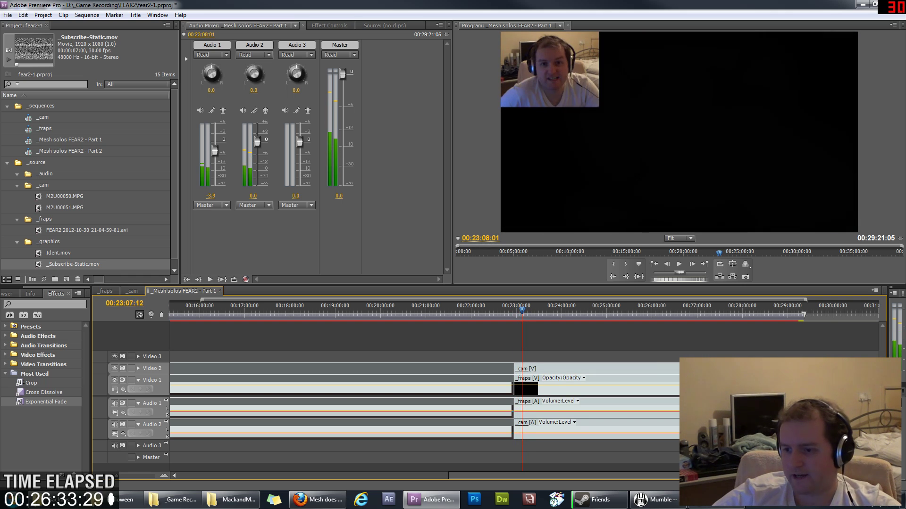
Play on into the surgery cutscene and split the clips on all used tracks at 00:23:15:27.
key(space)
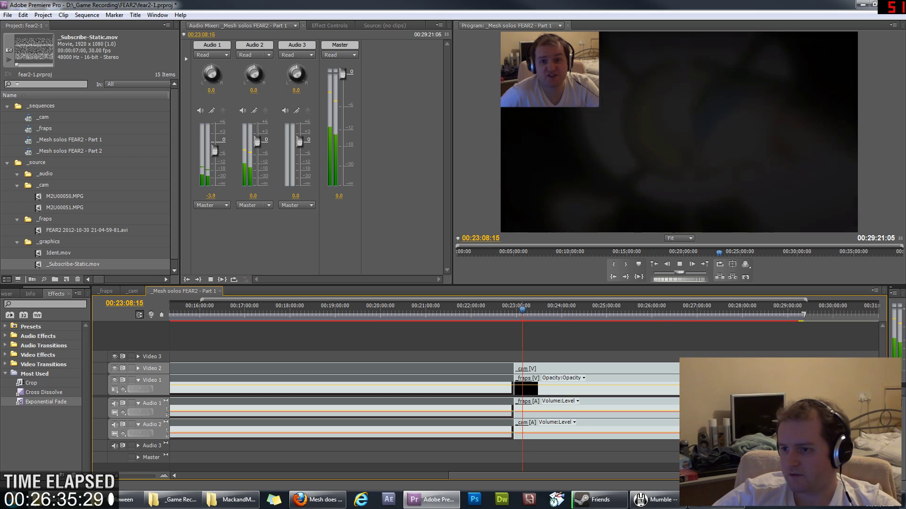
key(=)
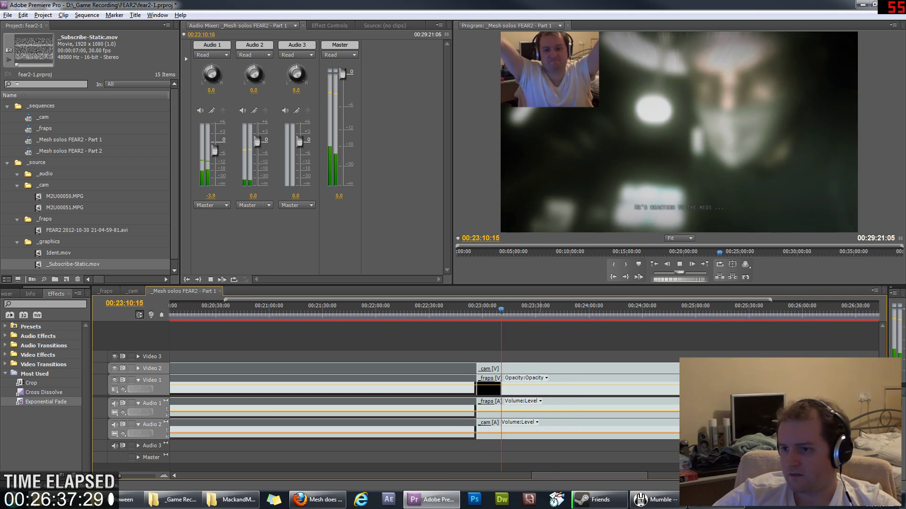
key(=)
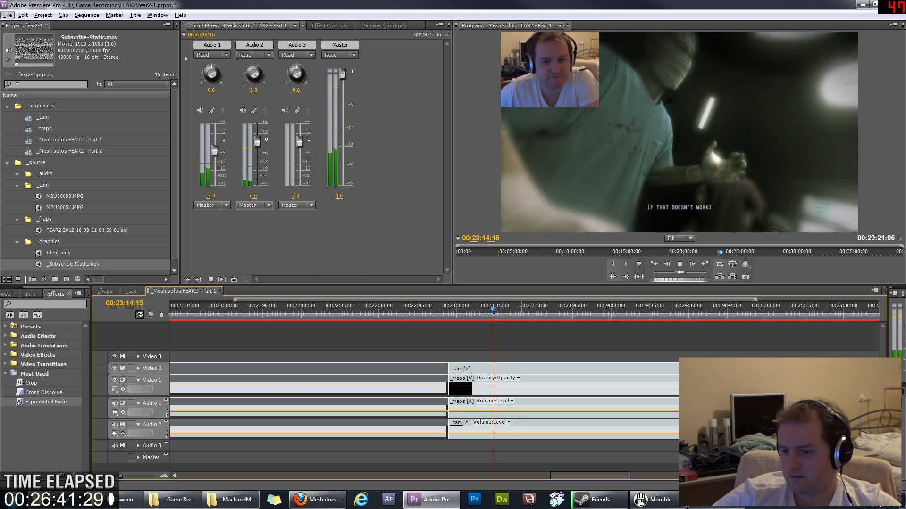
key(space)
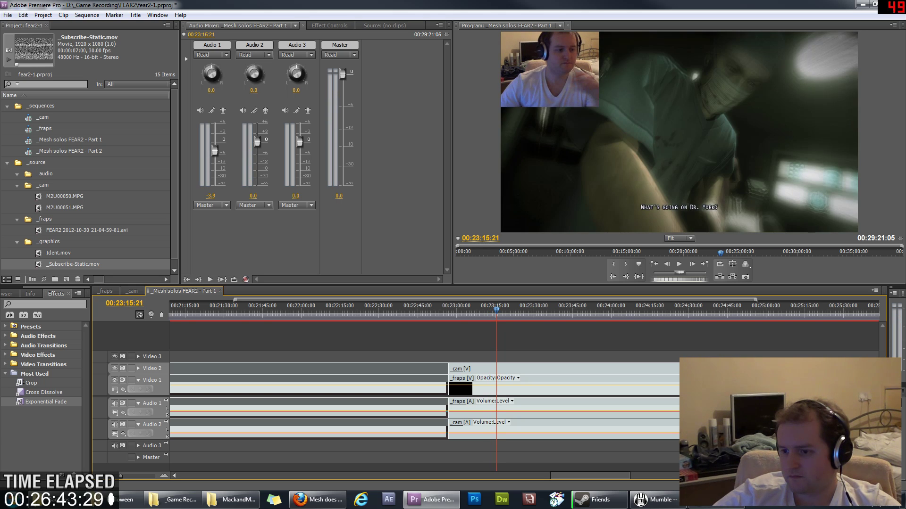
key(Right)
key(Right)
key(Right)
key(Right)
key(Right)
key(Right)
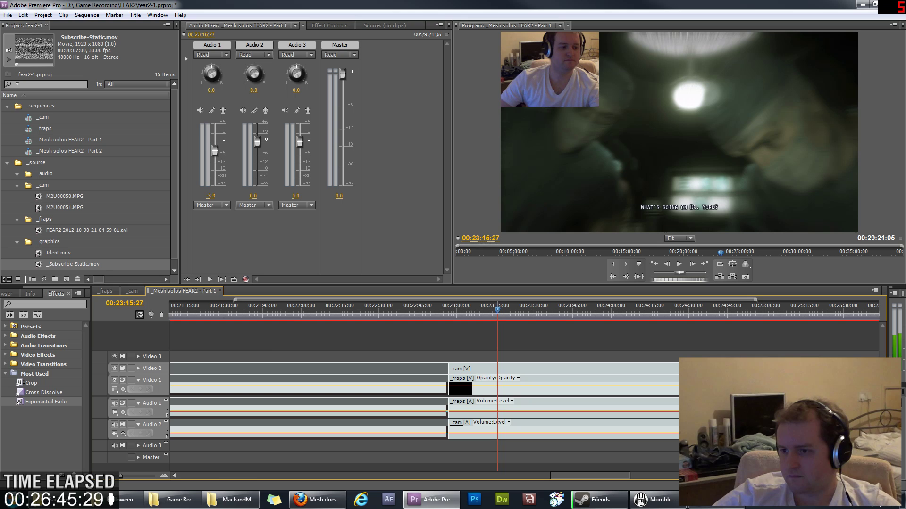
key(ctrl+k)
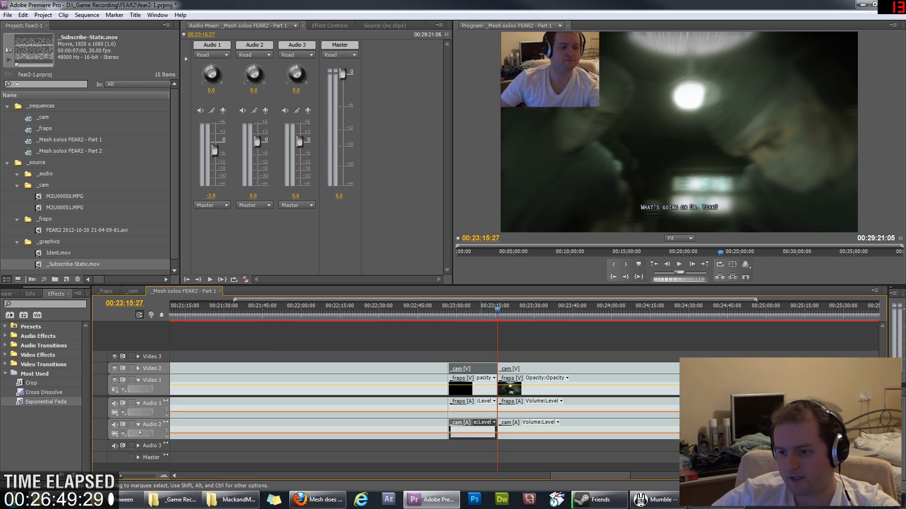
Delete the webcam segment over the loading screen and ripple-delete the first part of the loading-screen gameplay segment, split at 00:23:07:25.
key(Delete)
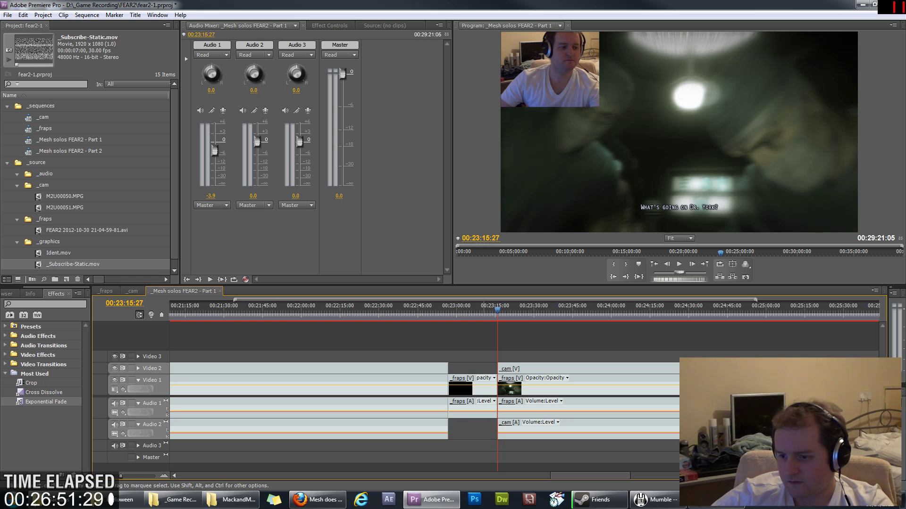
drag(497, 309, 476, 310)
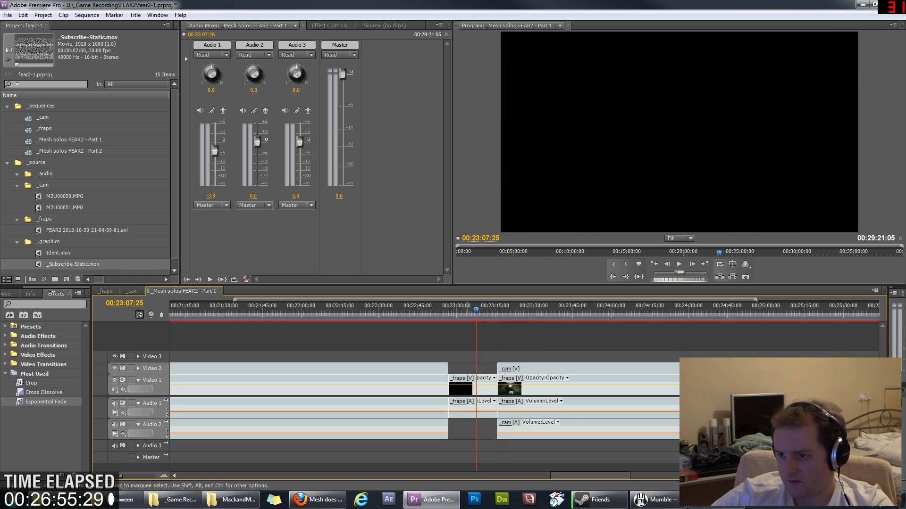
click(465, 388)
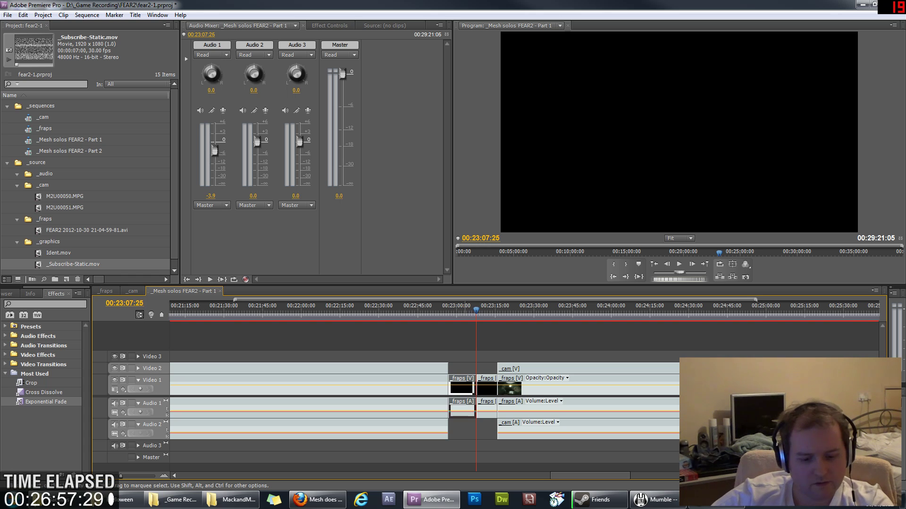
key(shift+Delete)
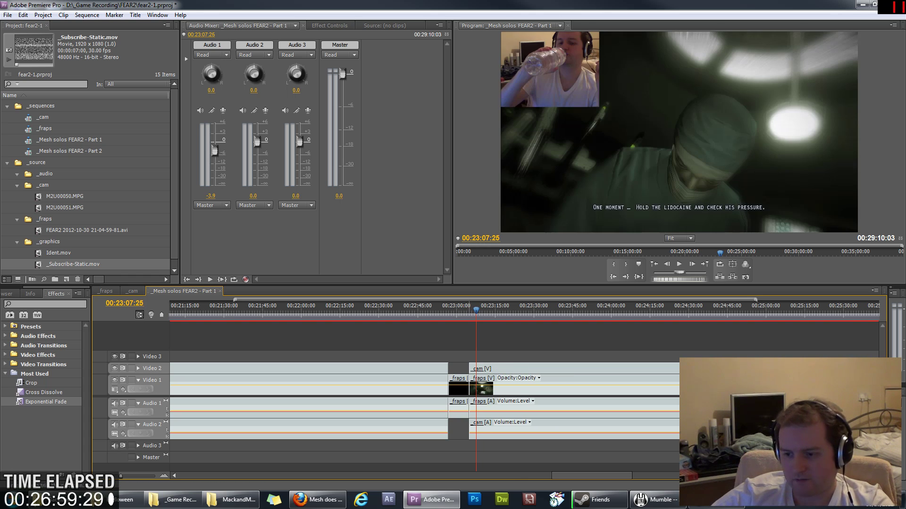
Add Cross Dissolve and Exponential Fade transitions to the webcam video and audio edges on both sides of the loading-screen gap.
click(438, 307)
key(space)
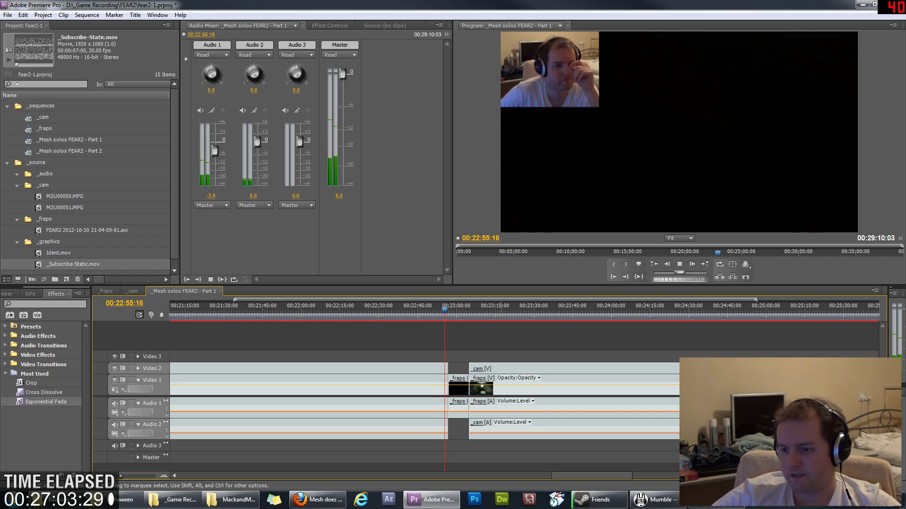
key(space)
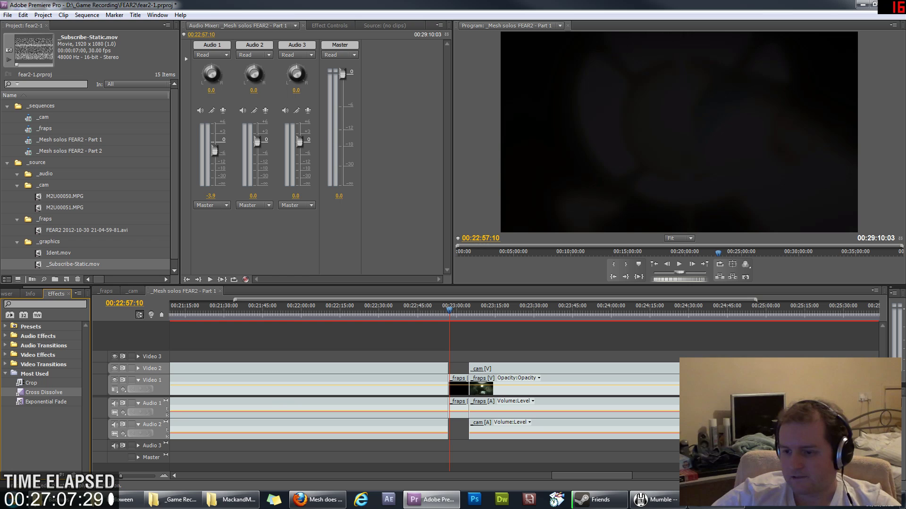
drag(43, 392, 446, 368)
click(45, 402)
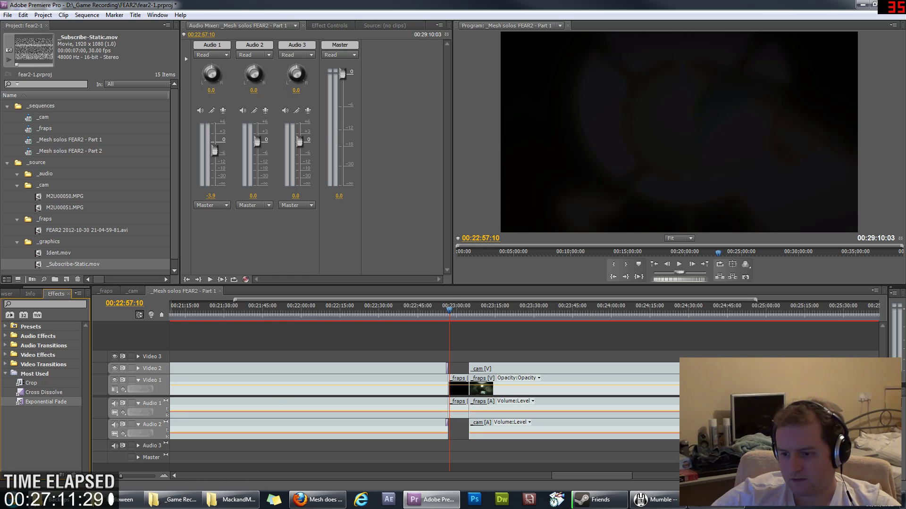
key(Up)
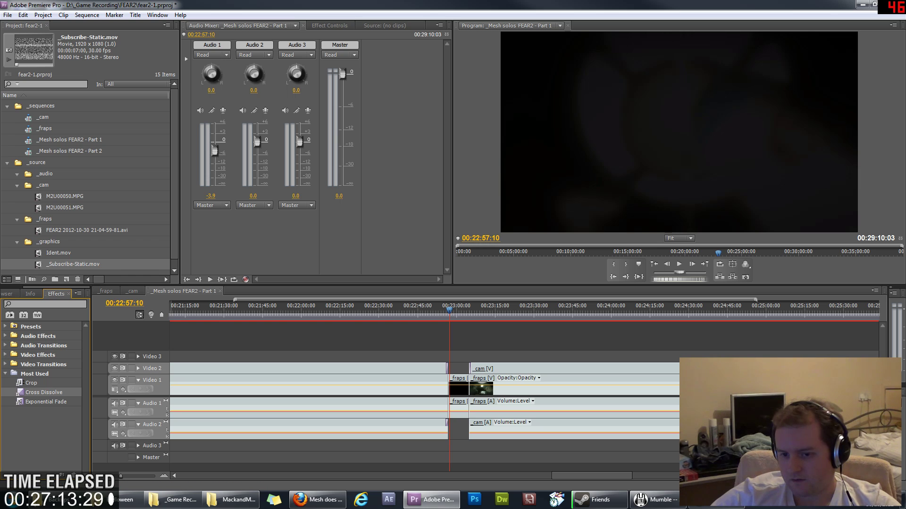
key(Down)
Play across the gap and trim the start of the second webcam clip to about 00:23:08:09.
key(space)
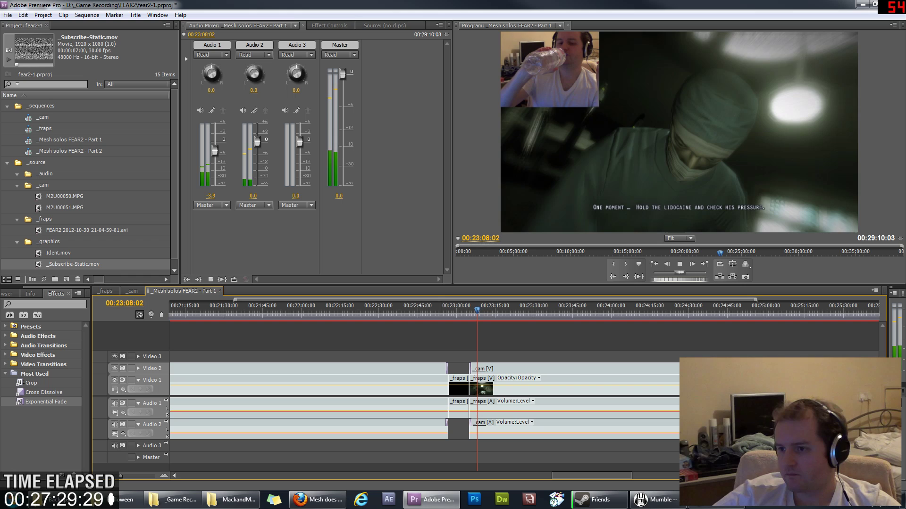
key(space)
drag(470, 370, 478, 370)
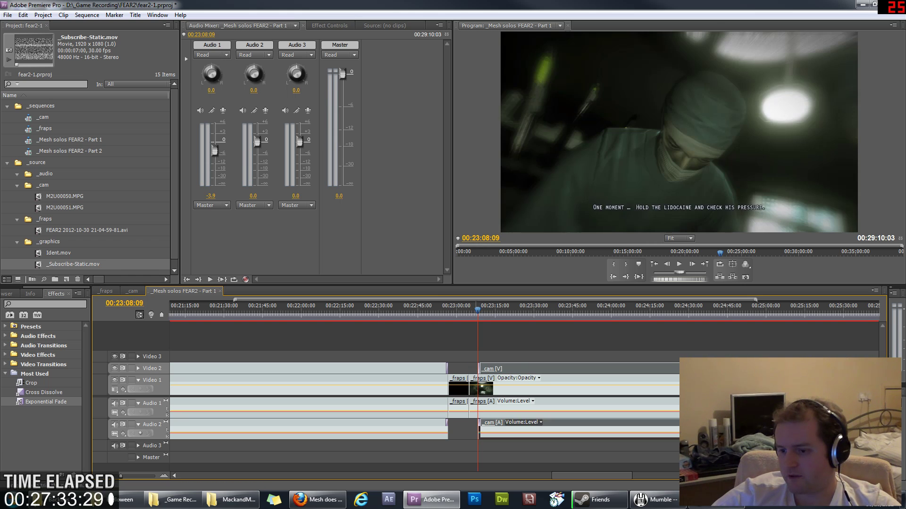
Review the surgery cutscene after the cut, then the Interval 02 recovery room gameplay up to about 00:24:36.
click(472, 310)
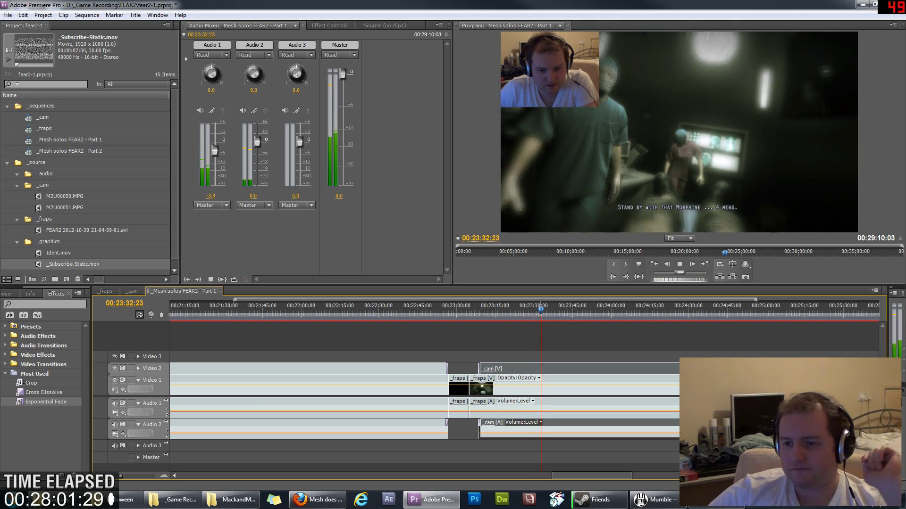
key(minus)
key(minus)
key(minus)
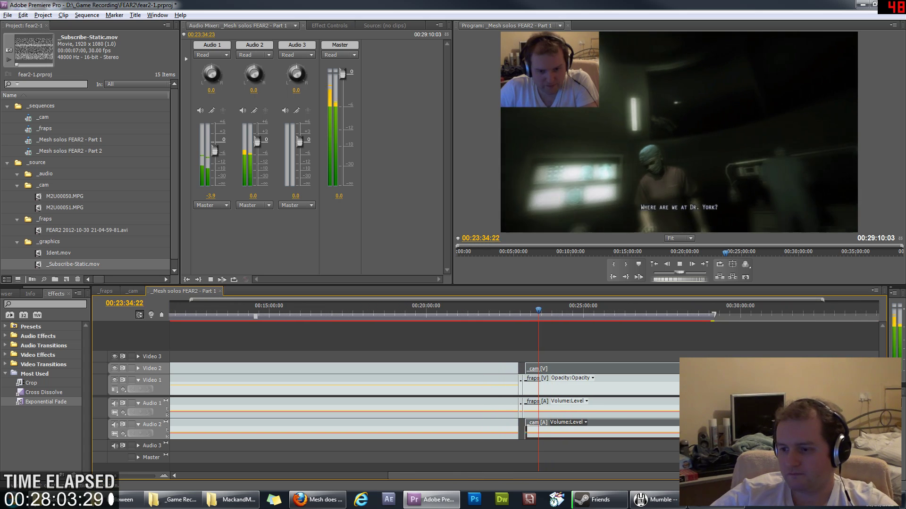
key(minus)
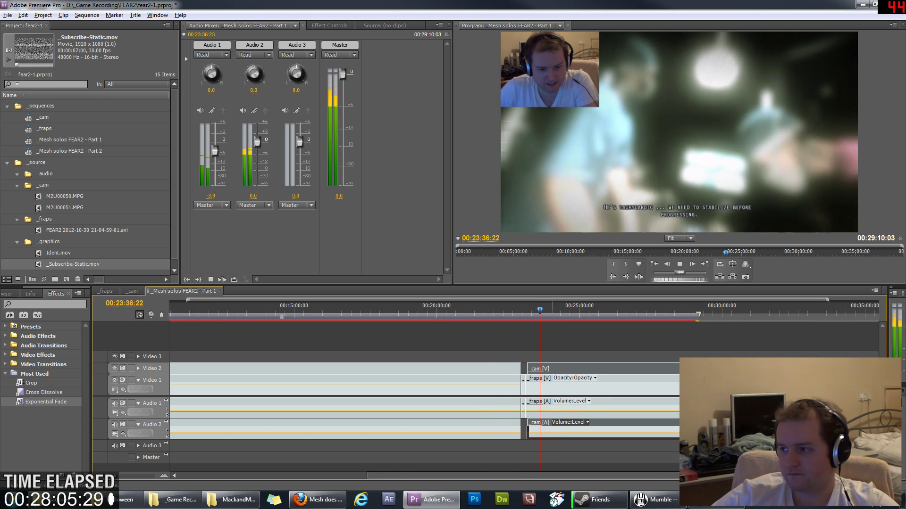
key(equal)
key(equal)
drag(512, 310, 525, 310)
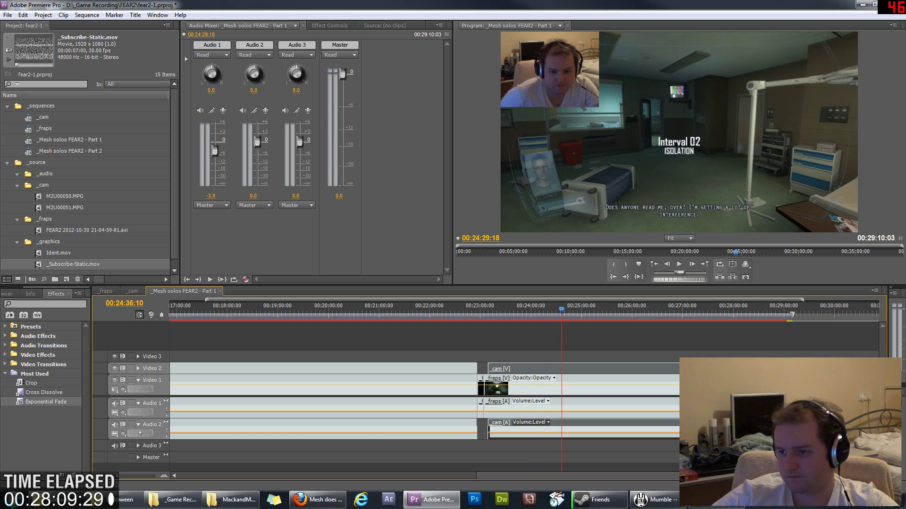
key(space)
drag(555, 310, 542, 309)
key(space)
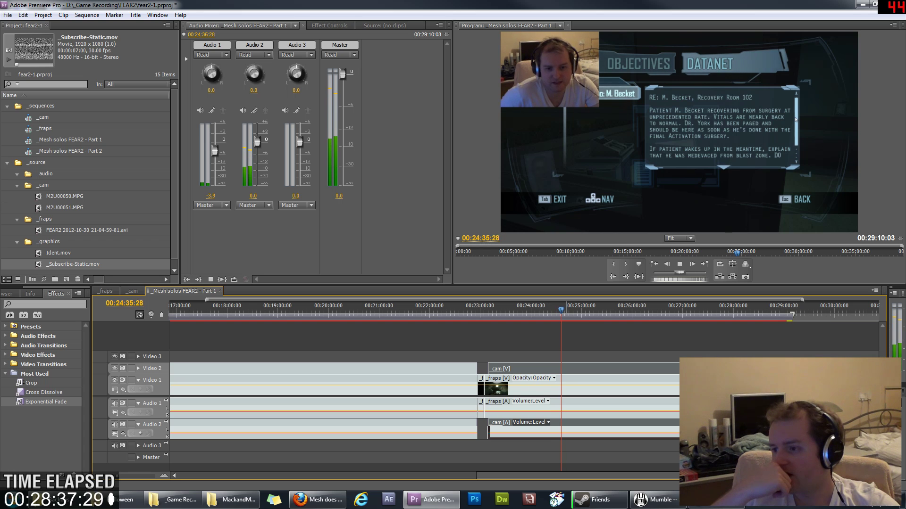
Skim the bathroom and hallway gameplay from about 00:24:57 to 00:25:18, returning to the hallway moment near 00:25:16.
drag(562, 310, 580, 310)
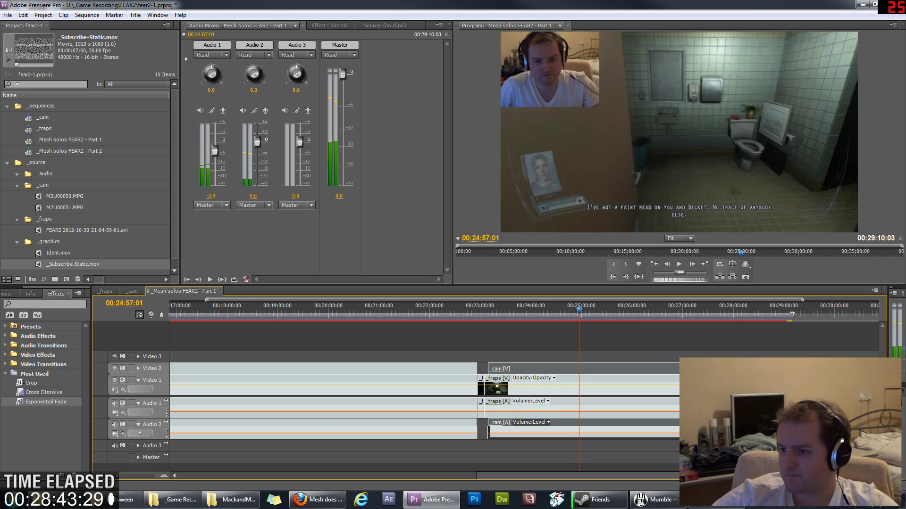
key(l)
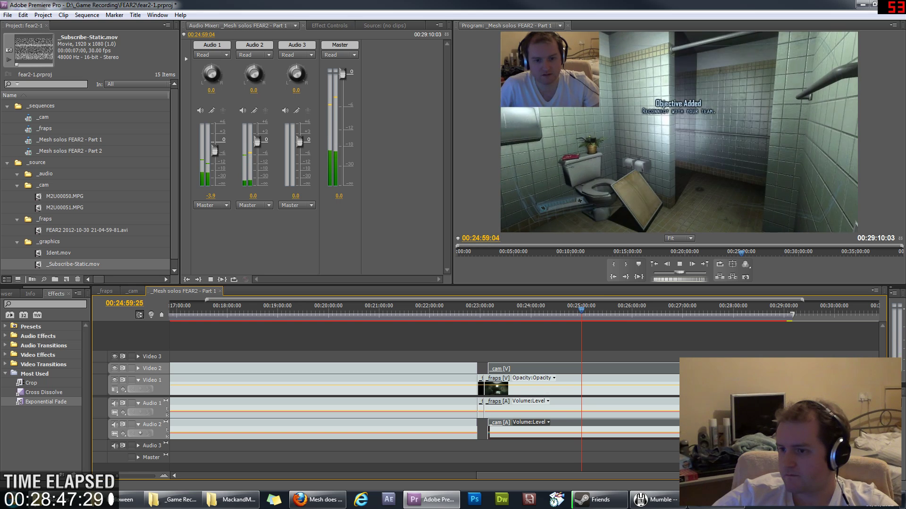
drag(581, 310, 587, 310)
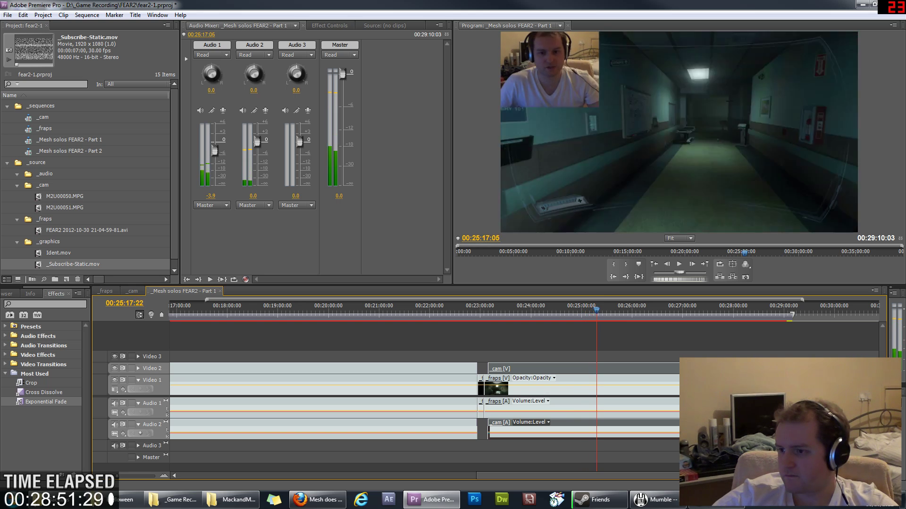
key(j)
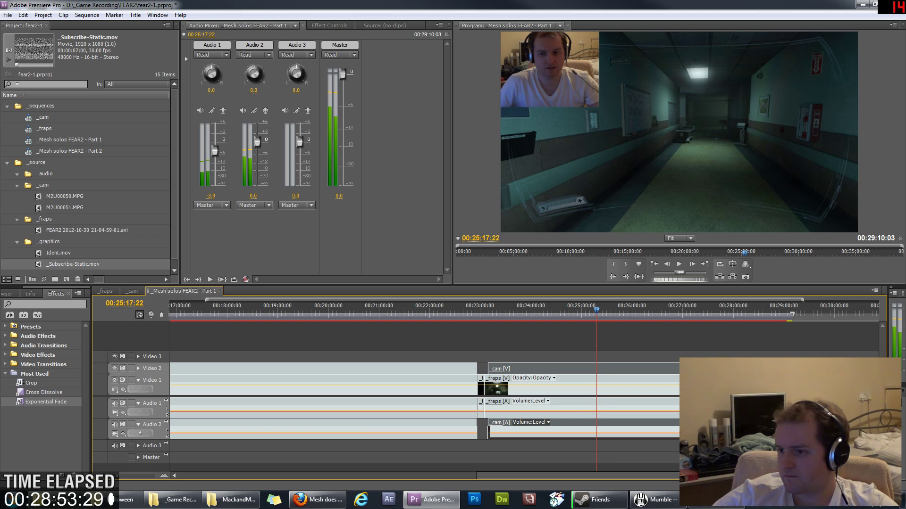
key(space)
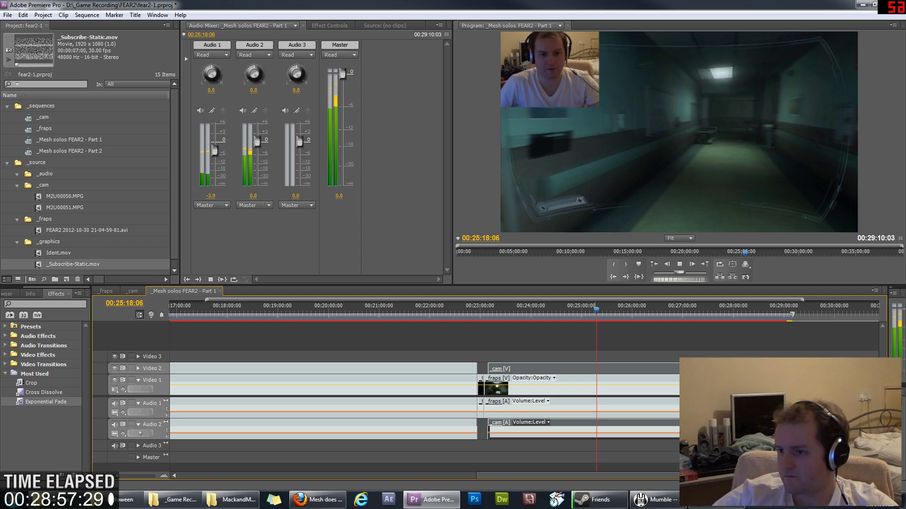
key(j)
key(k)
click(594, 310)
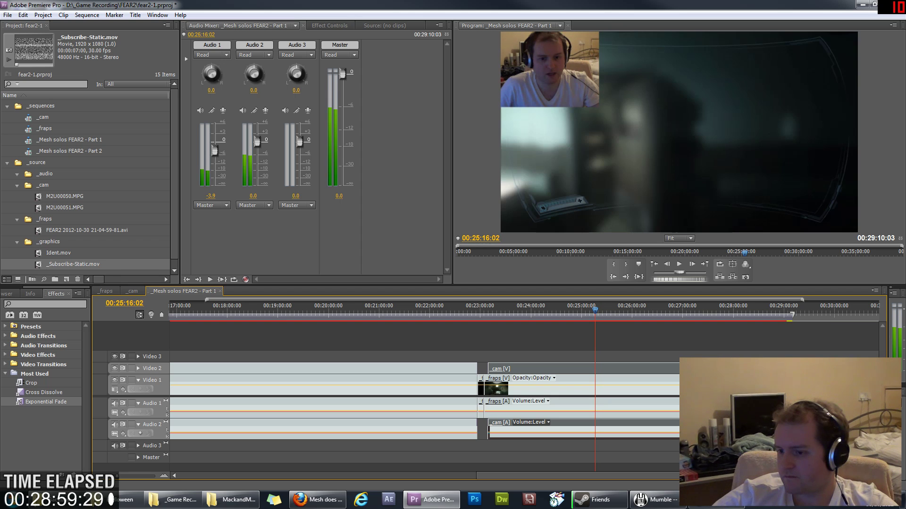
Replay the hallway approach from about 00:25:10 to 00:25:16.
scroll(602, 339, up, 2)
key(=)
key(=)
key(=)
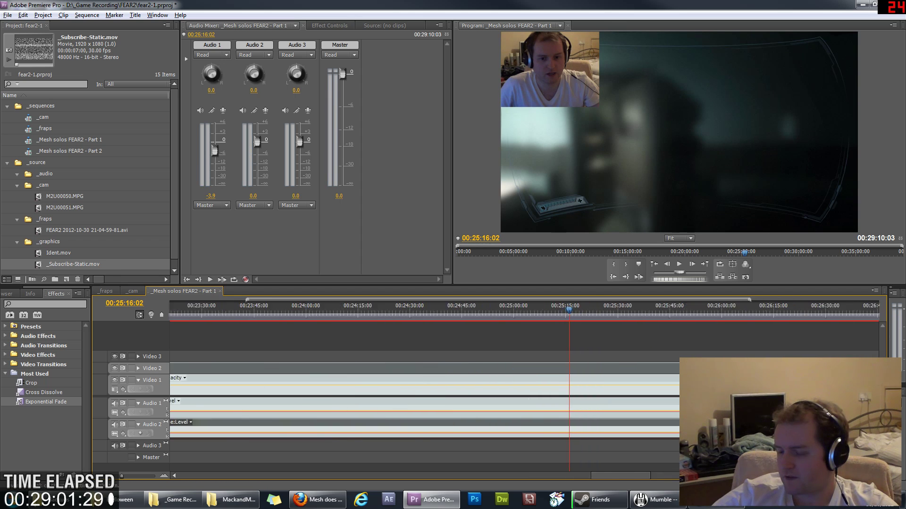
key(j)
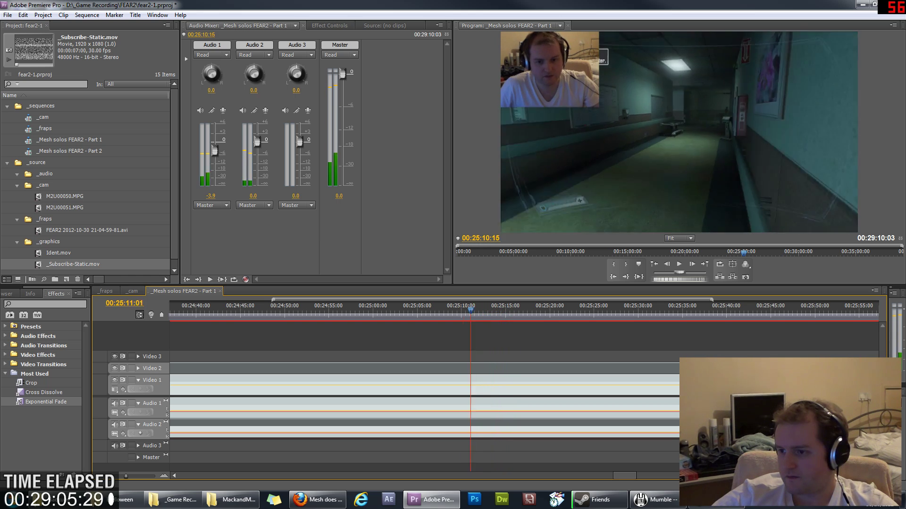
key(l)
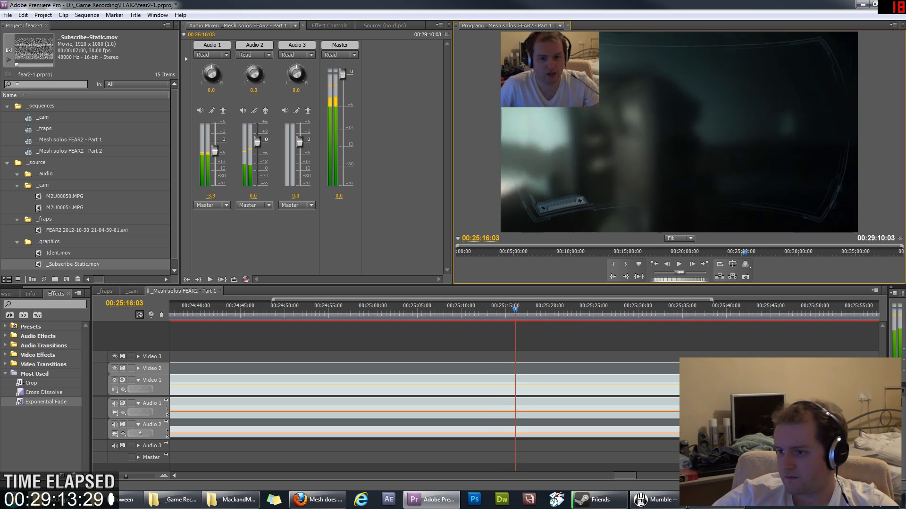
Step frame by frame through the hallway flash between about 00:25:16:03 and 00:25:16:24.
key(Left)
key(Left)
key(Left)
key(Left)
key(Left)
key(Left)
key(Left)
key(Left)
key(Left)
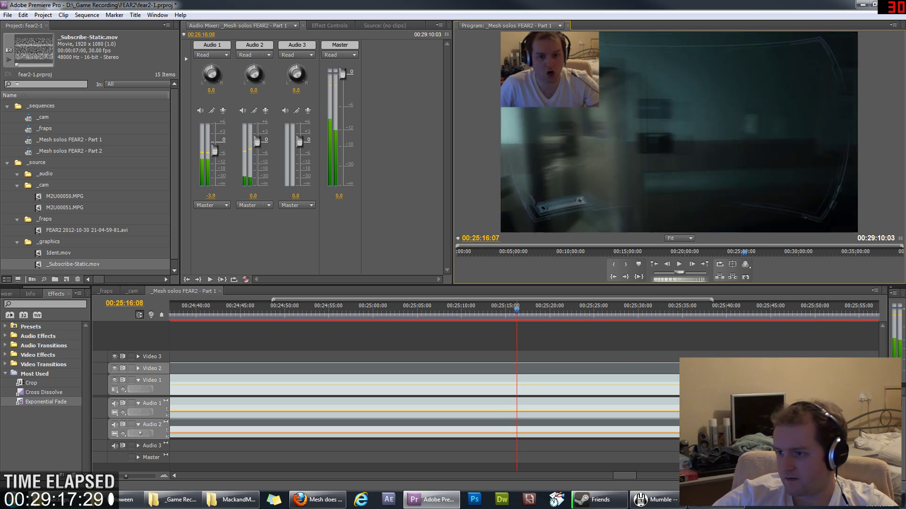
key(Left)
key(Left)
key(Left)
key(Left)
key(Left)
key(Left)
key(Left)
key(Left)
key(Left)
key(Left)
key(Left)
key(Left)
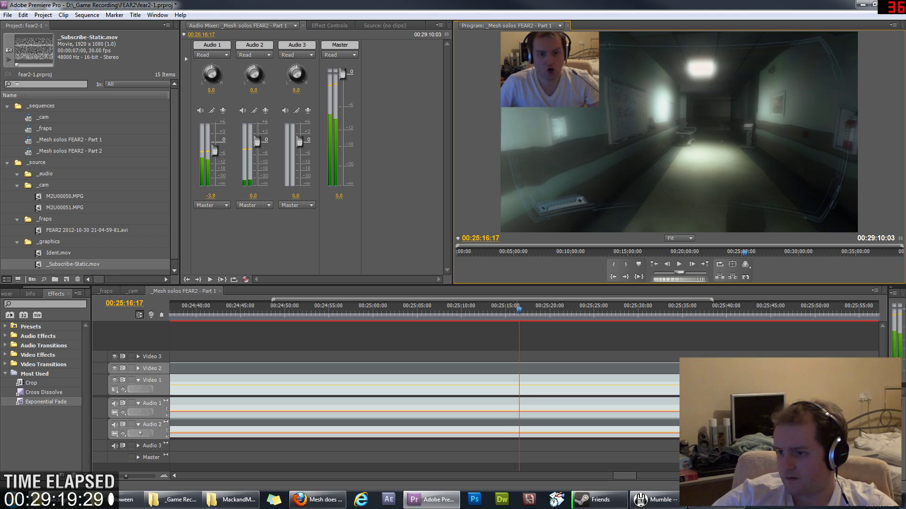
key(Right)
key(Right)
key(Right)
key(Right)
key(Right)
key(Right)
key(Right)
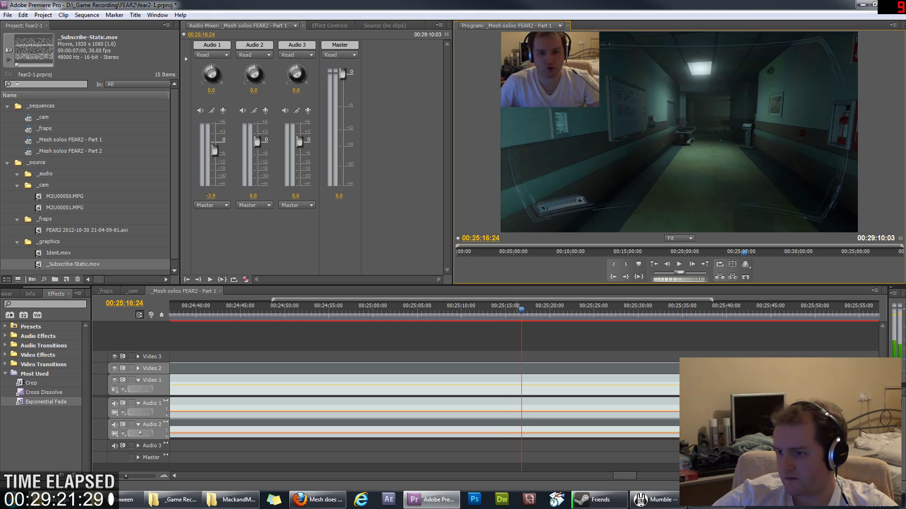
key(Left)
key(Left)
key(Left)
key(Left)
key(Left)
key(Left)
key(Left)
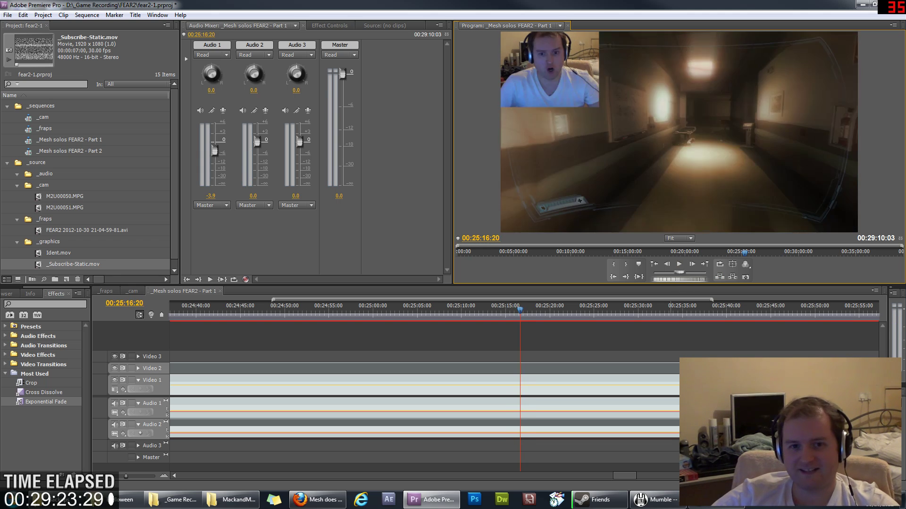
Review the hallway gameplay up to about 00:25:31, then skim 00:26:33 to 00:27:32 and replay the bloodstained office from about 00:26:40.
key(j)
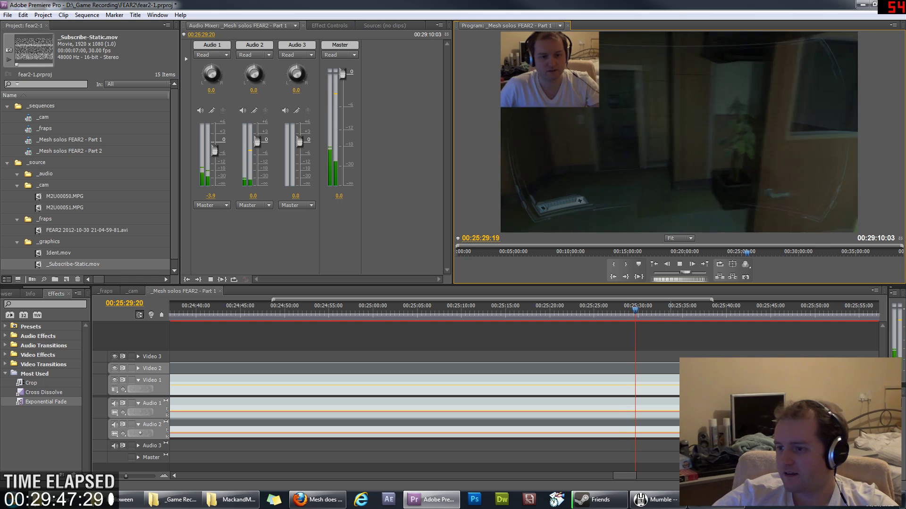
key(space)
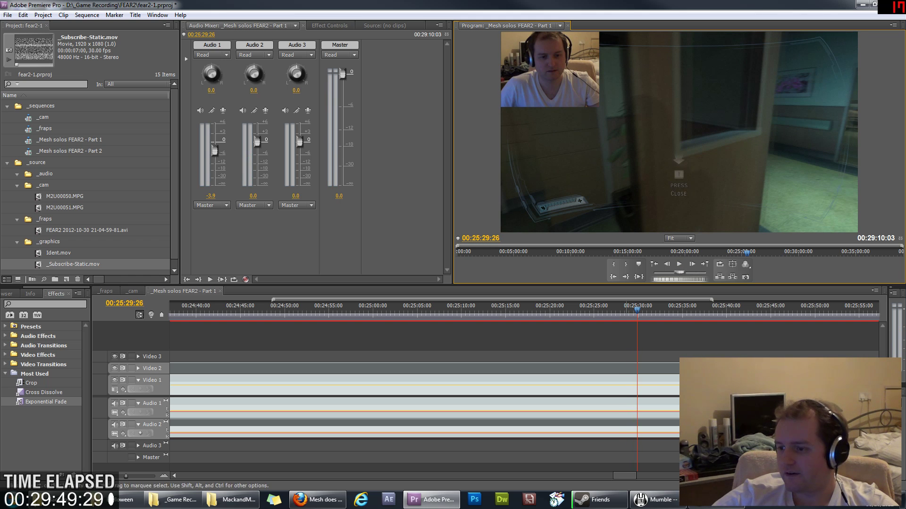
key(space)
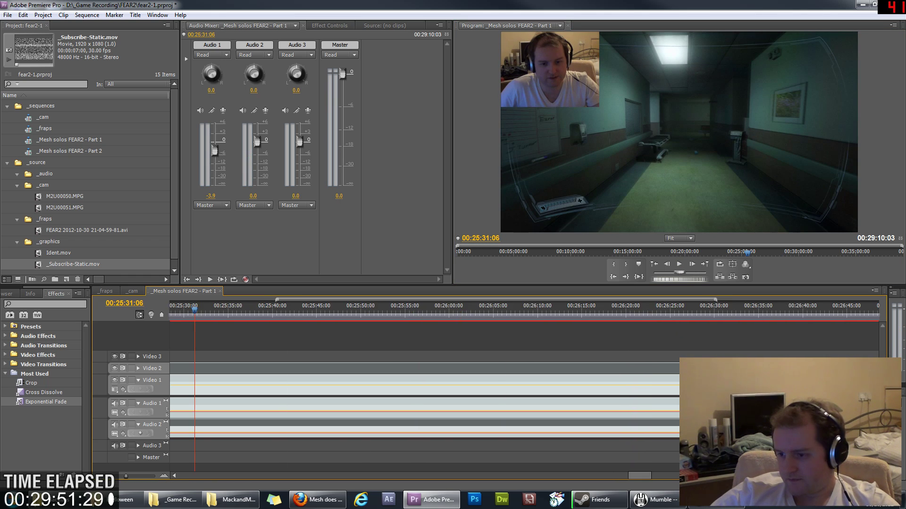
key(minus)
key(minus)
key(minus)
key(minus)
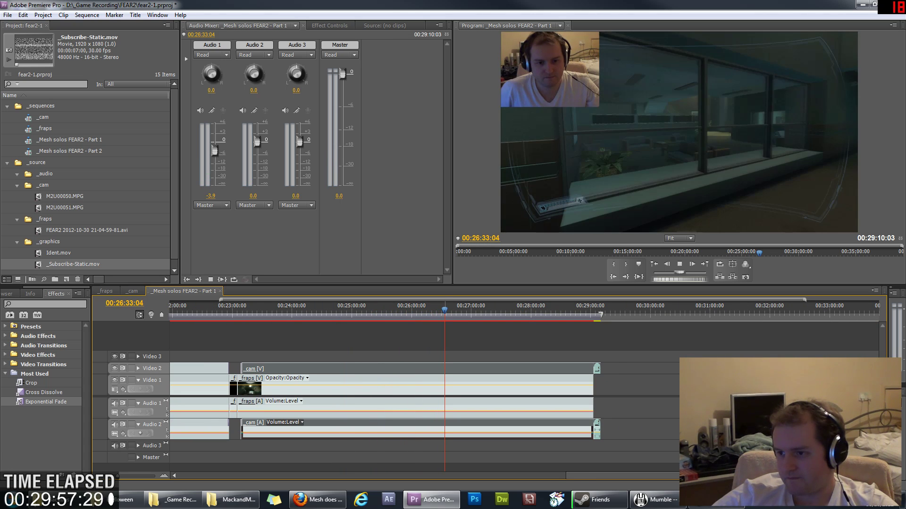
key(l)
key(l)
key(l)
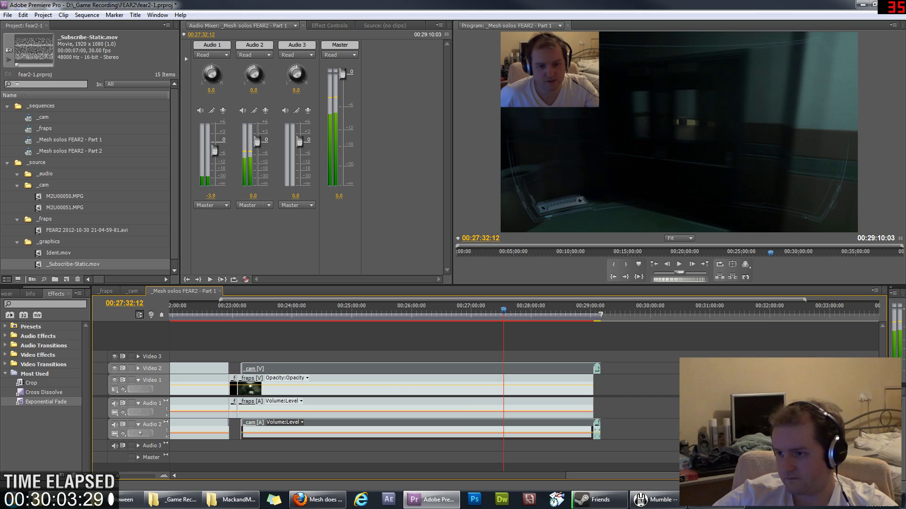
click(471, 309)
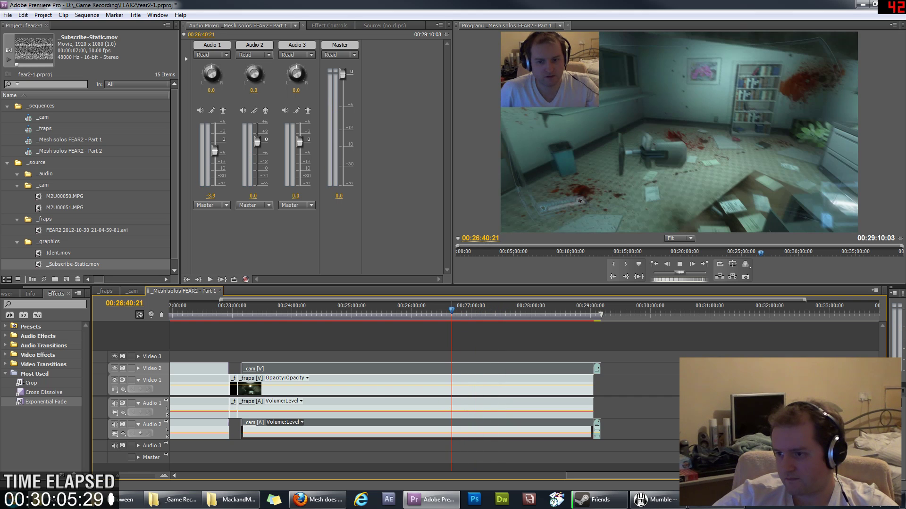
key(l)
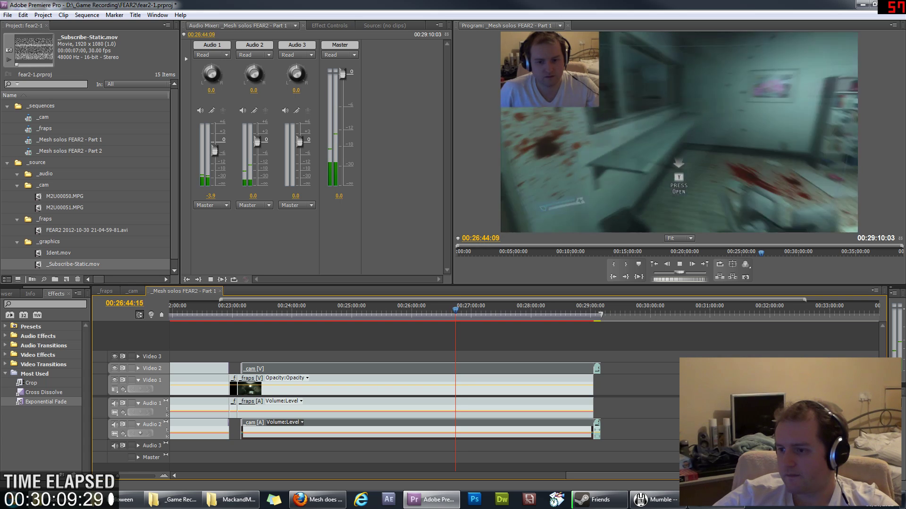
Skim the remaining Part 1 gameplay from about 00:26:44 through the Datanet notes to the Subscribe graphic near 00:29:05.
click(461, 309)
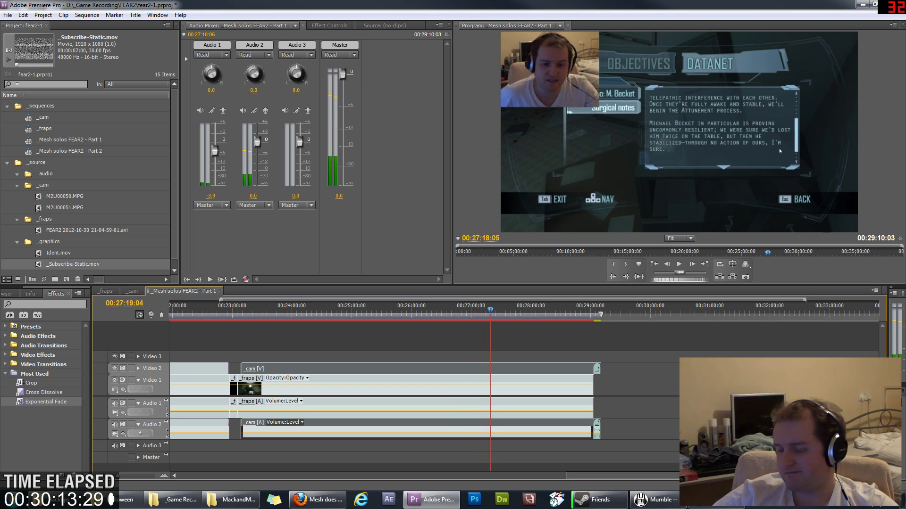
mouse_move(490, 309)
mouse_down()
mouse_move(509, 310)
mouse_move(486, 310)
mouse_up()
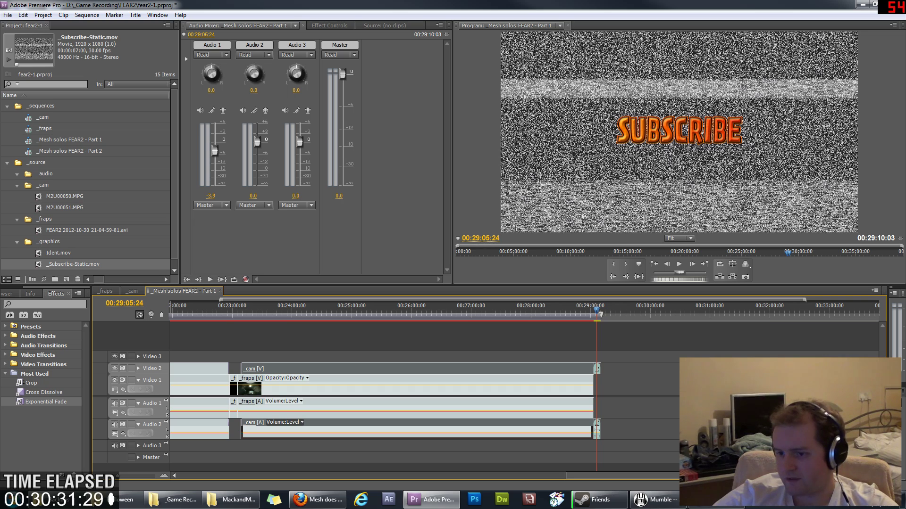
Open the Part 2 sequence, then return to the Part 1 sequence and open its media export settings.
double_click(69, 151)
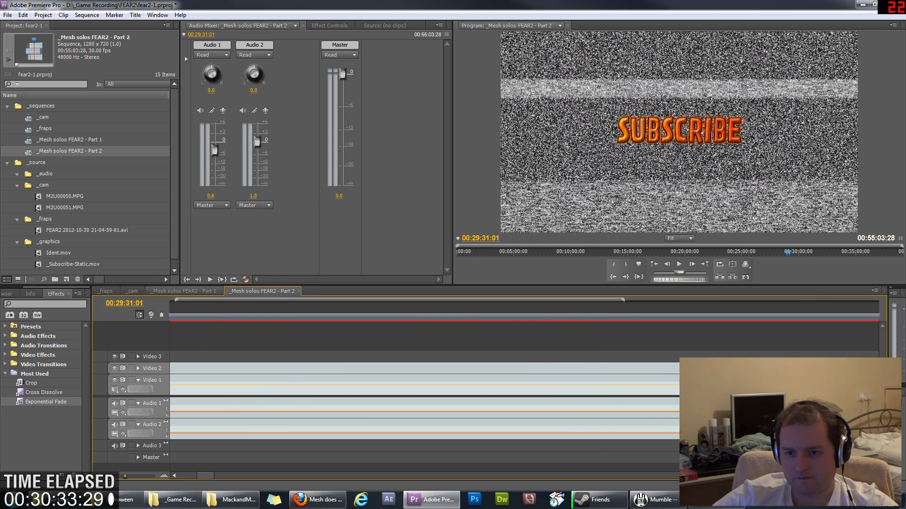
click(183, 291)
click(7, 15)
mouse_move(71, 220)
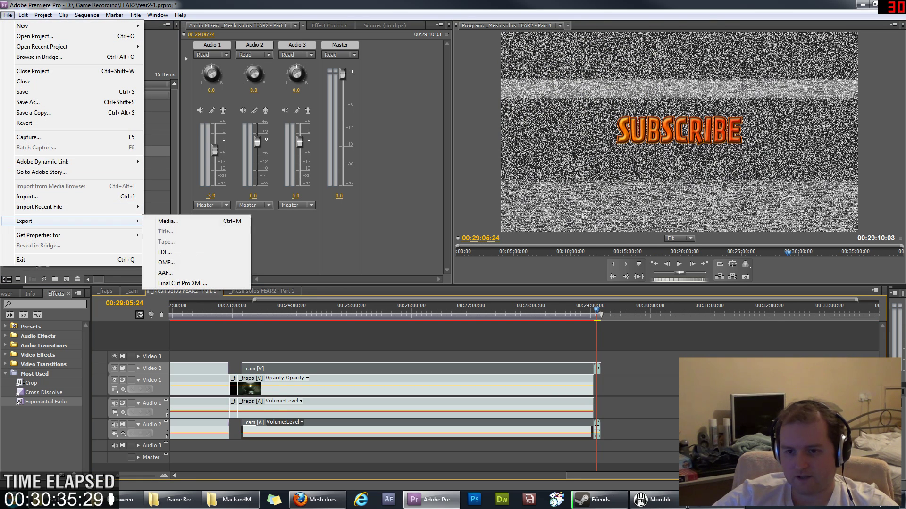
click(168, 220)
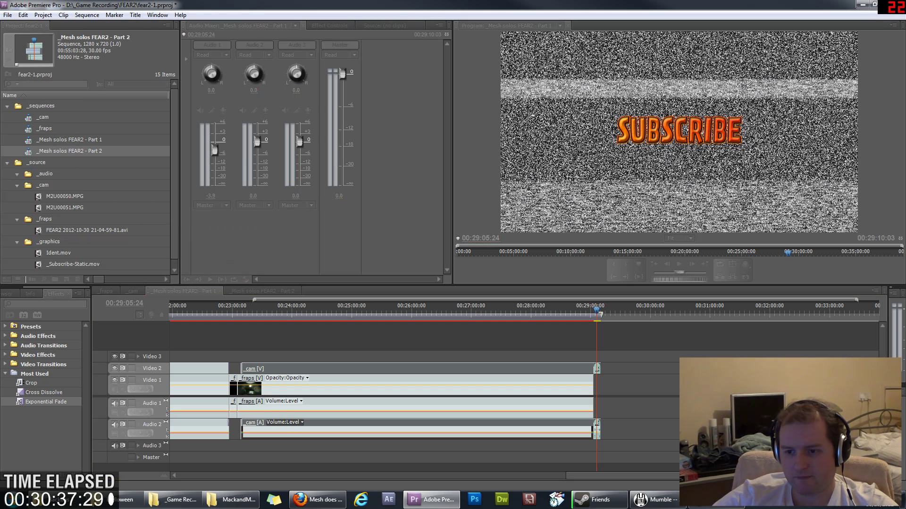
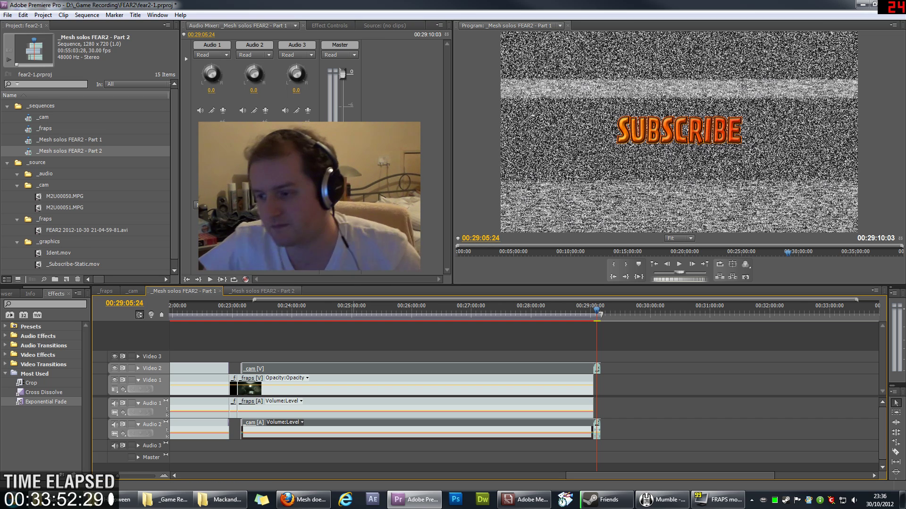
In the Part 2 sequence, delete the first-half cam and fraps clips and move the remaining clips up against Ident.mov.
click(262, 291)
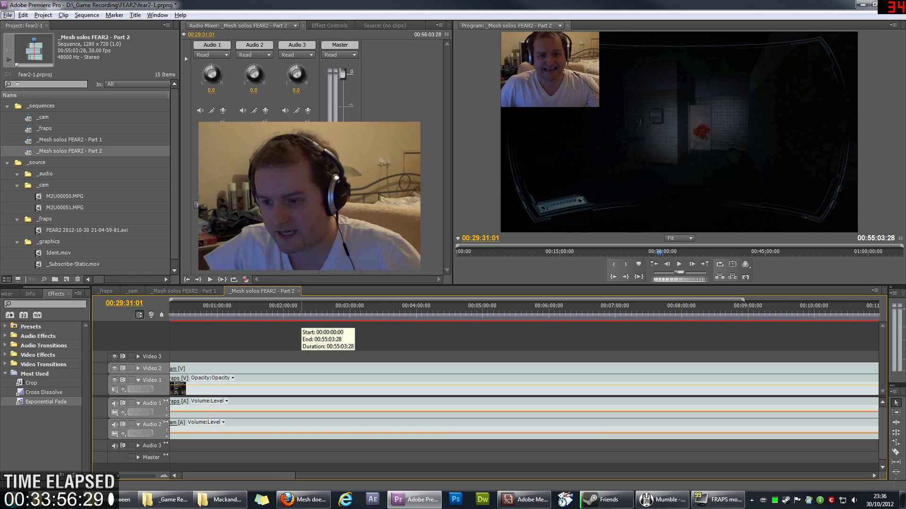
scroll(301, 317, down, 9)
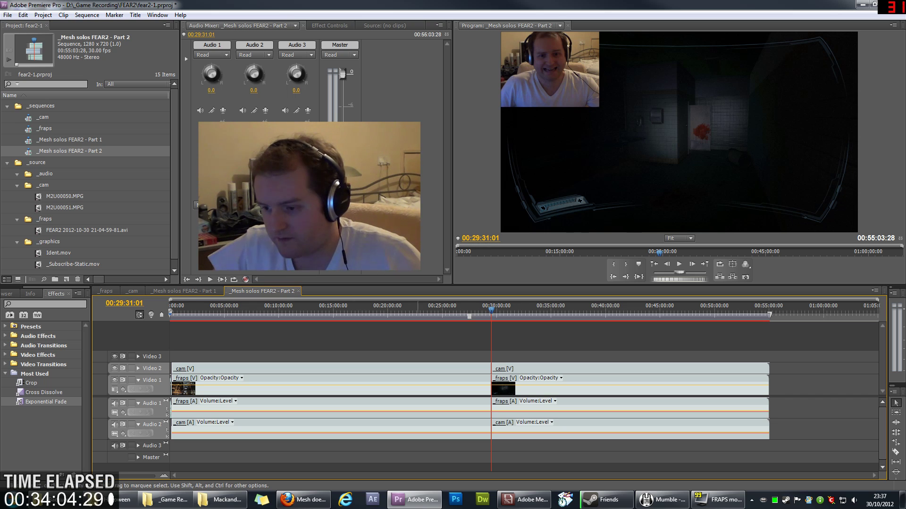
drag(271, 351, 339, 414)
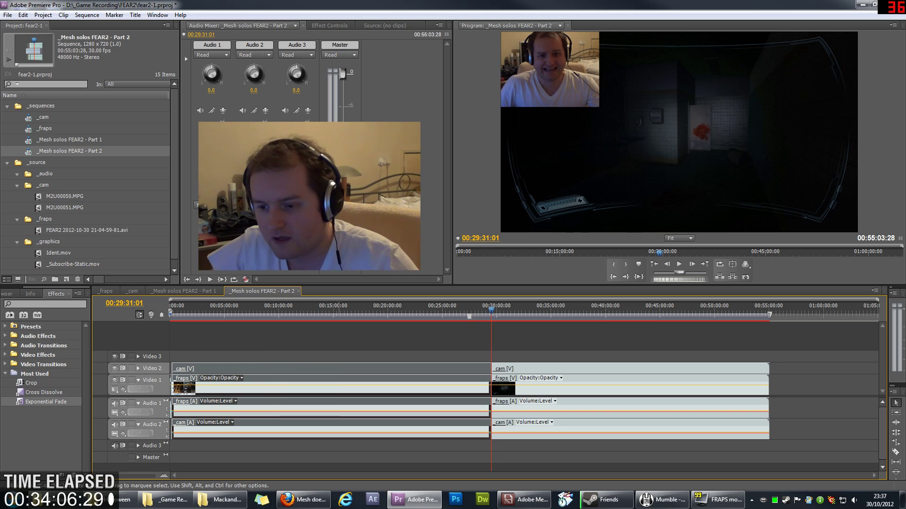
key(Delete)
drag(459, 354, 514, 431)
drag(515, 371, 193, 370)
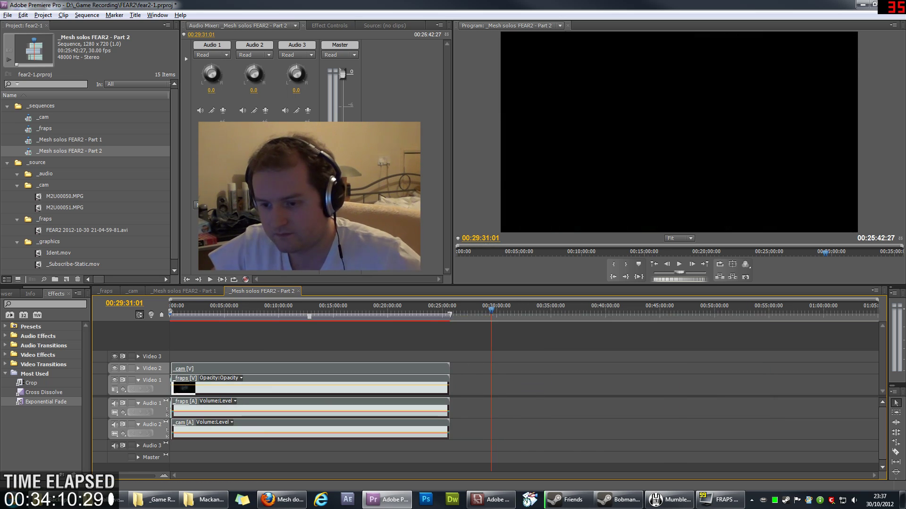
Add Cross Dissolves to the starts of both video clips and Exponential Fades to both audio clips, keeping them directly after Ident.mov.
scroll(171, 378, up, 7)
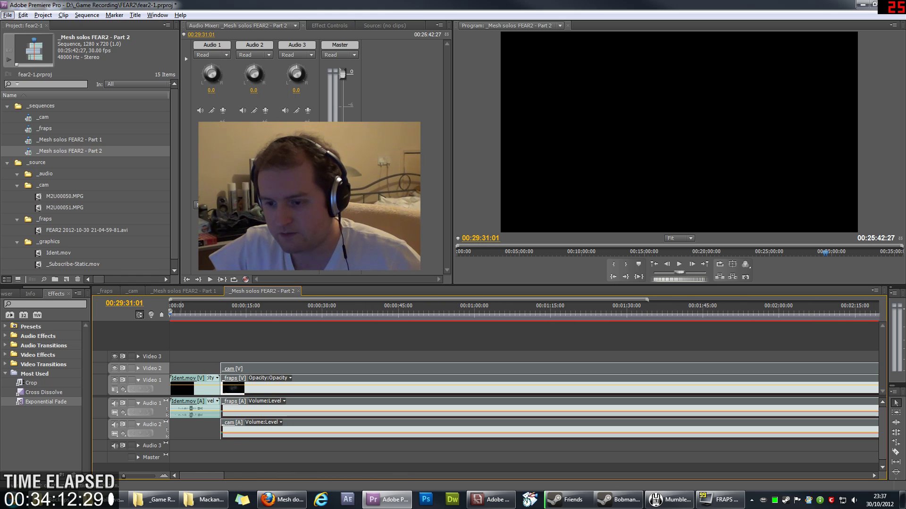
drag(234, 369, 253, 369)
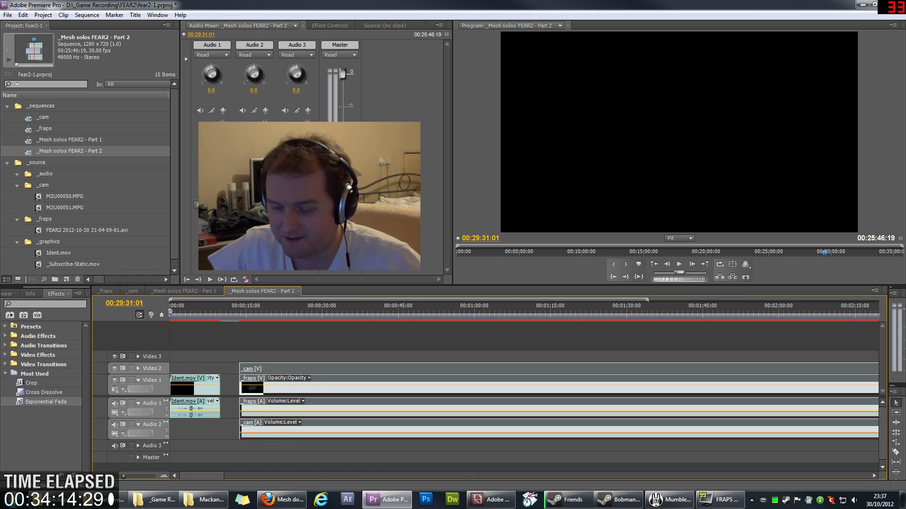
click(43, 392)
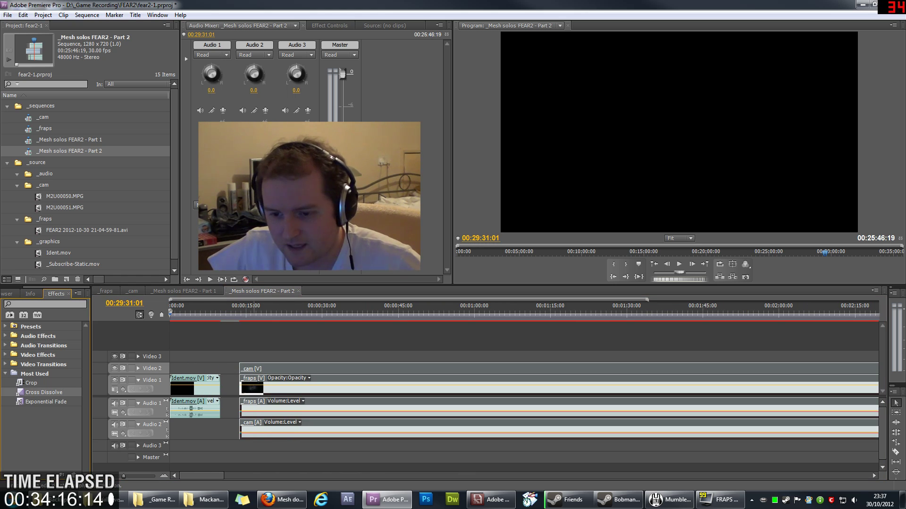
drag(44, 392, 241, 368)
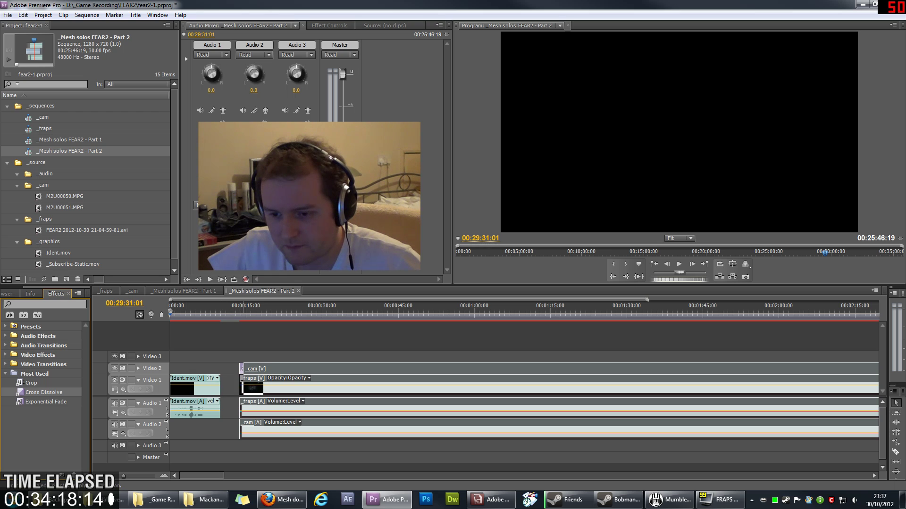
drag(44, 392, 241, 386)
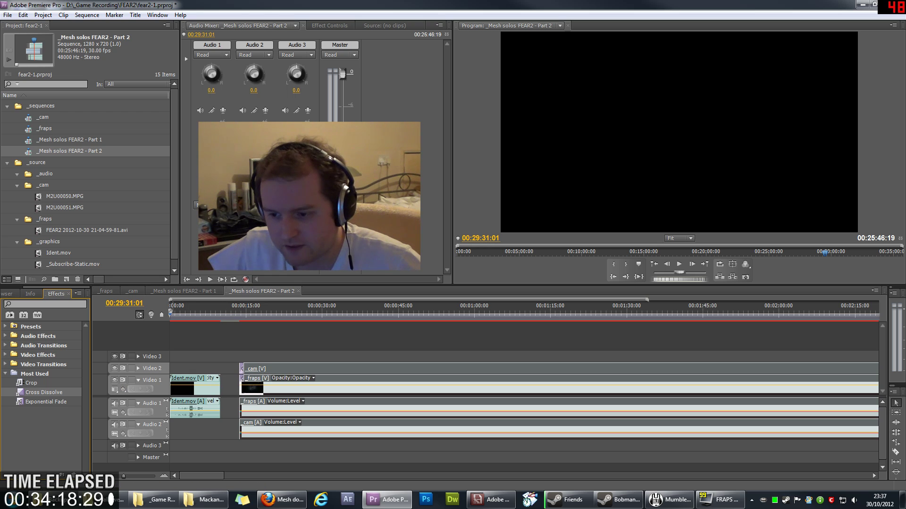
drag(46, 402, 173, 407)
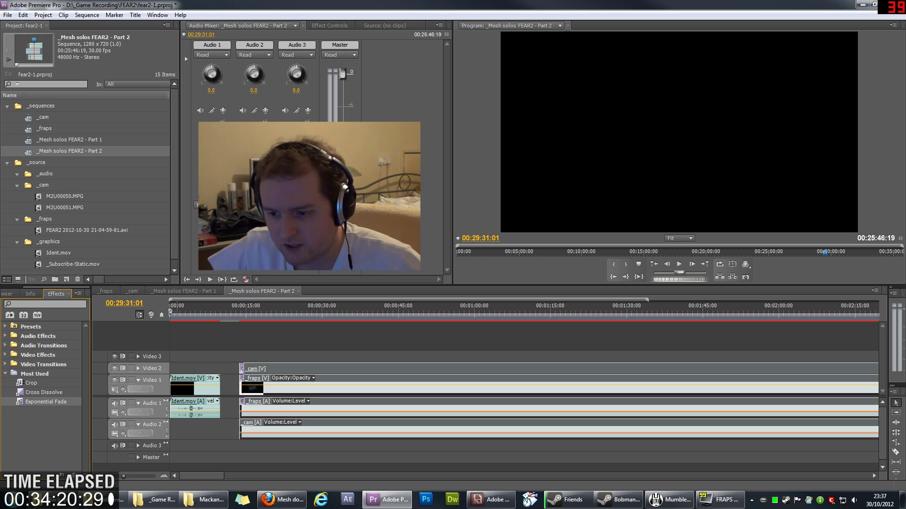
drag(242, 431, 242, 430)
mouse_move(259, 370)
mouse_down()
mouse_move(240, 370)
mouse_move(257, 373)
mouse_up()
Play the transition from the ident into the gameplay from about 00:00:07:22 to 00:00:11:08.
click(209, 311)
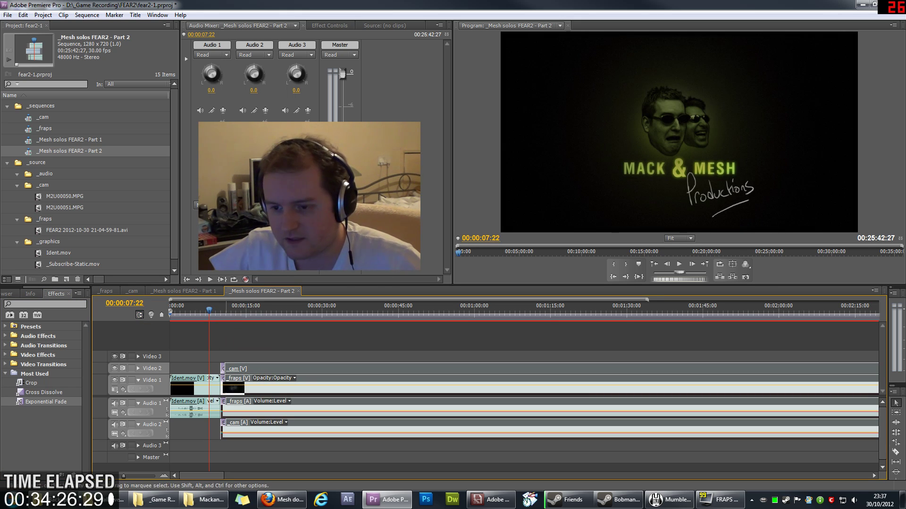
key(space)
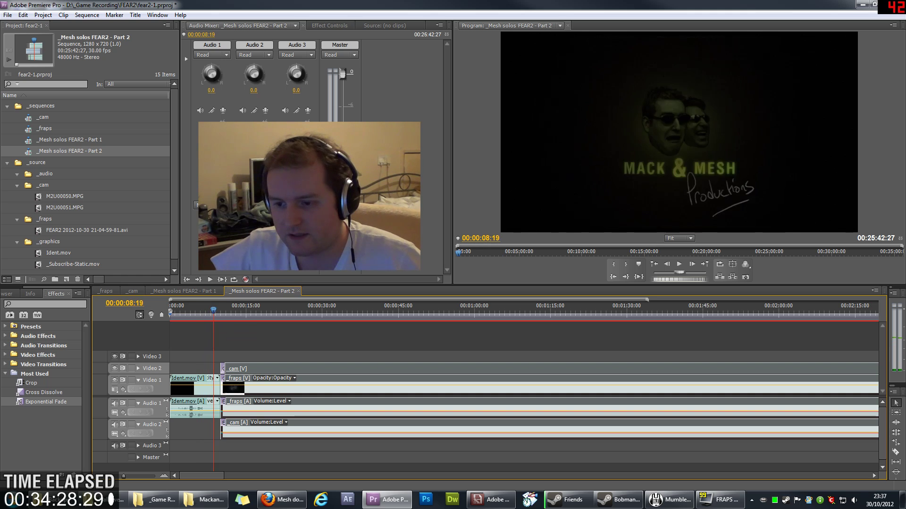
mouse_move(205, 312)
mouse_down()
mouse_move(196, 312)
mouse_move(210, 311)
mouse_up()
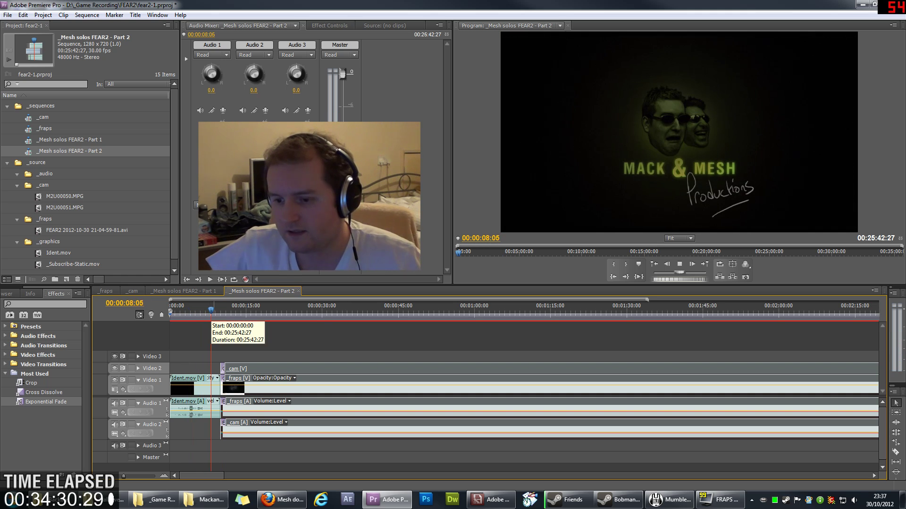
key(space)
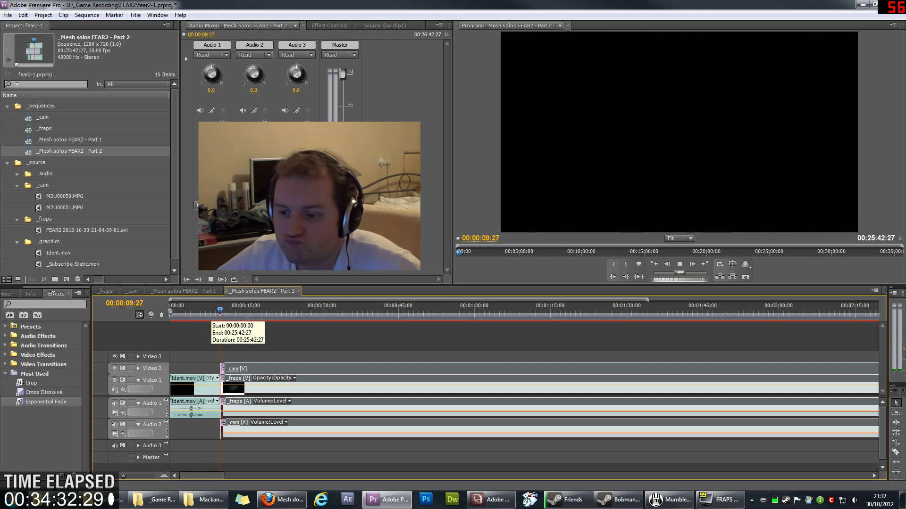
key(space)
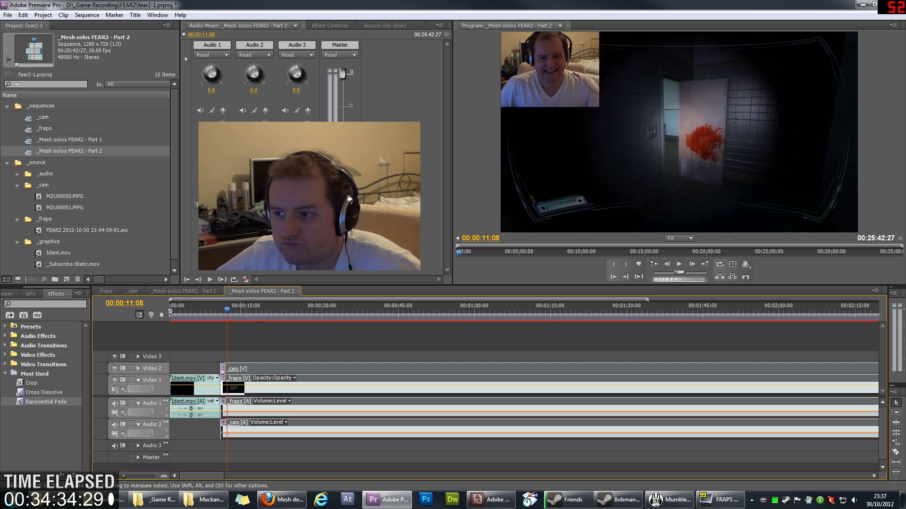
Extend the starts of the cam and fraps clips back to earlier footage, previewing the opening, and place them directly after Ident.mov.
mouse_move(240, 369)
mouse_down()
mouse_move(327, 369)
mouse_move(227, 382)
mouse_up()
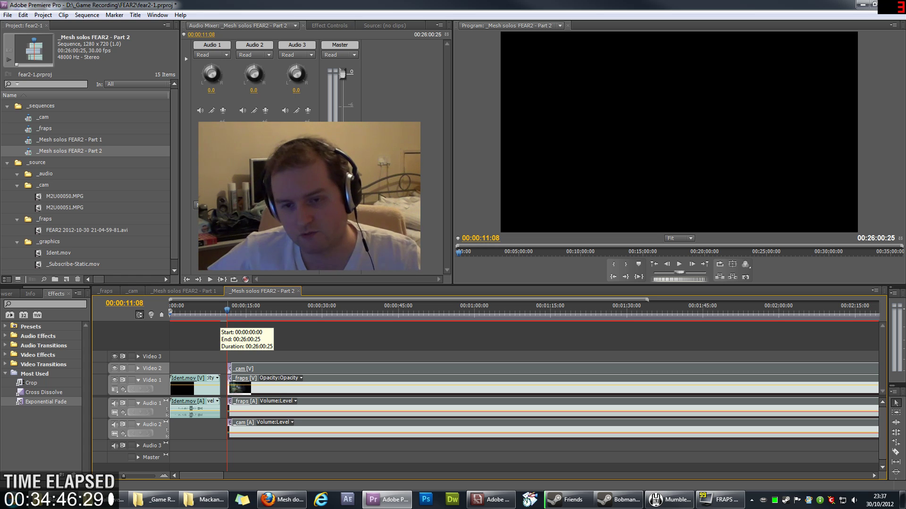
key(space)
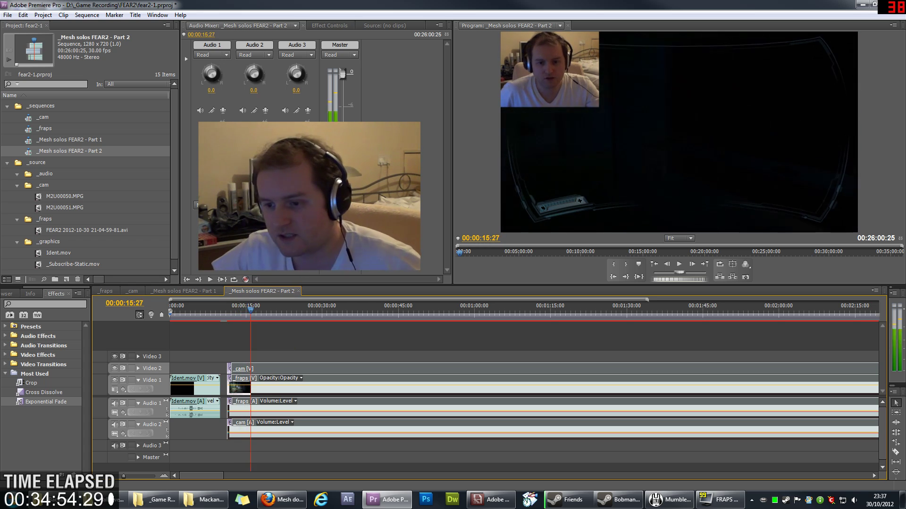
drag(254, 310, 243, 310)
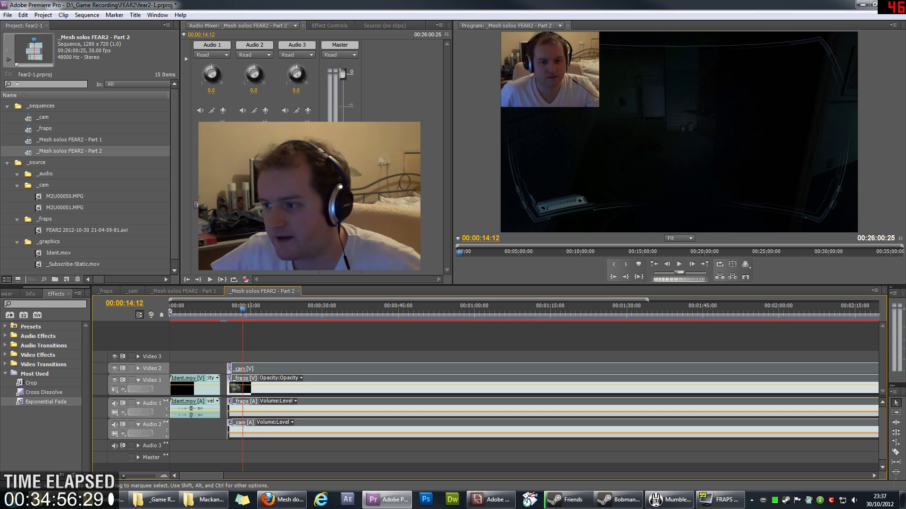
mouse_move(246, 368)
mouse_down()
mouse_move(299, 369)
mouse_move(247, 368)
mouse_up()
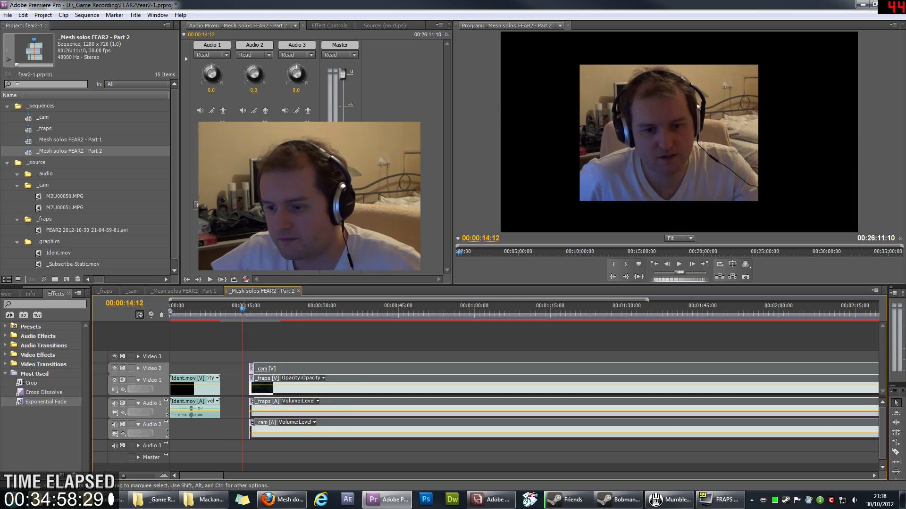
key(space)
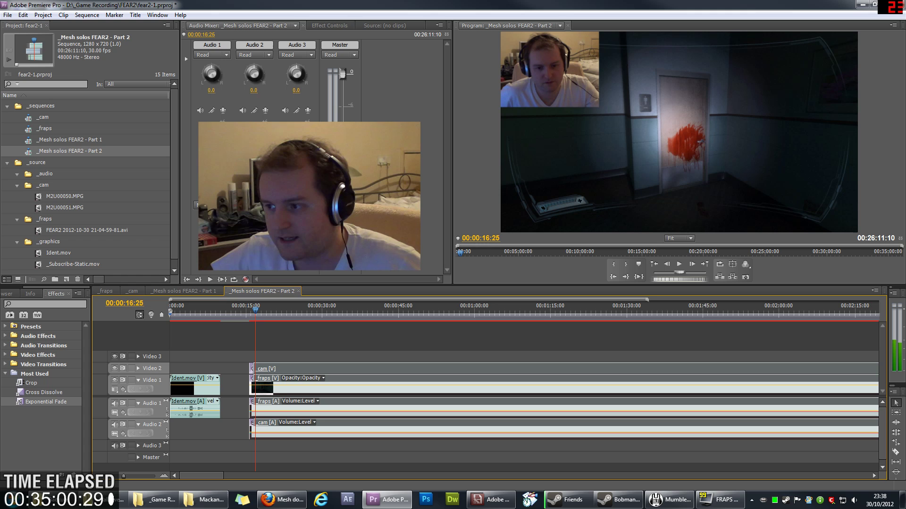
drag(295, 368, 266, 368)
Replay the ident transition and dark opening gameplay to about 00:00:19, then skim to the lit corridor at 00:00:35.
drag(216, 310, 218, 309)
key(space)
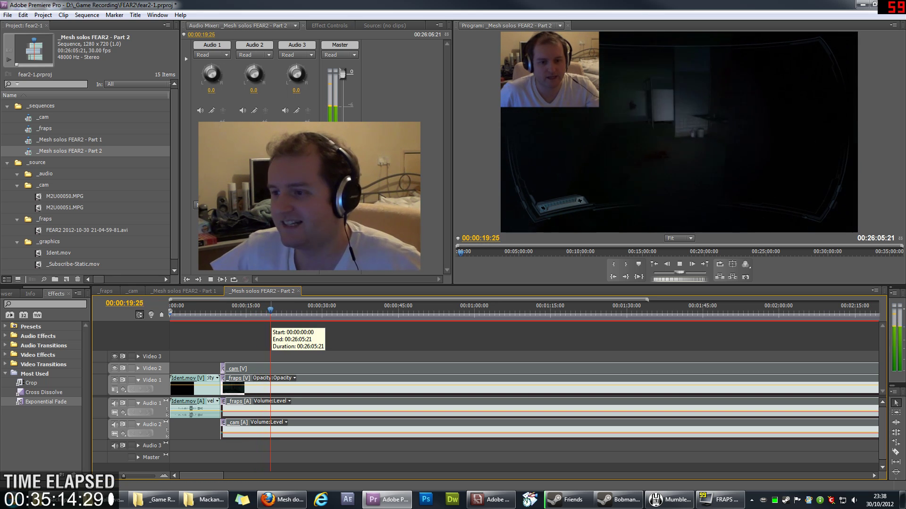
drag(274, 310, 351, 310)
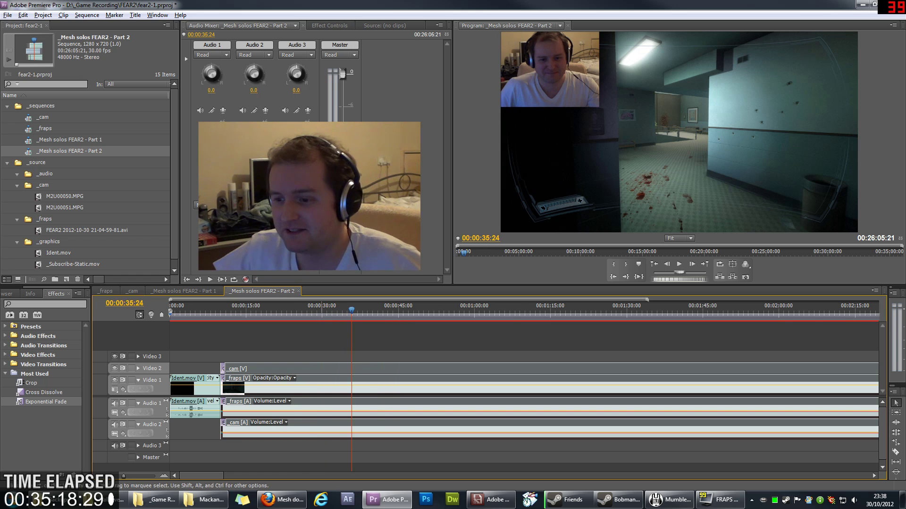
Skim the Part 2 gameplay from about 00:00:35 to the hospital corridor at 00:04:00.
scroll(351, 378, down, 2)
key(minus)
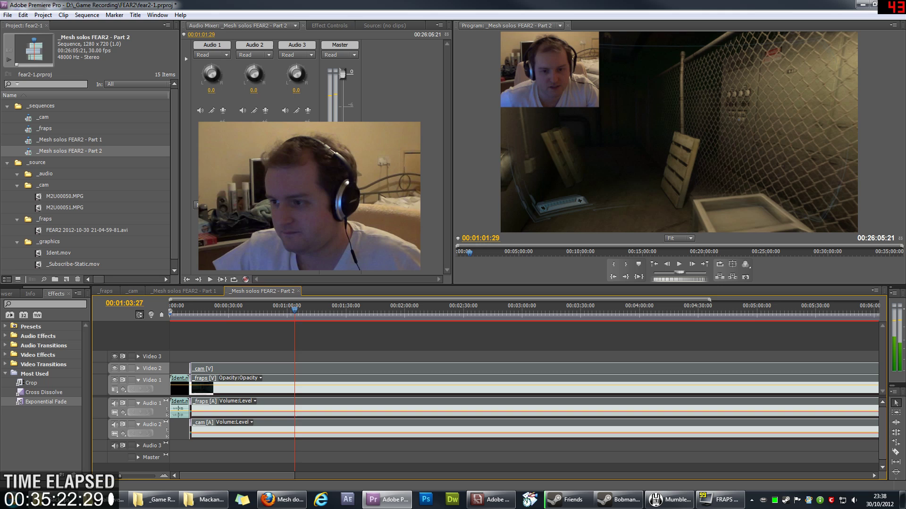
key(equal)
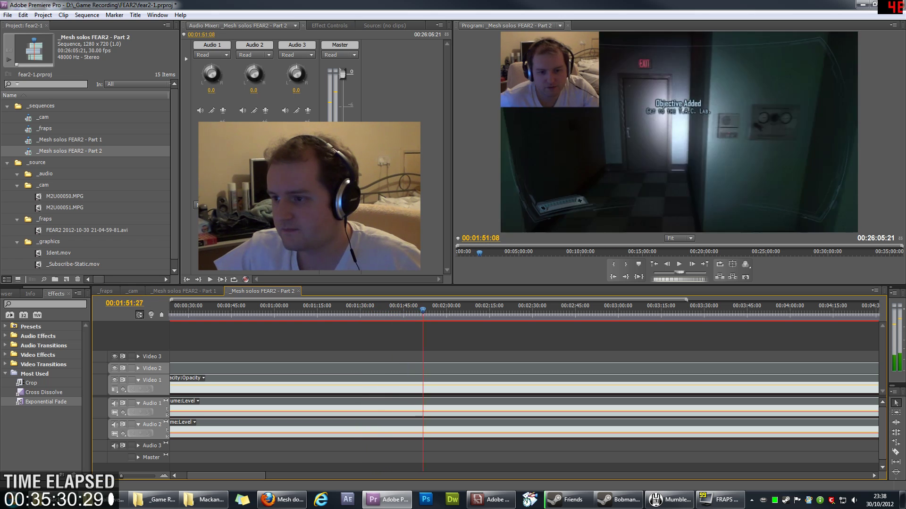
key(space)
key(minus)
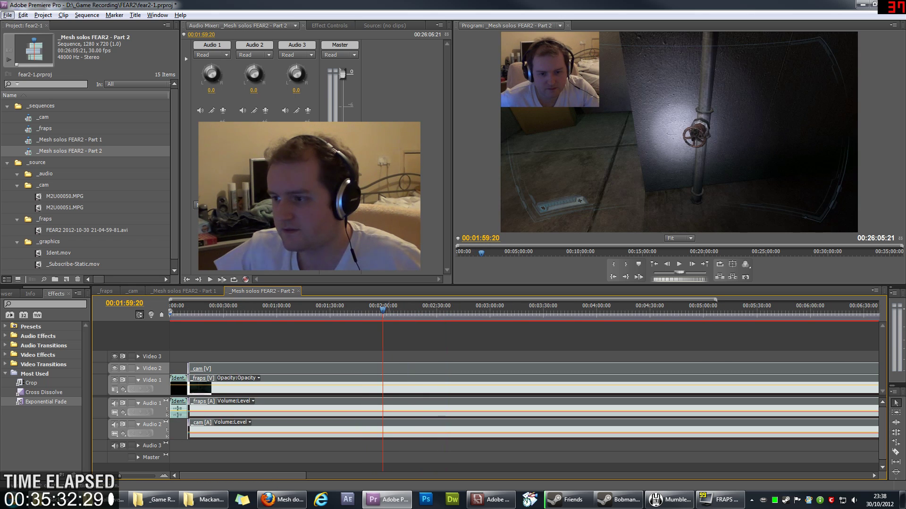
drag(243, 475, 271, 475)
drag(238, 310, 264, 310)
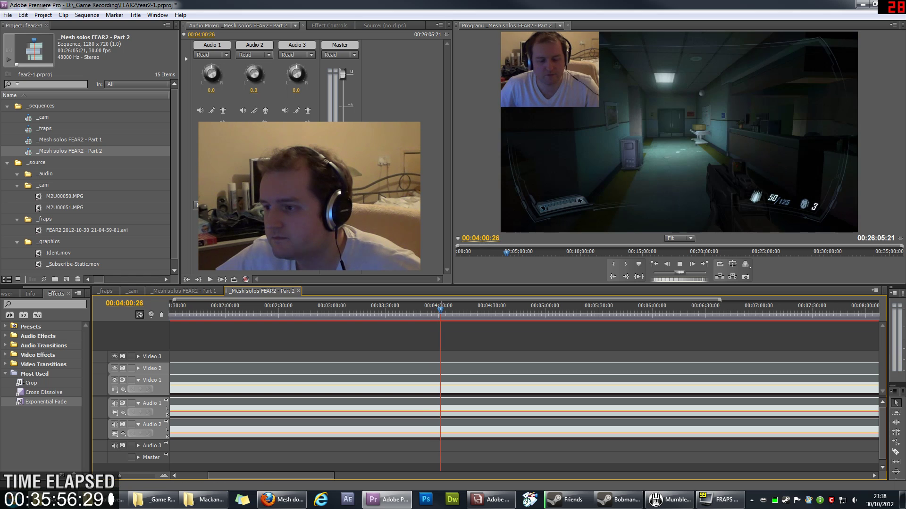
Review the Part 2 combat gameplay from about 00:04:00 to 00:09:30.
key(minus)
key(minus)
drag(292, 476, 334, 475)
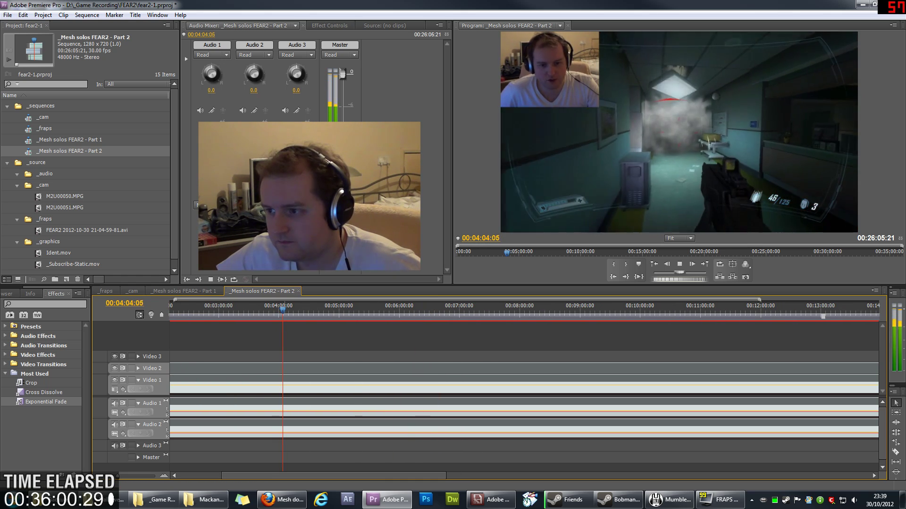
key(space)
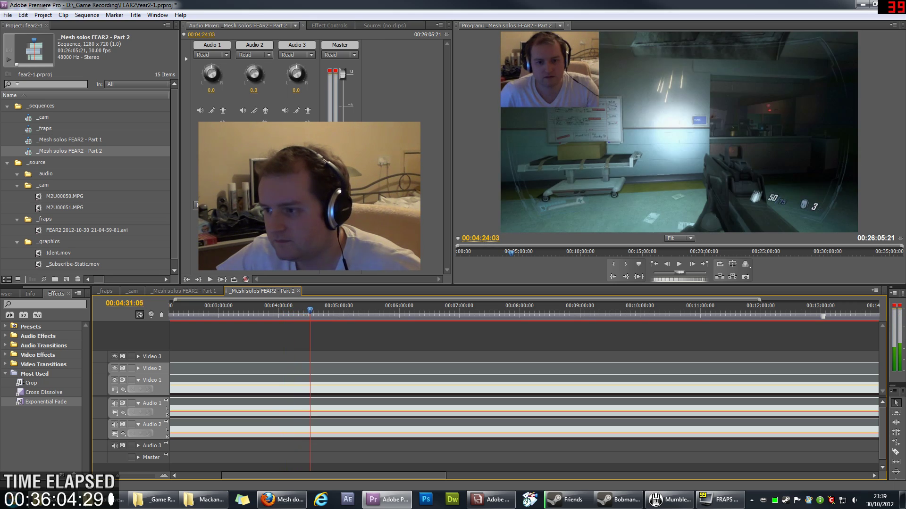
key(equal)
key(space)
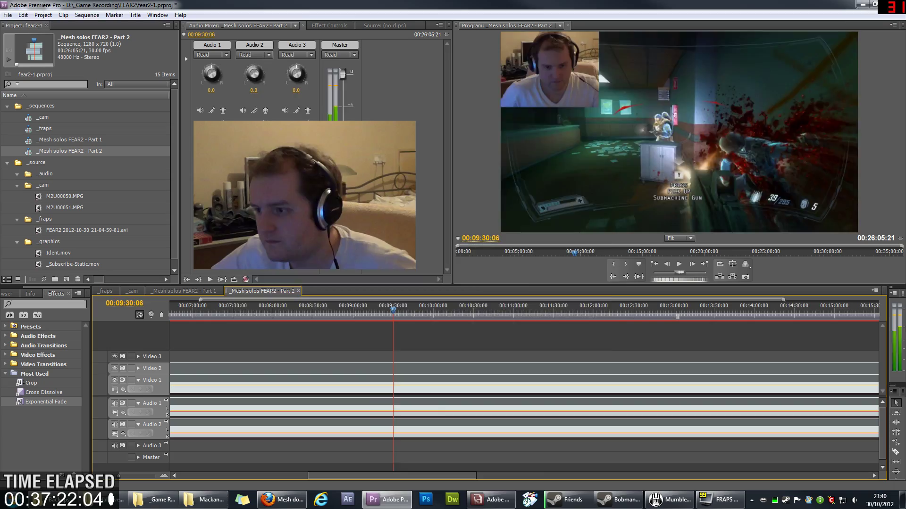
Split the Part 2 cam and fraps clips around the key-bindings pause menu near 00:13:00 and ripple delete that section.
key(ctrl+k)
key(ctrl+k)
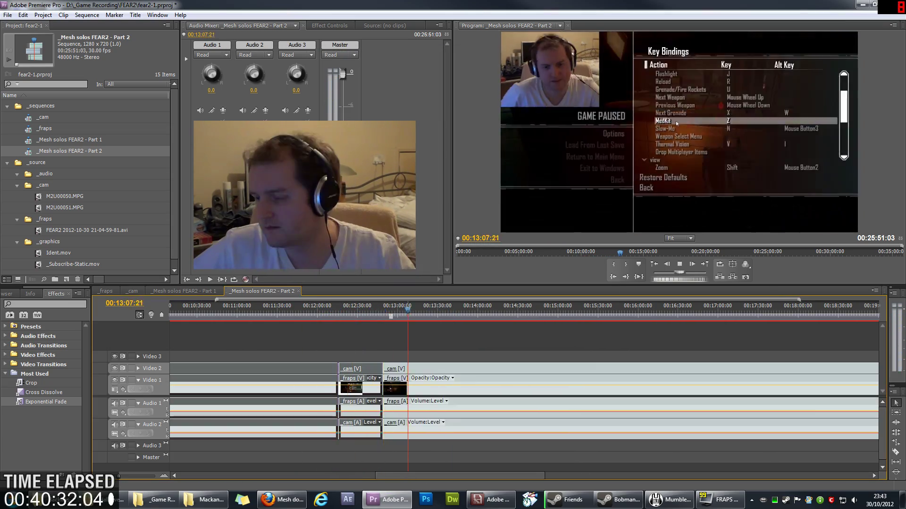
key(shift+Delete)
key(space)
key(space)
Undo the split made at 00:17:02:12 and split all the cam and fraps clips at about 00:17:04 instead.
key(ctrl+k)
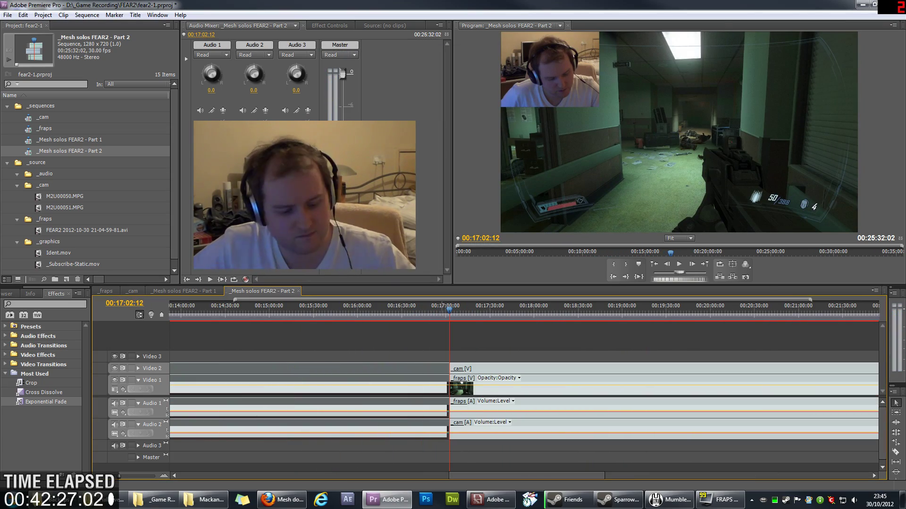
key(ctrl+z)
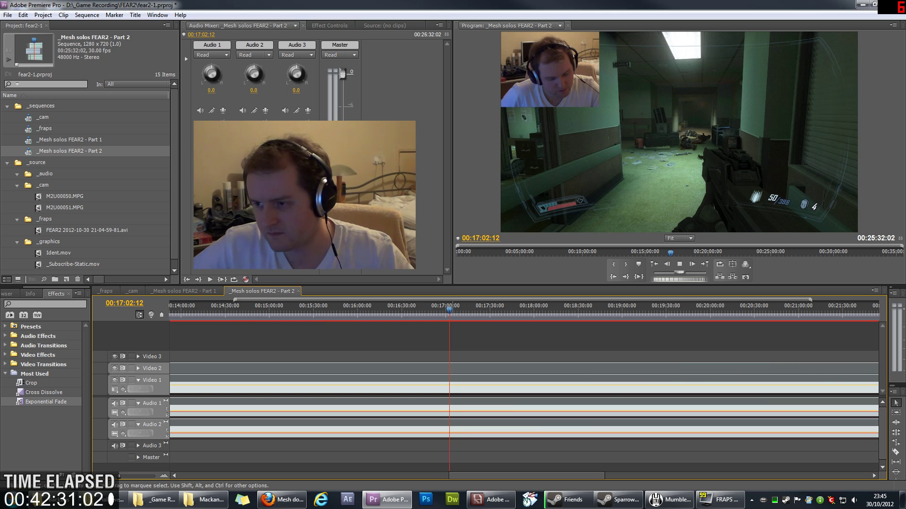
key(space)
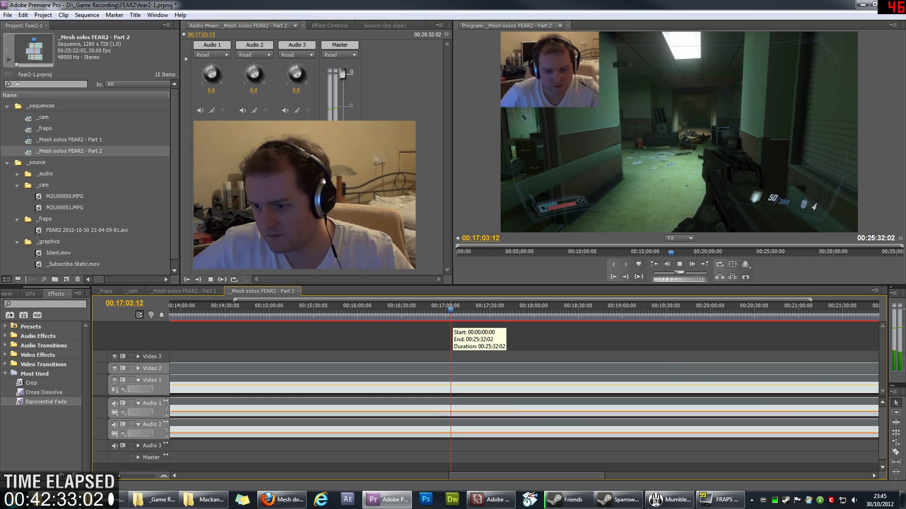
key(ctrl+k)
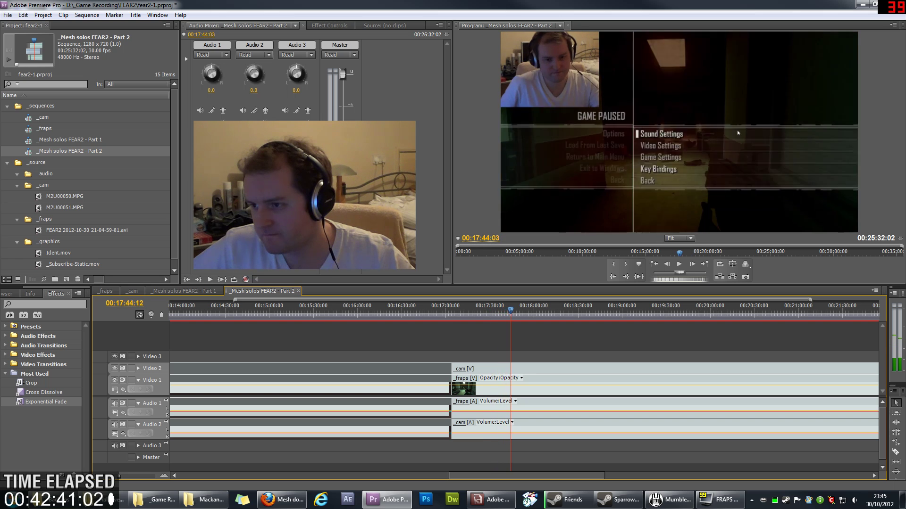
Examine the pause-menu and key-bindings footage between about 00:17:35 and 00:17:44 to find where it ends.
key(space)
key(l)
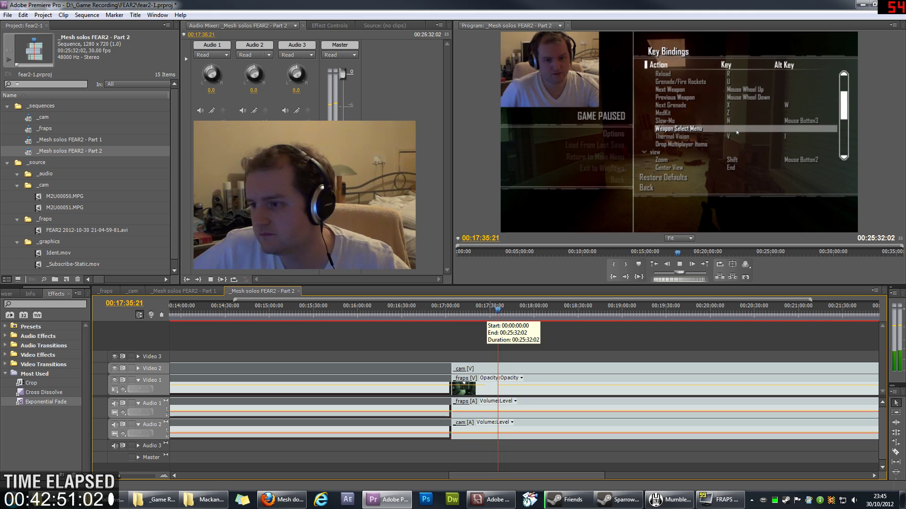
mouse_move(500, 309)
mouse_down()
mouse_move(530, 309)
mouse_move(508, 310)
mouse_up()
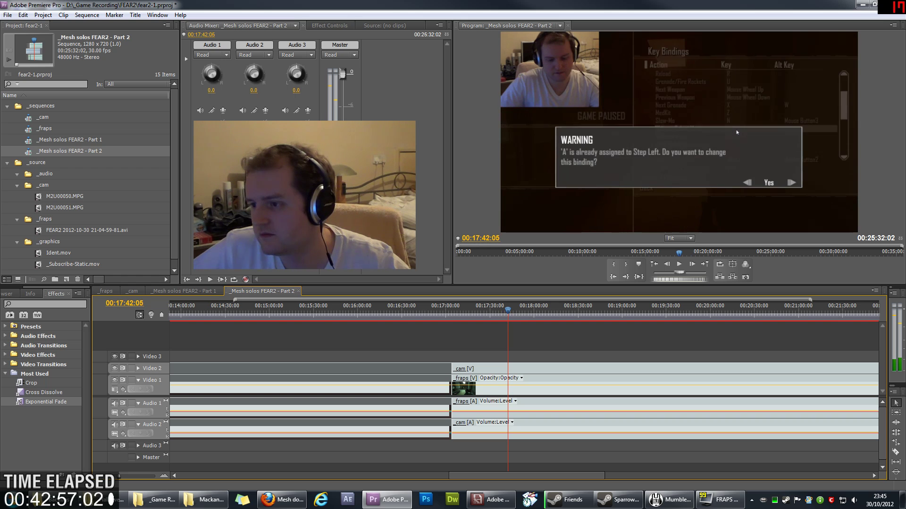
key(space)
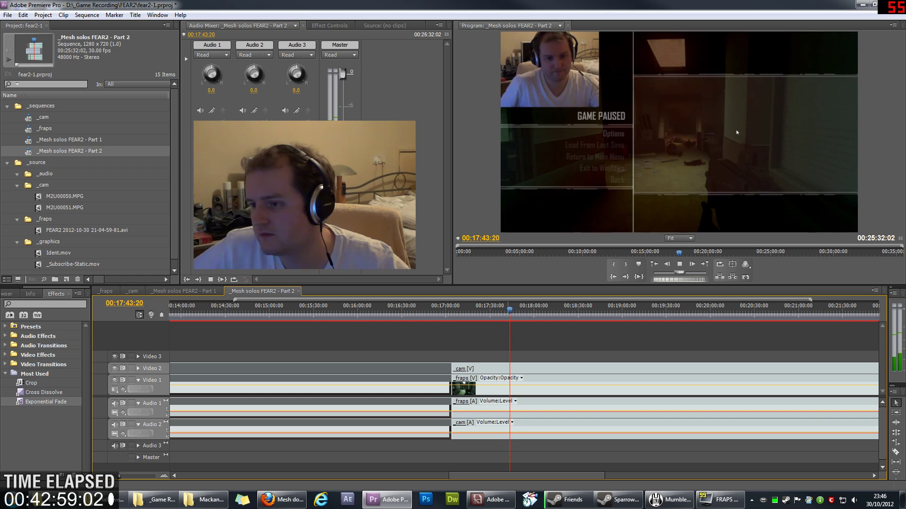
key(j)
key(j)
key(j)
key(k)
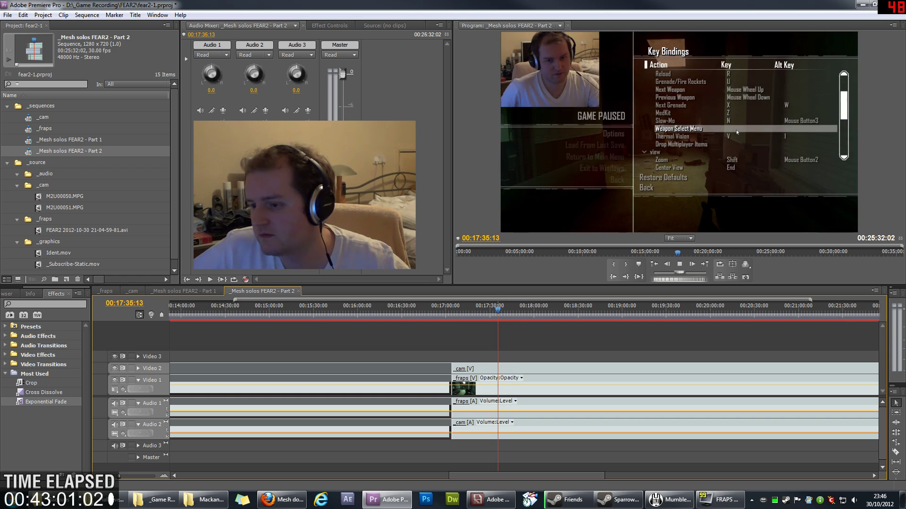
key(space)
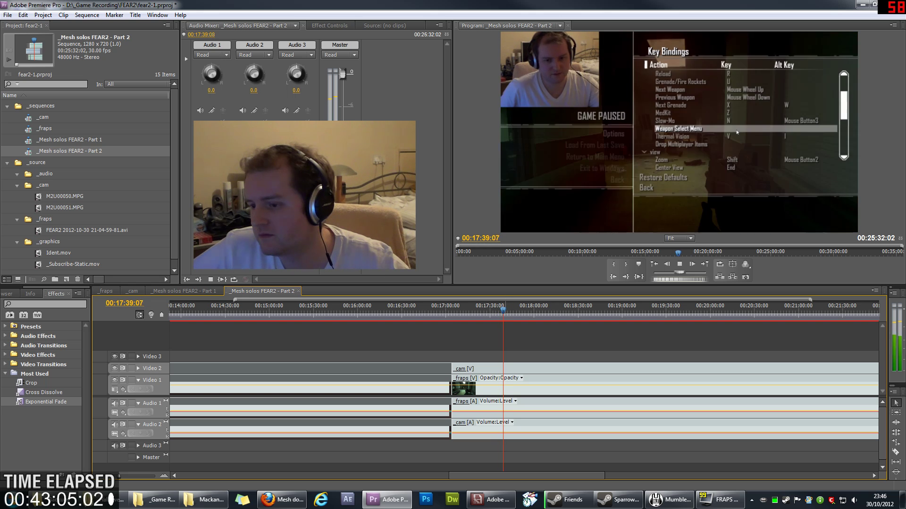
Split all clips at 00:17:46:29 and ripple delete the pause-menu section starting at about 00:17:04.
drag(450, 310, 514, 309)
key(ctrl+k)
drag(469, 343, 495, 402)
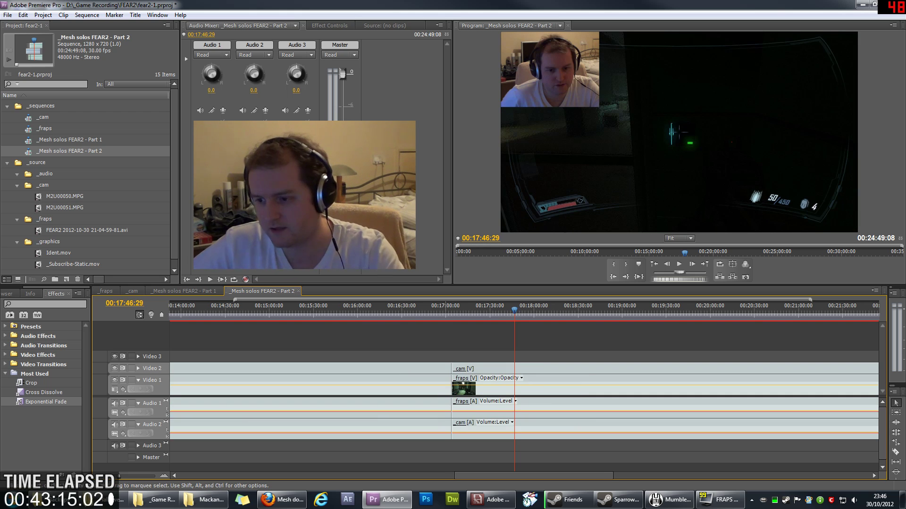
Apply default transitions at the 00:17:04 cut, replace the cam and fraps video ones with Dip to Black, and preview the result.
drag(446, 352, 463, 383)
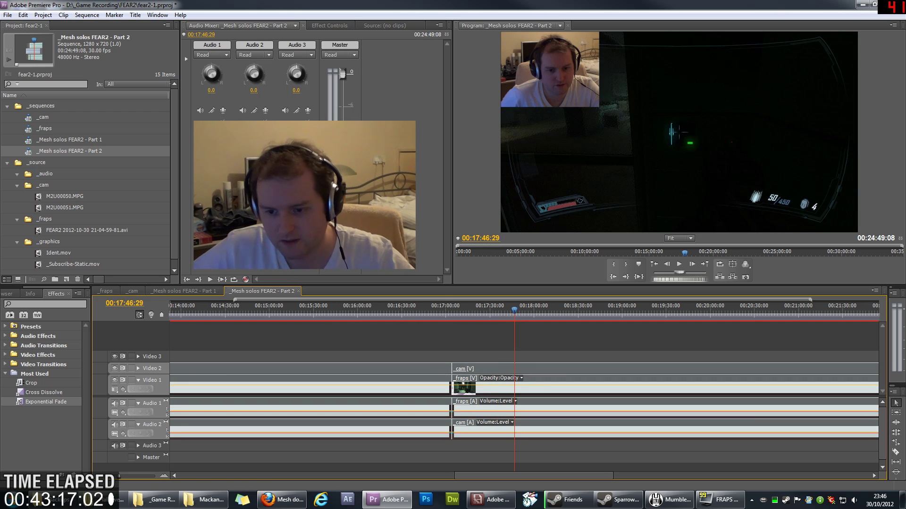
key(shift+d)
click(6, 364)
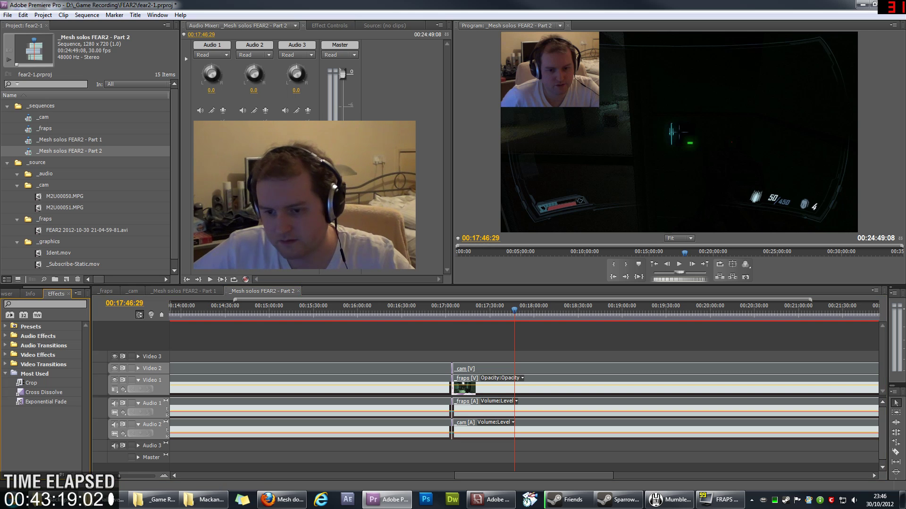
click(11, 383)
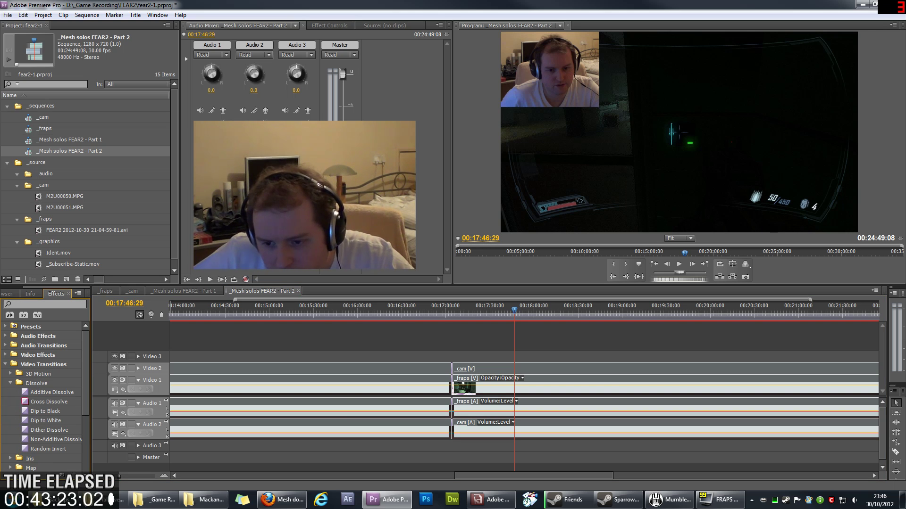
drag(44, 410, 469, 384)
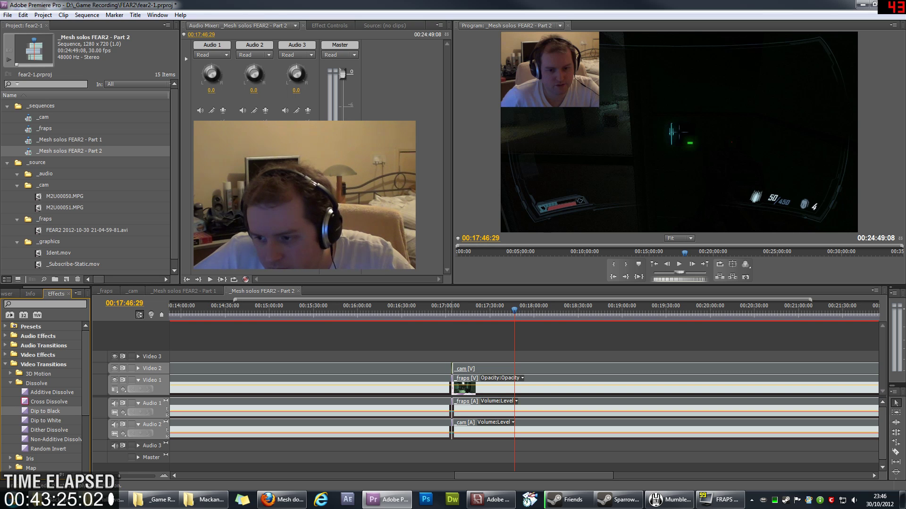
scroll(451, 384, up, 7)
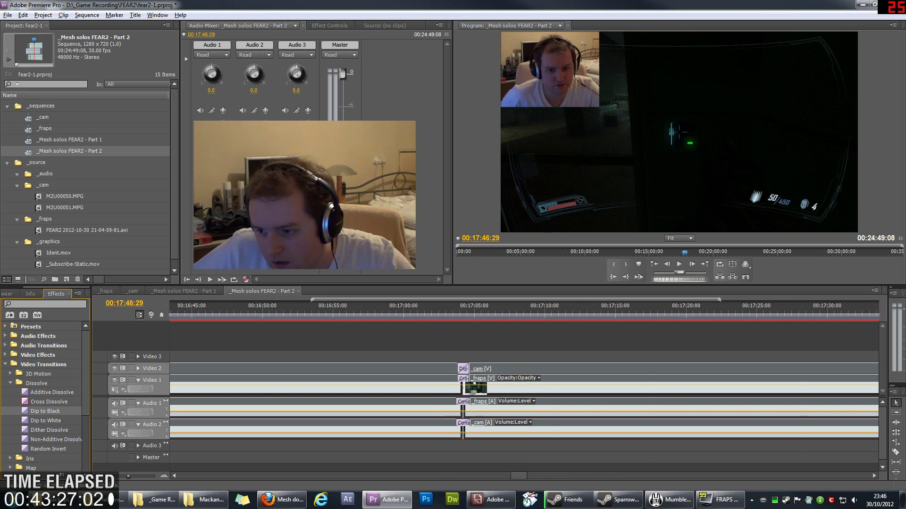
drag(45, 411, 463, 384)
drag(450, 310, 448, 310)
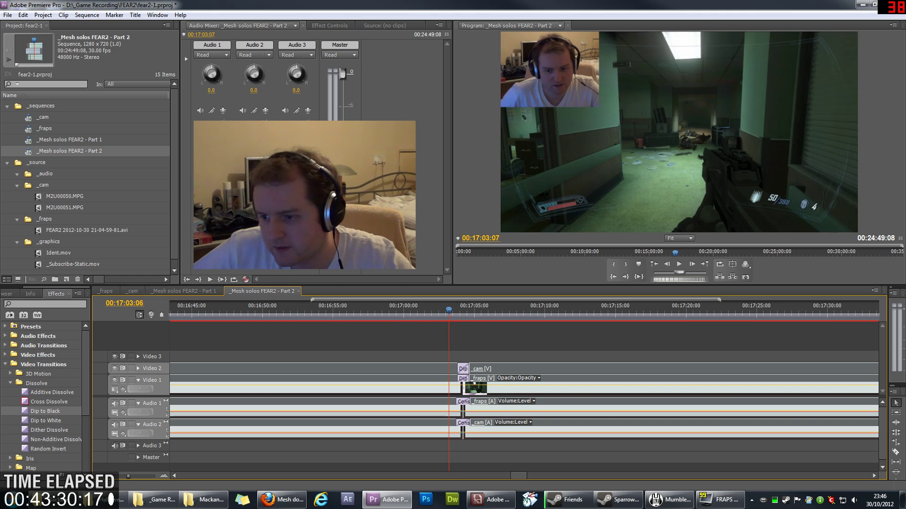
key(space)
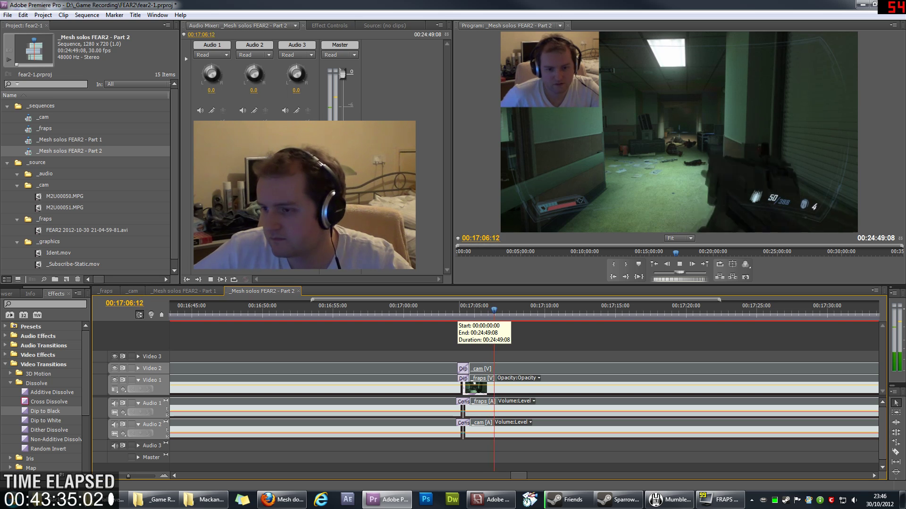
key(space)
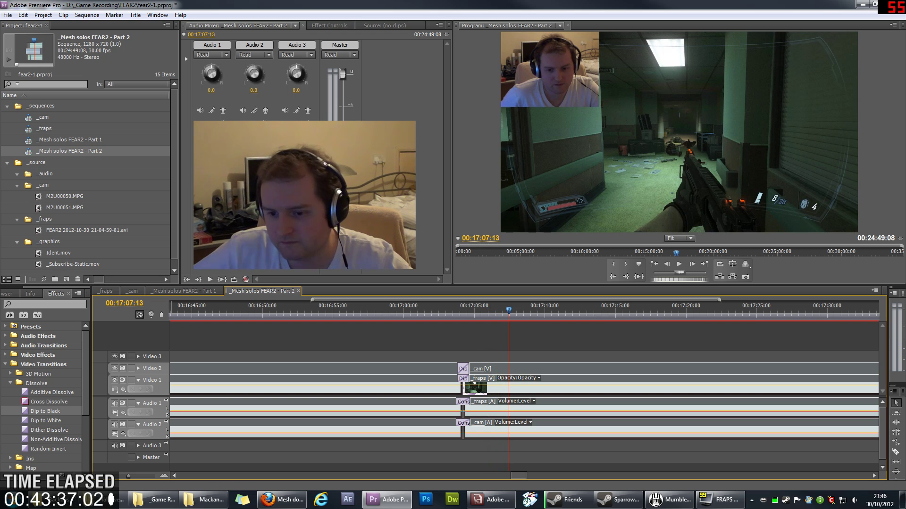
Replace the audio transitions at the 00:17:04 cut with Exponential Fade on both audio tracks and replay the cut.
click(11, 383)
click(5, 364)
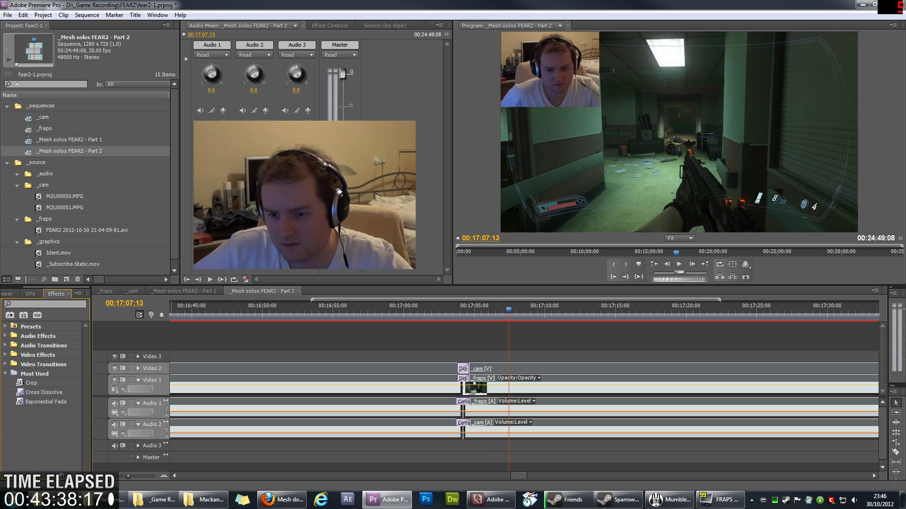
click(45, 402)
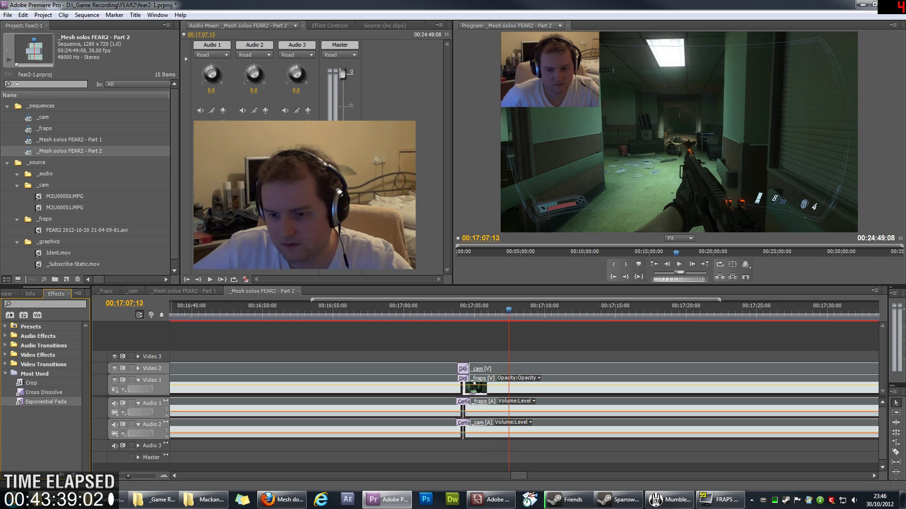
drag(46, 402, 463, 427)
click(453, 310)
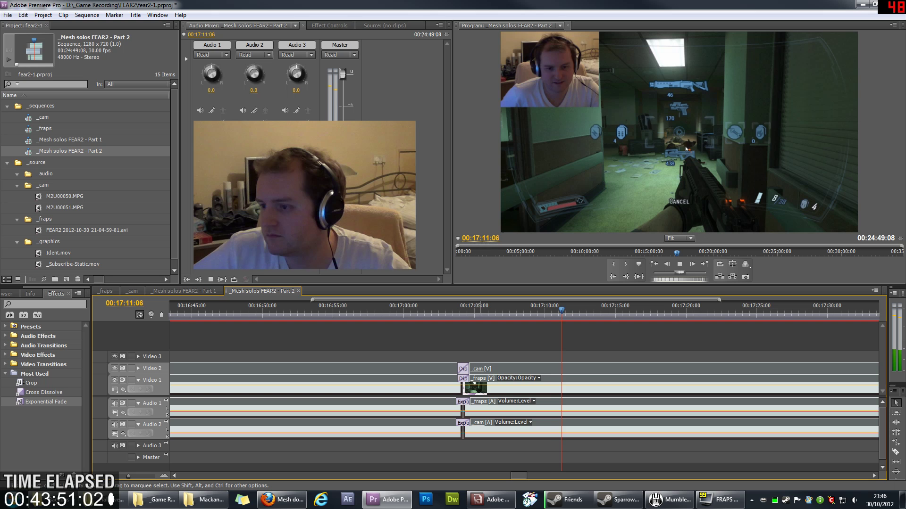
Separate the cam and fraps clips at the 00:17:04 cut with a short gap and put transitions on the clip ends either side.
scroll(490, 396, down, 2)
scroll(491, 396, down, 10)
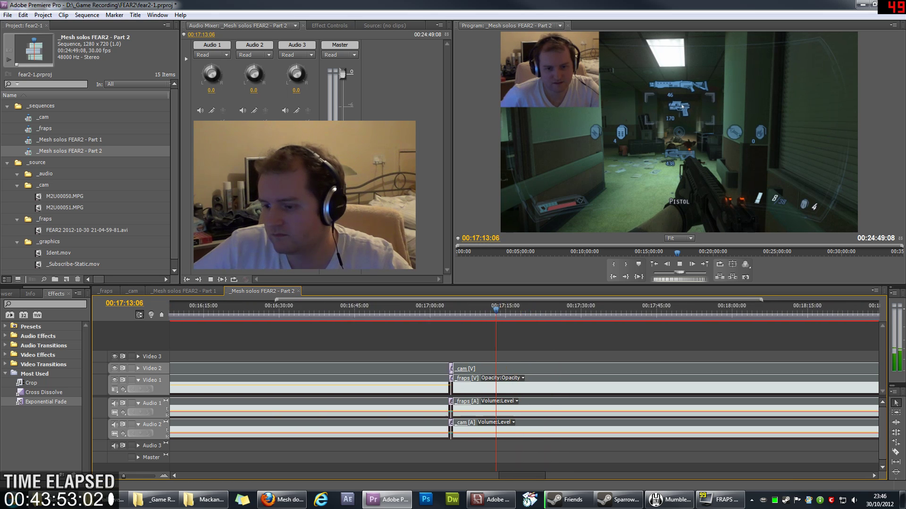
scroll(416, 396, down, 2)
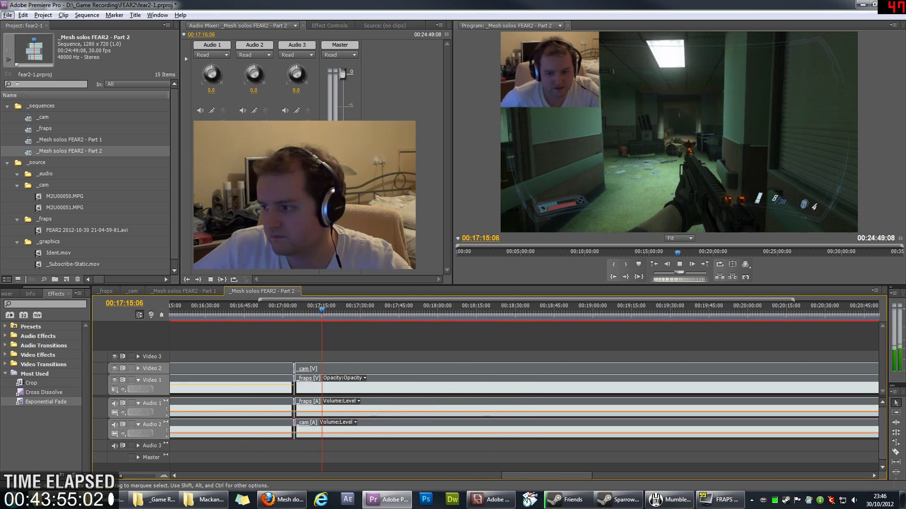
scroll(327, 397, up, 2)
click(318, 309)
key(asterisk)
drag(330, 368, 337, 368)
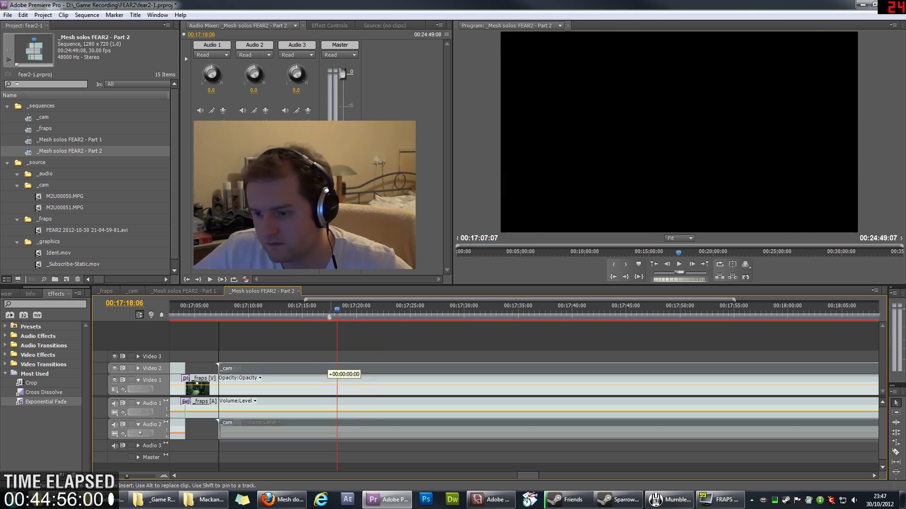
click(247, 309)
drag(227, 369, 196, 368)
drag(46, 411, 241, 432)
click(220, 309)
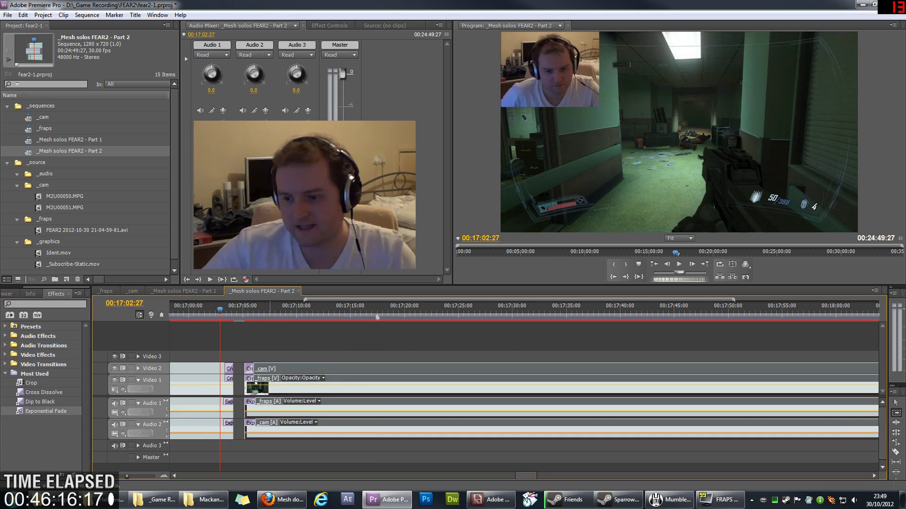
Play through the reworked transition near 00:17:04 and the following gameplay to about 00:17:22.
key(space)
scroll(323, 396, down, 3)
drag(529, 476, 460, 476)
scroll(375, 396, down, 2)
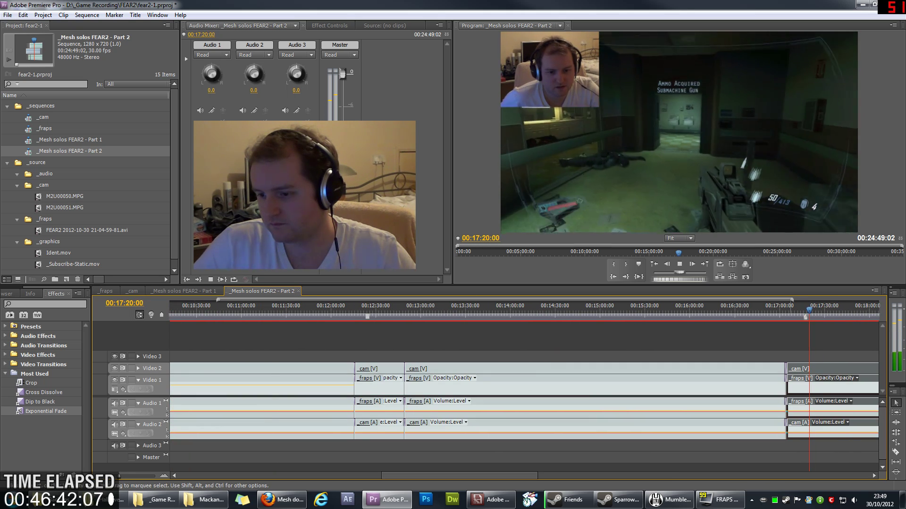
scroll(524, 397, down, 10)
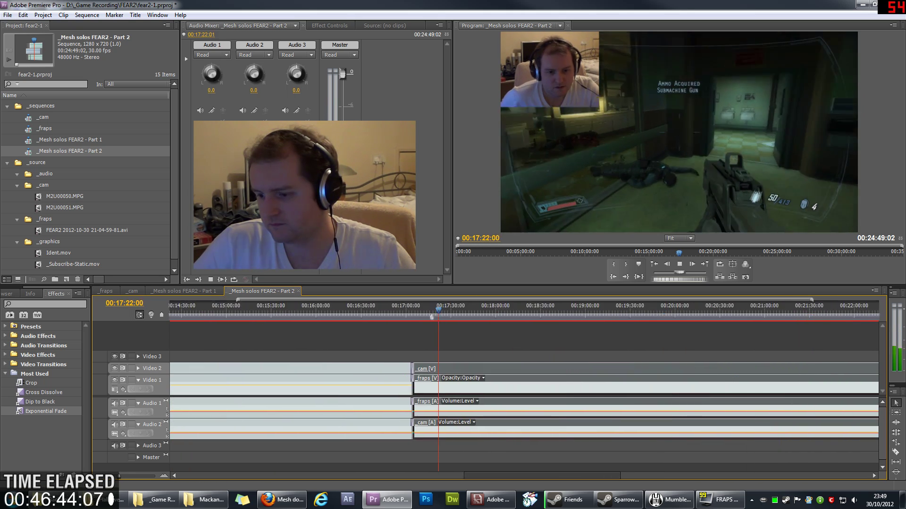
Skim the Part 2 gameplay from about 00:17:45 through the cutscene to 00:21:47.
click(311, 312)
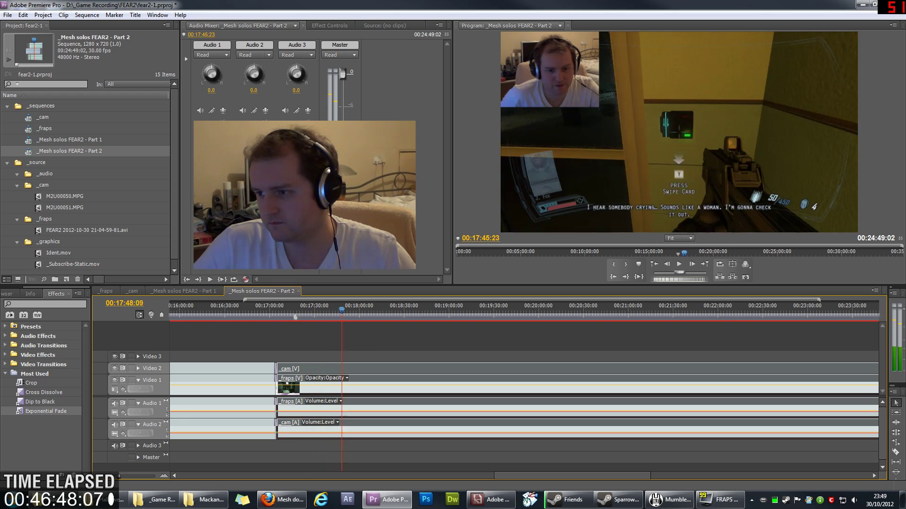
drag(367, 310, 376, 310)
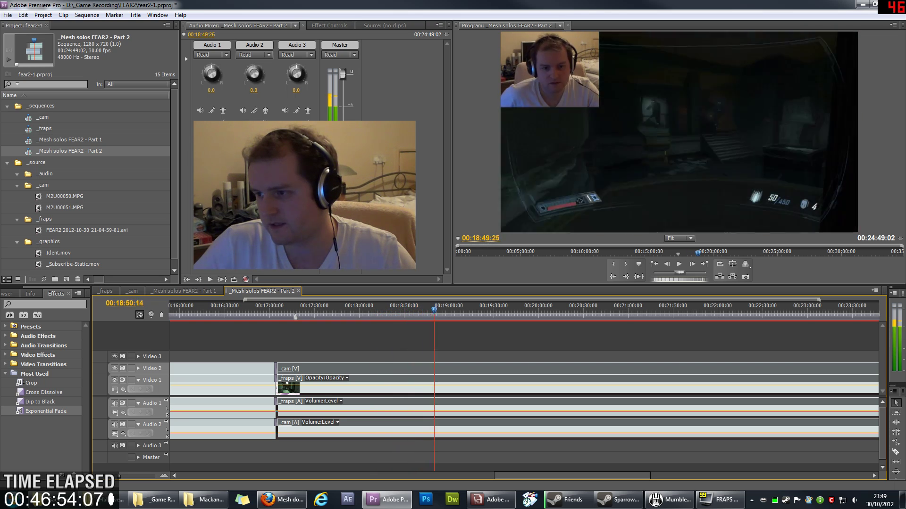
drag(434, 310, 491, 310)
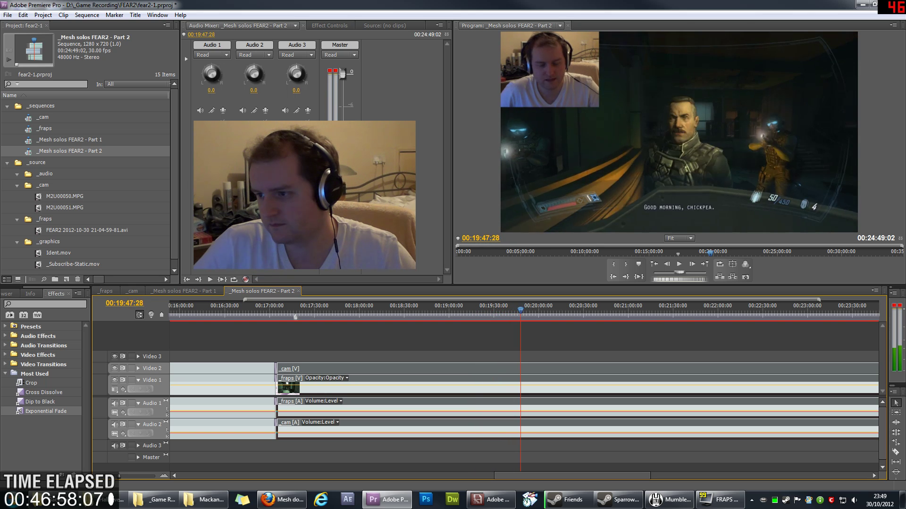
drag(546, 310, 698, 310)
drag(571, 476, 635, 476)
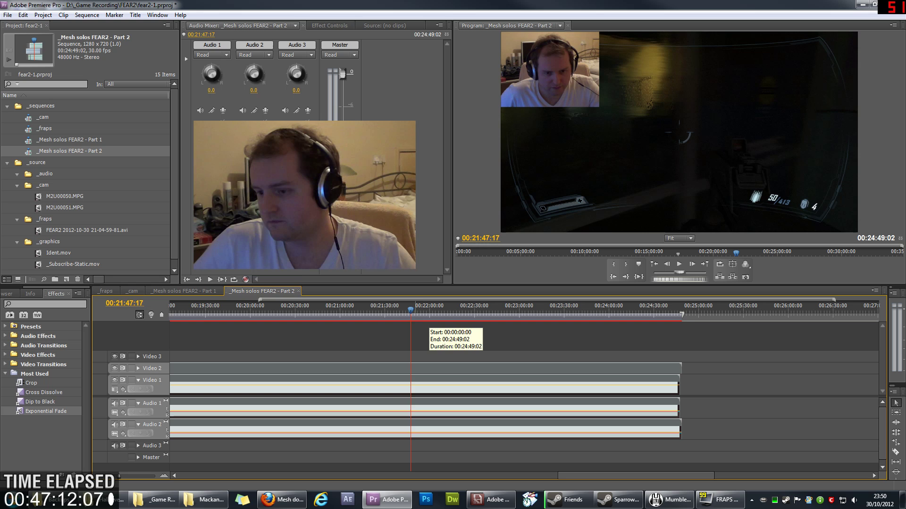
Review the intel pickup and DataNet evaluation report footage between about 00:21:47 and 00:22:50.
drag(411, 310, 427, 310)
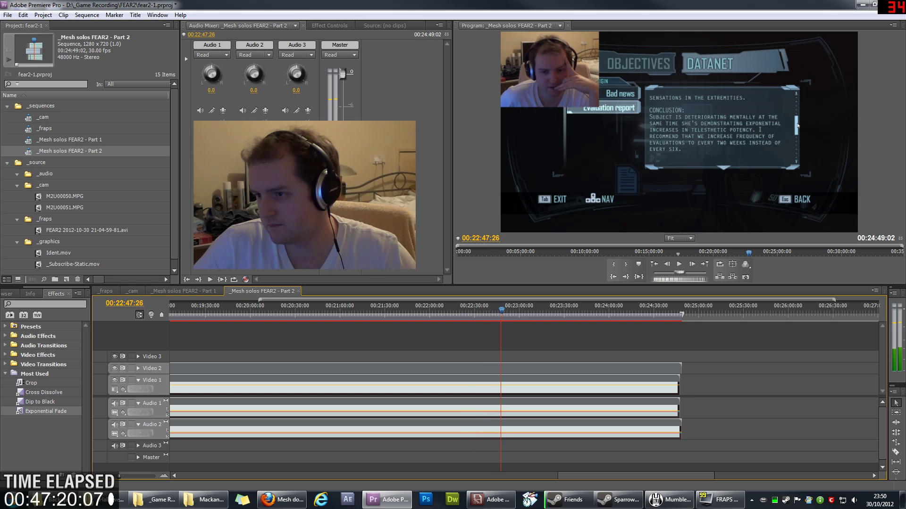
drag(504, 310, 462, 310)
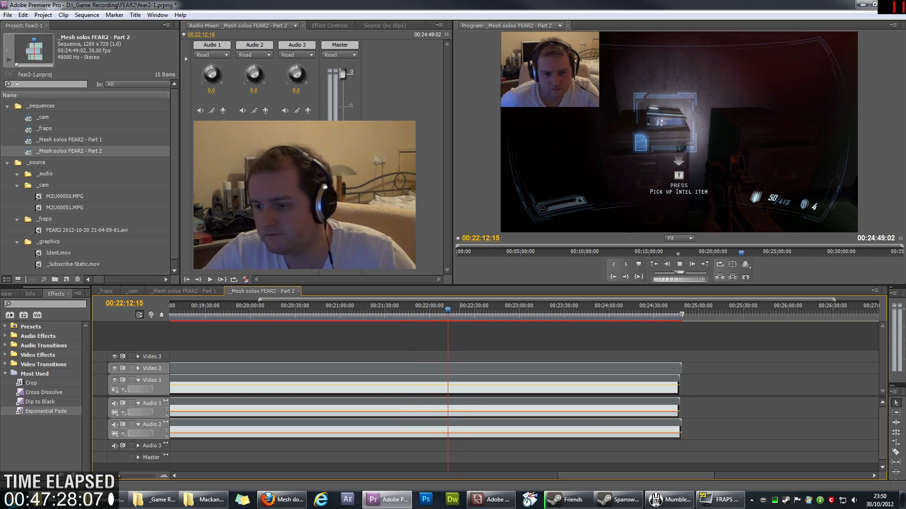
key(space)
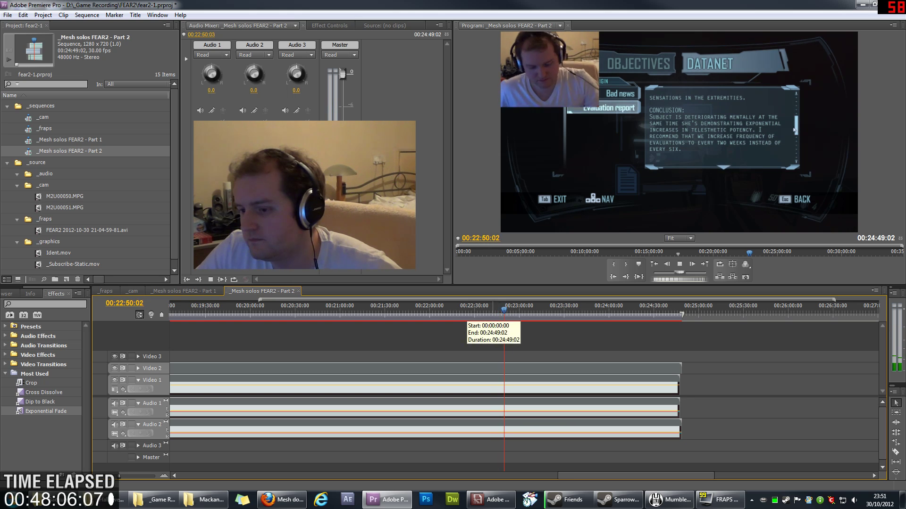
Replay the evaluation report footage between about 00:22:43 and 00:22:50 to find a cut point near the conclusion text.
drag(489, 310, 495, 310)
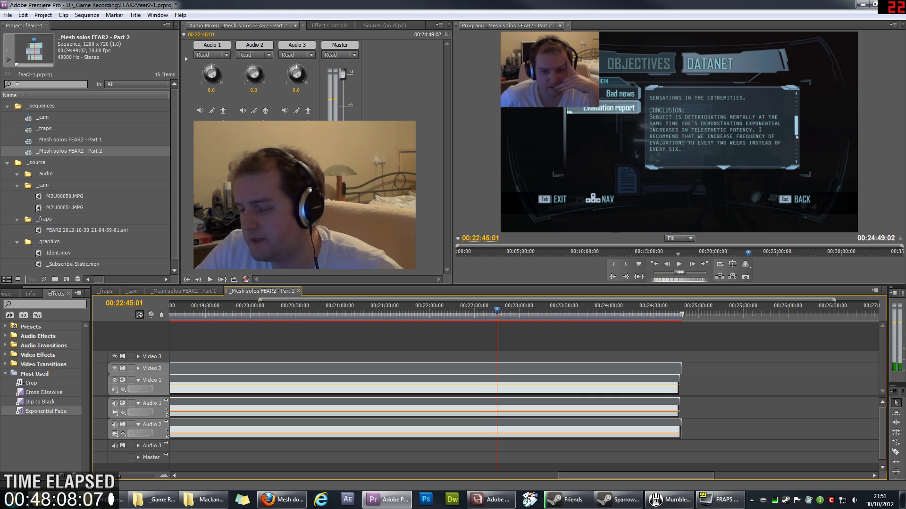
click(489, 310)
key(space)
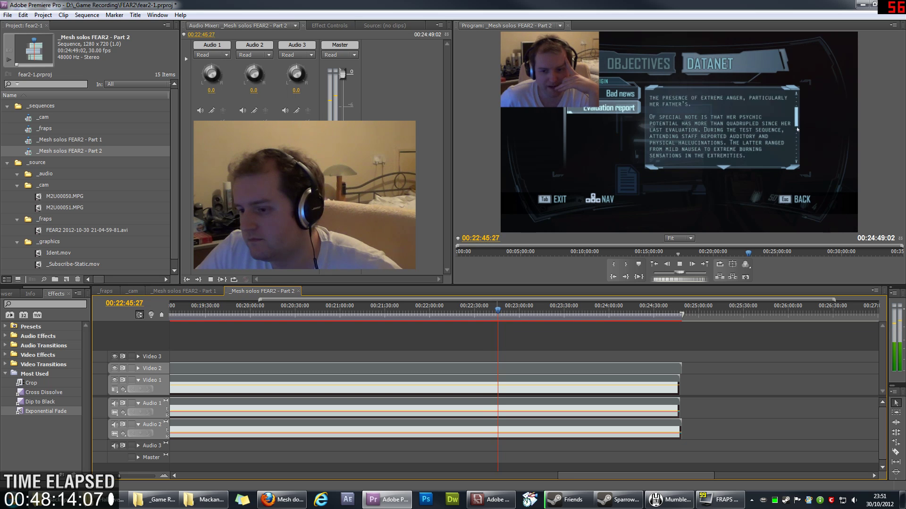
key(k)
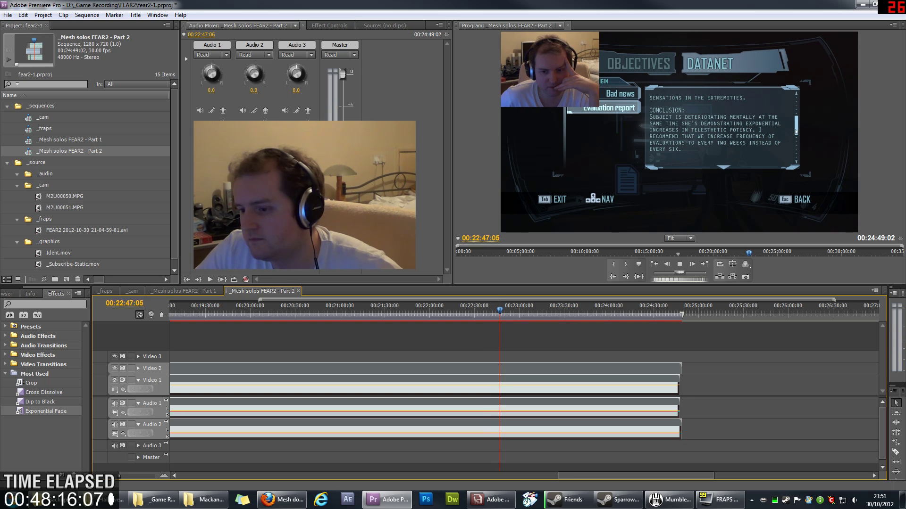
key(space)
drag(500, 310, 500, 310)
key(j)
key(j)
key(j)
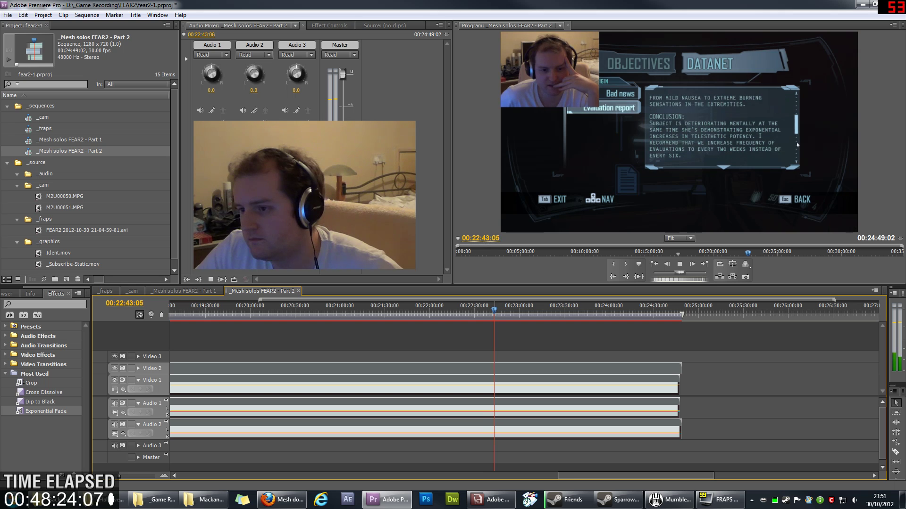
scroll(518, 377, up, 3)
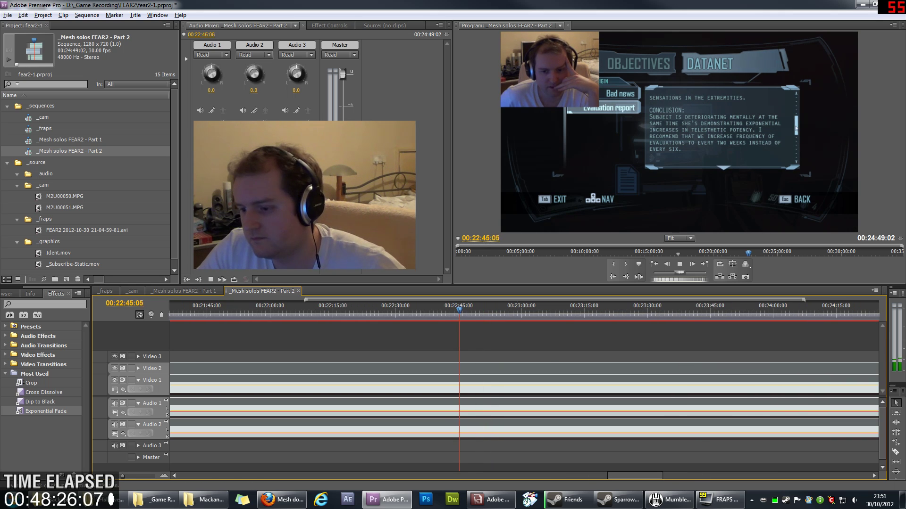
key(space)
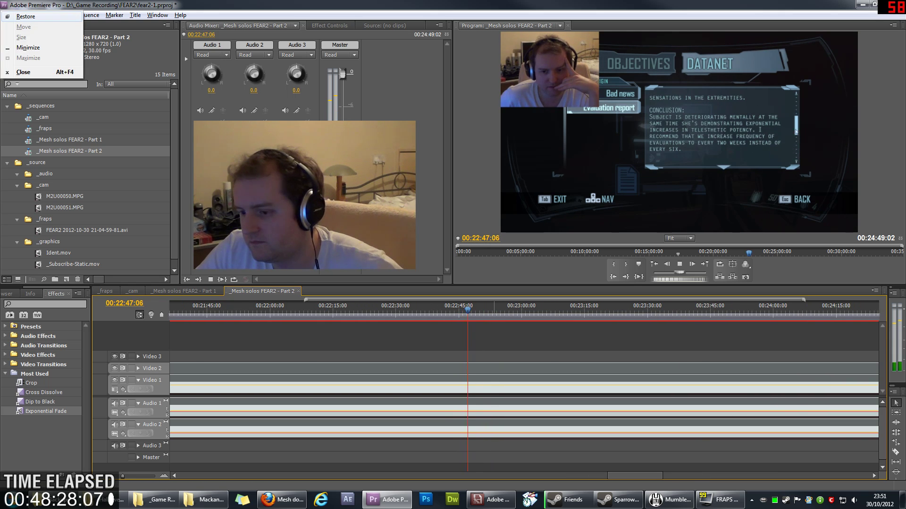
key(Escape)
key(space)
key(j)
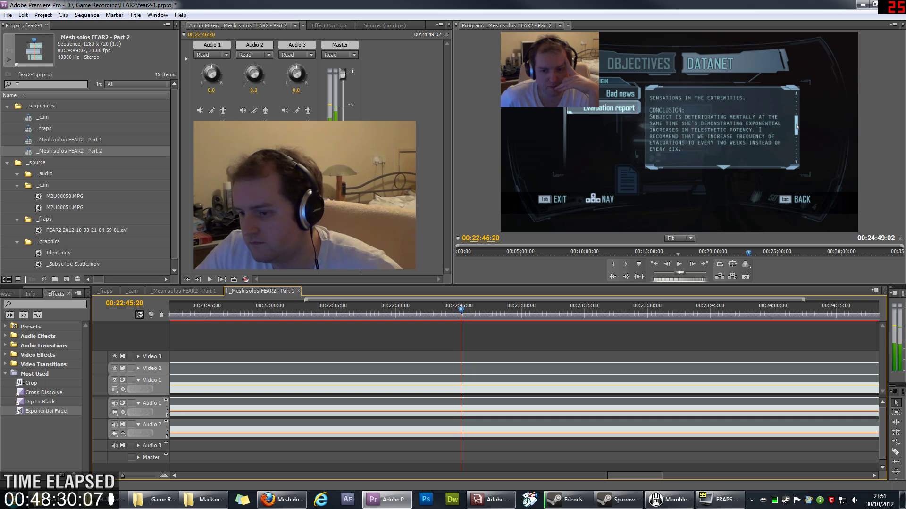
key(l)
key(k)
click(797, 131)
key(space)
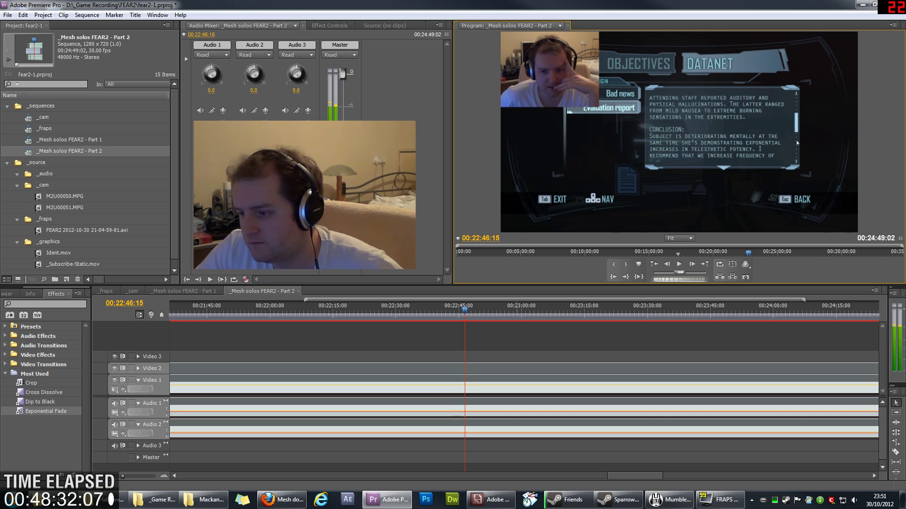
Split the cam and fraps clips on all tracks at 00:22:46:22, where the report has scrolled to its conclusion.
key(Left)
key(Left)
key(Left)
key(Left)
key(Left)
key(Left)
key(Left)
key(Left)
key(Left)
key(Left)
key(Left)
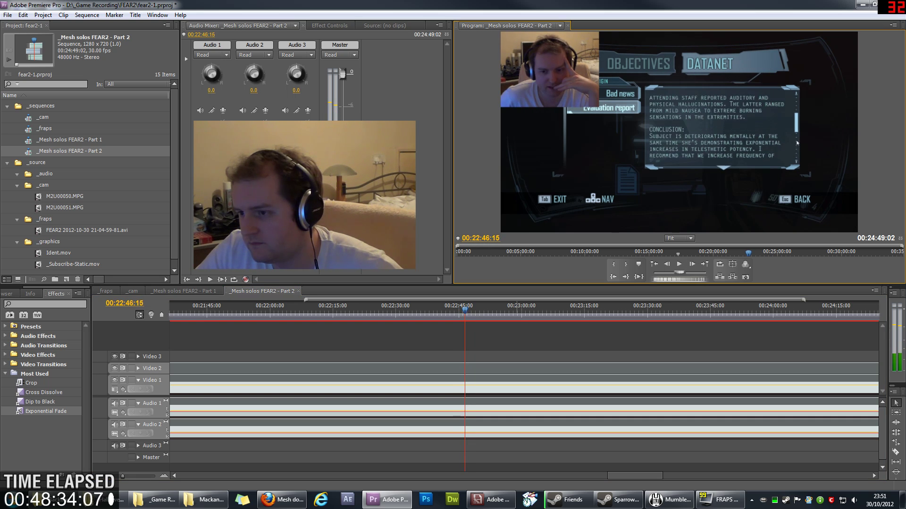
key(Right)
key(Right)
key(Right)
key(Right)
key(Right)
key(Right)
key(Right)
key(Right)
key(Right)
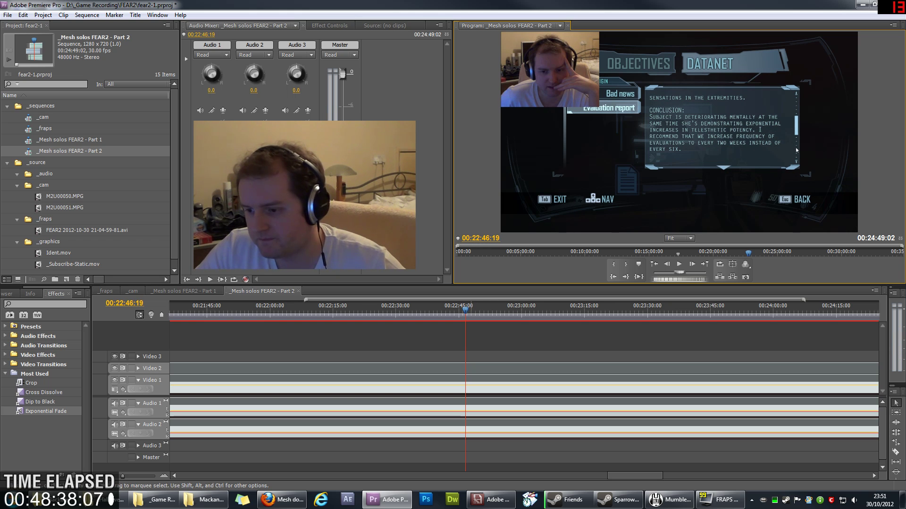
click(465, 307)
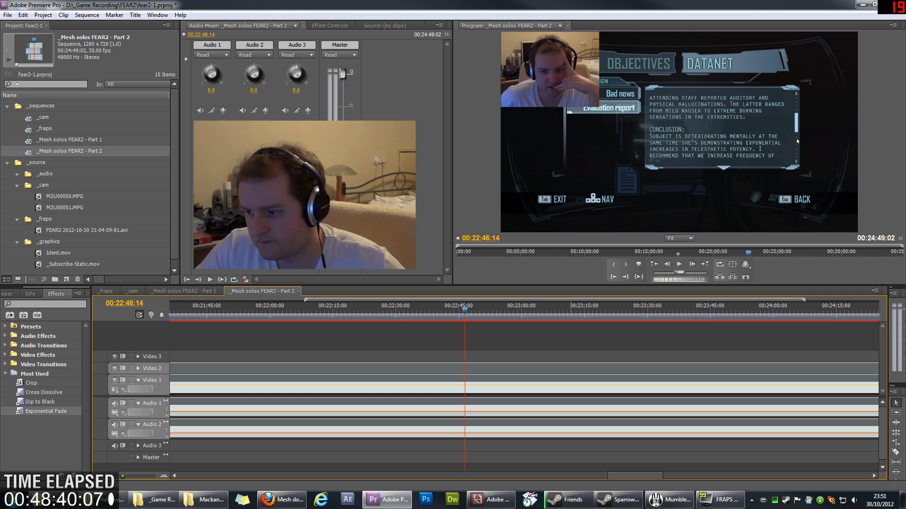
key(space)
key(space)
click(500, 340)
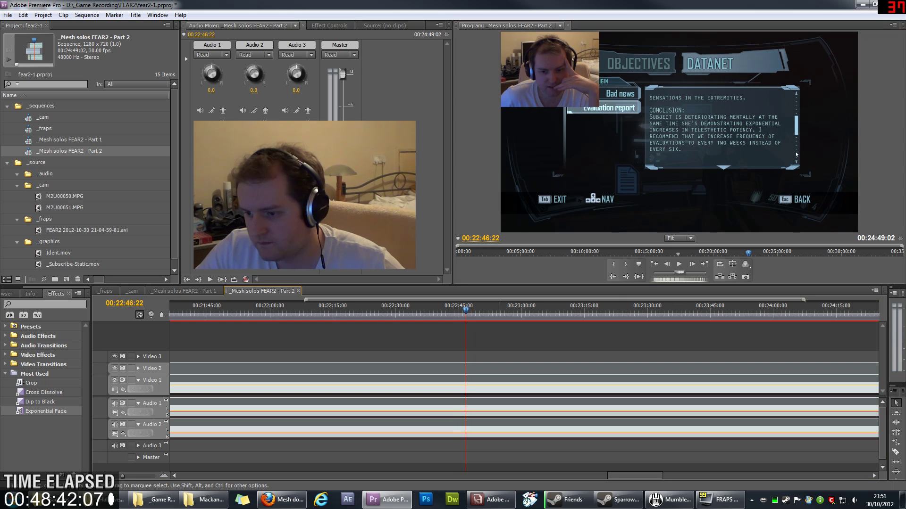
key(ctrl+k)
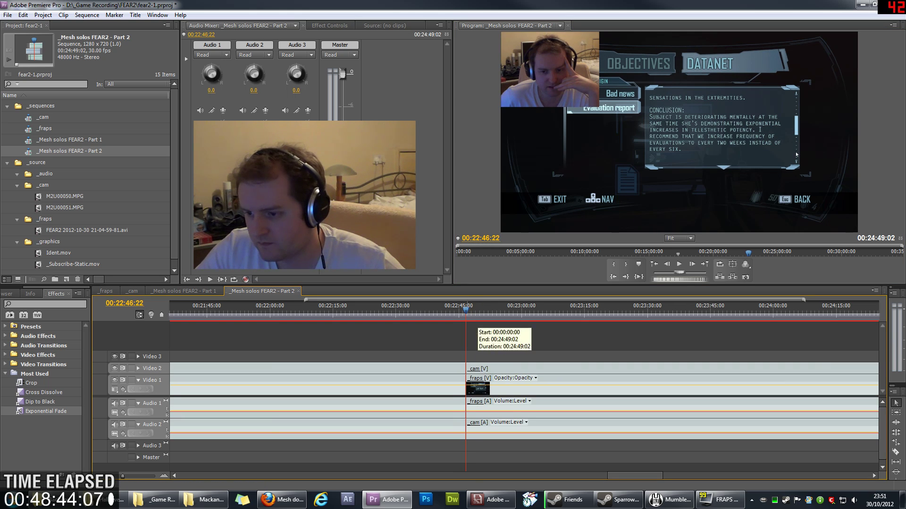
Split all clips again at 00:23:13:06 and ripple delete the report section between the two cuts.
drag(466, 311, 557, 312)
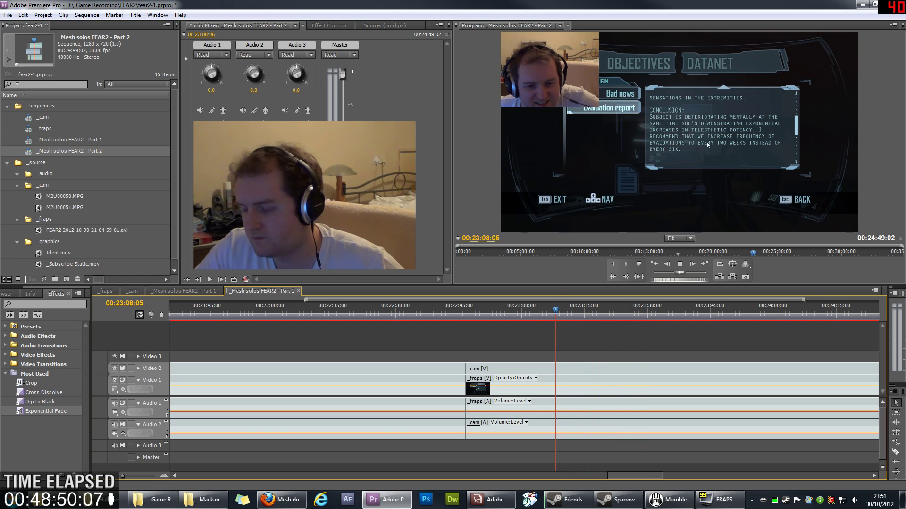
key(space)
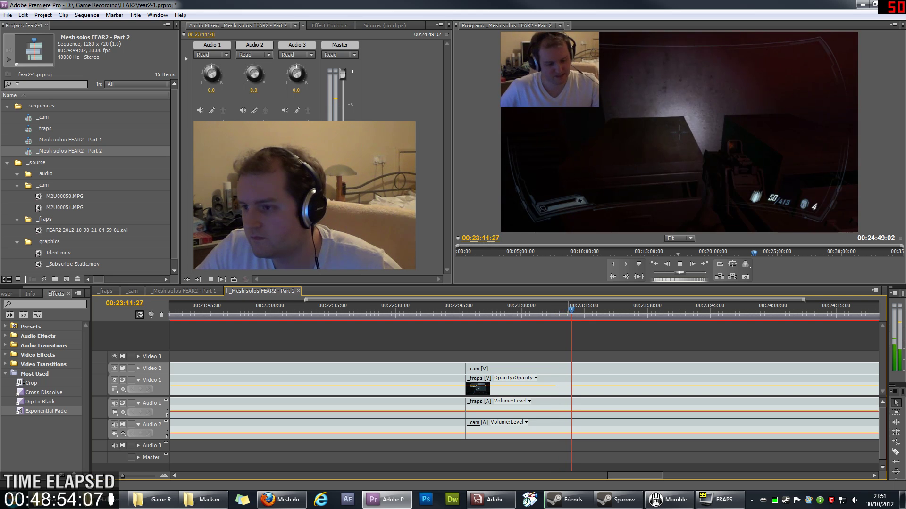
key(space)
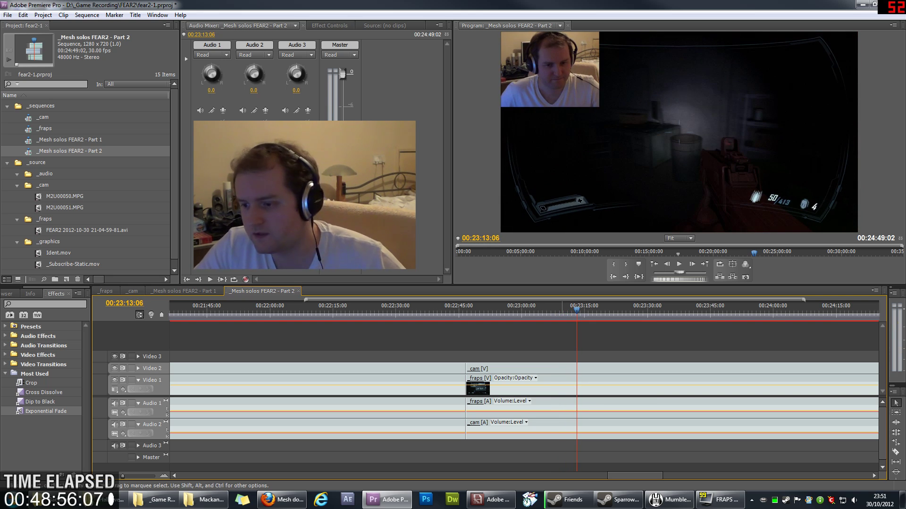
key(ctrl+k)
drag(521, 353, 545, 406)
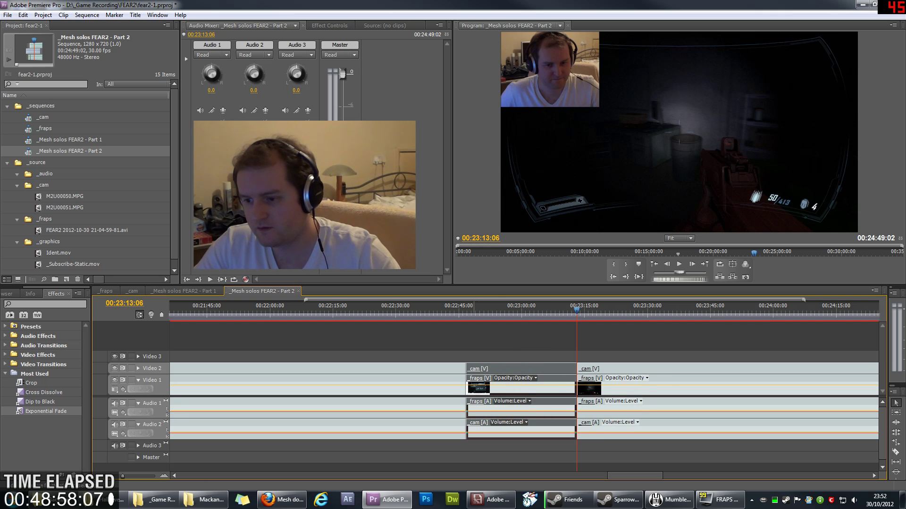
key(shift+Delete)
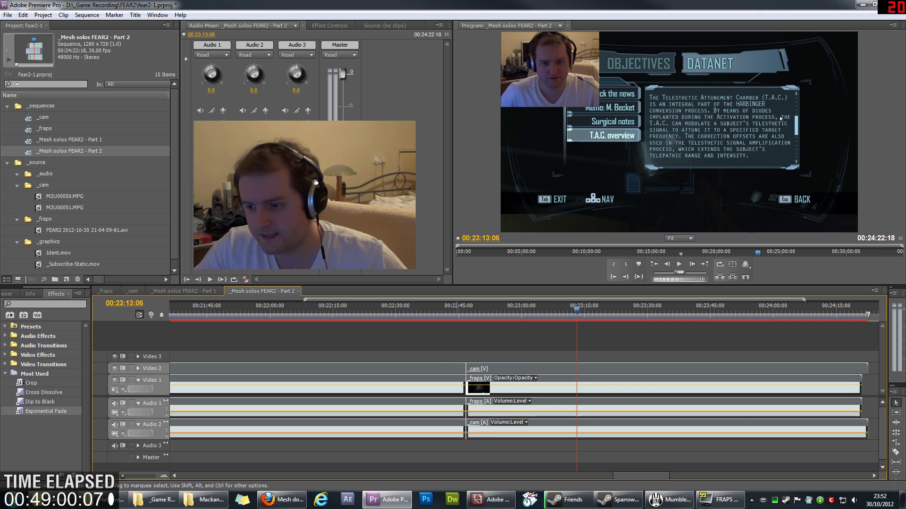
Apply the default video and audio transitions at the 00:22:46:22 join on the cam and fraps tracks.
key(ctrl+d)
key(ctrl+shift+d)
key(ctrl+shift+a)
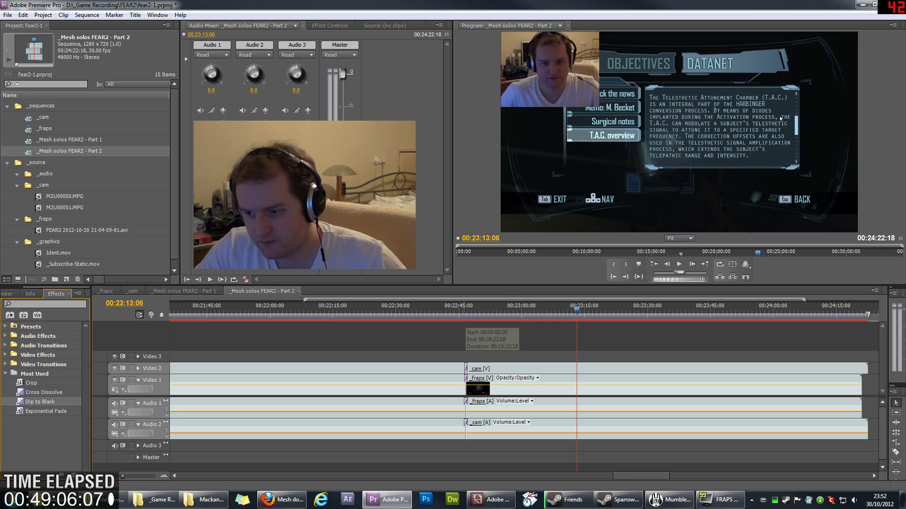
Split all clips at 00:22:23:25 and 00:22:35:23 and ripple delete the report footage between them.
drag(464, 310, 364, 309)
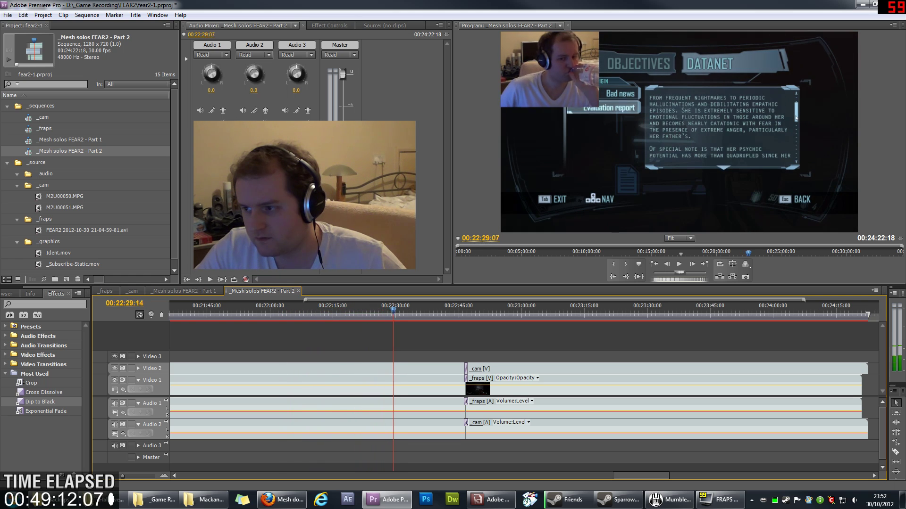
drag(417, 310, 370, 310)
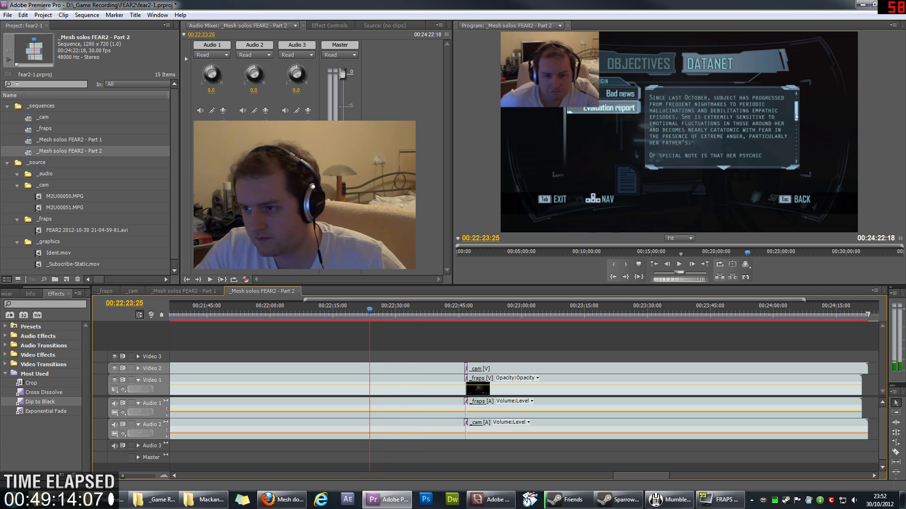
key(ctrl+k)
key(l)
key(l)
key(l)
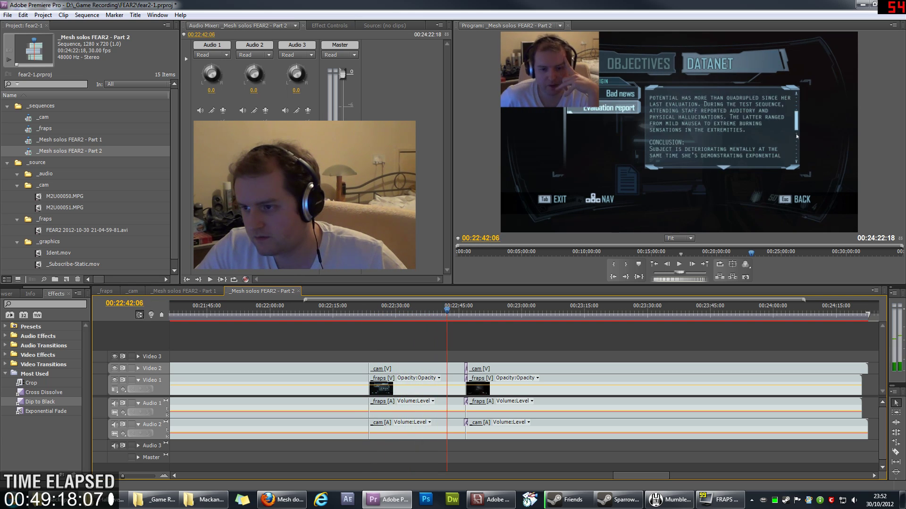
key(j)
key(j)
key(j)
key(k)
key(ctrl+k)
drag(397, 350, 401, 387)
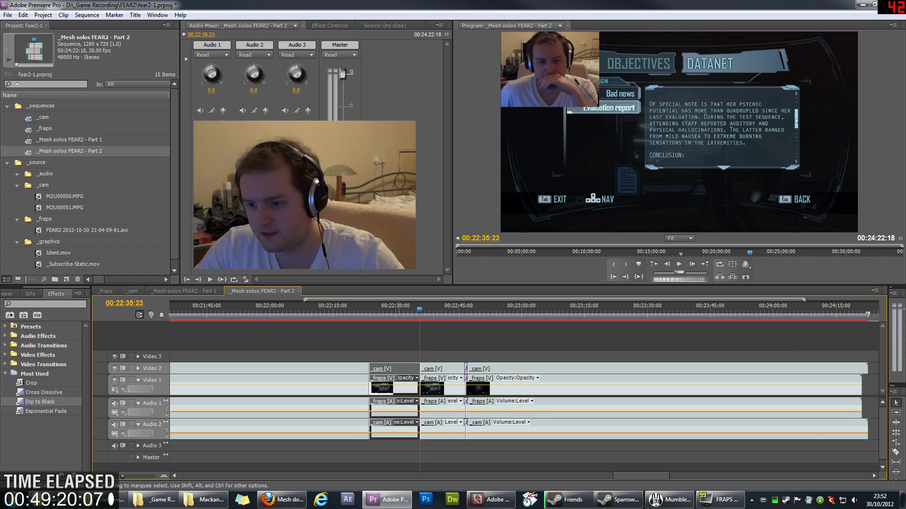
key(shift+Delete)
Apply the default transitions to the cam and fraps clips at the 00:22:23:25 join and play through it.
drag(392, 349, 359, 386)
key(shift+d)
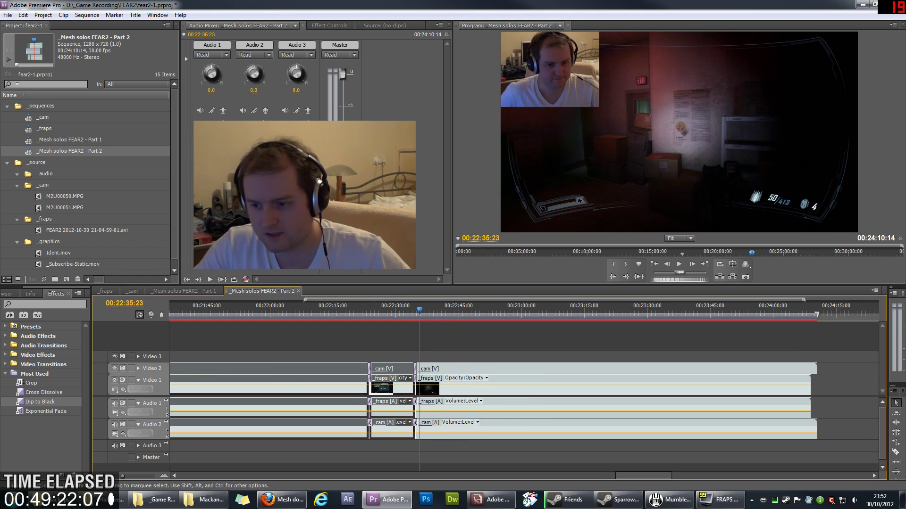
click(360, 309)
key(space)
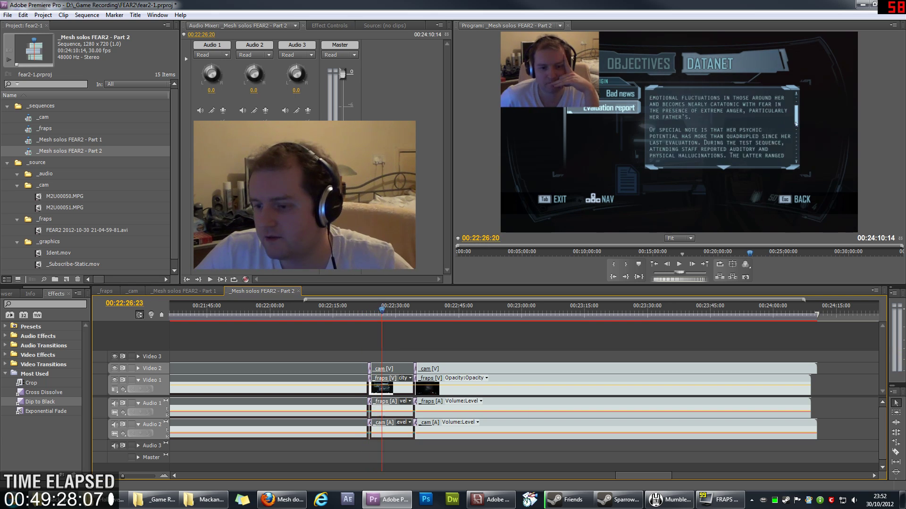
Play the remaining gameplay through to the loading screen and the black frames at about 00:23:55.
drag(381, 310, 626, 309)
key(space)
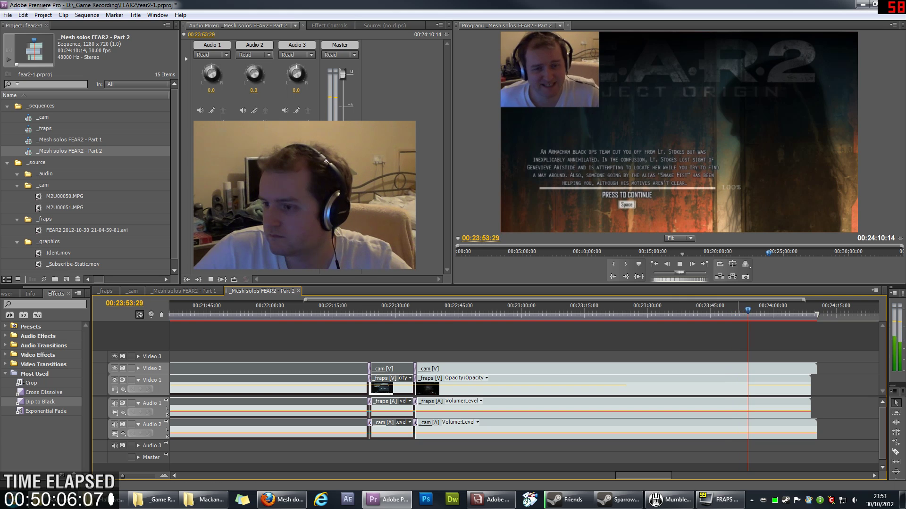
key(space)
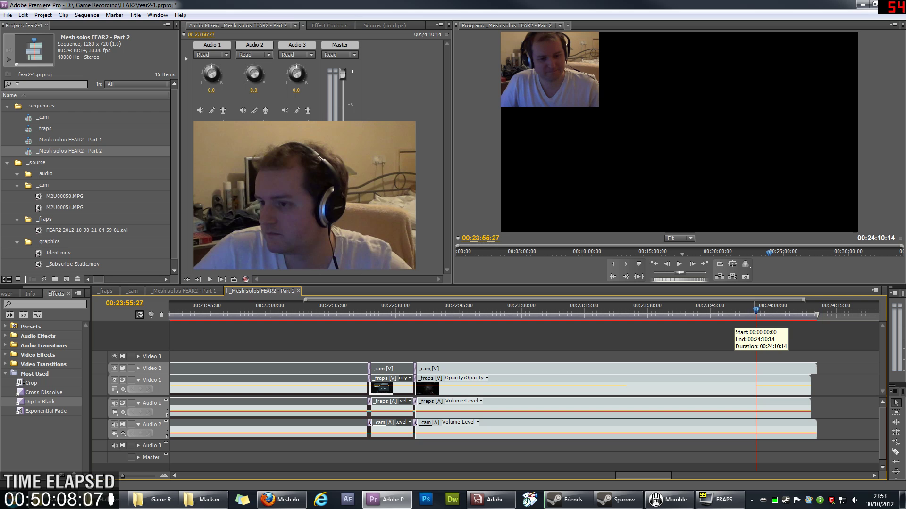
Split all cam and fraps clips on the loading screen at 00:23:54:19, just before the black frames.
drag(756, 310, 753, 310)
key(Left)
key(Left)
key(Left)
key(Left)
key(Left)
key(Left)
key(Left)
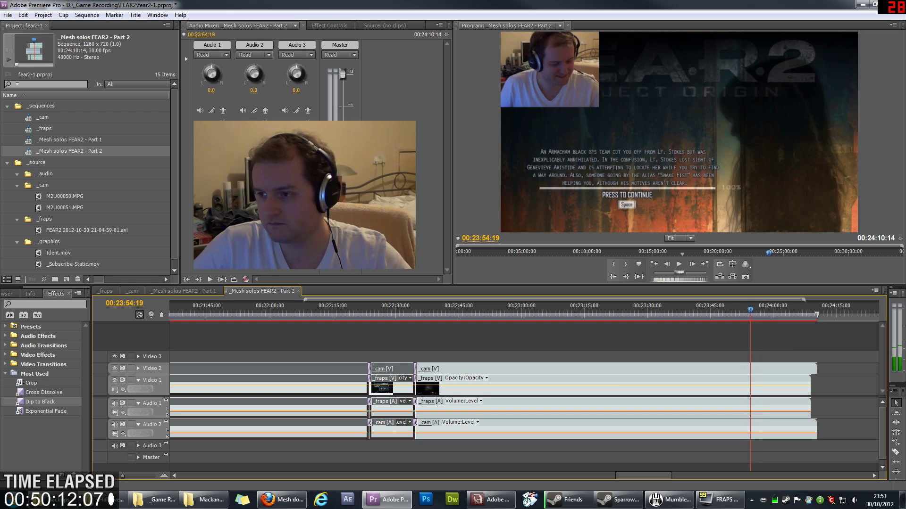
key(ctrl+k)
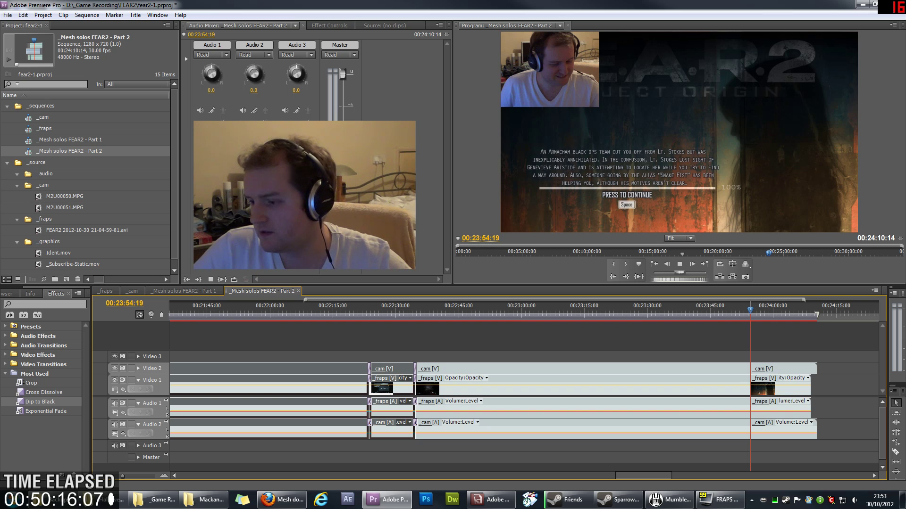
Check the footage after the 00:23:54:19 split and delete those last cam and fraps clips.
key(space)
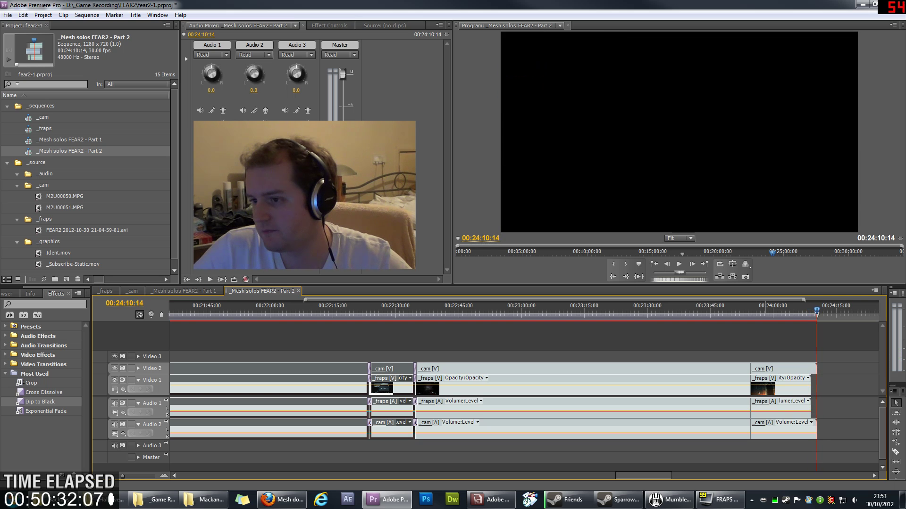
drag(769, 311, 778, 312)
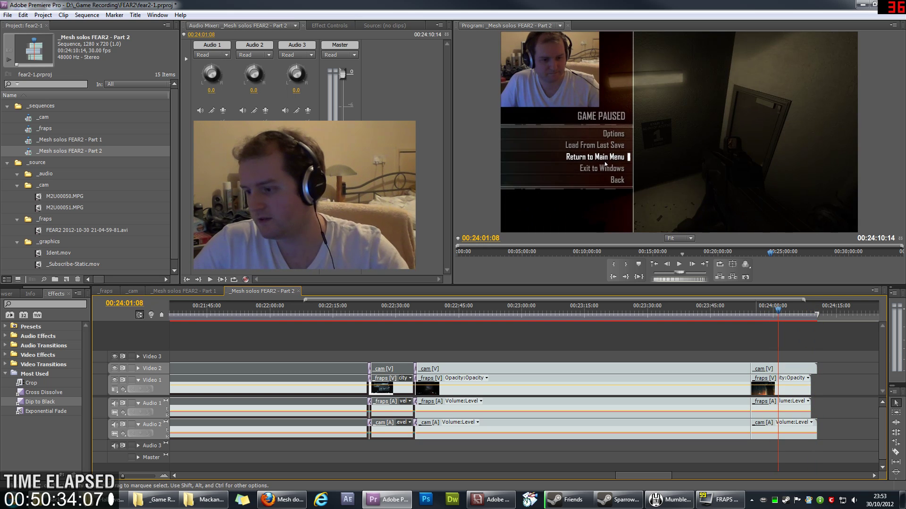
drag(757, 351, 757, 412)
key(Delete)
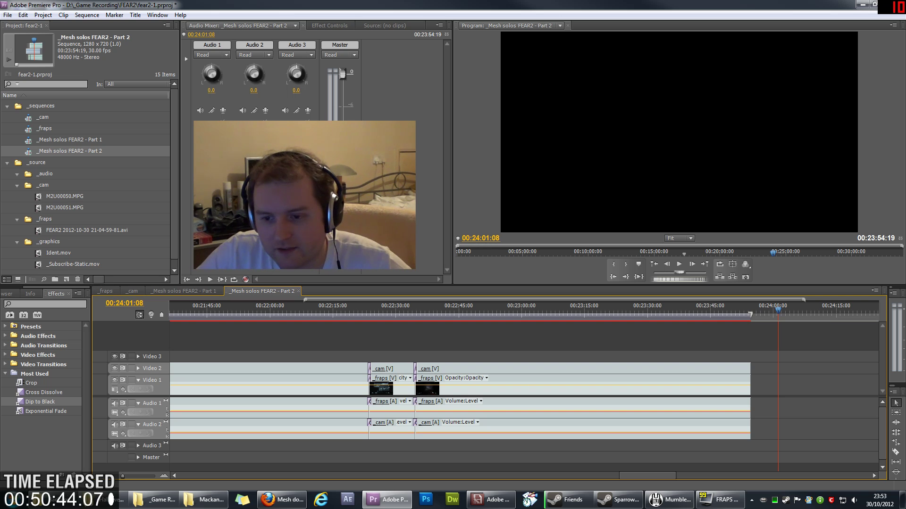
Add _Subscribe-Static.mov to Video 3 and Audio 3 directly after the last clips and play through the changeover.
drag(72, 264, 755, 357)
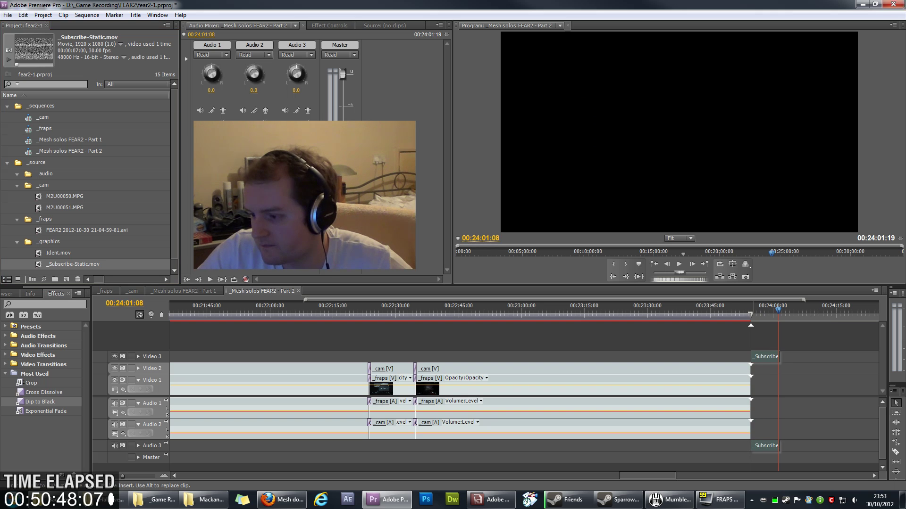
click(736, 309)
key(space)
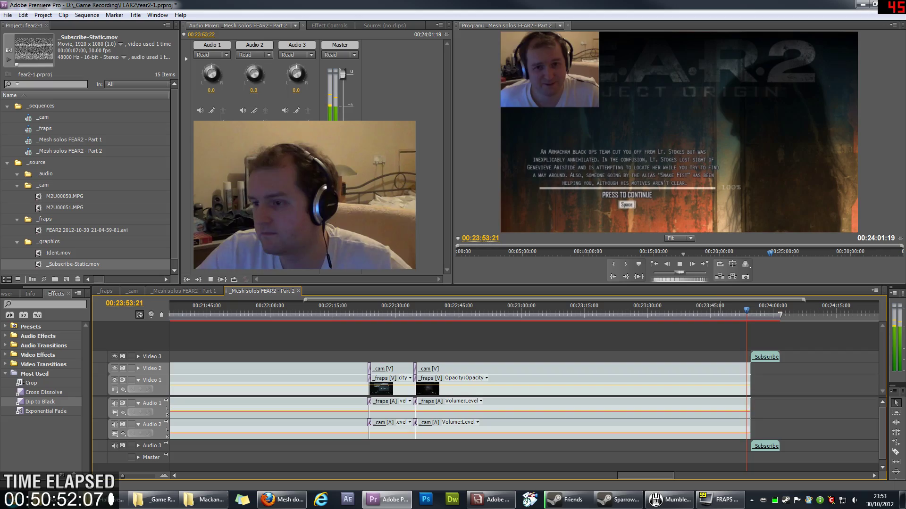
key(space)
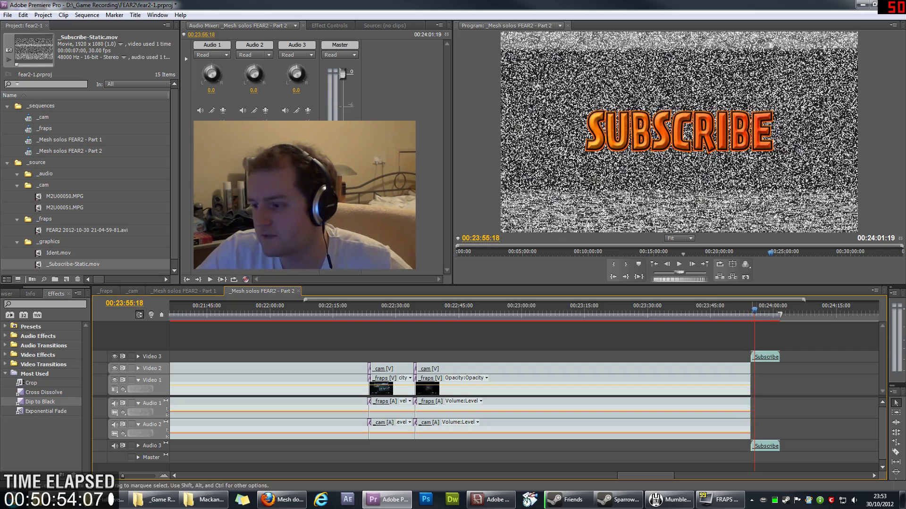
Scale the _Subscribe-Static clip on Video 3 to the frame size and save the project.
right_click(764, 356)
click(797, 234)
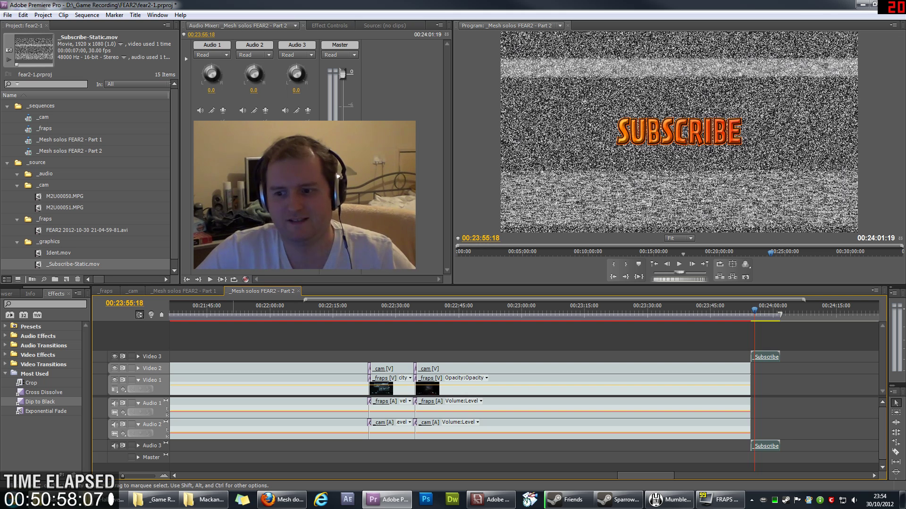
click(707, 357)
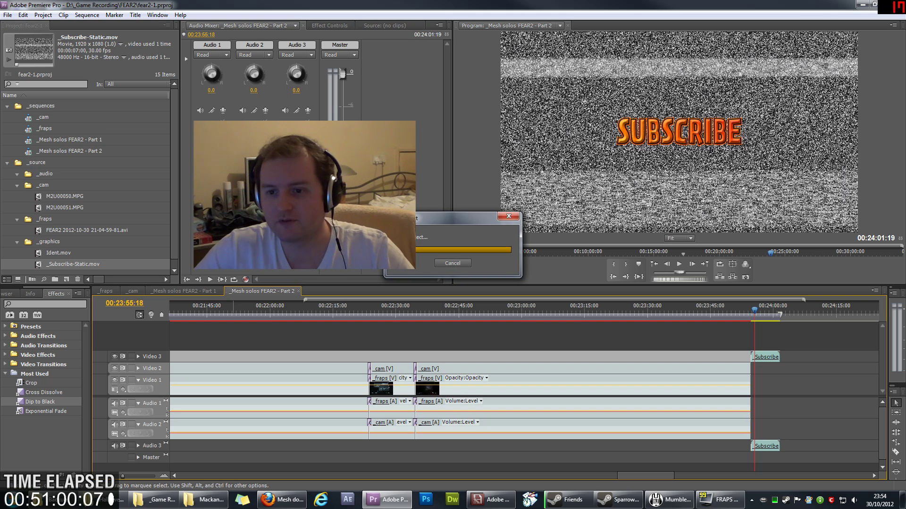
click(7, 15)
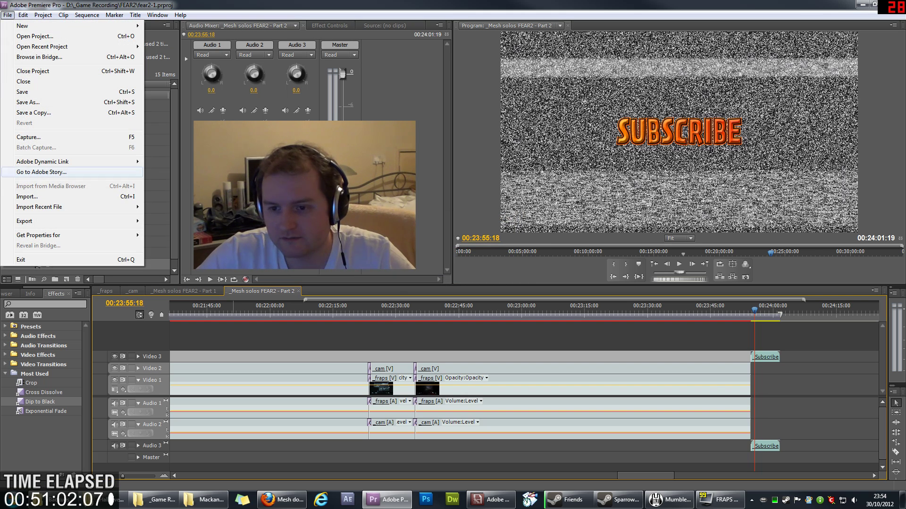
mouse_move(72, 220)
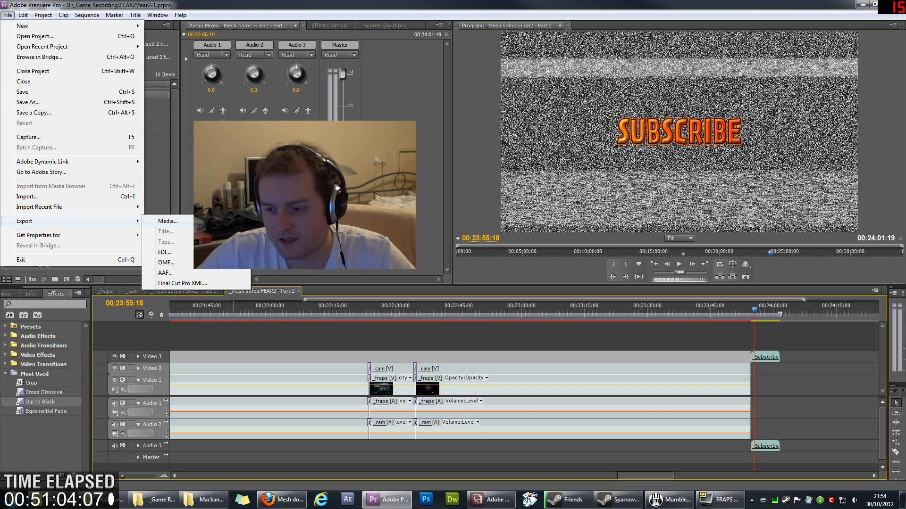
click(168, 221)
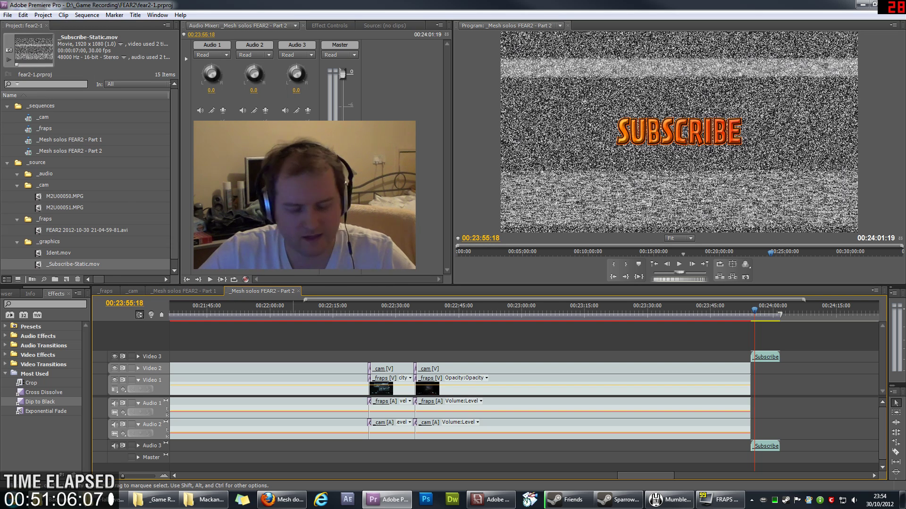
View the whole Part 2 sequence on the timeline and check the frame at 00:12:18:02.
scroll(293, 307, down, 6)
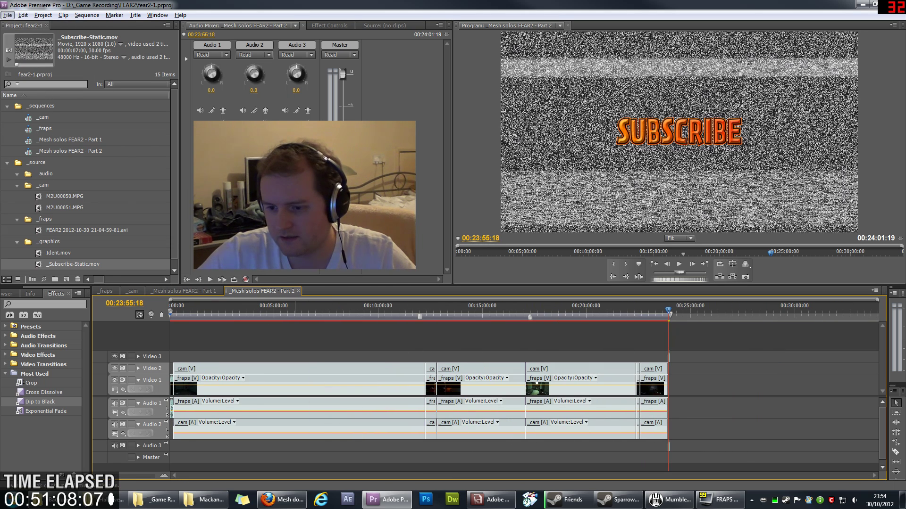
key(equal)
key(equal)
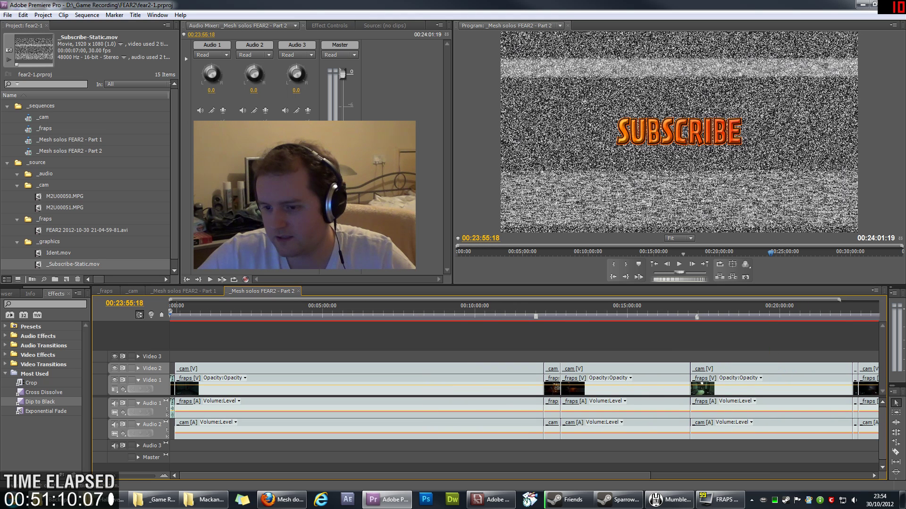
drag(172, 309, 544, 309)
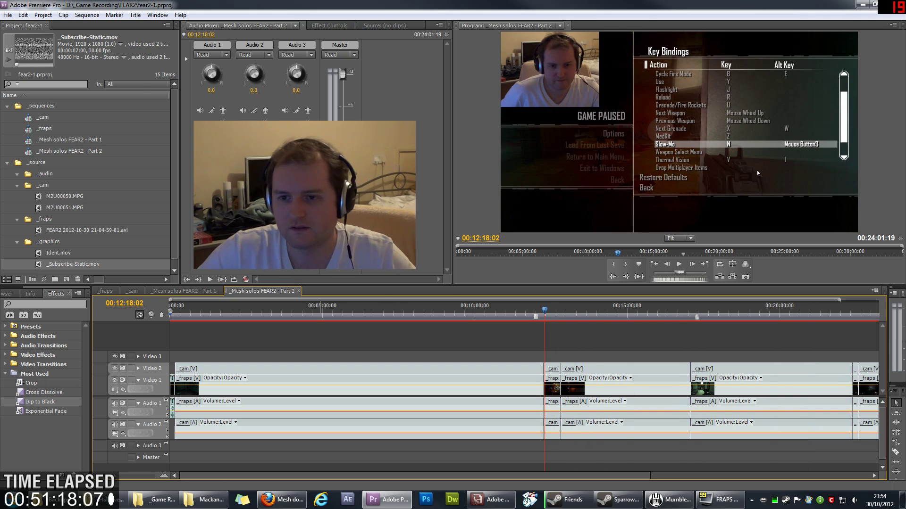
Queue the Part 2 sequence for H.264 export as _Mesh solos FEAR2 - Part 2.mp4, resume the encoding queue and return to Premiere Pro.
click(8, 14)
mouse_move(25, 221)
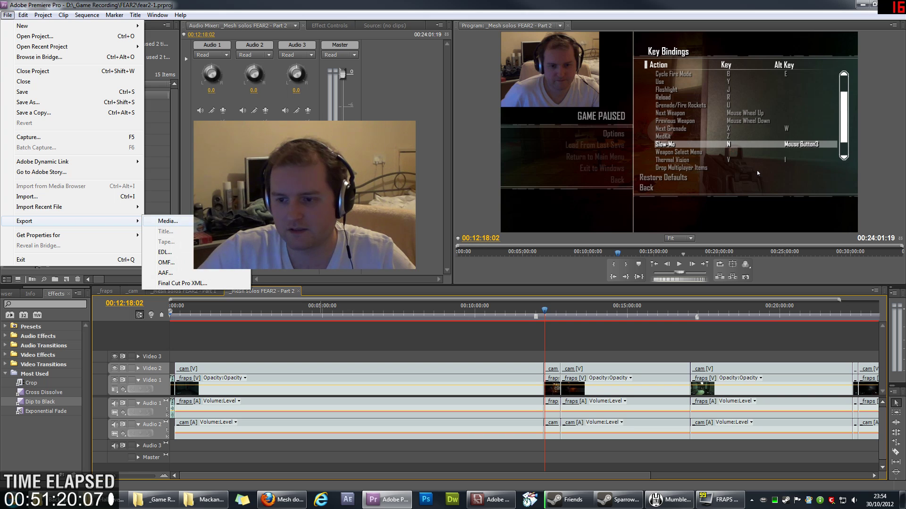
click(168, 221)
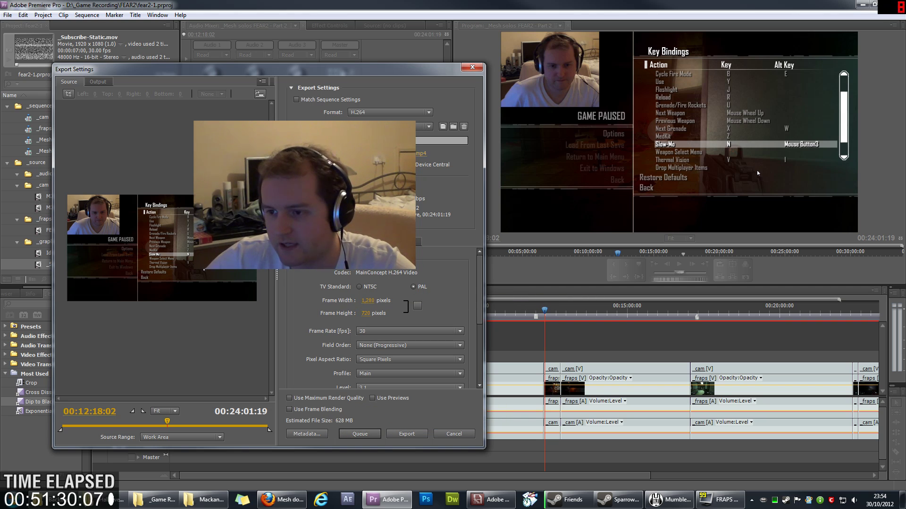
click(421, 153)
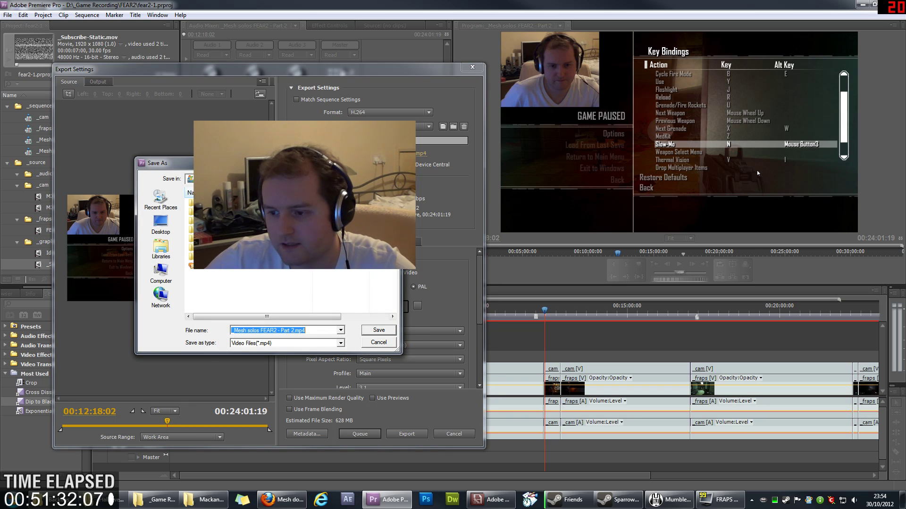
click(378, 330)
click(359, 433)
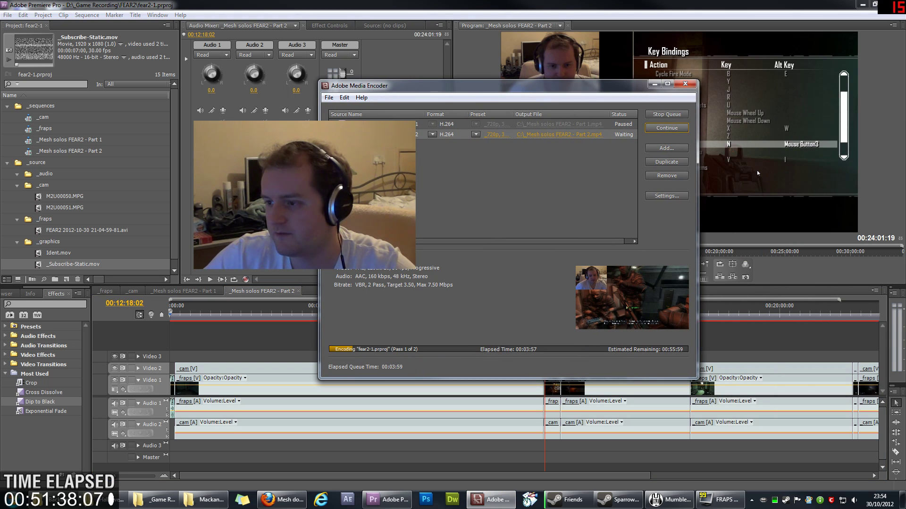
key(Return)
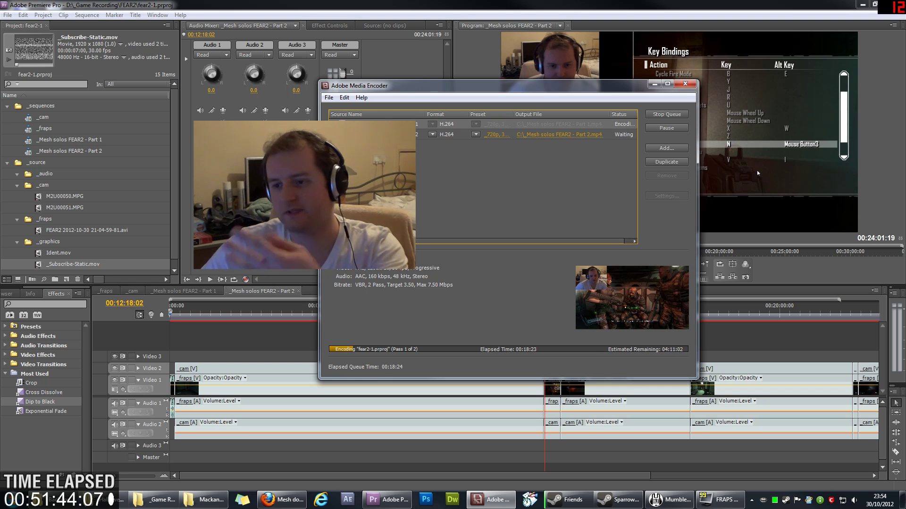
click(757, 171)
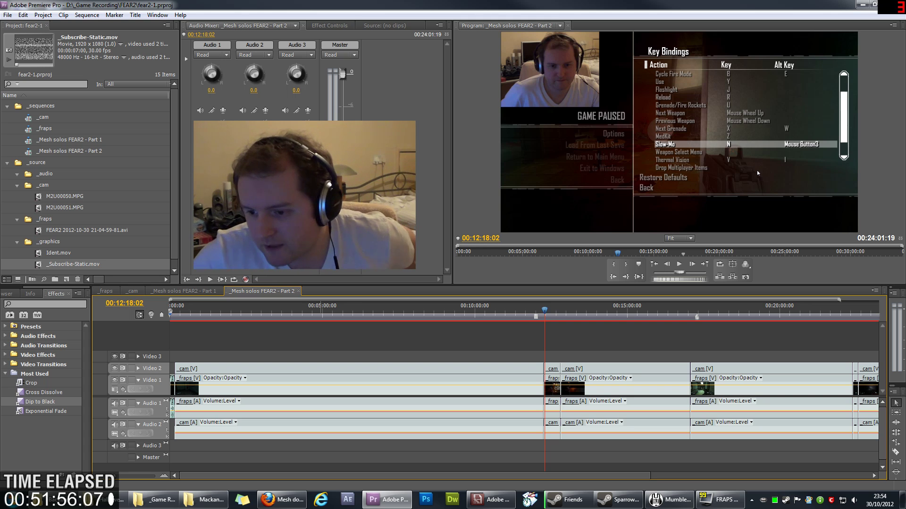
mouse_move(281, 500)
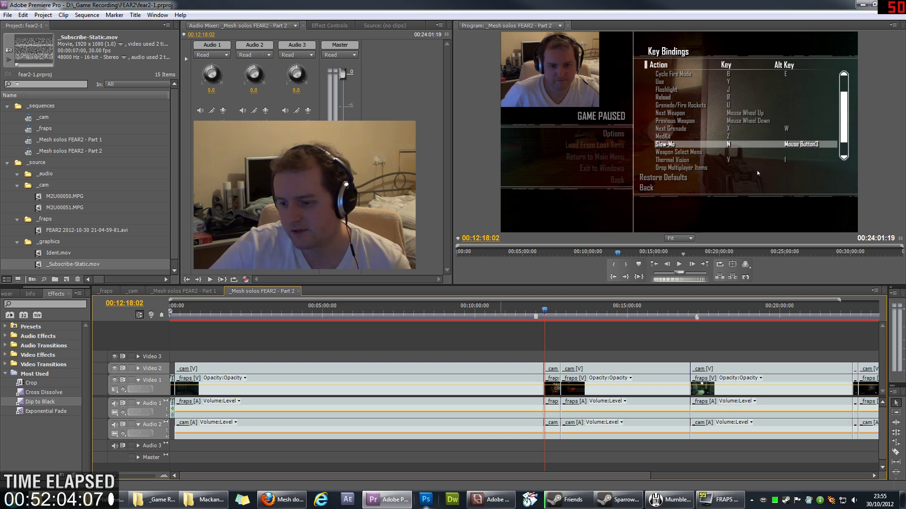
right_click(426, 500)
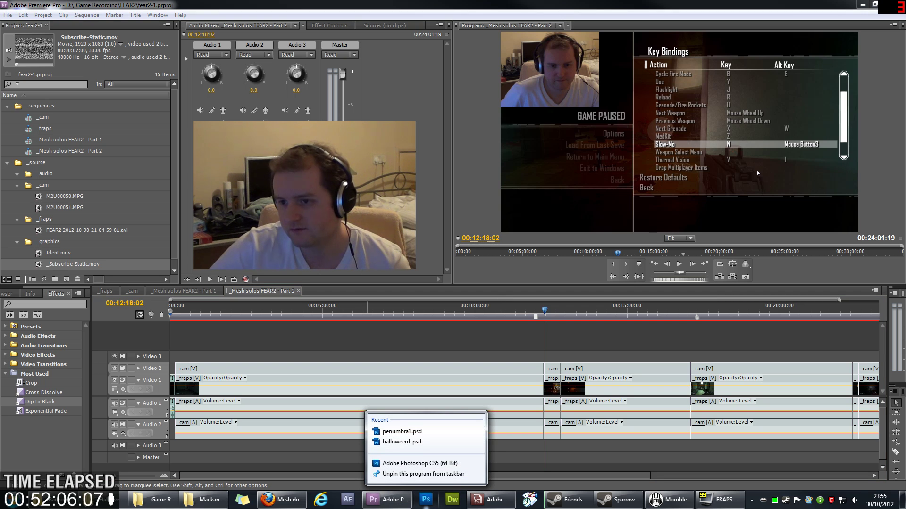
key(Escape)
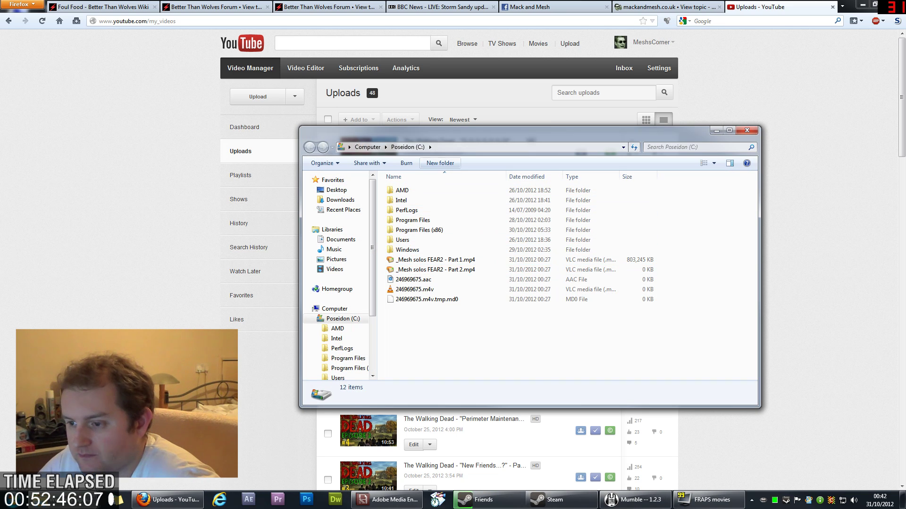
Start uploading _Mesh solos FEAR2 - Part 1.mp4 from drive C: on YouTube's video upload page.
drag(434, 133, 568, 151)
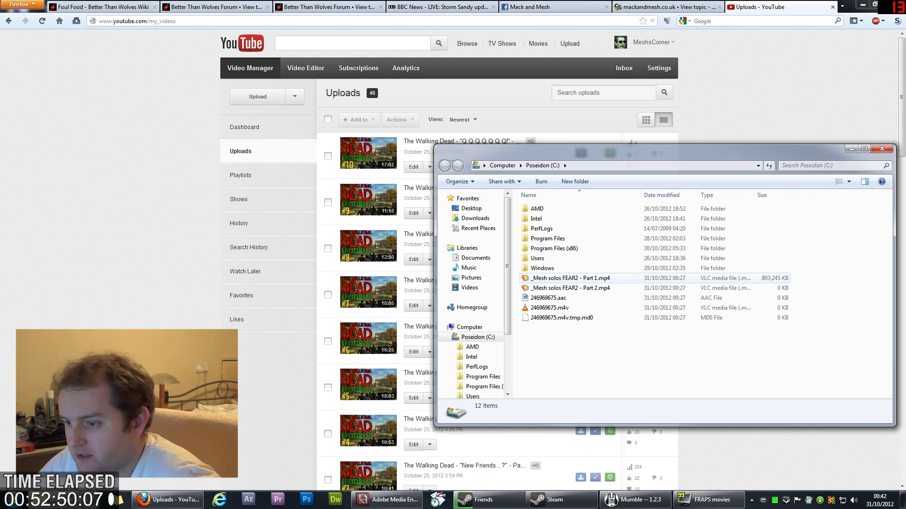
click(566, 277)
drag(601, 152, 905, 147)
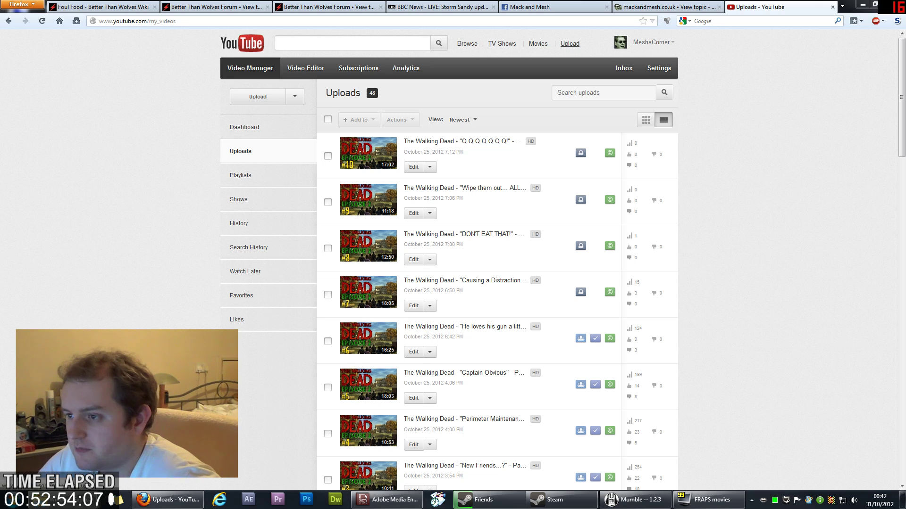
click(570, 44)
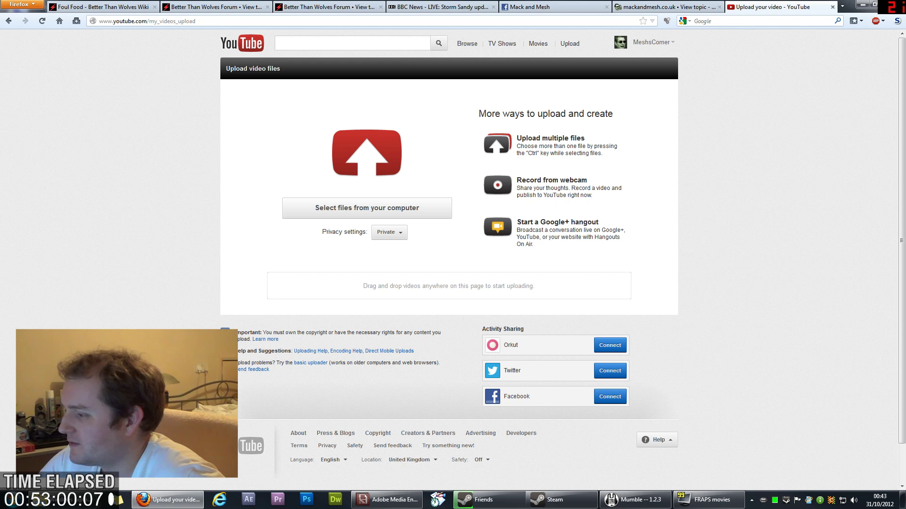
drag(488, 275, 418, 293)
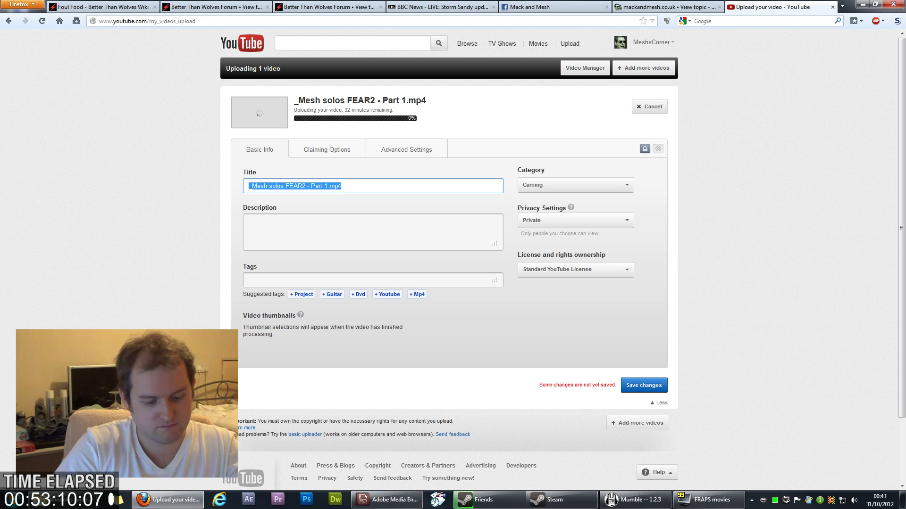
text(Hallow)
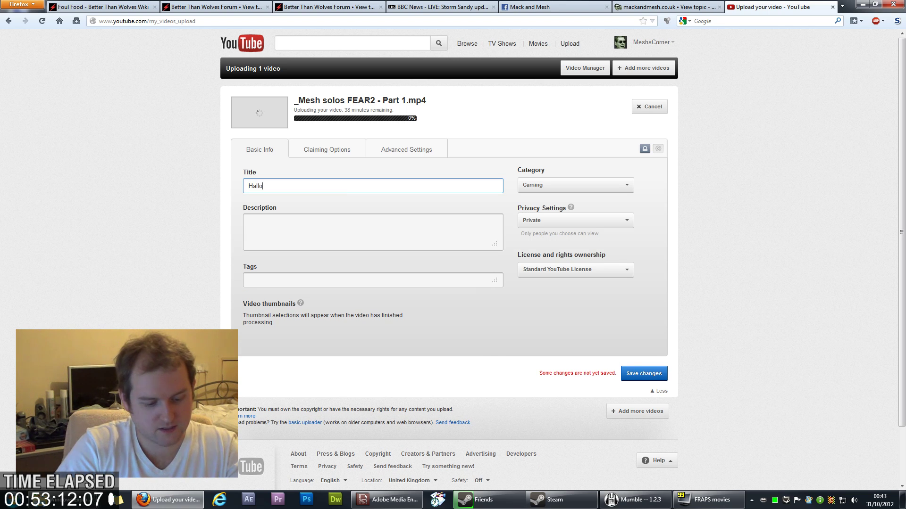
key(BackSpace)
key(BackSpace)
key(BackSpace)
key(BackSpace)
key(BackSpace)
key(BackSpace)
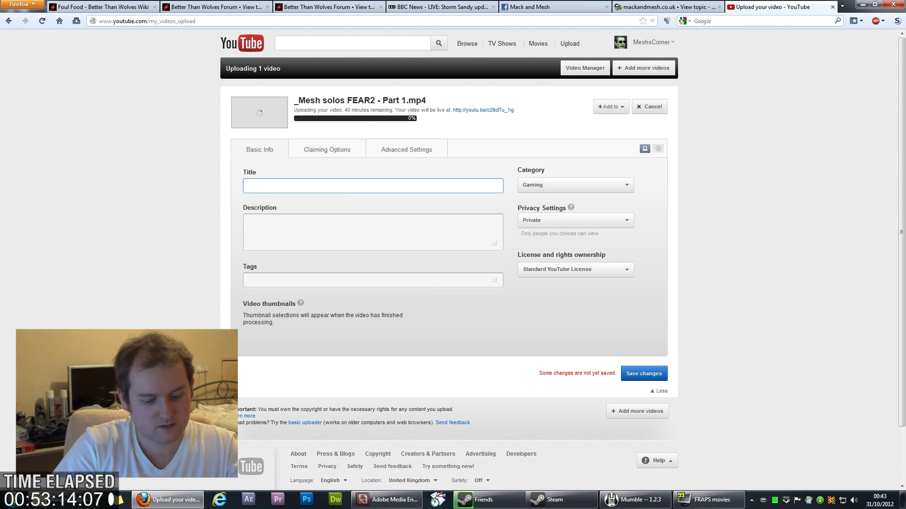
text(Mesh)
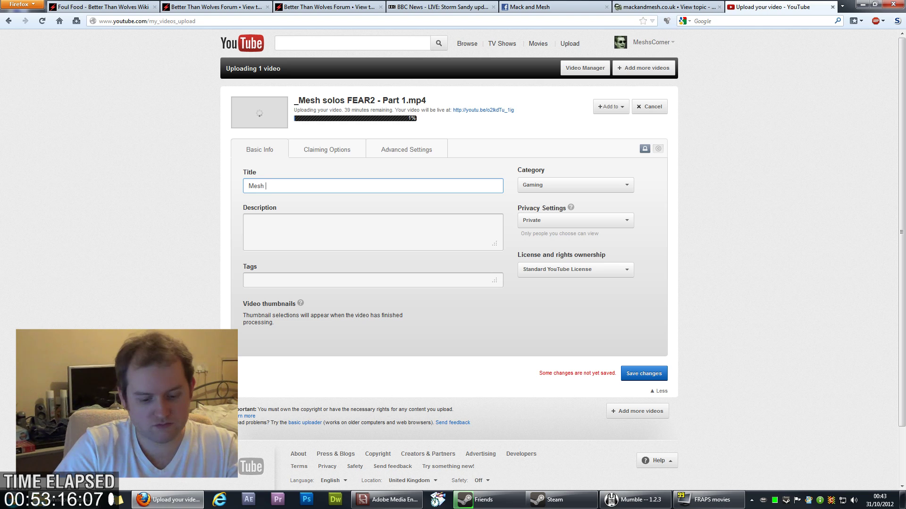
text( solos)
key(BackSpace)
key(BackSpace)
key(BackSpace)
key(BackSpace)
key(BackSpace)
key(BackSpace)
key(BackSpace)
key(BackSpace)
key(BackSpace)
key(BackSpace)
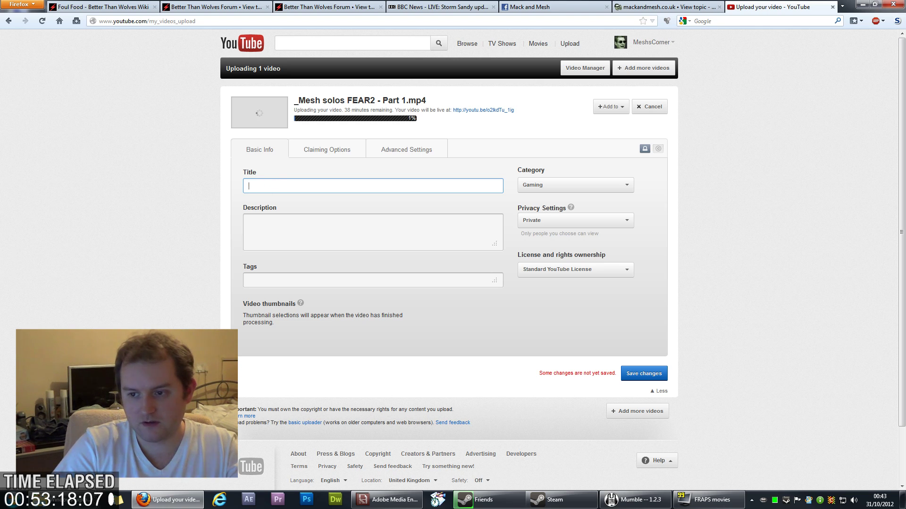
Enter "Halloween Special - FEAR 2 (with Reactions)" as the title of the uploading video.
text(Hallowee)
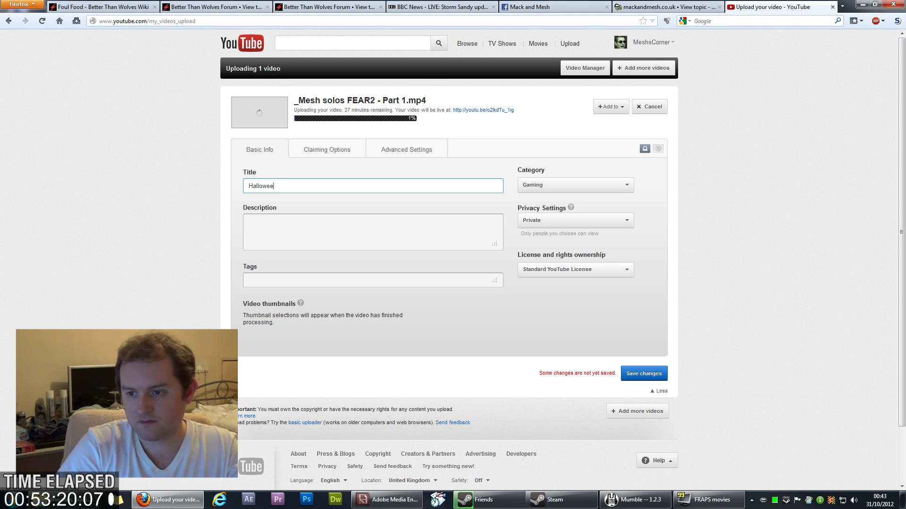
text(n Spec)
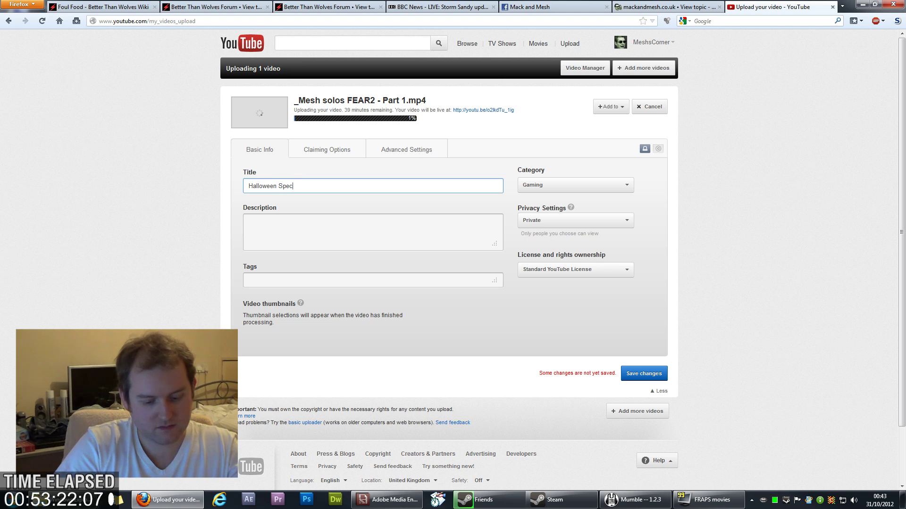
text(ial - FE)
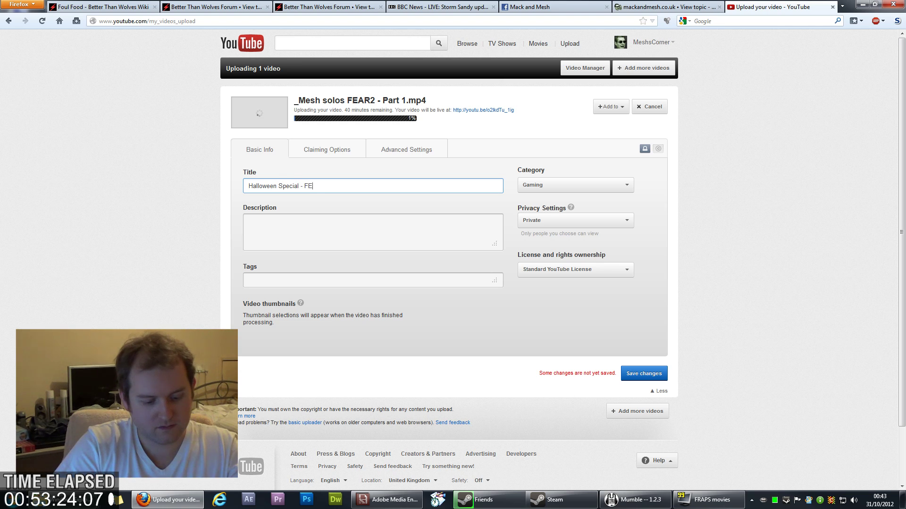
text(AR 2 )
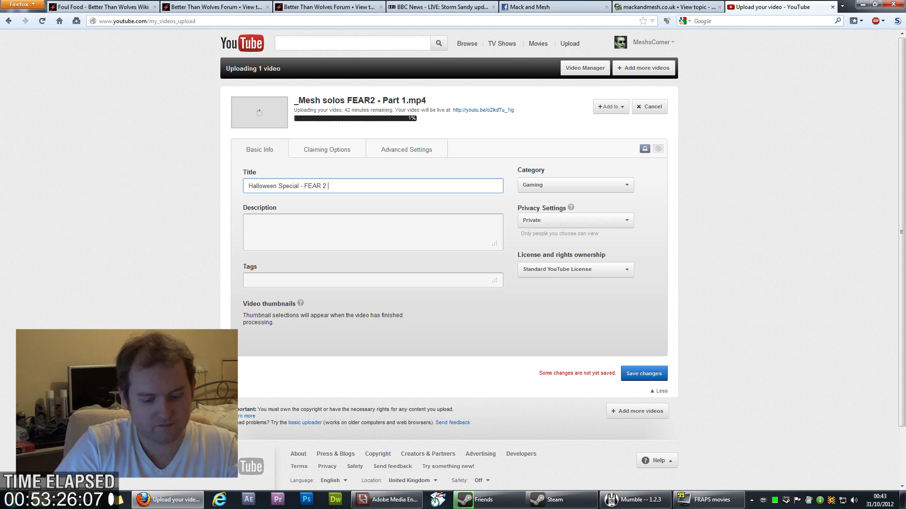
text(-(with )
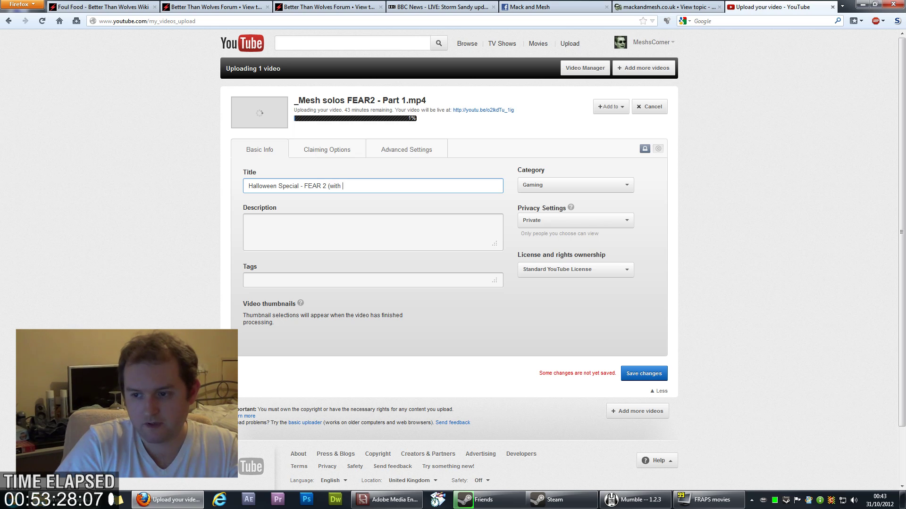
text(Reactions)
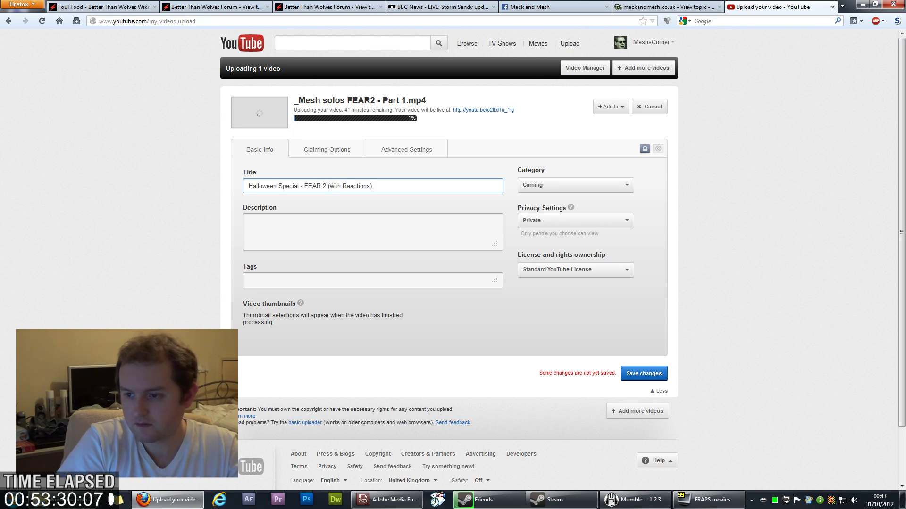
text())
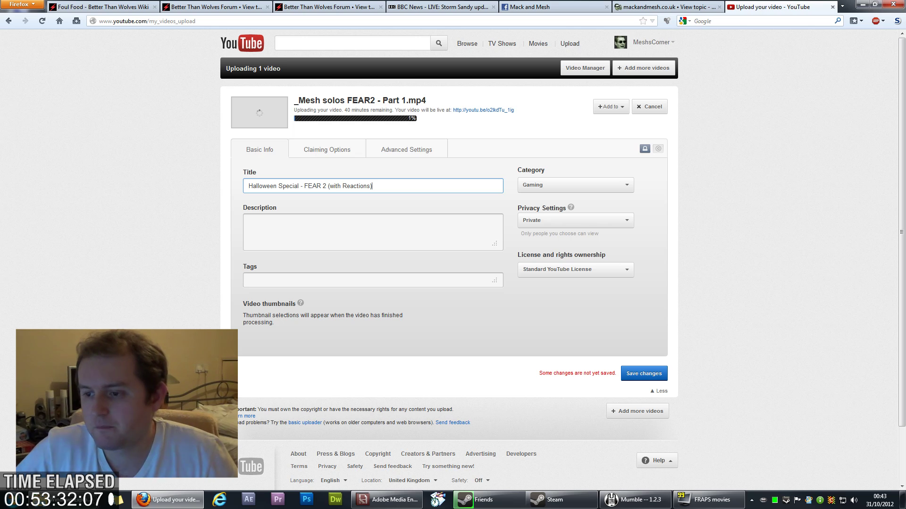
Insert "- Part 1" into the video title directly before "(with Reactions)".
click(328, 186)
text(- Partr)
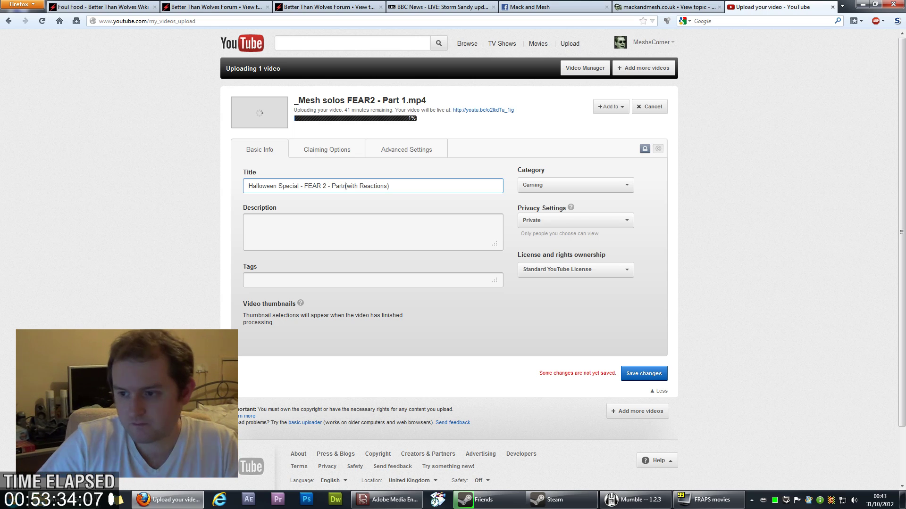
text(t 21)
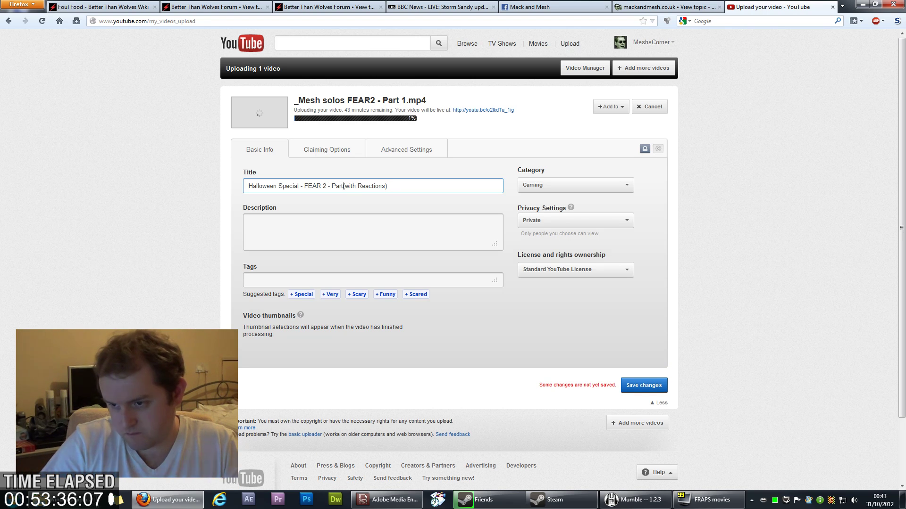
key(BackSpace)
key(BackSpace)
text(1)
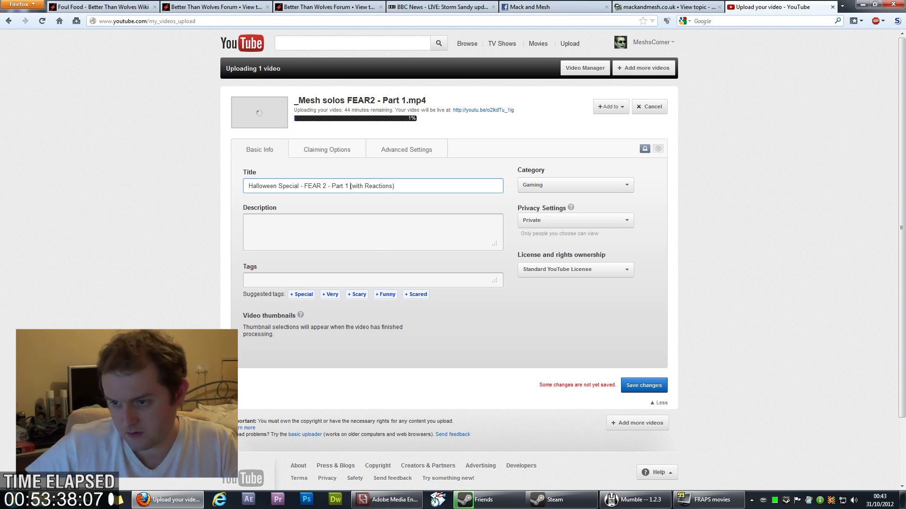
Enter "Hey guys blah blah blah" as the description of the uploading video.
key(Tab)
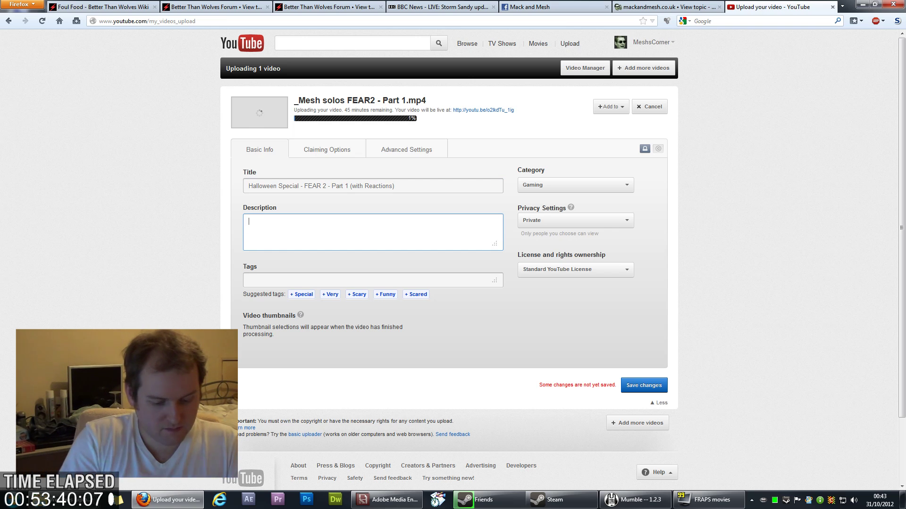
text(Hey guys bl)
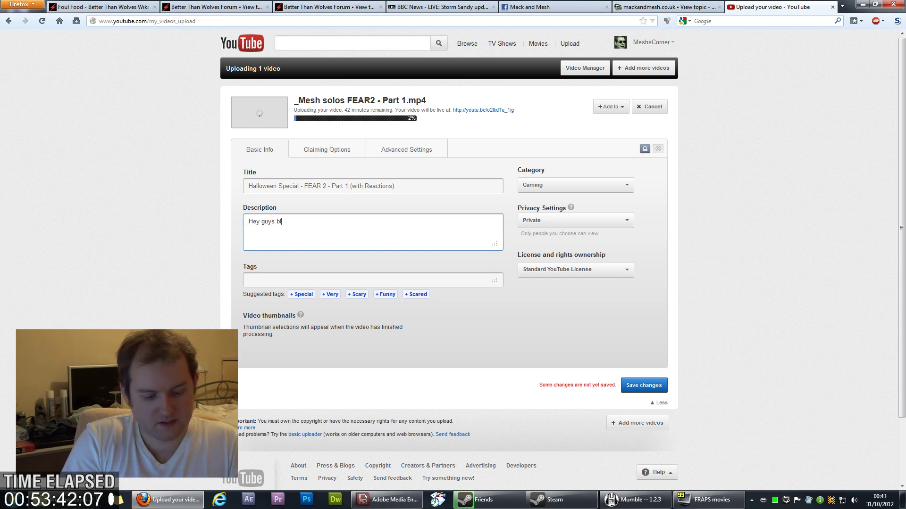
text(ah blah blah)
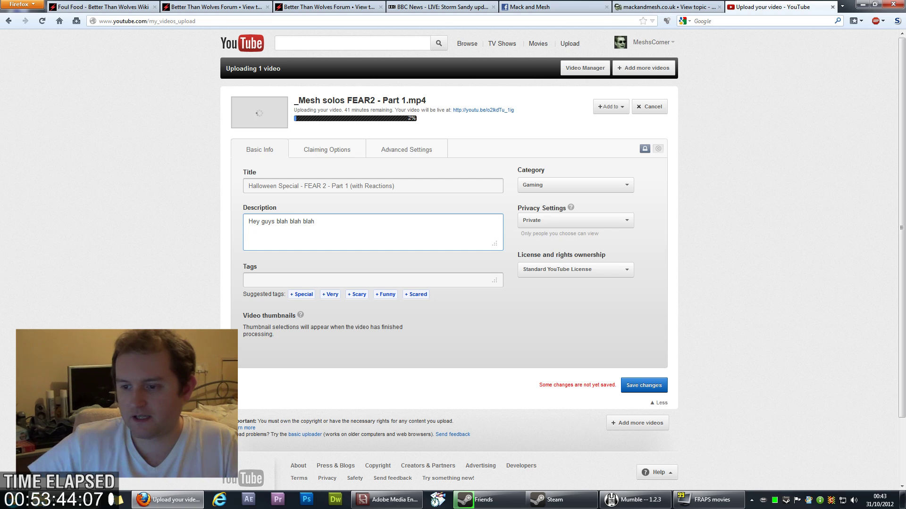
Enter the quoted tags "fear 2 playthrough", "lets play fear 2" and "fear 2 reactions" for the video, separated by spaces.
click(248, 279)
text(")
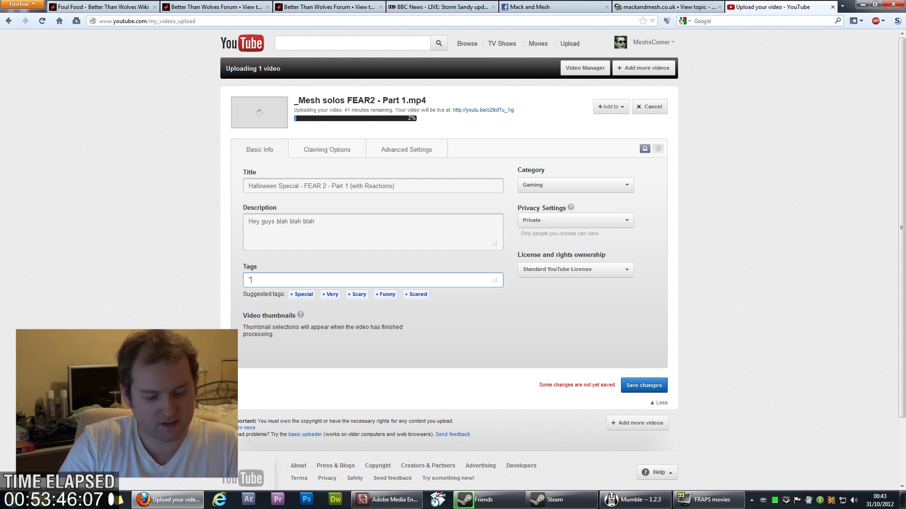
text(fear )
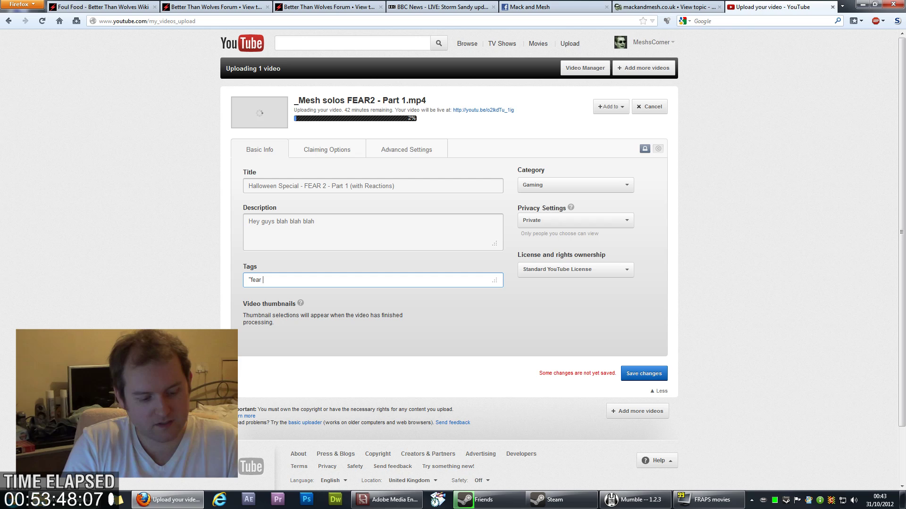
text(2 playthrough)
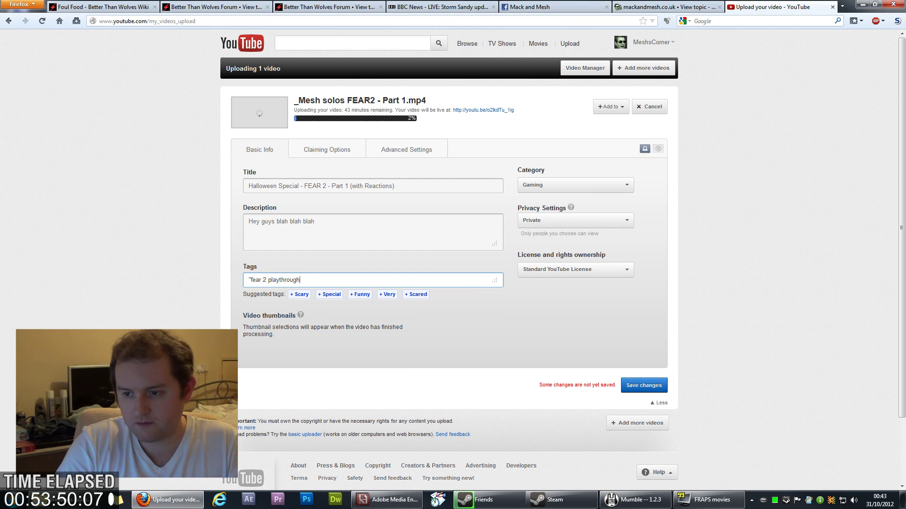
text(" "lets pla)
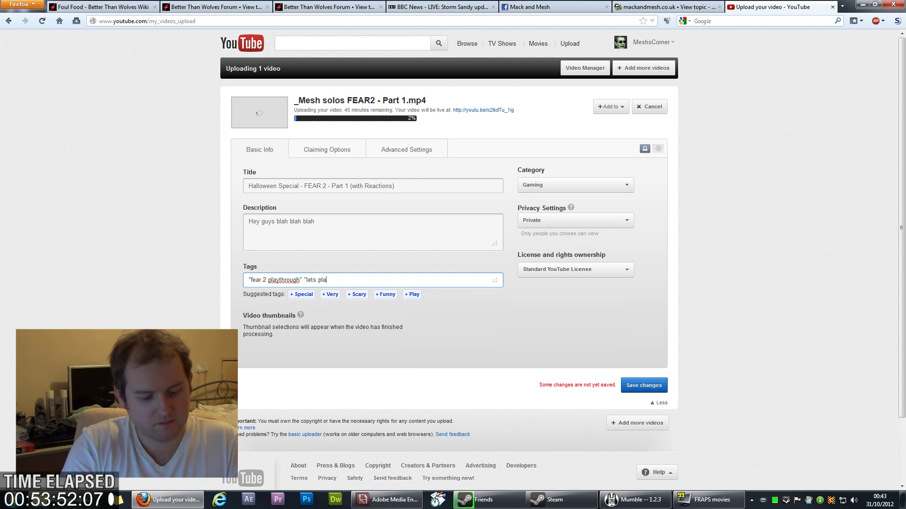
text(y fear 2)
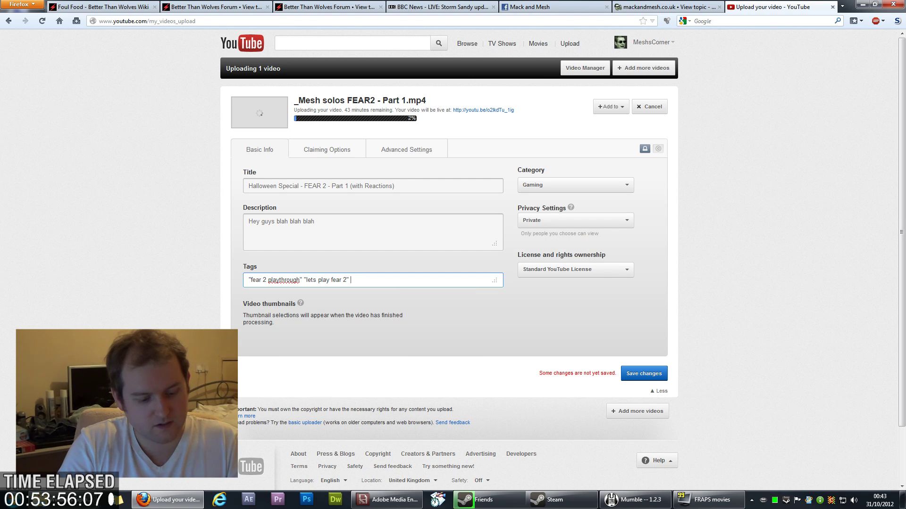
text(" "fear 2 )
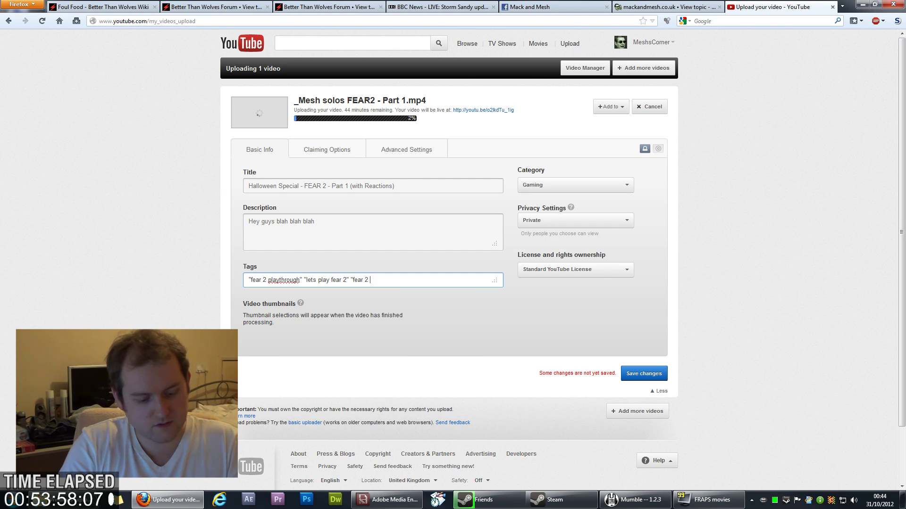
text(reactions")
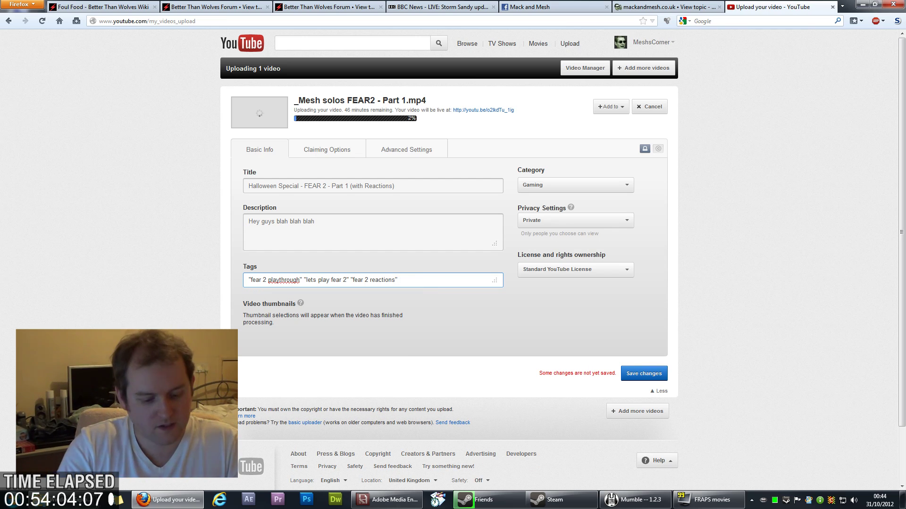
Append the unquoted words alma reactions lets play scary hilarious funny to the video's tags.
text(alma )
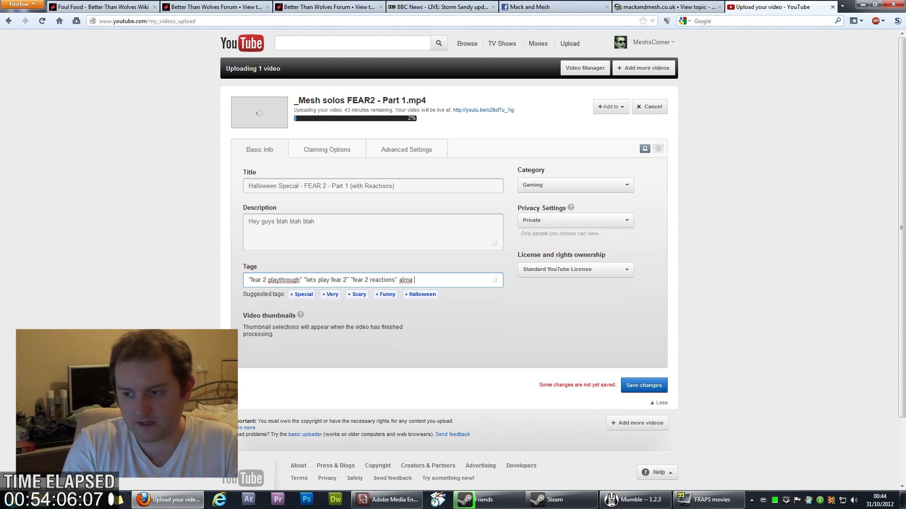
text(reactions)
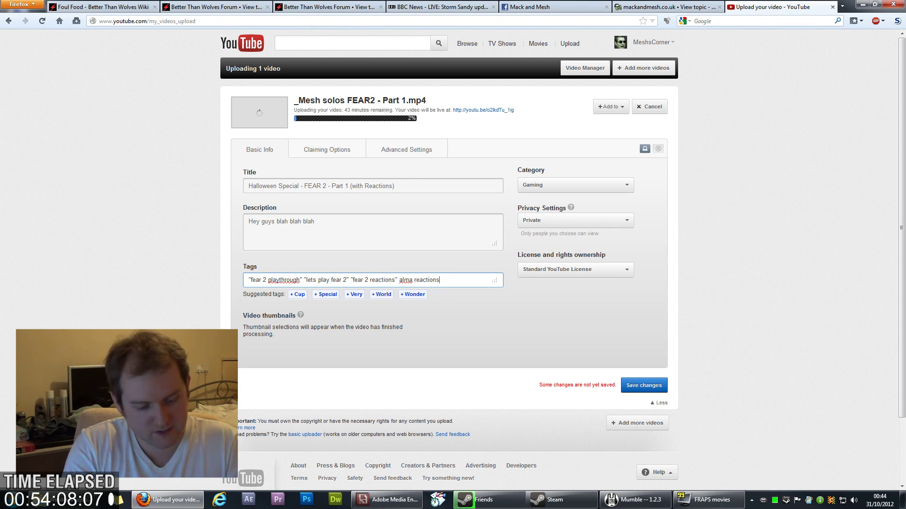
text( lets play )
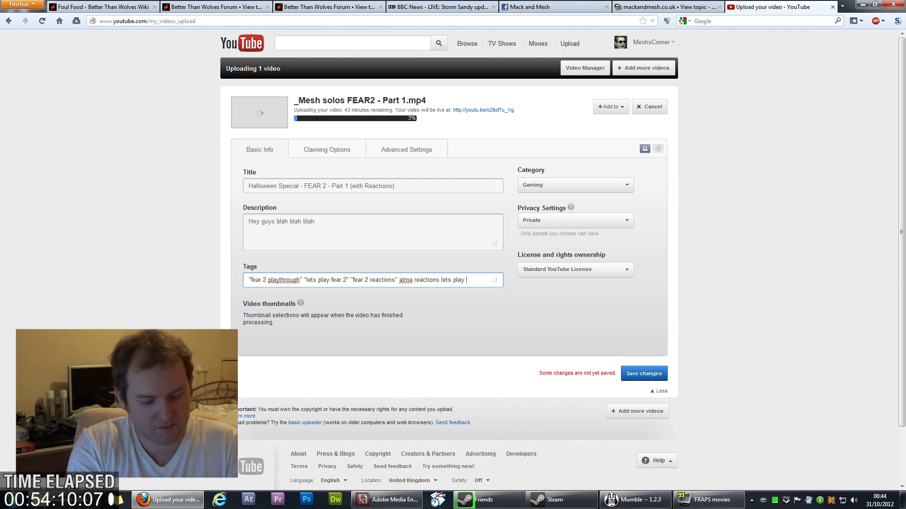
text(hilariou)
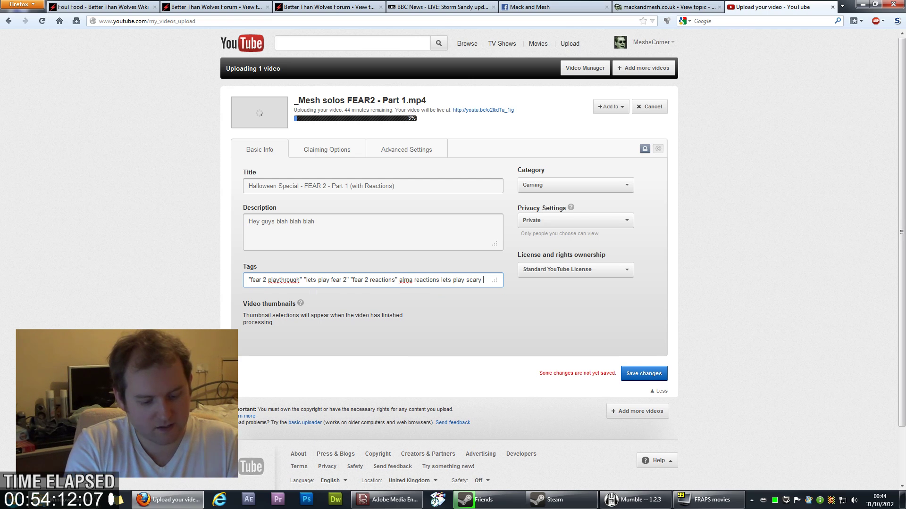
text(s funny)
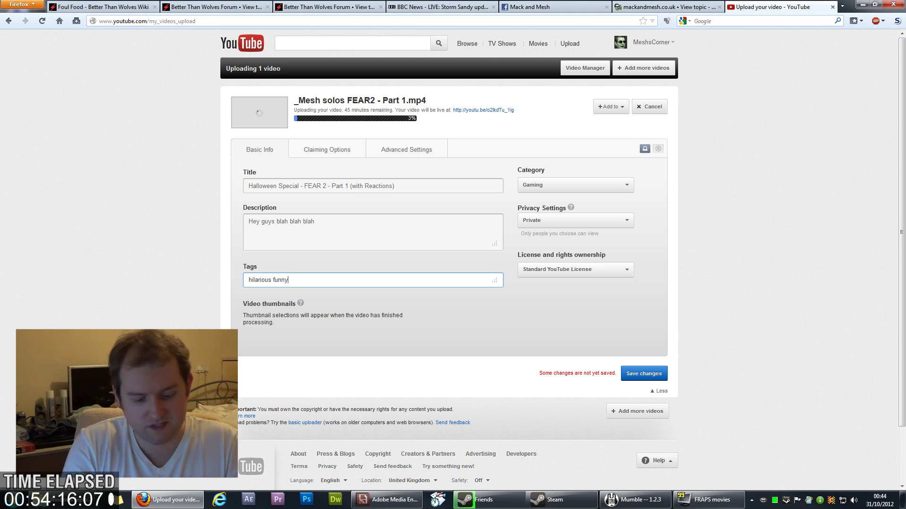
key(ctrl+a)
text("fear 2 playthrough" "lets play fear 2" "fear 2 reactions" alma reactions lets play scary hilarious funny)
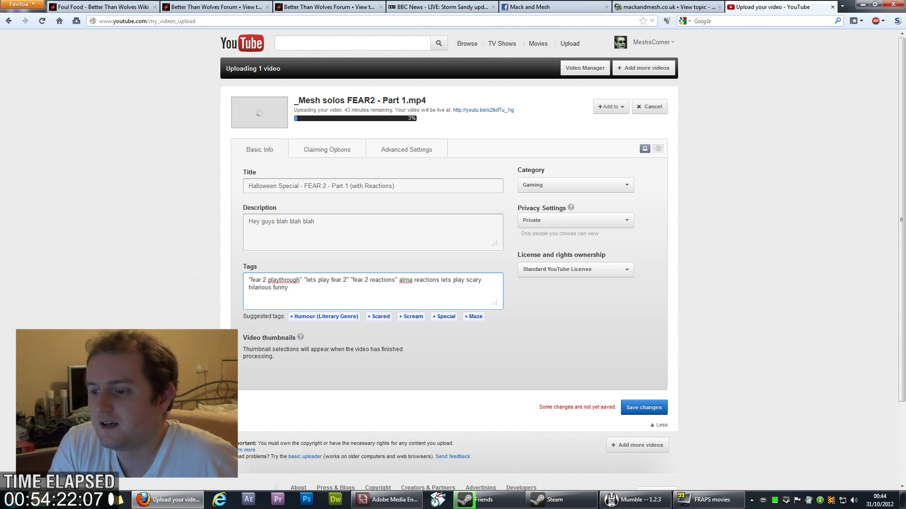
text(funny)
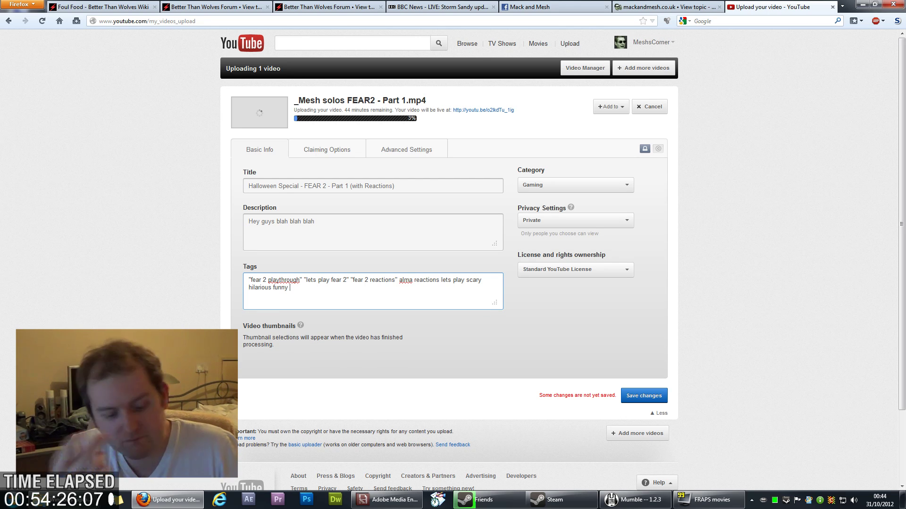
Append meshscorner fear playthrough to the end of the video's tags.
text( meshsoc)
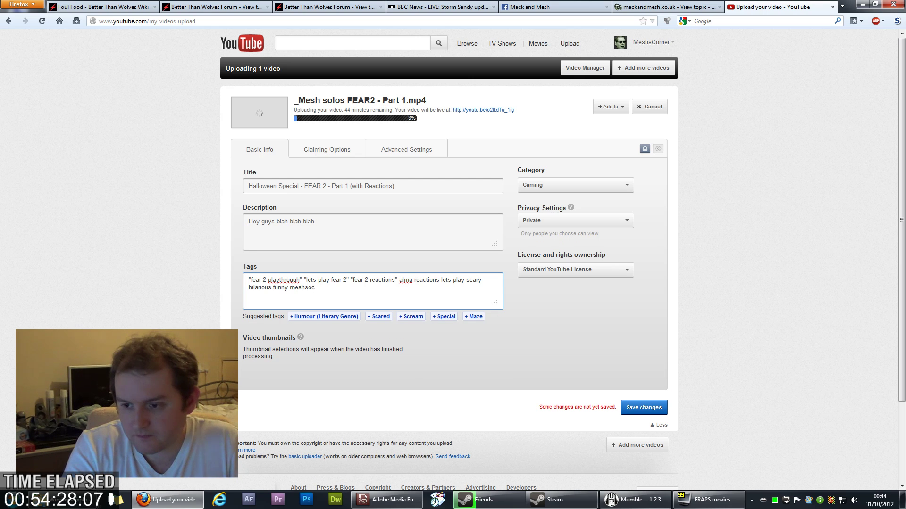
key(BackSpace)
key(BackSpace)
text(corner)
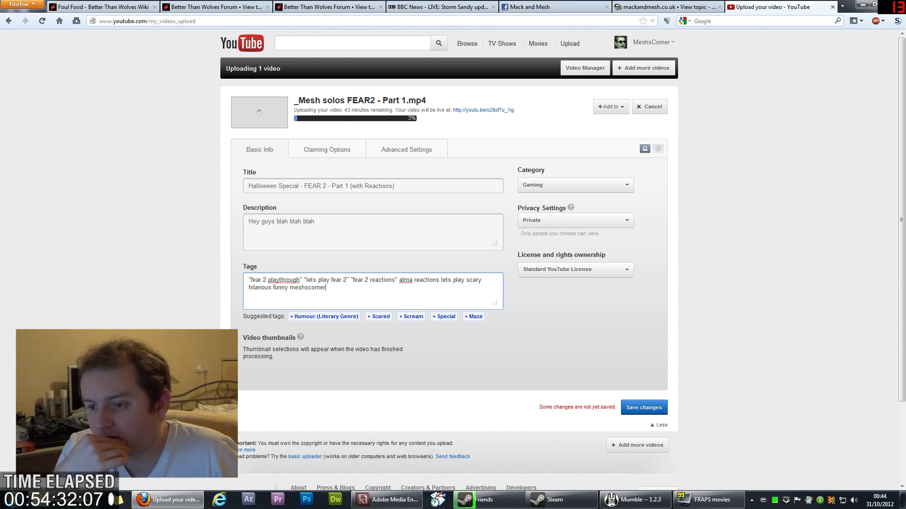
text( fear)
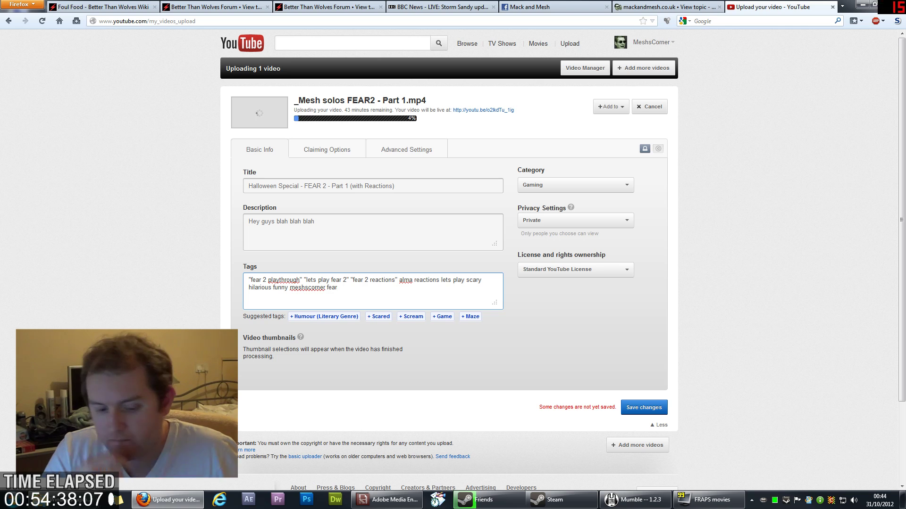
text( playthrough)
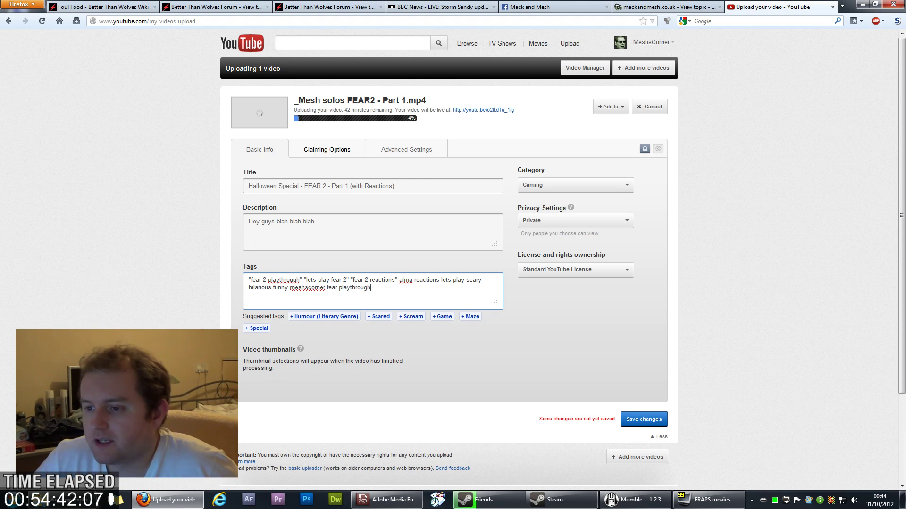
Claim the video as Audiovisual with the default ad formats, save all changes and return to the basic info.
click(326, 149)
click(250, 176)
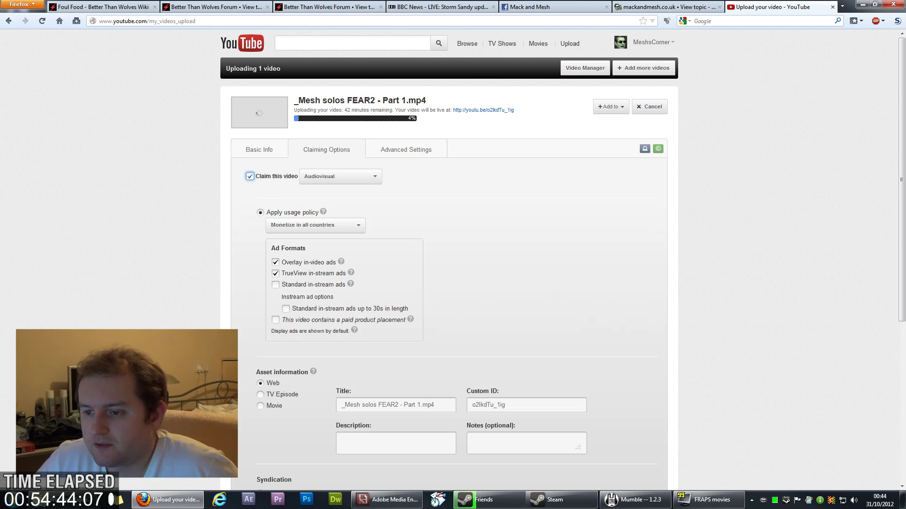
scroll(449, 260, down, 6)
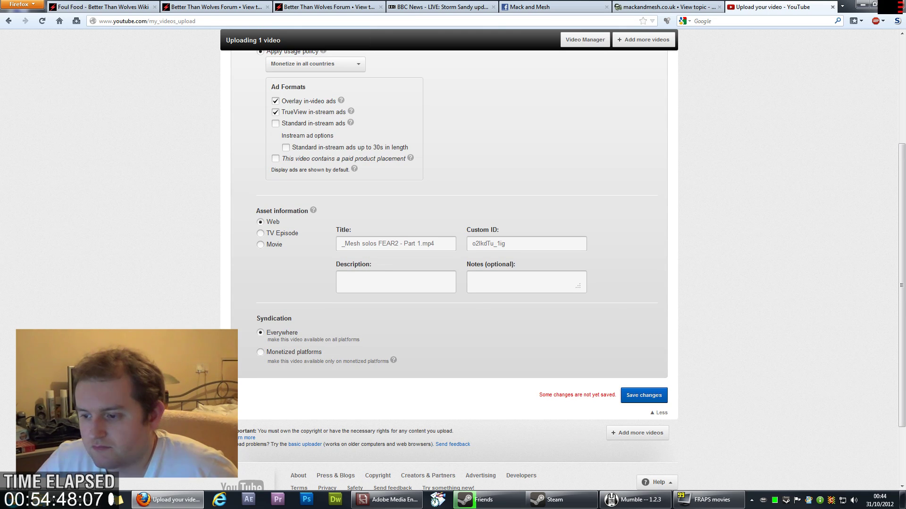
click(643, 395)
scroll(449, 269, up, 3)
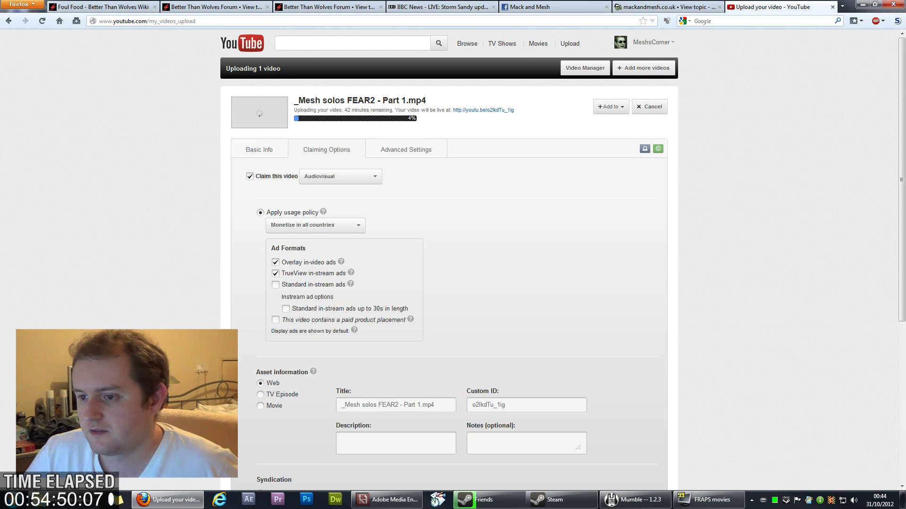
click(259, 149)
click(327, 149)
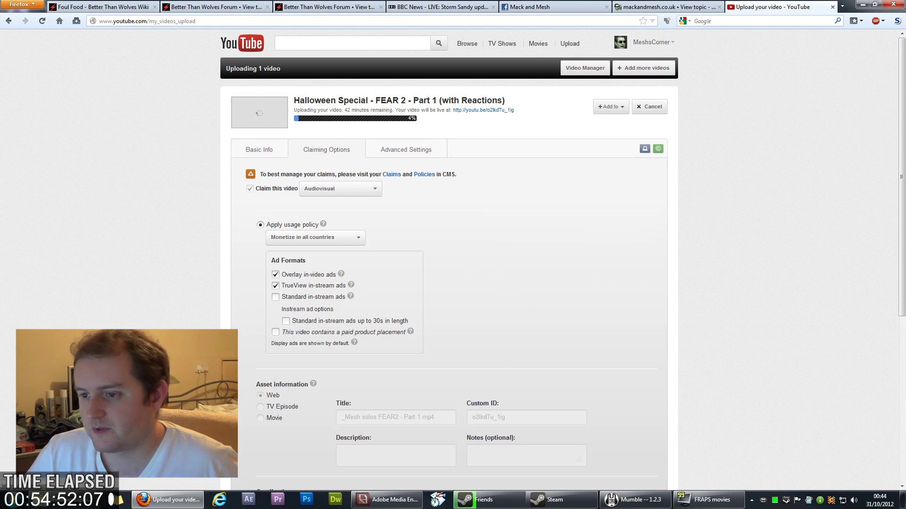
click(259, 149)
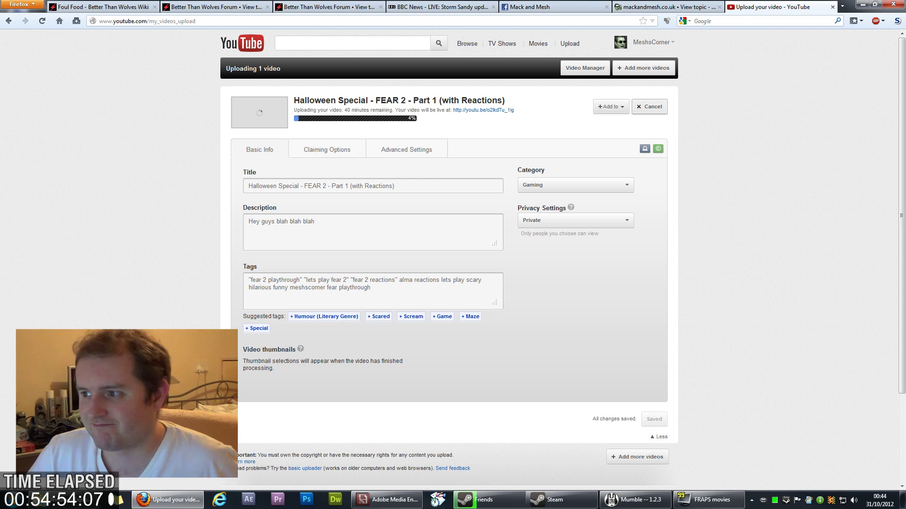
click(610, 107)
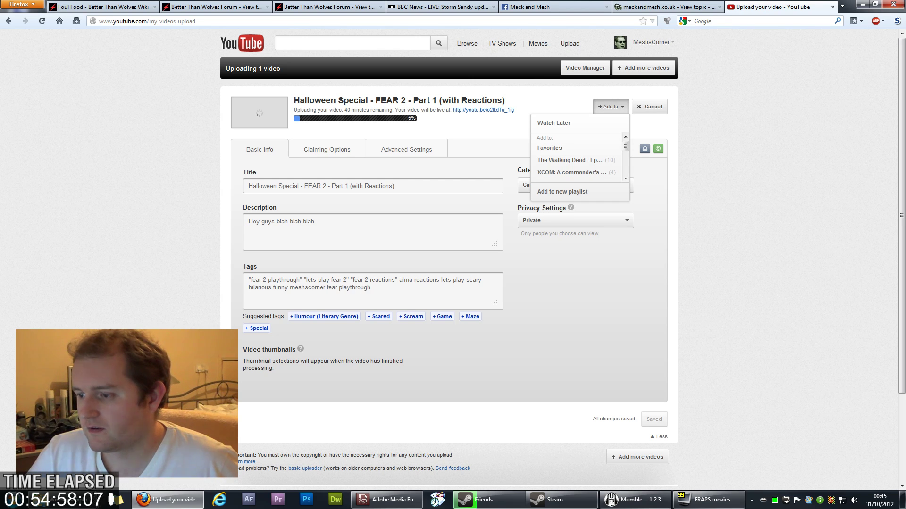
click(611, 107)
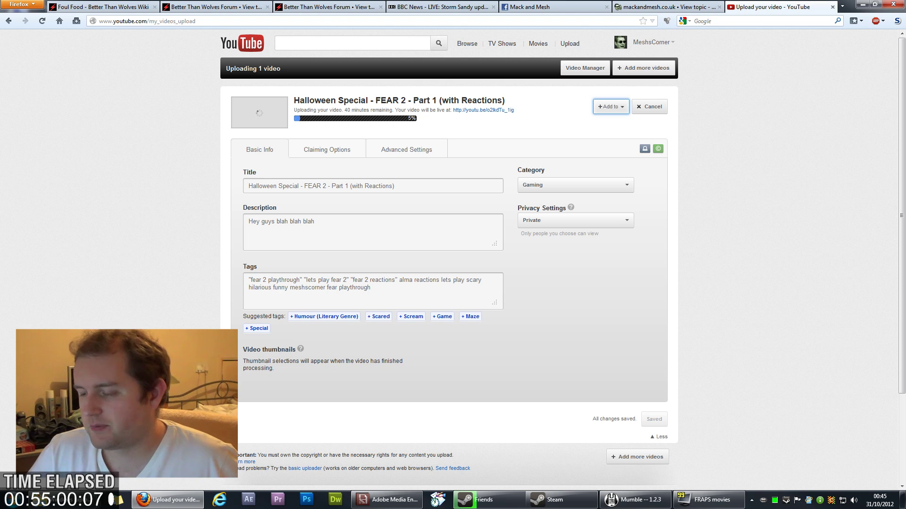
scroll(453, 259, down, 2)
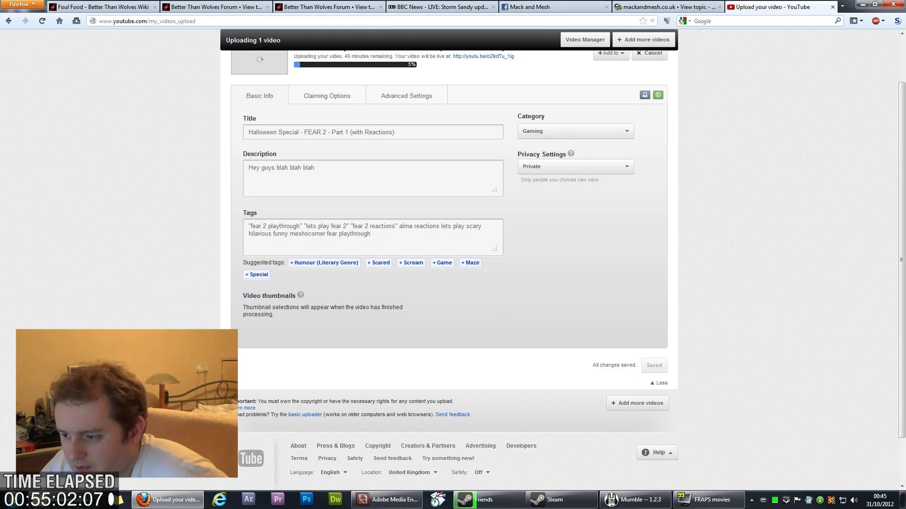
scroll(453, 260, up, 2)
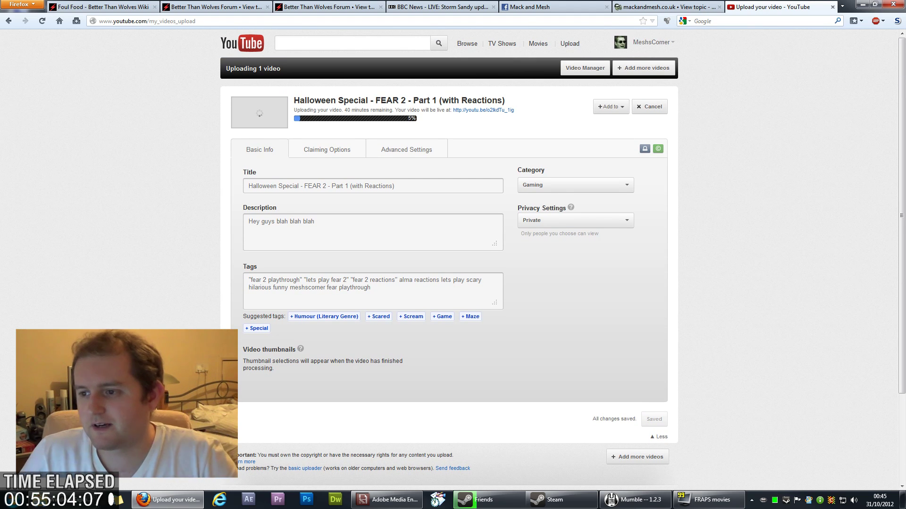